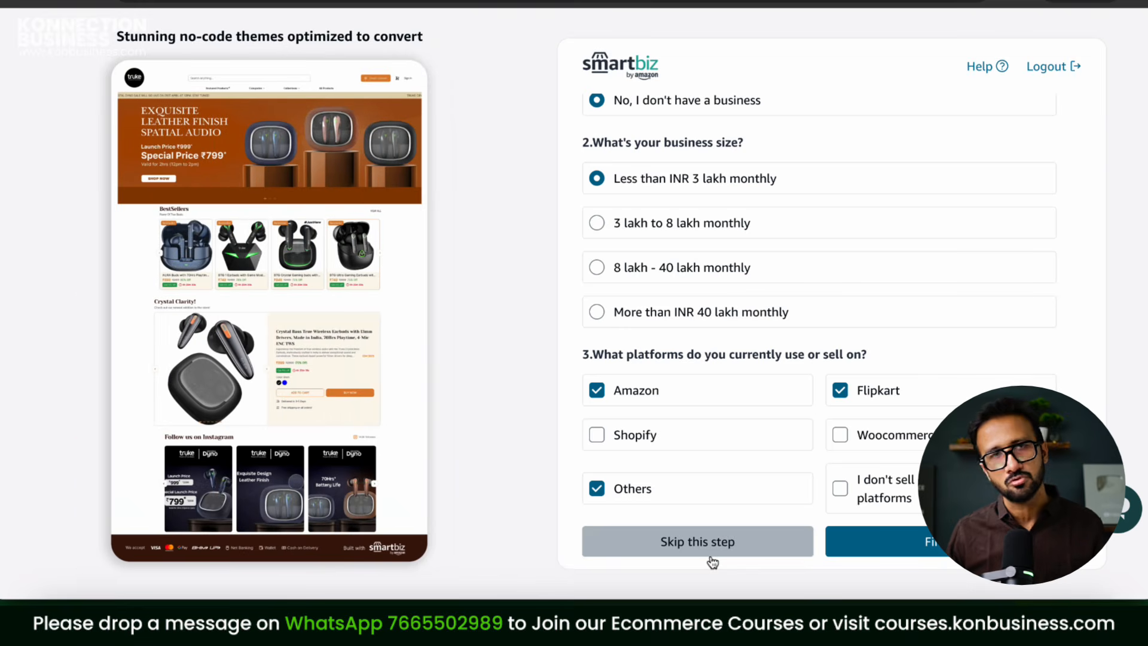
Step: Finish onboarding to create the online store and dismiss the Congratulations message
left_click(928, 557)
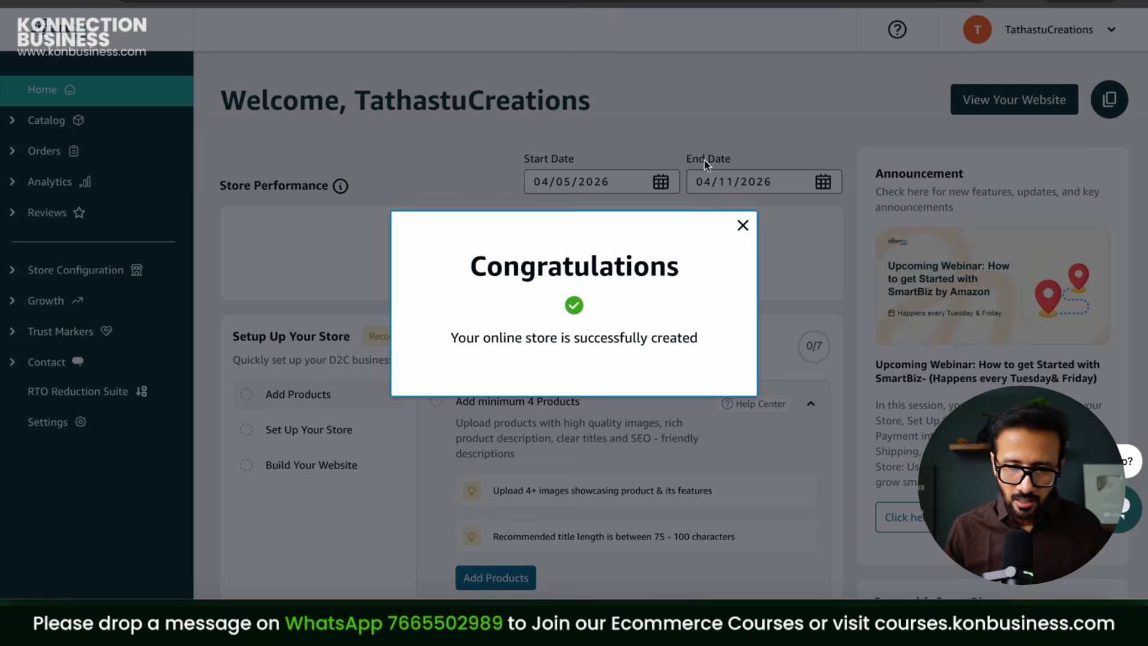
left_click(743, 225)
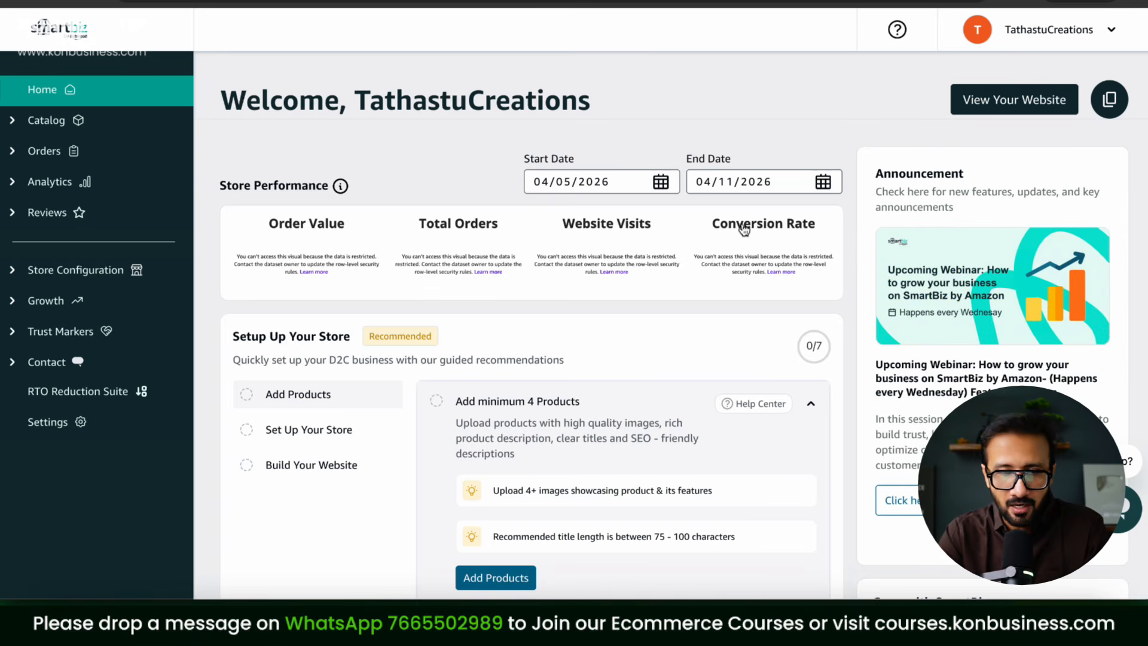
scroll(748, 192, "down", 2)
scroll(748, 192, "up", 2)
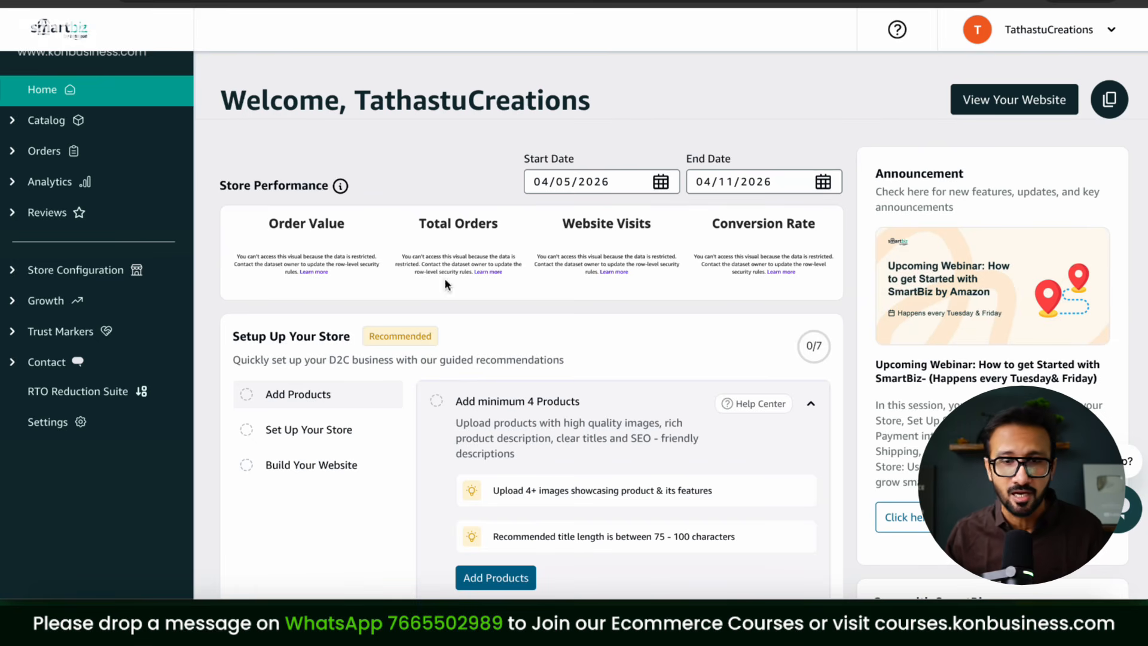
left_click(1007, 114)
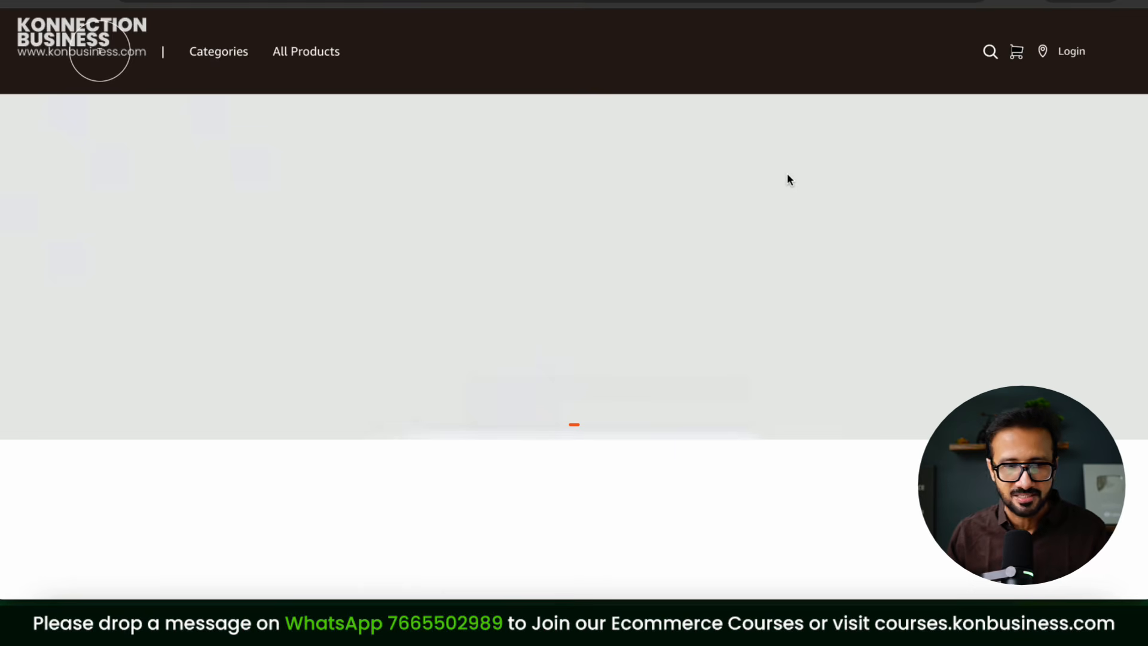
scroll(1000, 203, "down", 10)
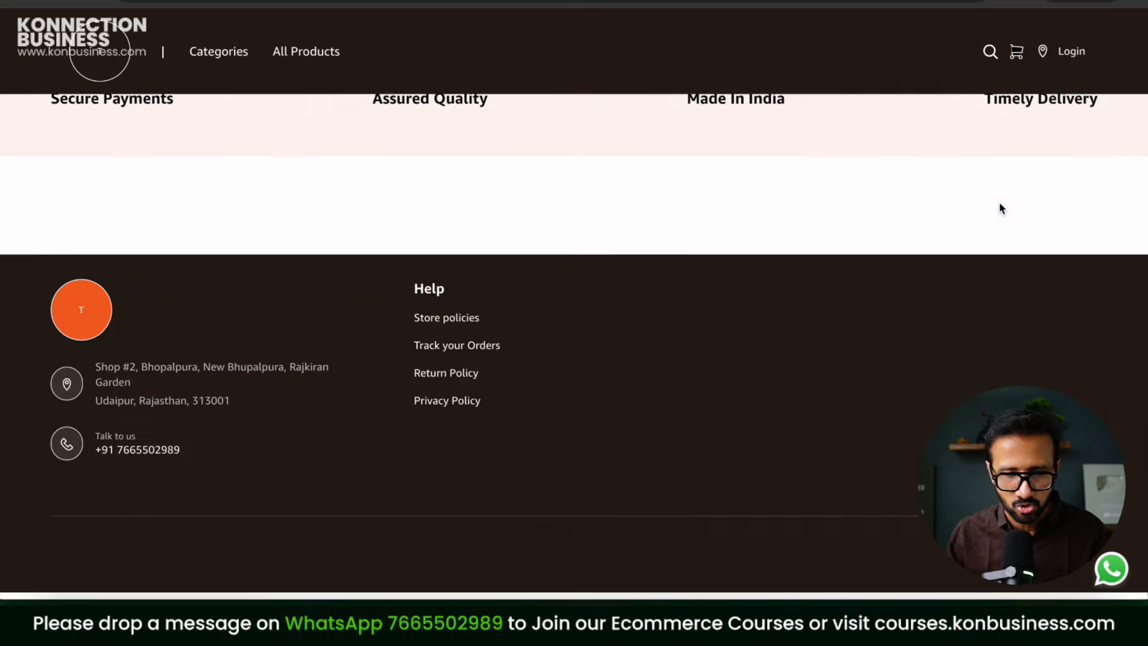
scroll(1000, 203, "up", 7)
scroll(1002, 207, "up", 3)
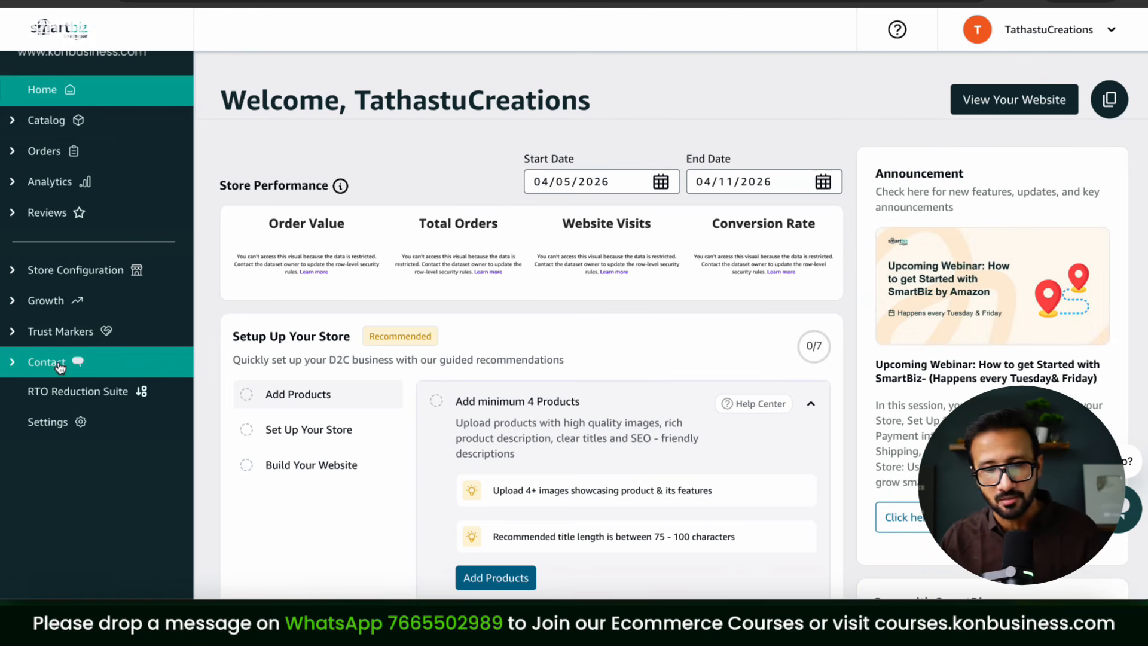
scroll(533, 416, "down", 5)
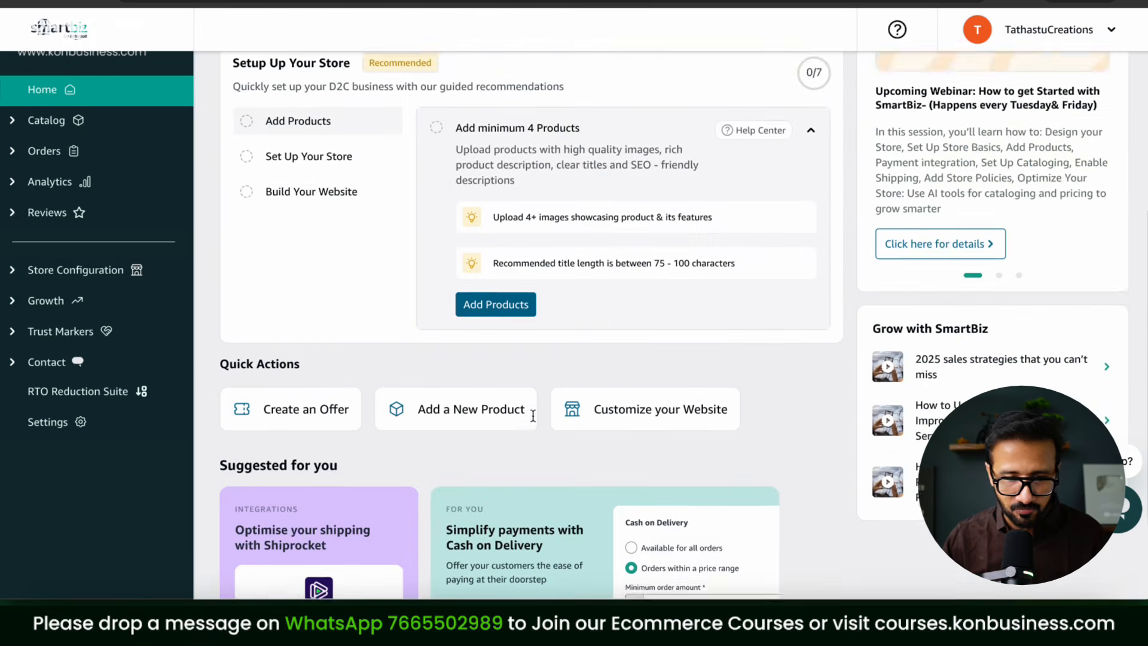
scroll(533, 415, "down", 2)
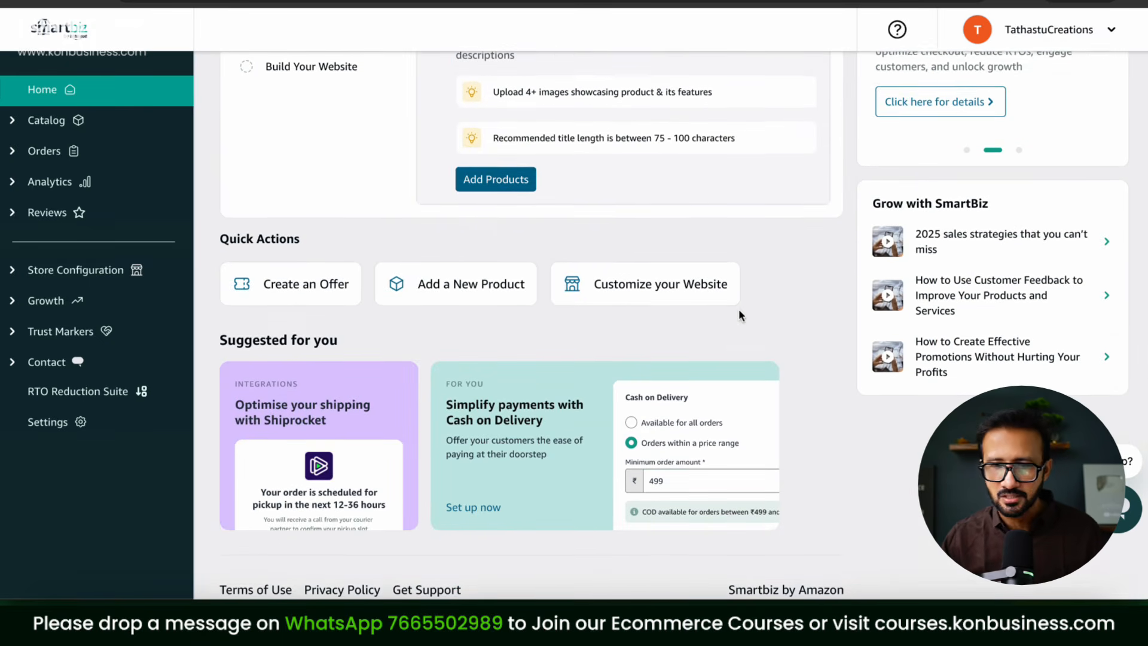
scroll(739, 311, "up", 6)
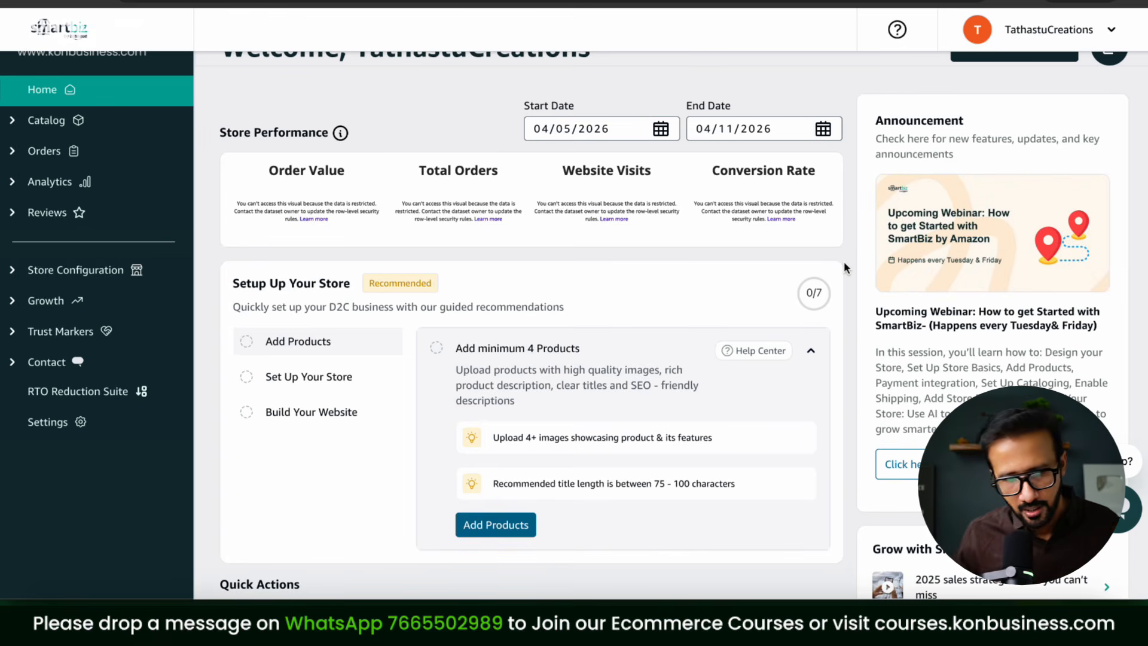
scroll(791, 325, "up", 1)
scroll(791, 326, "down", 1)
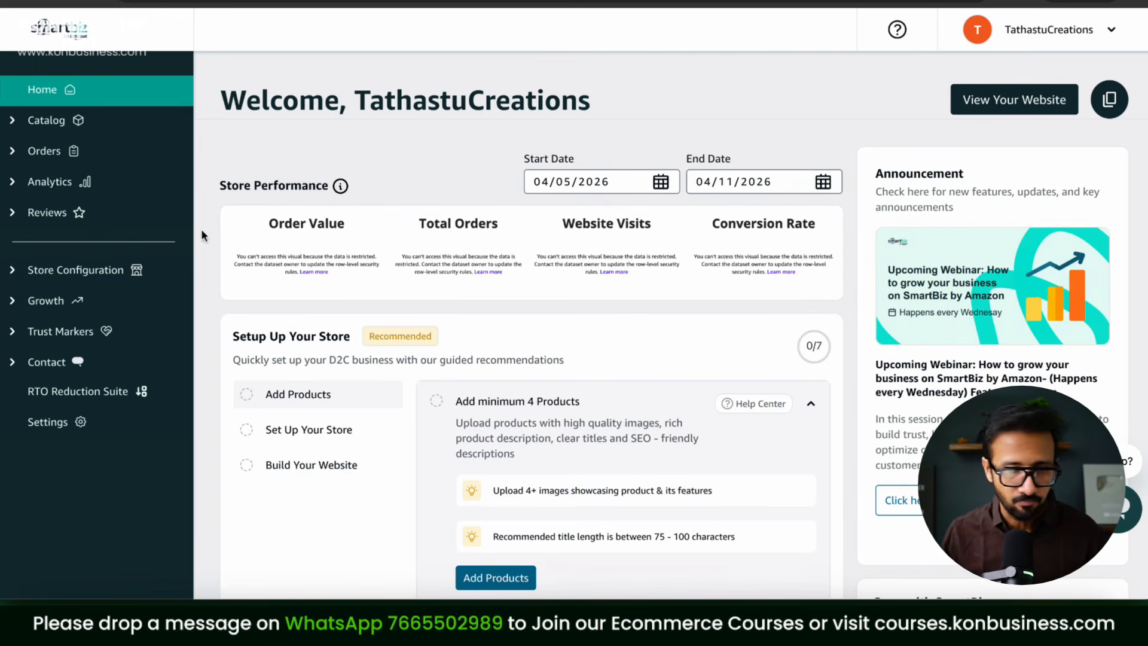
Step: Go to Catalog > Products and check the Bulk Actions options without choosing one
left_click(13, 121)
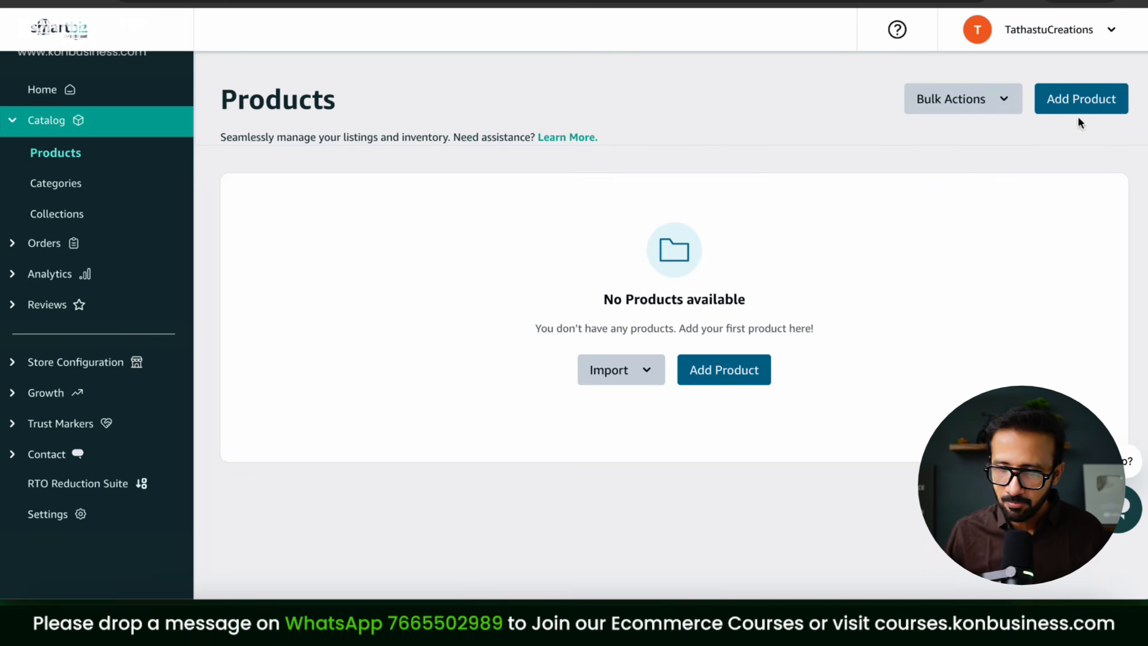
left_click(1006, 105)
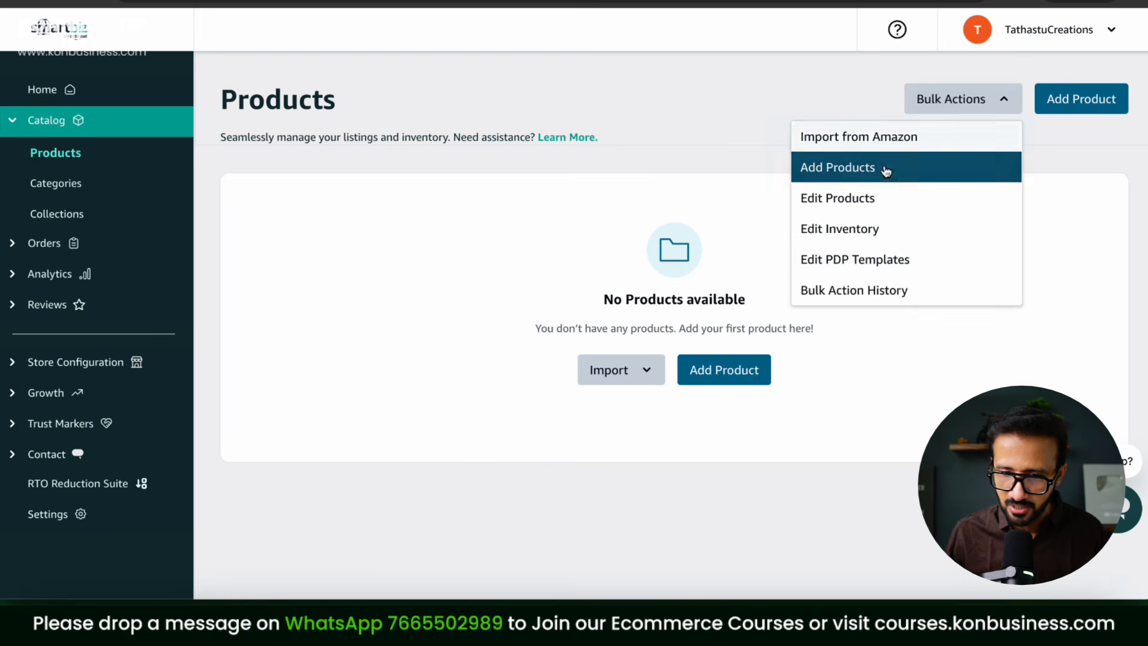
left_click(1069, 217)
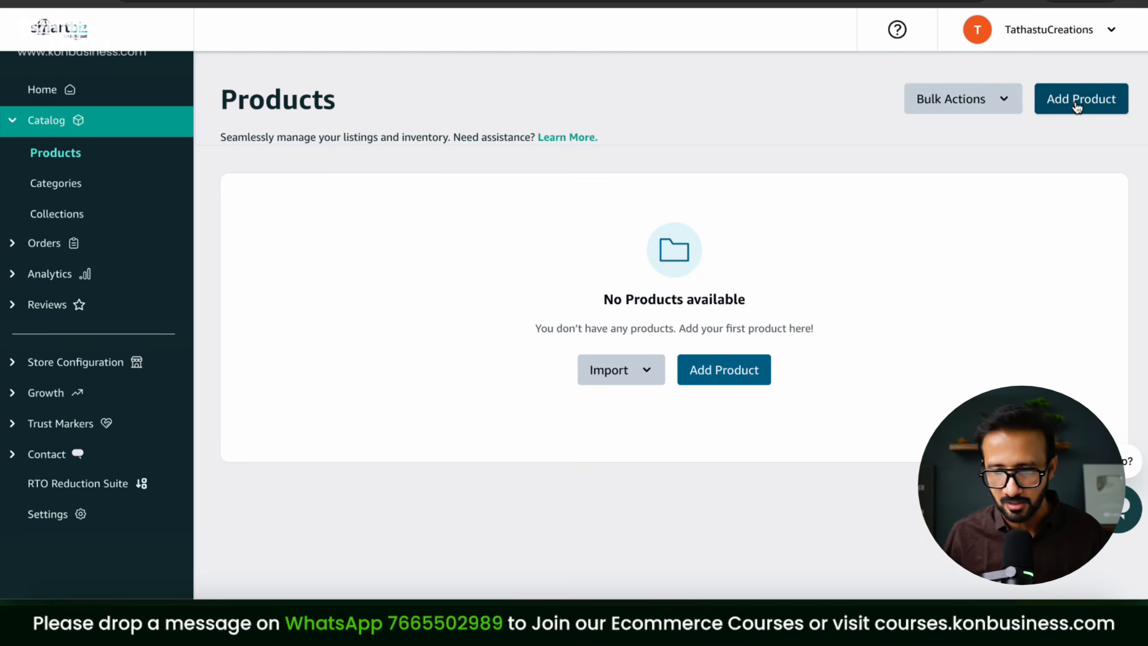
Step: Start a new product and upload three brown T-shirt photos as its media
left_click(1078, 108)
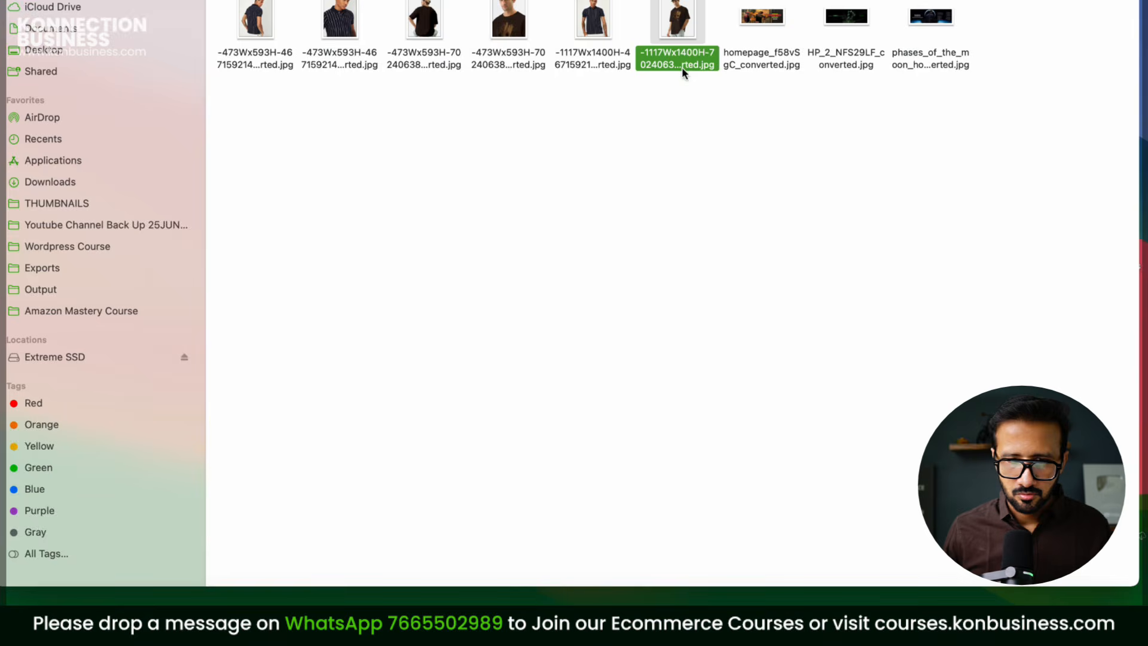
left_click_drag(682, 67, 467, 352)
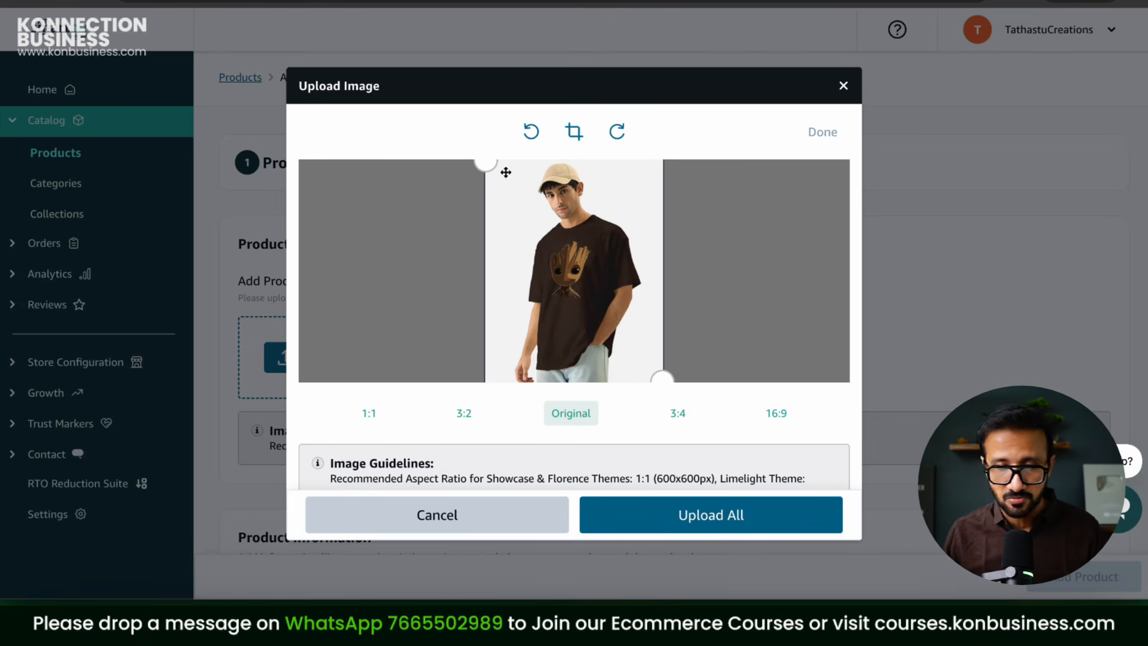
left_click(843, 85)
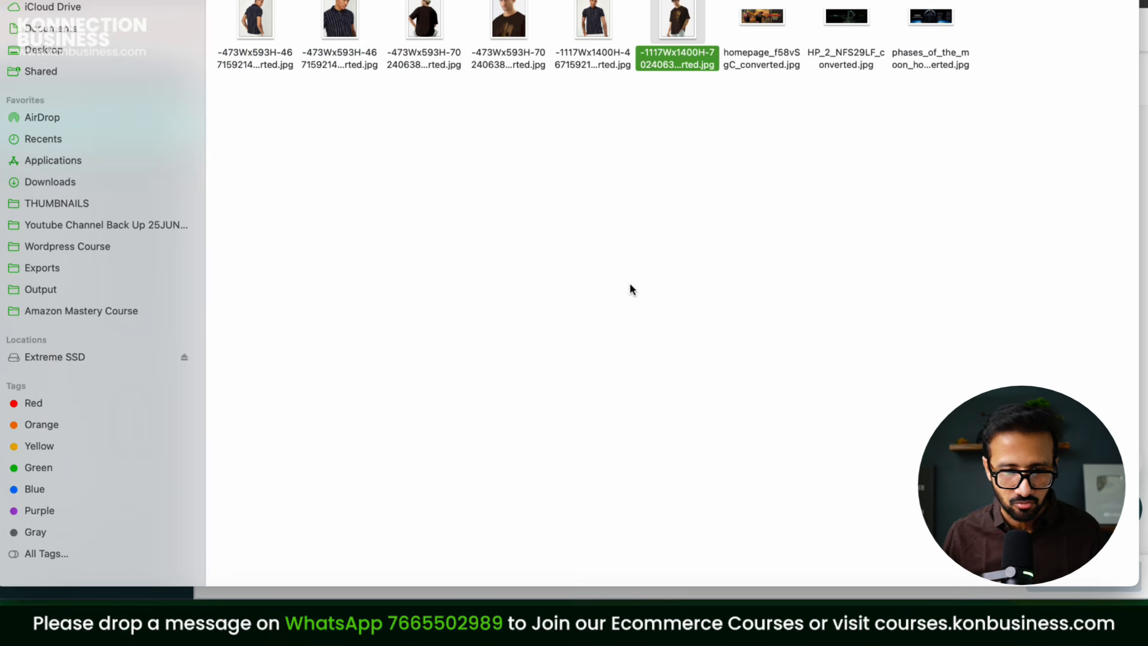
left_click(511, 65, "super")
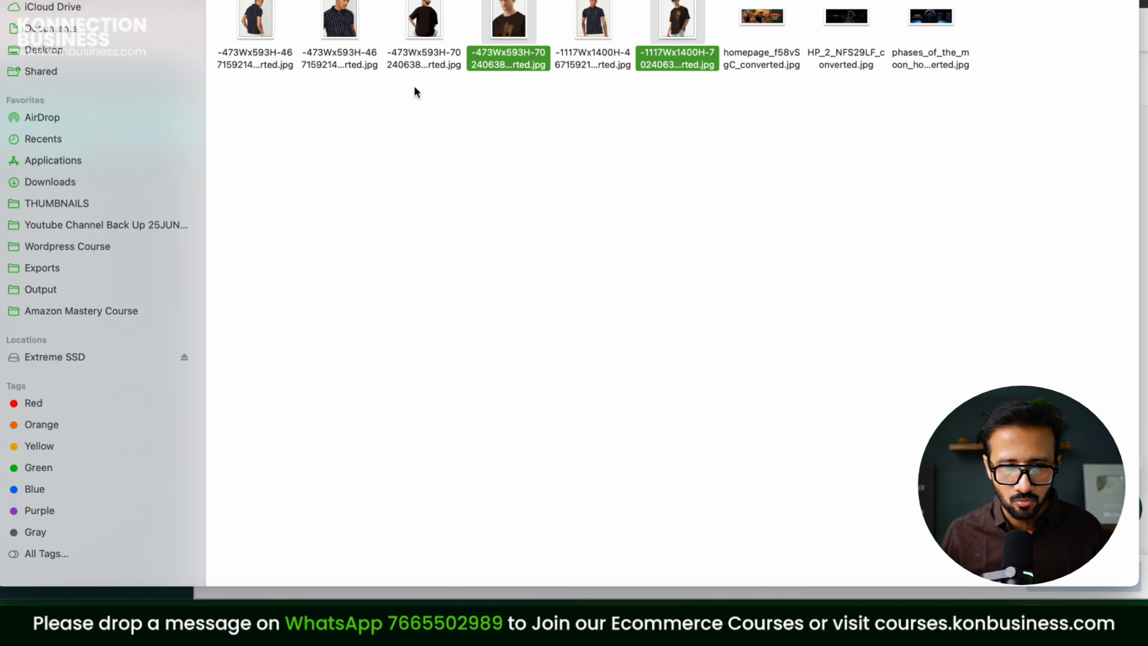
left_click(425, 68, "super")
left_click_drag(419, 64, 445, 328)
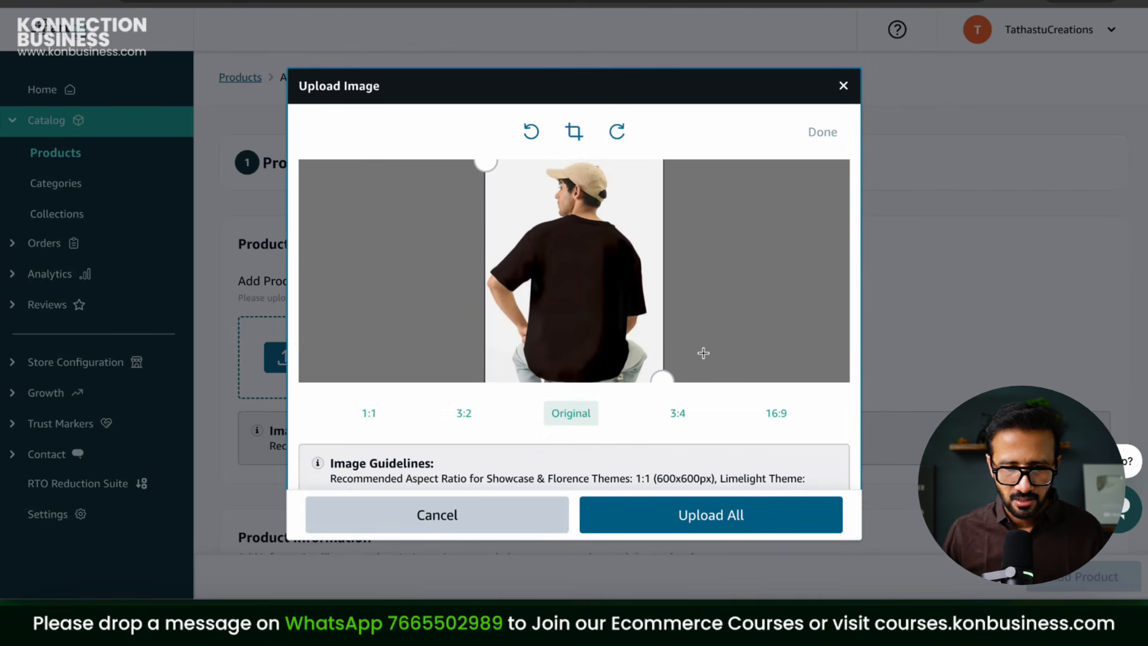
left_click(697, 515)
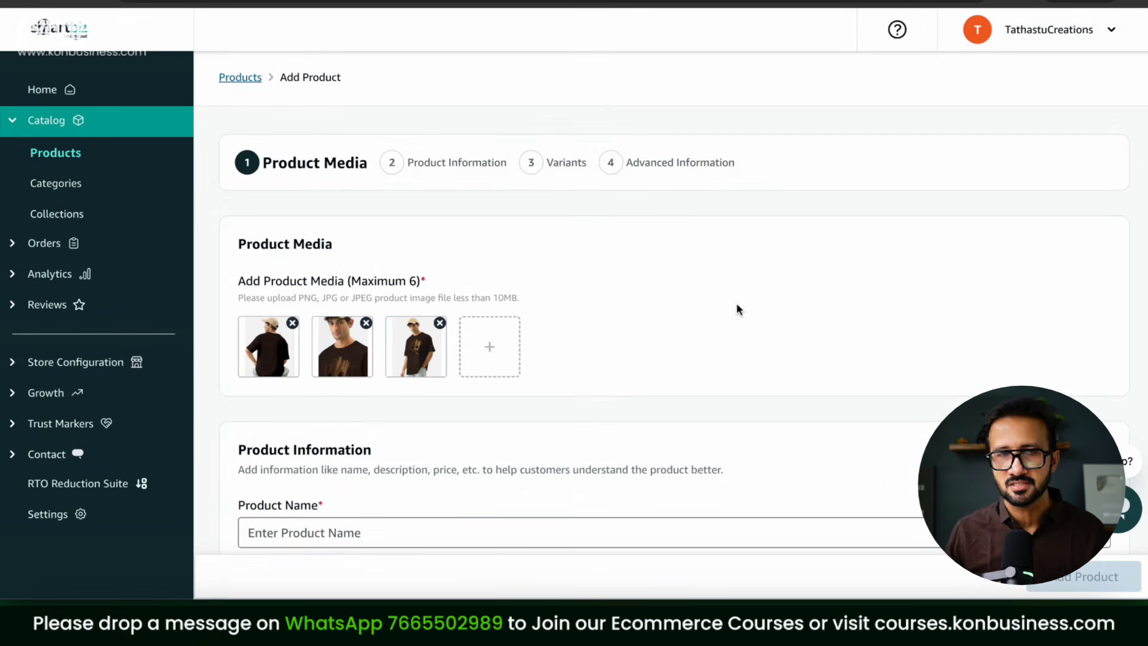
Step: Rearrange the three product images into the preferred order
left_click_drag(342, 361, 253, 354)
left_click_drag(407, 368, 450, 368)
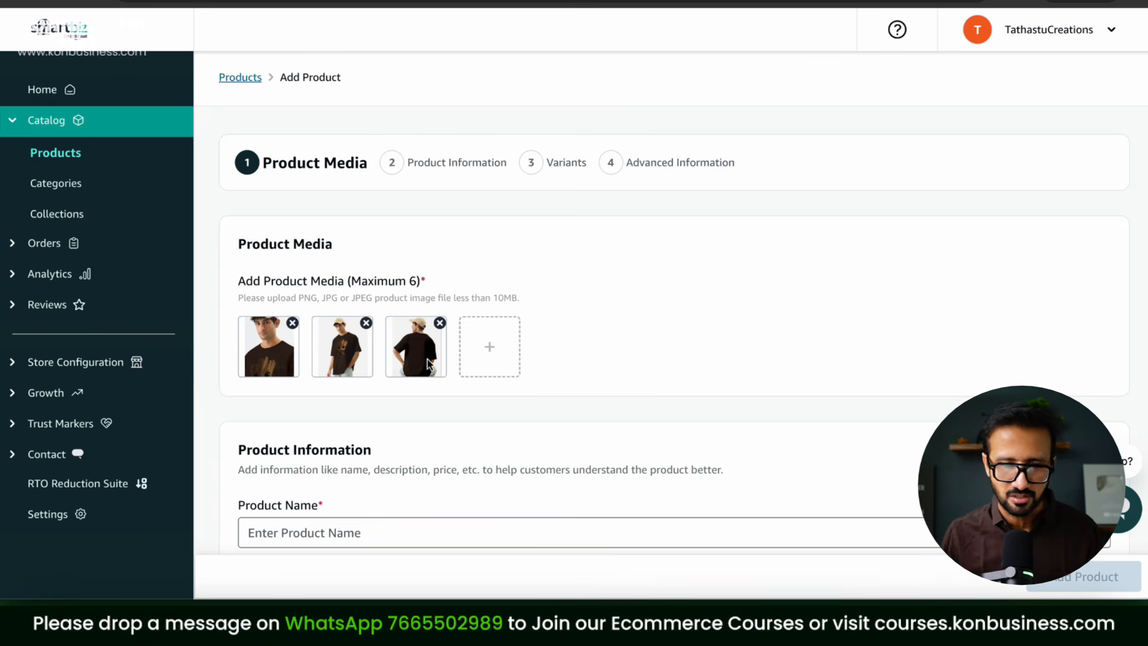
left_click_drag(239, 283, 359, 282)
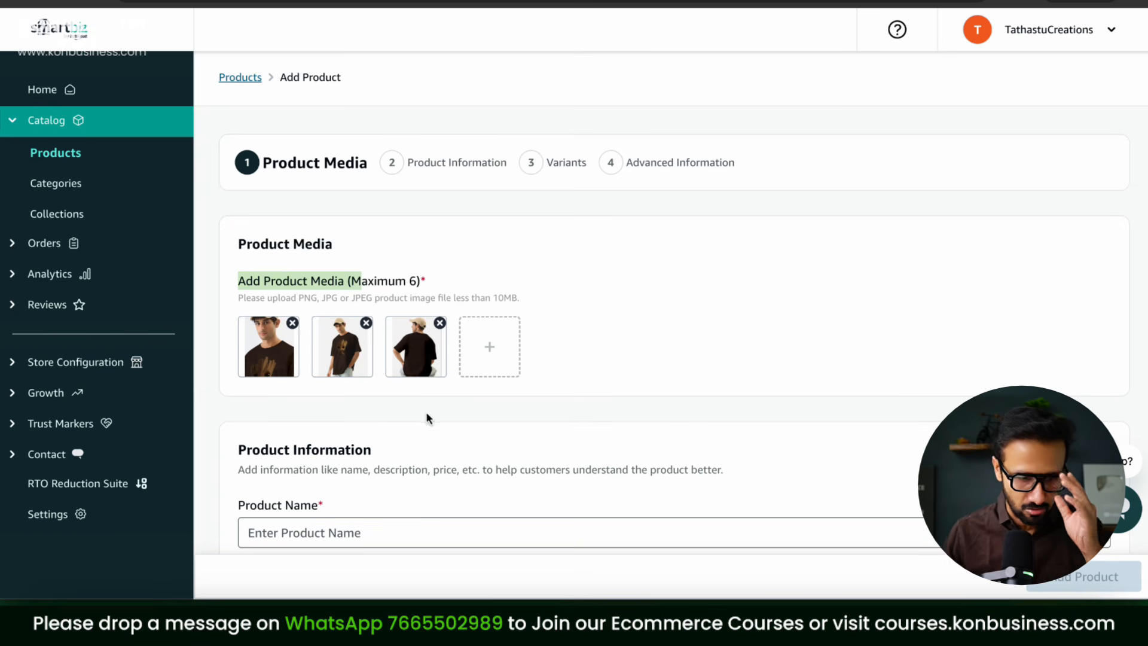
left_click_drag(353, 358, 271, 359)
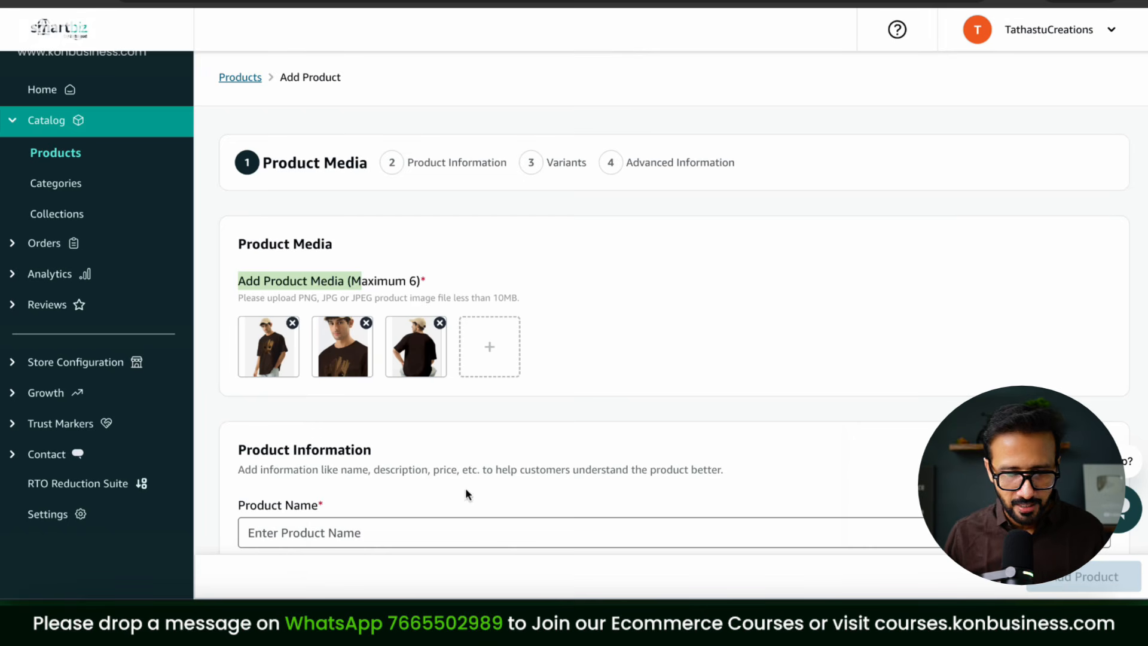
Step: Enter the Round Neck Graphic Printed Tshirt For Men product name and paste its description
left_click(390, 532)
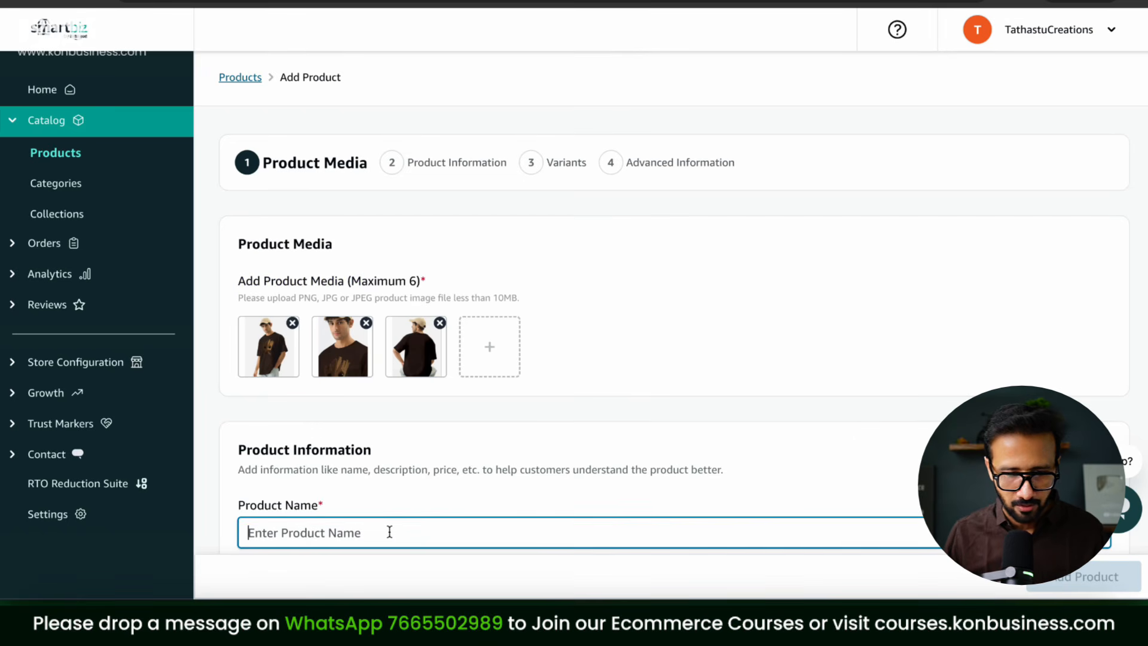
type("TC")
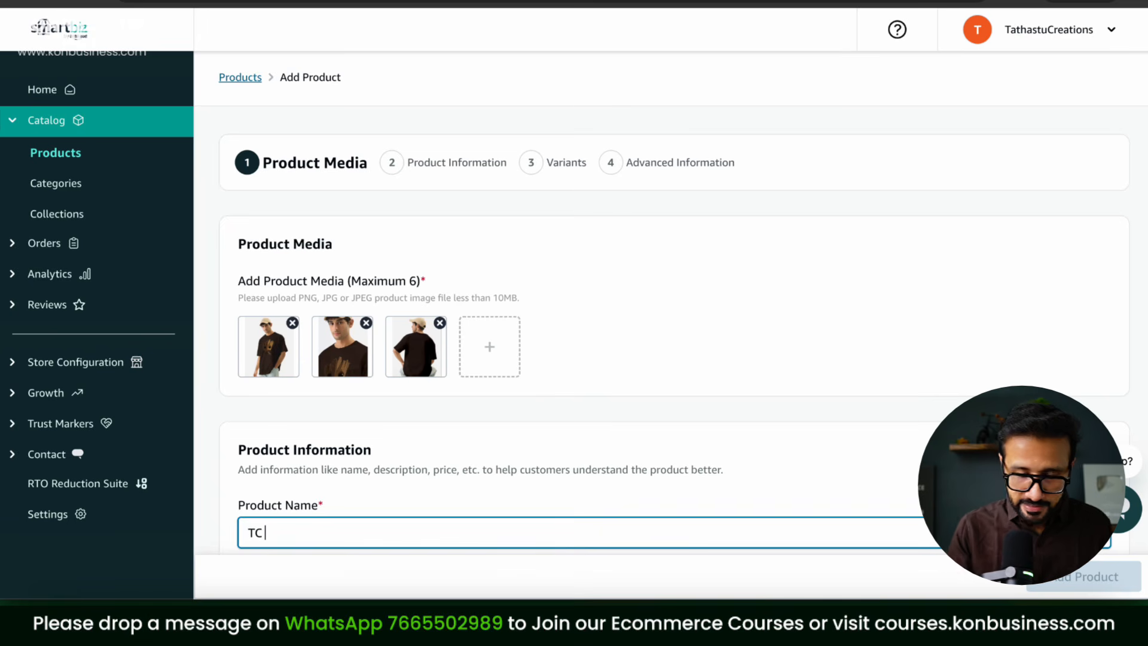
type("Brown ")
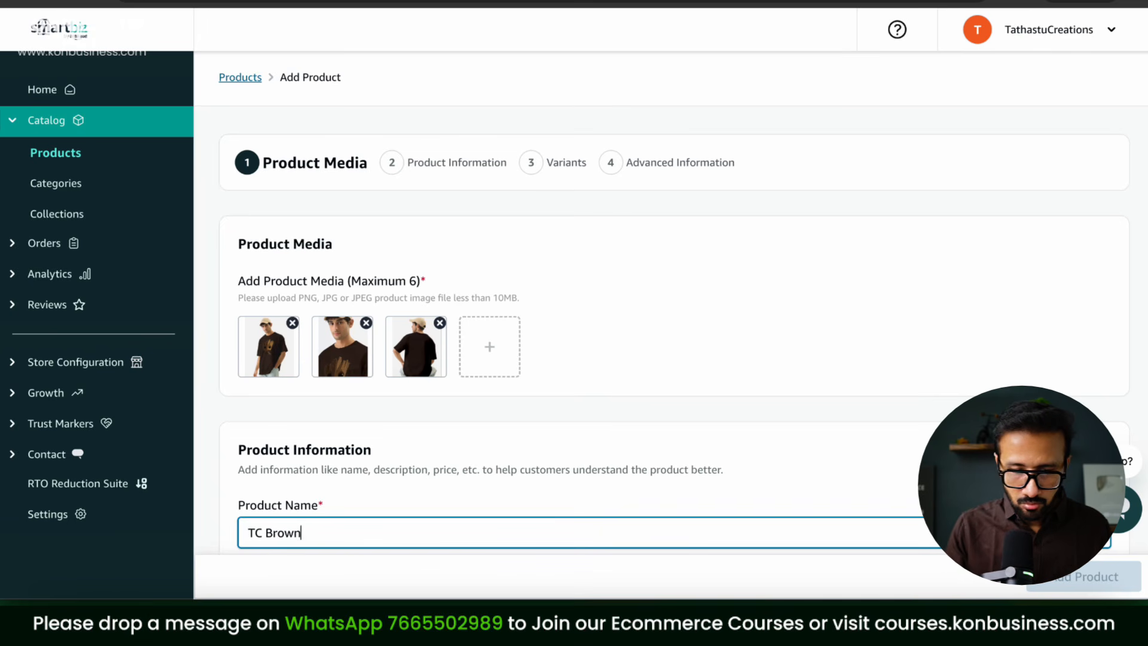
type("Round Neck Graphic Pri")
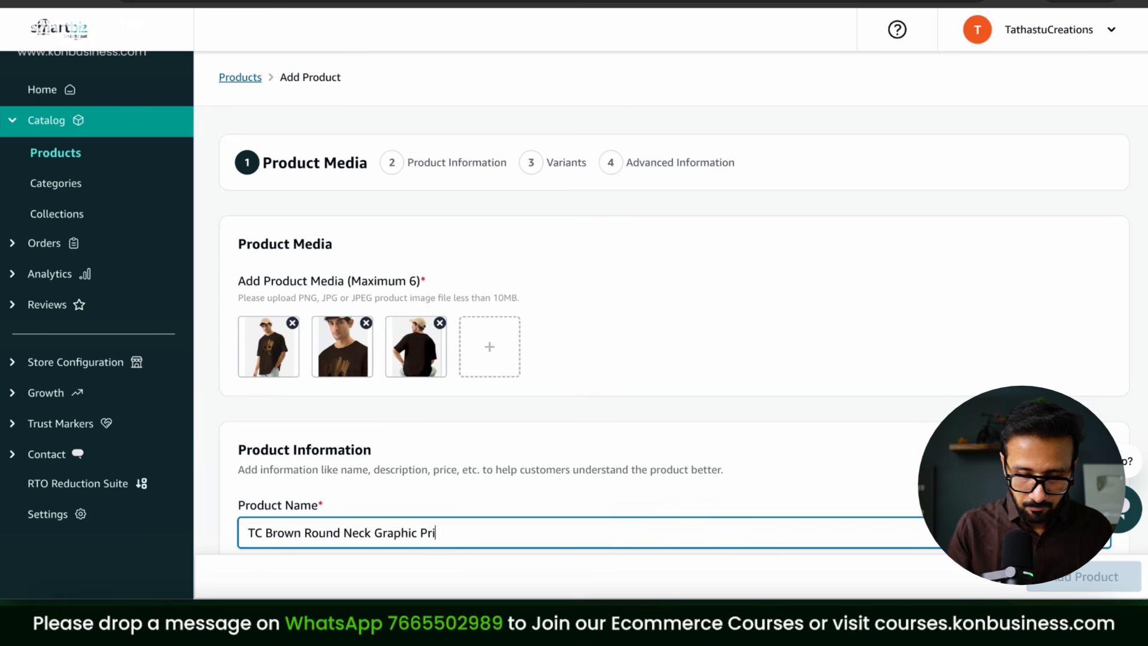
type("nted Tshirt For Men")
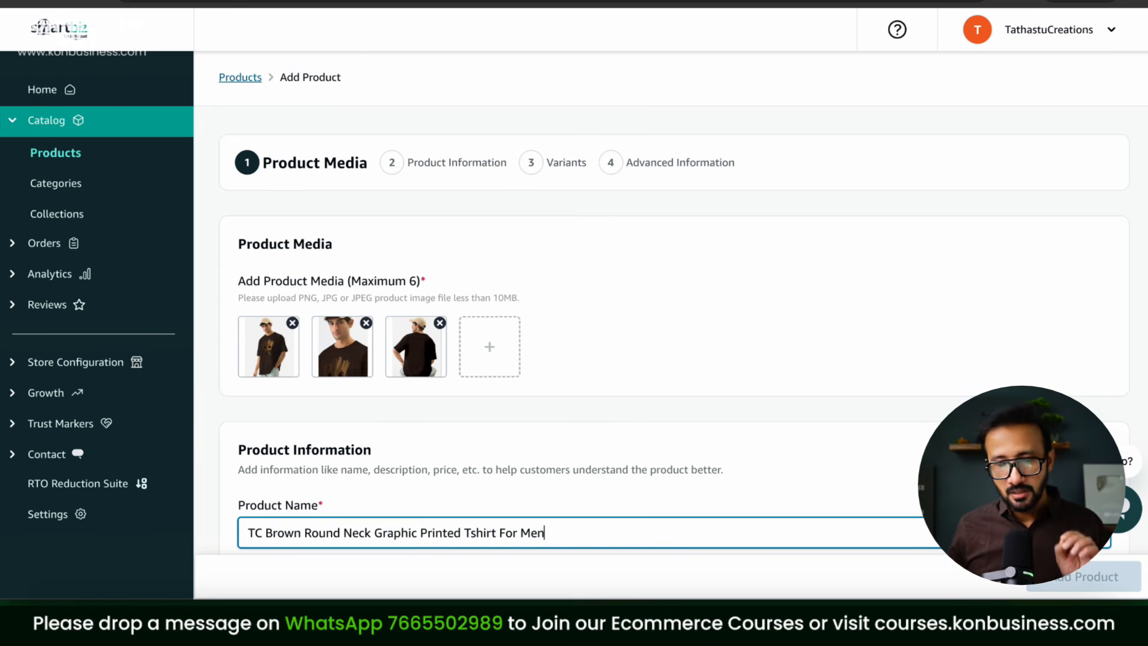
scroll(539, 479, "down", 5)
left_click(442, 388)
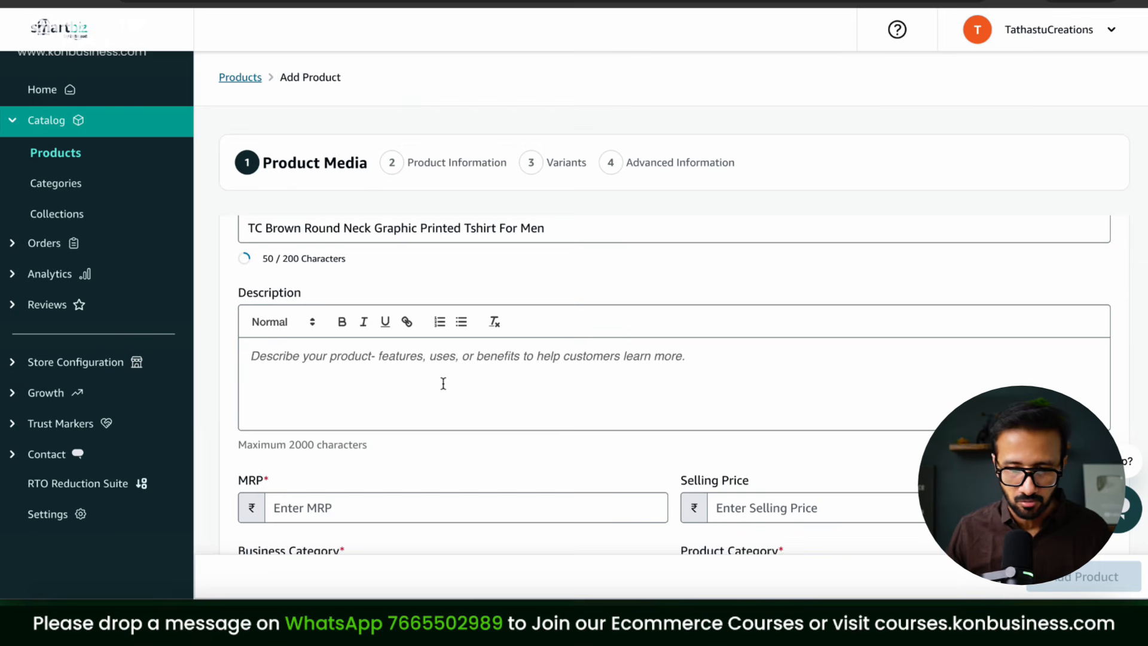
type("Upgrade your casual wardrobe with the stylish  Men’s Colorblock half Sleeve T-Shirt, designed for men who value both comfort and modern fashion. Made from a premium cotton blend, this t-shirt ensures breathability, durability, and a soft feel against your skin. The colorblock pattern adds a trendy twist, making it perfect for outings, casual wear, or layering under a jacket. Whether you’re heading out with friends or relaxing at home, this t-shirt keeps you effortlessly comfortable and stylish all day long.")
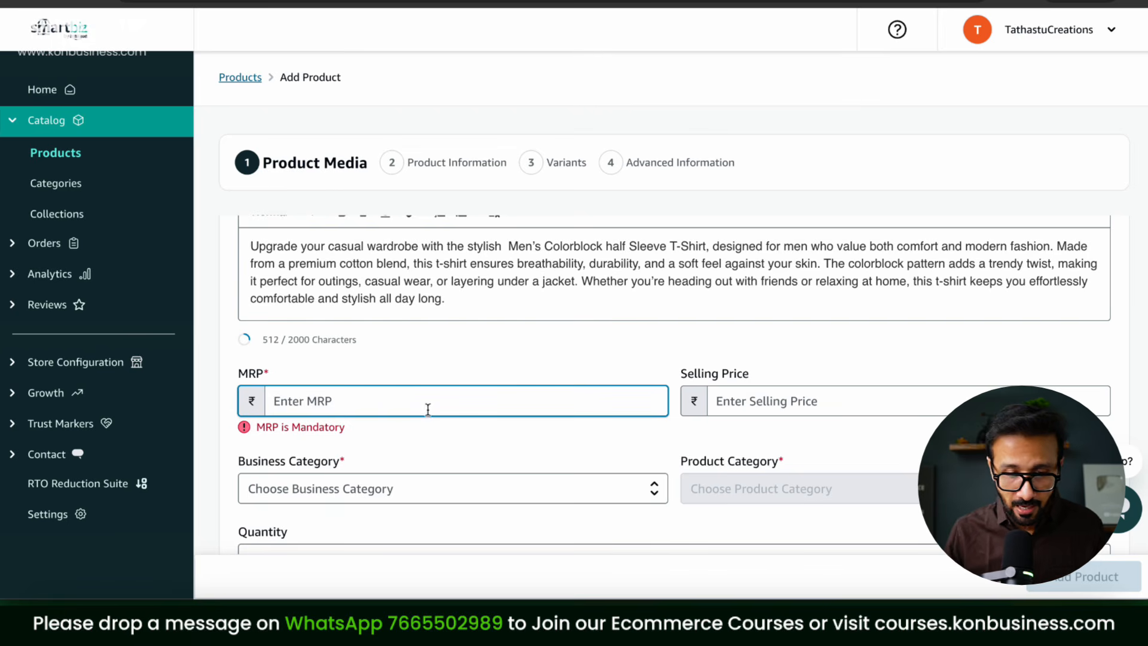
Step: Set the MRP to ₹999 and the selling price to ₹499
type("999")
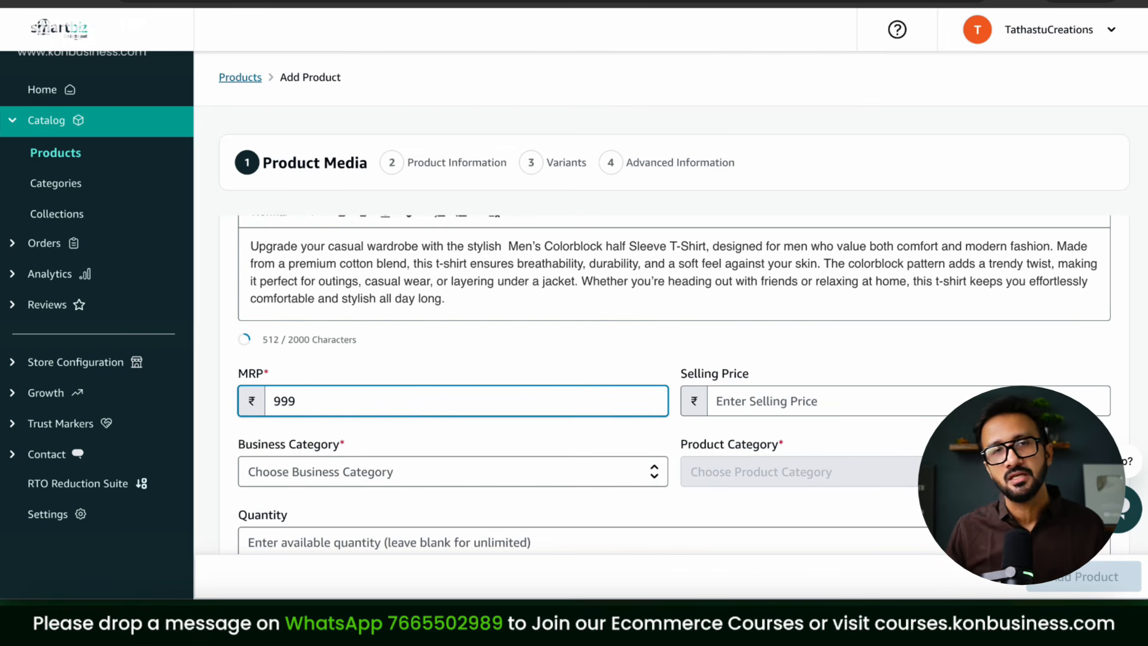
left_click(825, 400)
type("499")
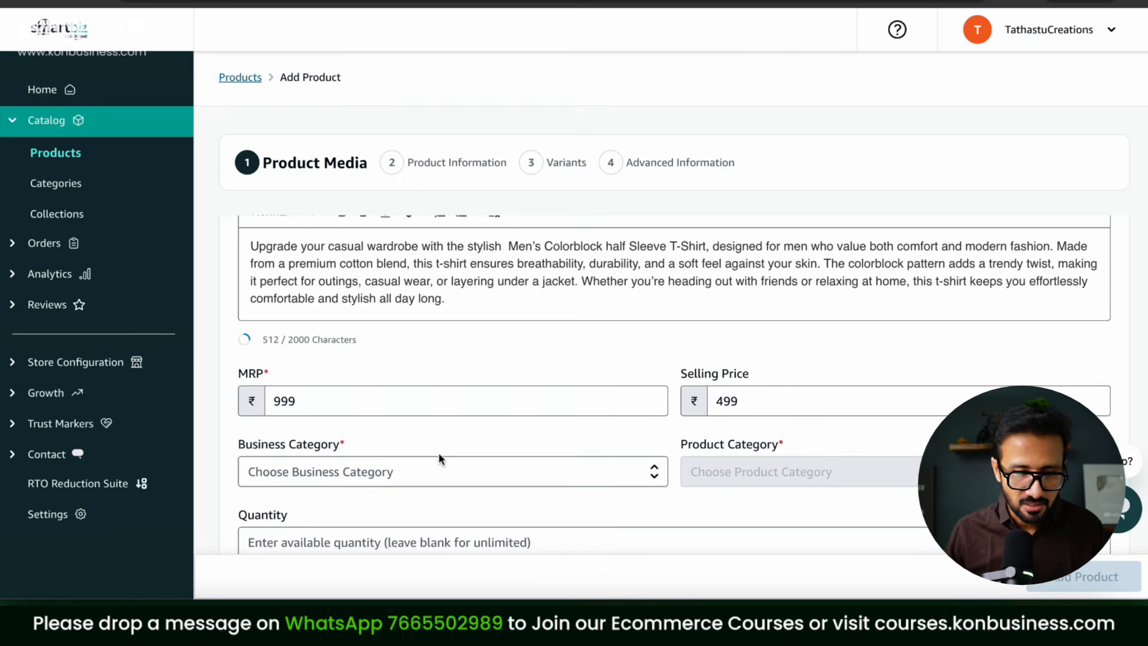
Step: Set business category Clothing and product category Men's T-shirts & Polos
left_click(425, 470)
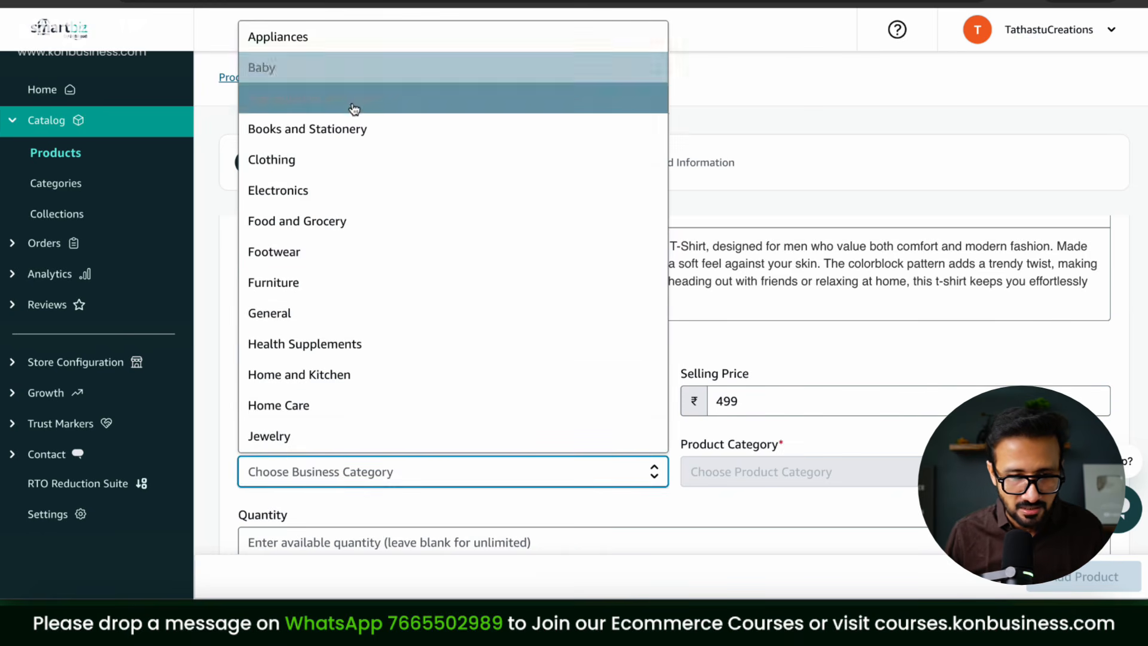
left_click(340, 160)
left_click(748, 479)
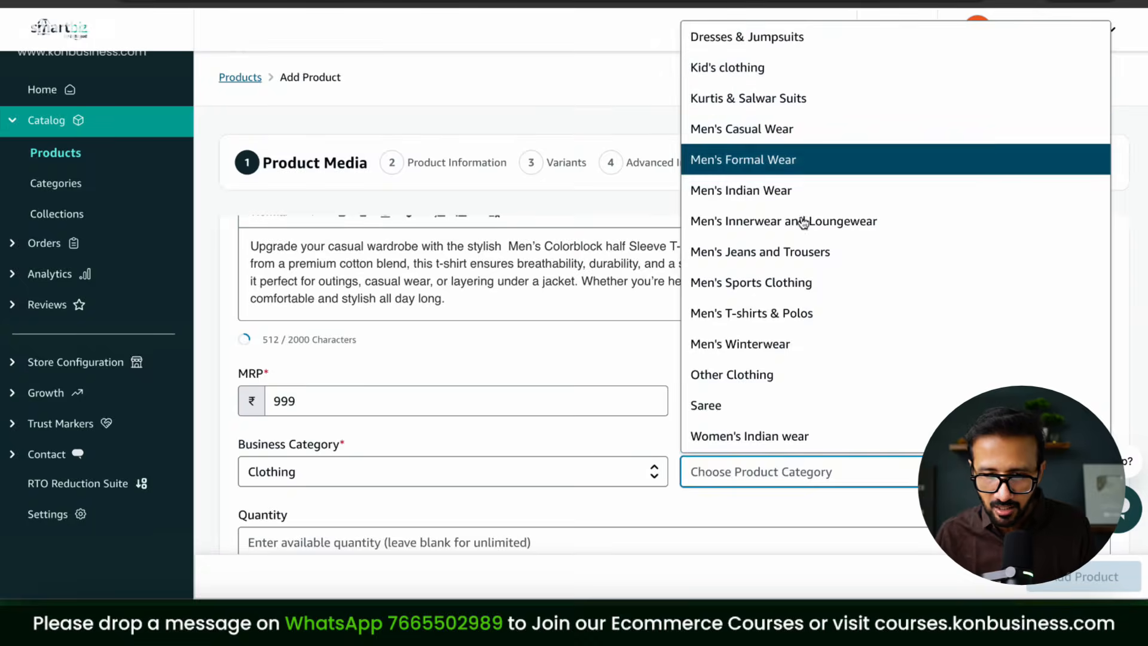
left_click(788, 310)
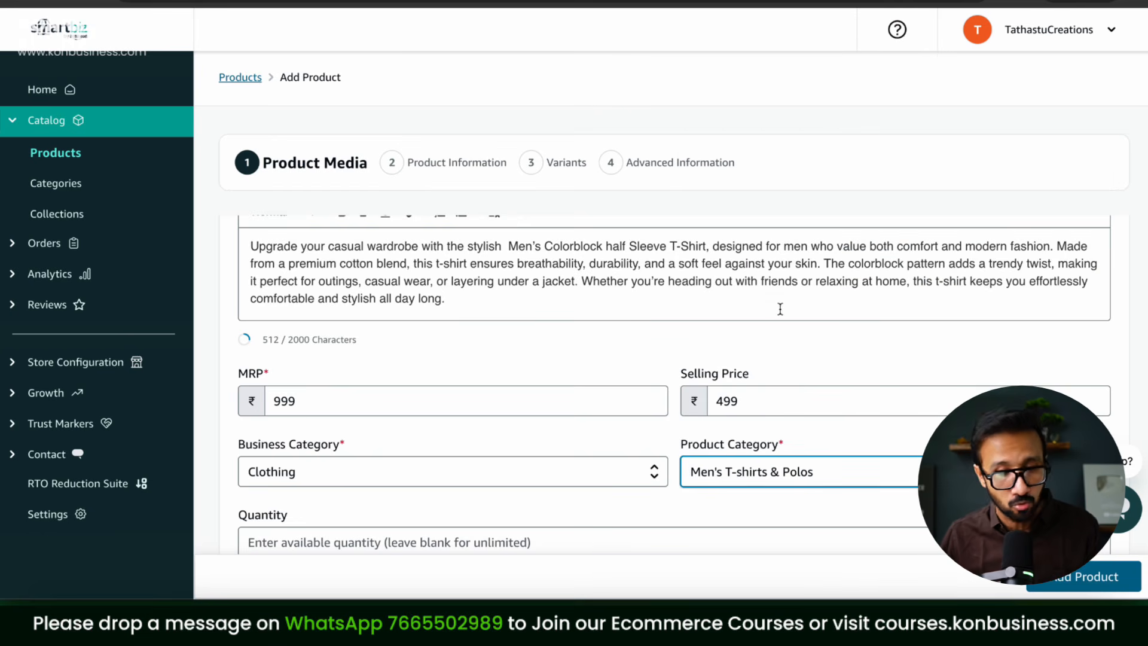
scroll(780, 308, "down", 3)
left_click(321, 315)
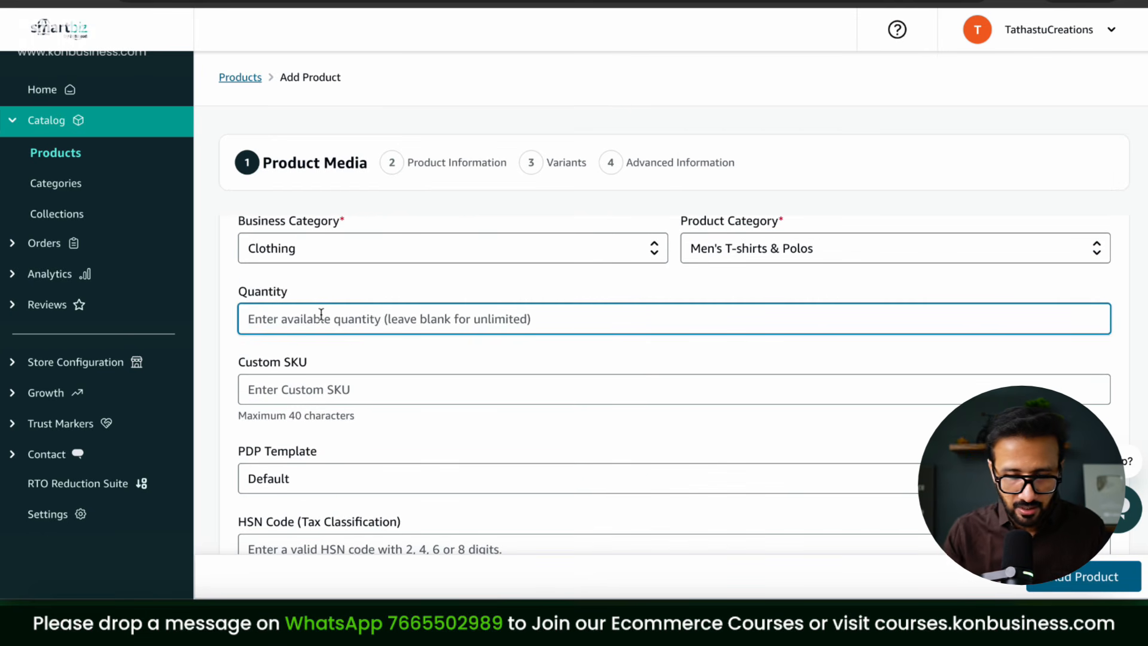
Step: Enter stock quantity 20 and custom SKU TC-BR-TSHIRT
type("20")
left_click(330, 386)
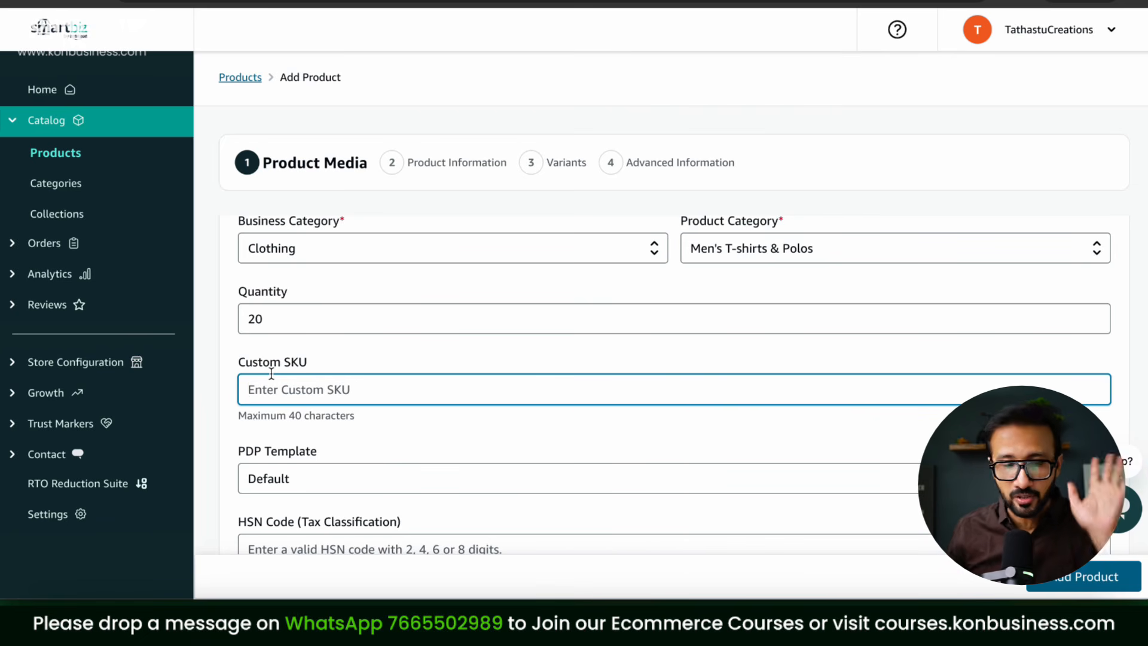
type("TC-B")
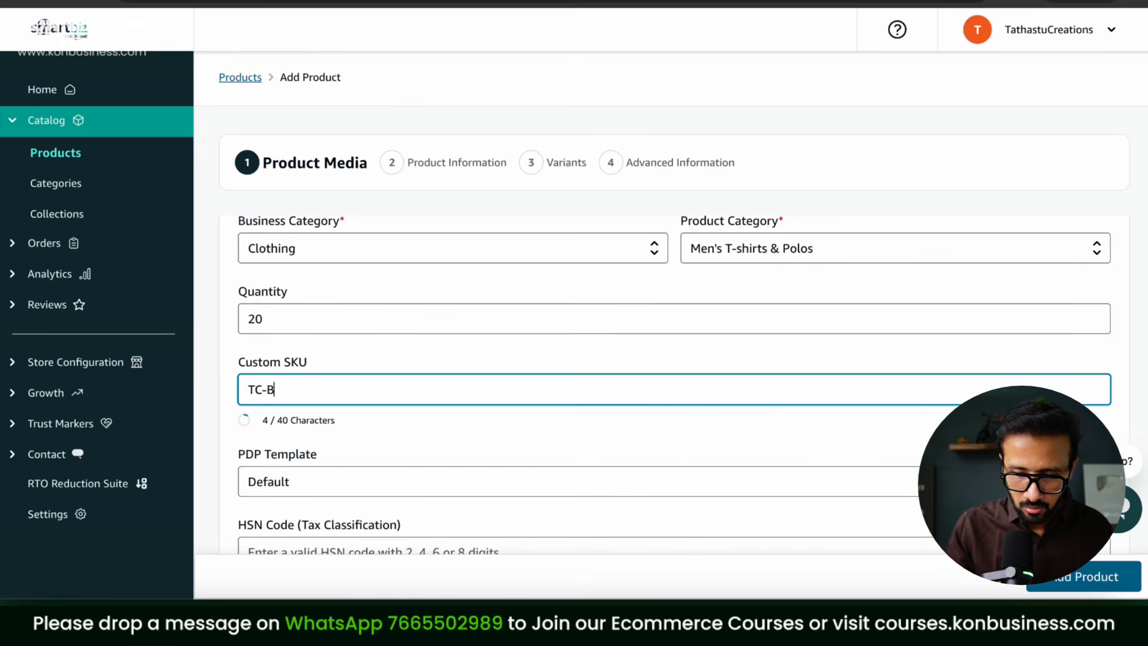
type("R-TSHIRT")
key("Left")
key("Left")
key("Left")
key("Left")
key("Left")
key("Left")
key("Left")
type("R")
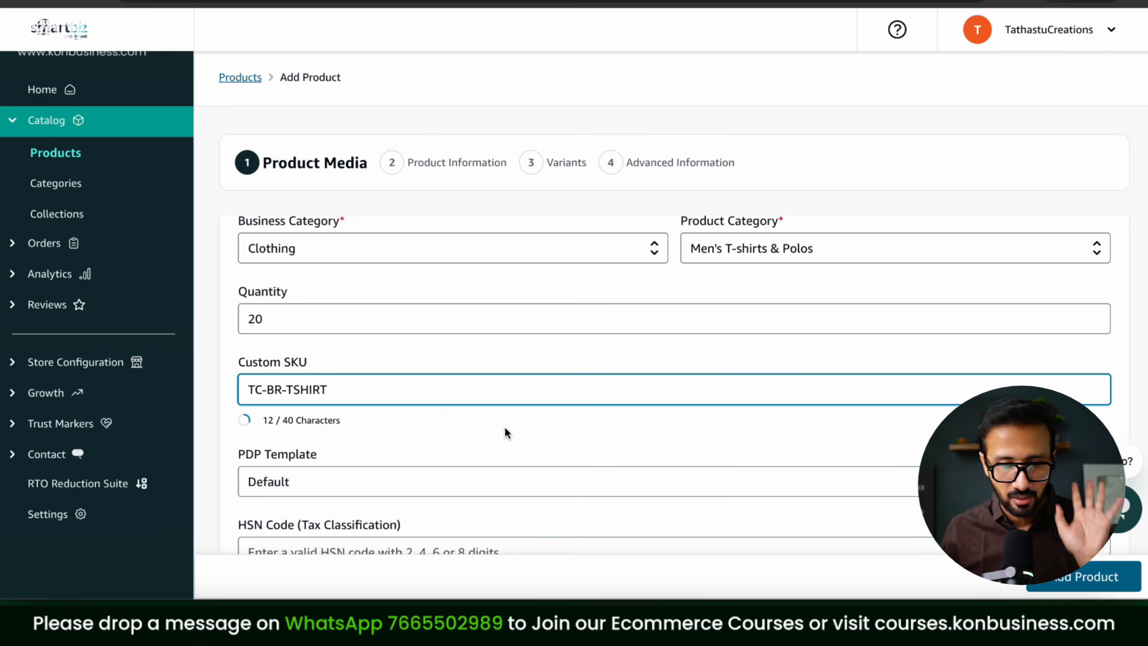
scroll(505, 430, "down", 3)
left_click(333, 346)
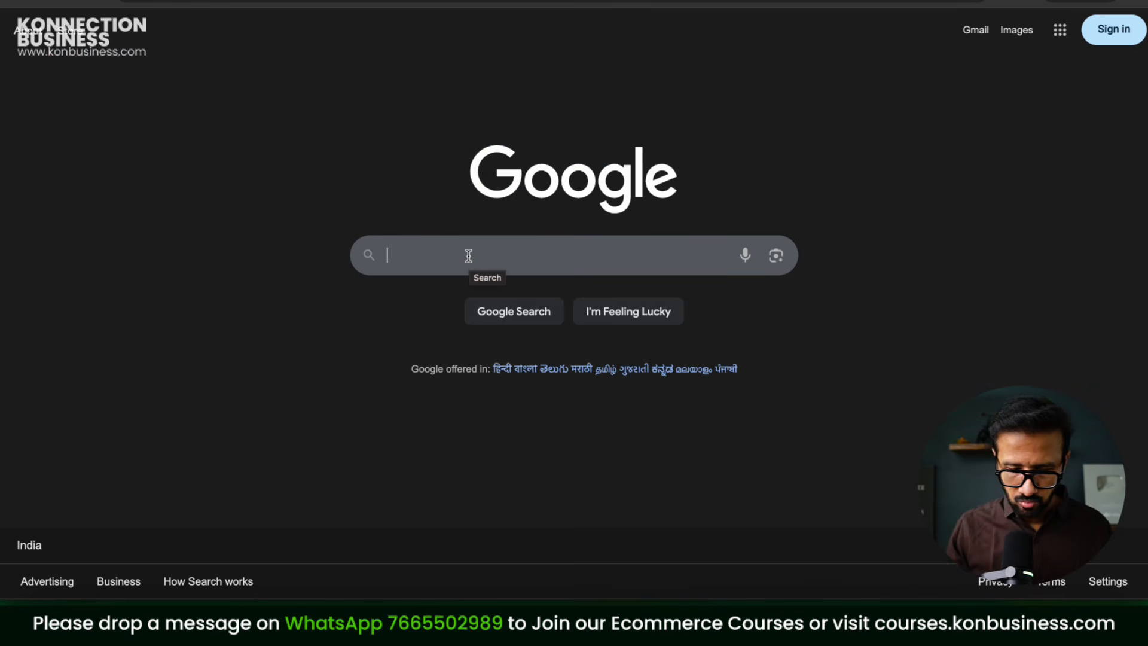
Step: Search Google for 'Cotton tshirt HSN code', then return to the product form
type("Cotton tshirt")
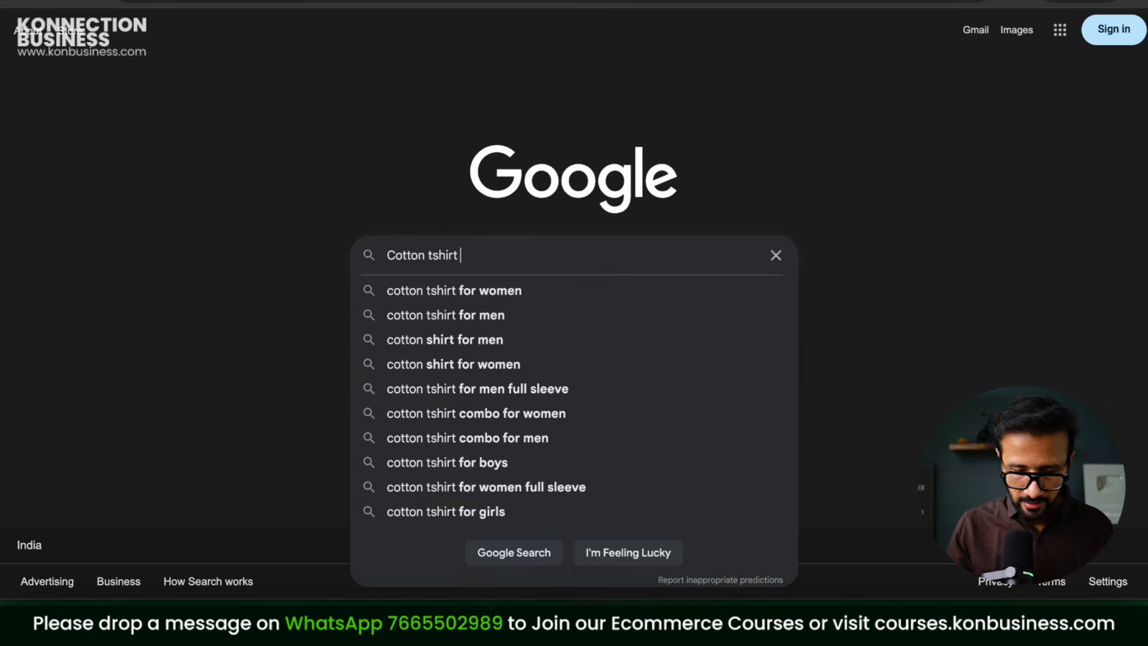
type(" HSN code")
key("Return")
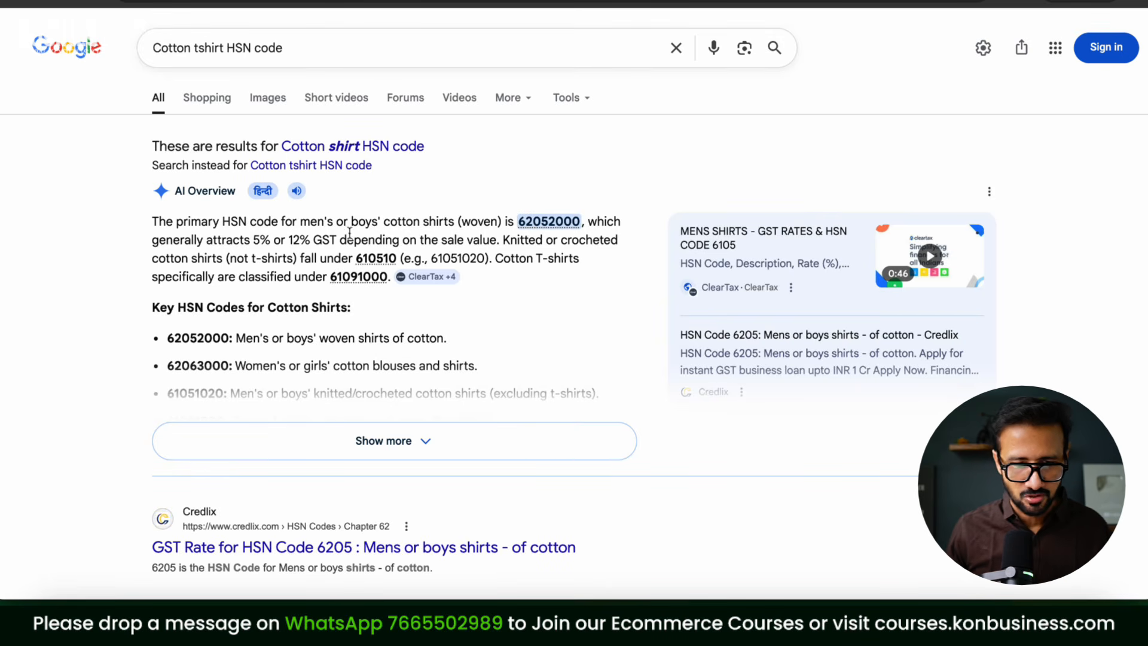
left_click(394, 1)
Step: Enter HSN code 610900 and leave the product unmarked as bestseller
left_click(287, 343)
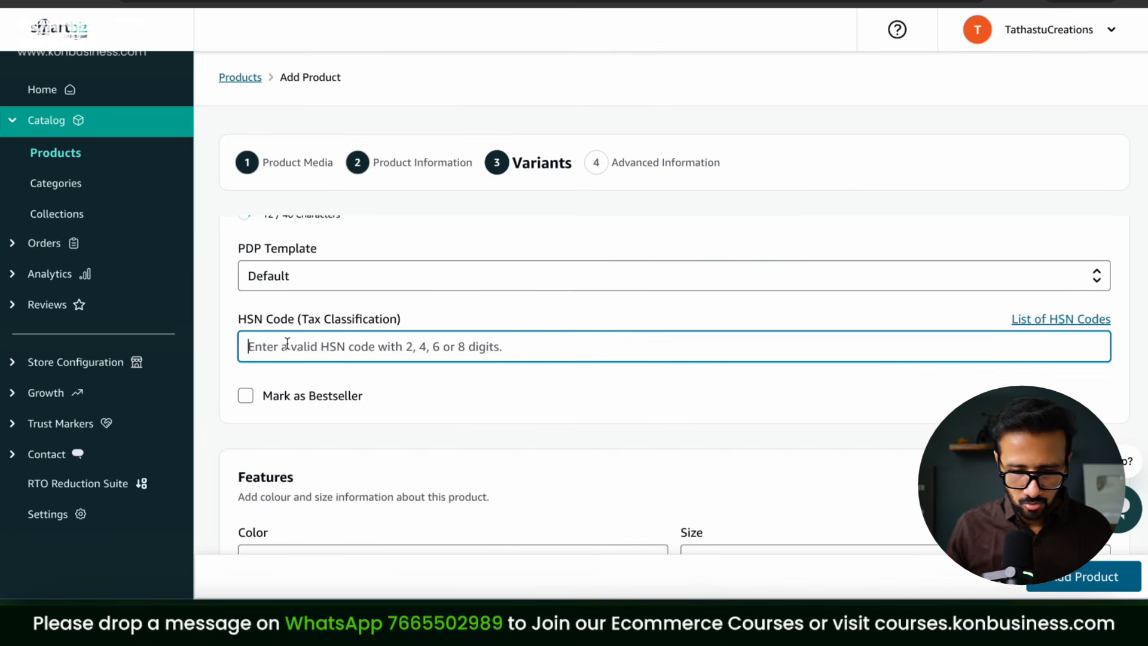
type("610900")
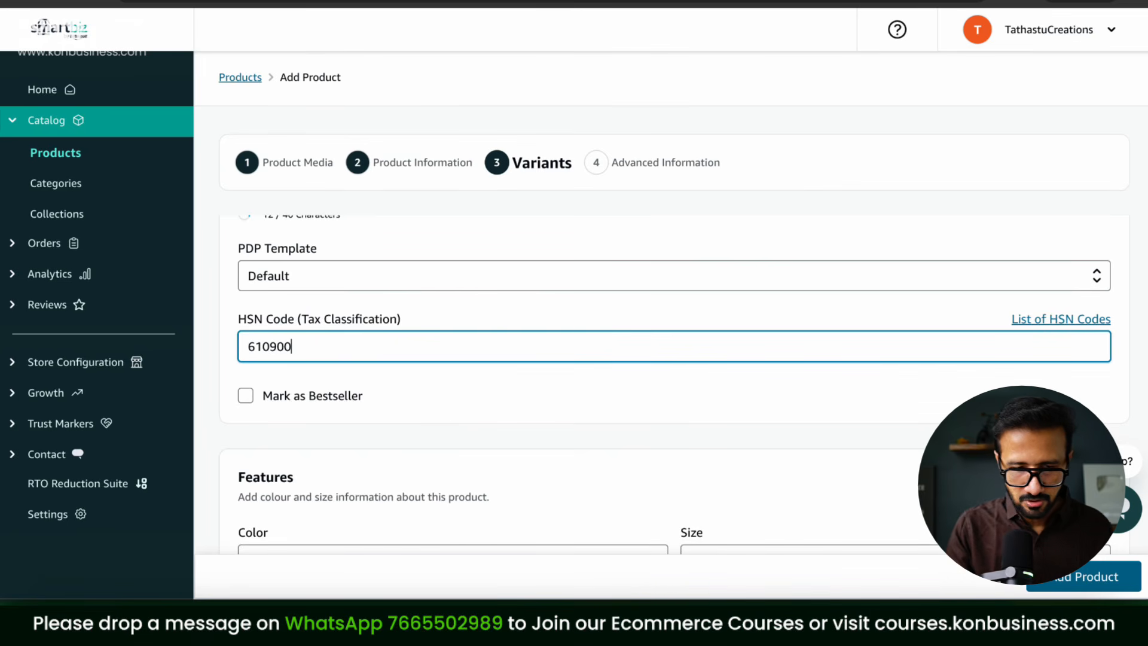
left_click(458, 412)
left_click(322, 409)
left_click(322, 409)
left_click(246, 402)
left_click(246, 404)
scroll(487, 413, "down", 4)
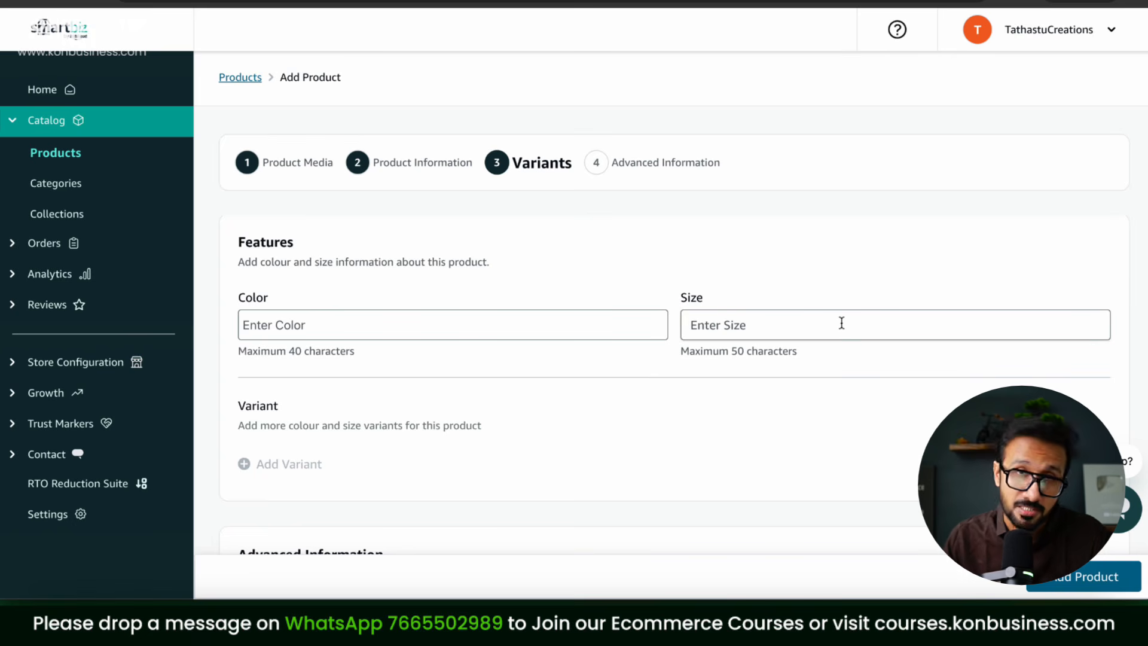
scroll(832, 312, "up", 10)
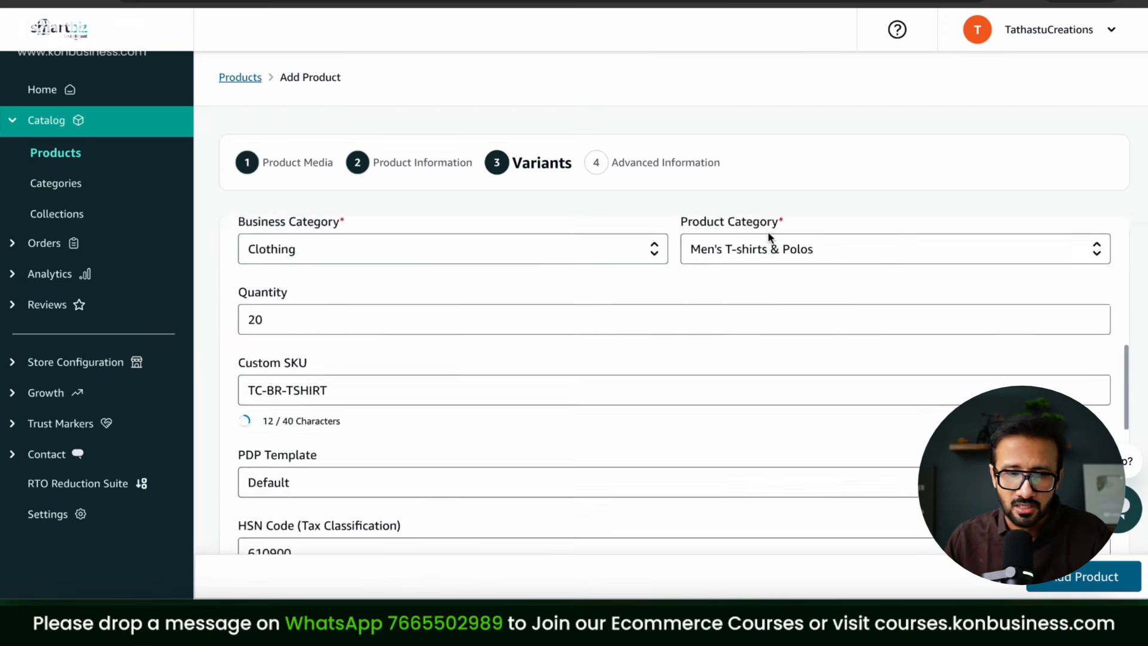
scroll(795, 232, "down", 10)
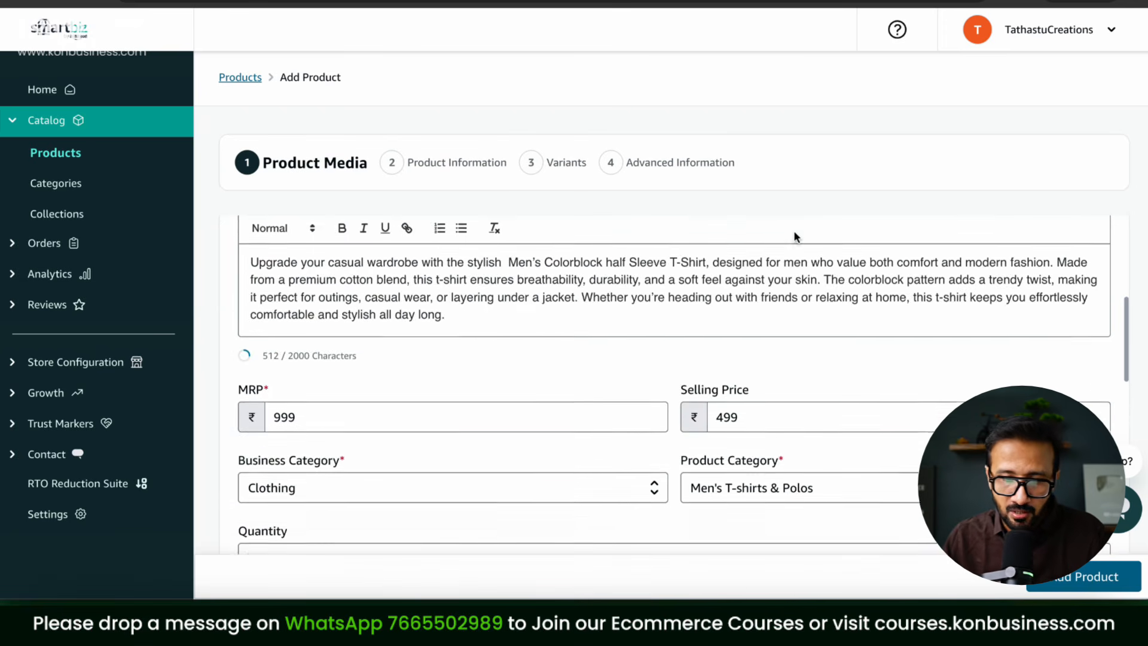
Step: Set size to Medium, save the product, and start a new variant
left_click(752, 320)
type("Medium")
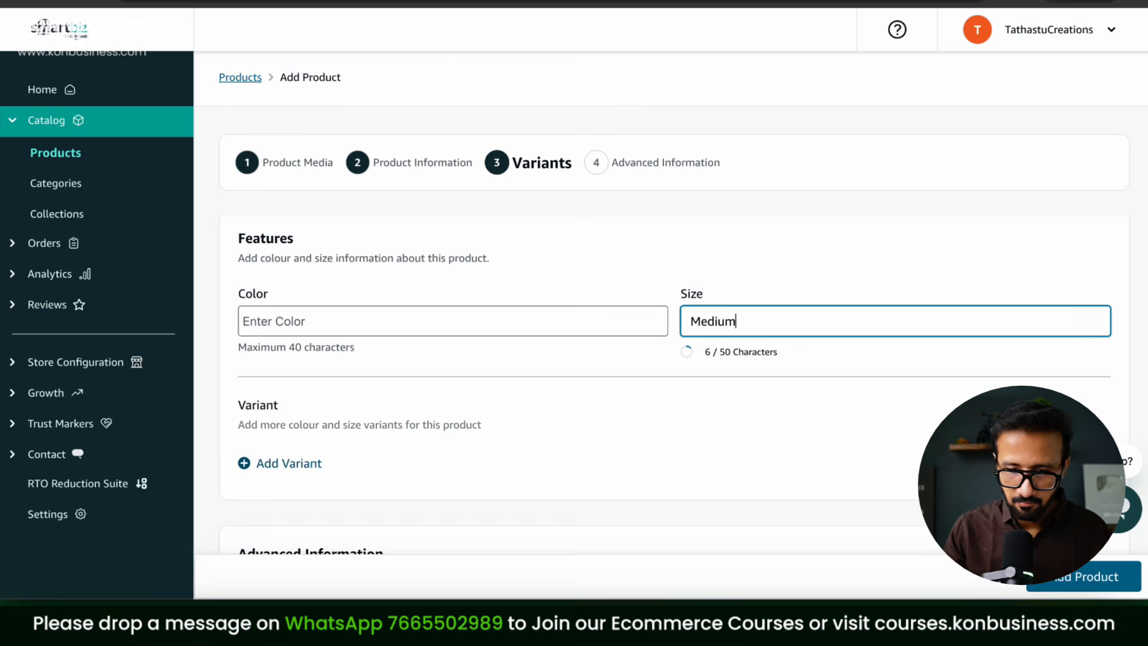
left_click(247, 469)
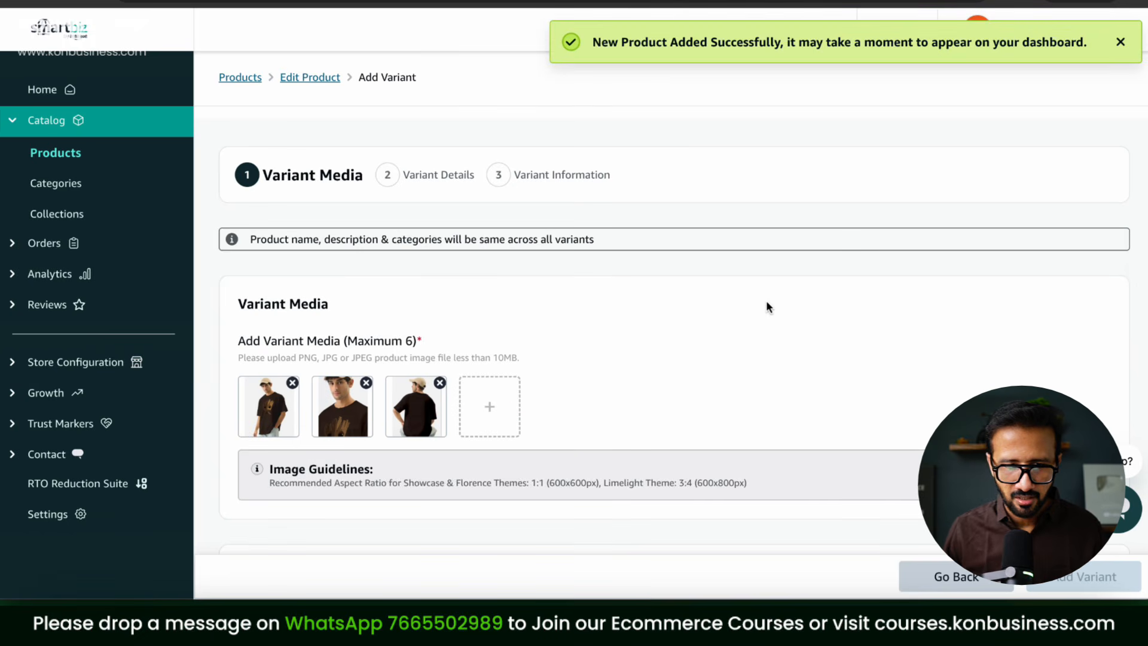
Step: Append -M to the existing SKU so it reads TC-BR-TSHIRT-M
scroll(766, 307, "down", 8)
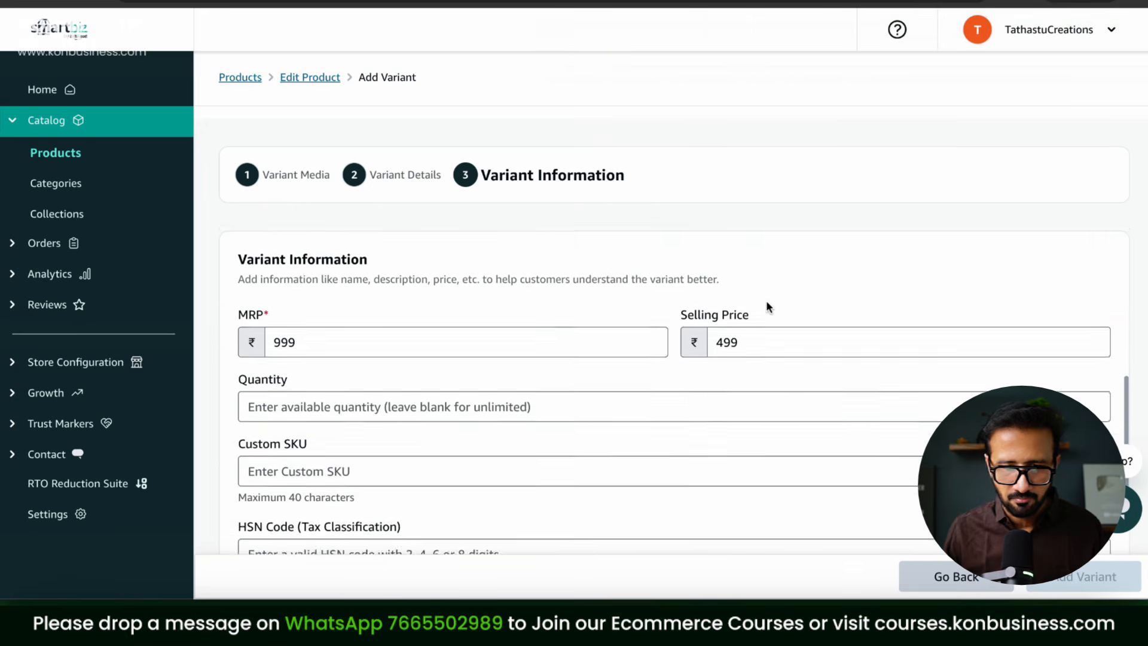
scroll(766, 307, "up", 4)
scroll(766, 300, "down", 8)
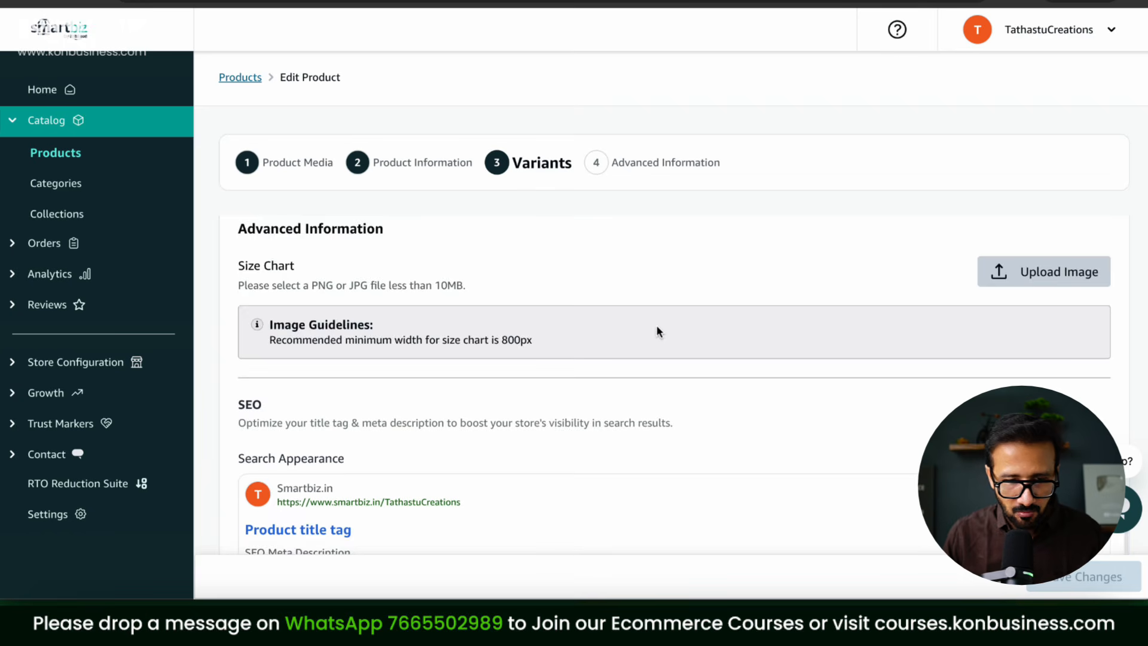
scroll(656, 328, "down", 3)
scroll(657, 331, "down", 3)
scroll(657, 331, "up", 8)
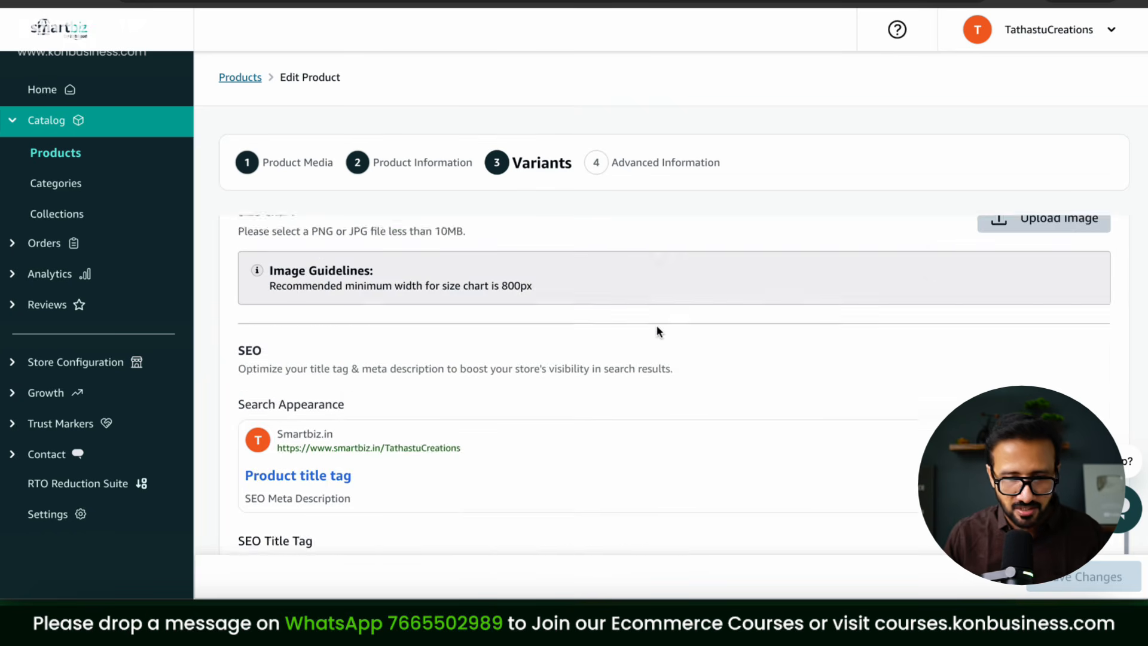
scroll(656, 330, "up", 3)
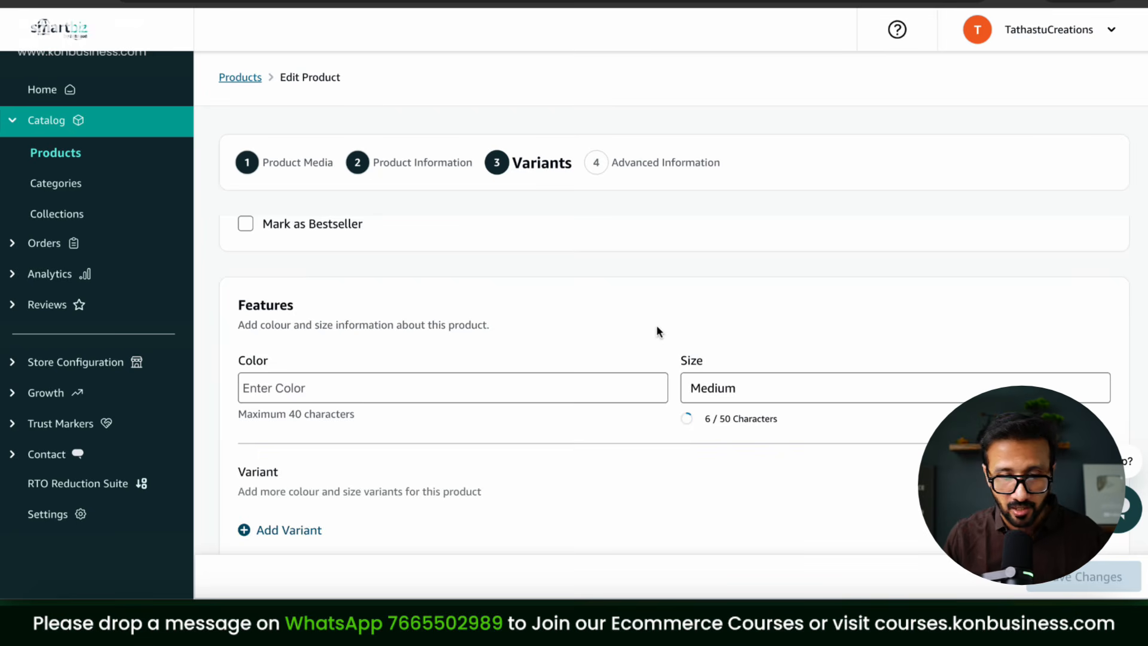
scroll(656, 331, "up", 3)
scroll(656, 331, "up", 3)
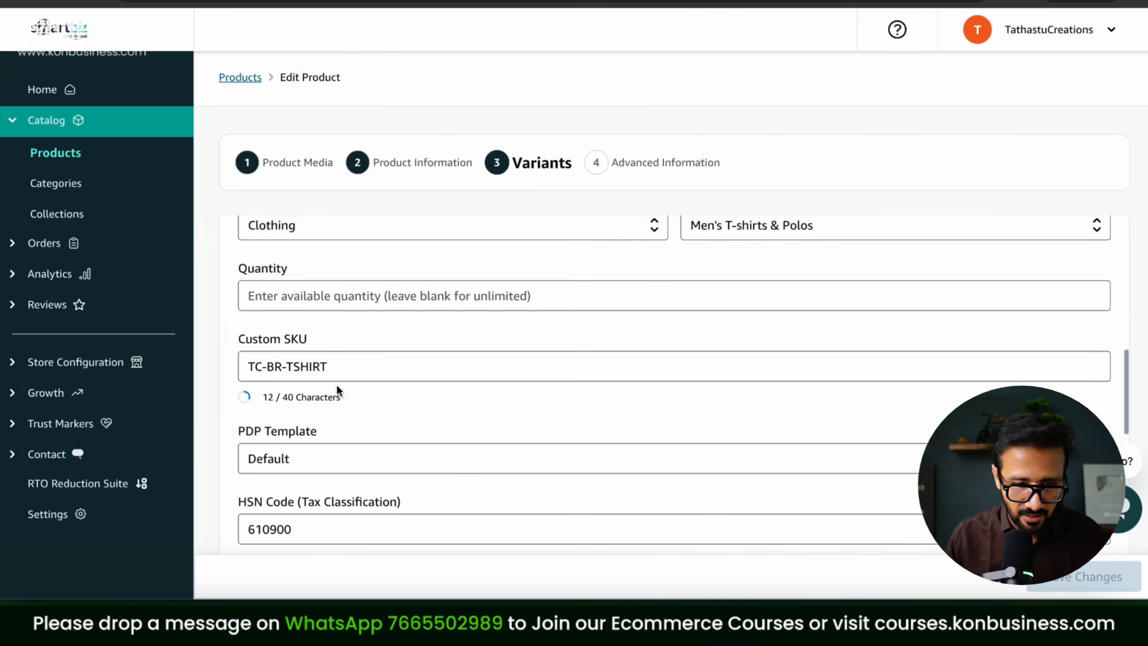
left_click(342, 368)
type("-M")
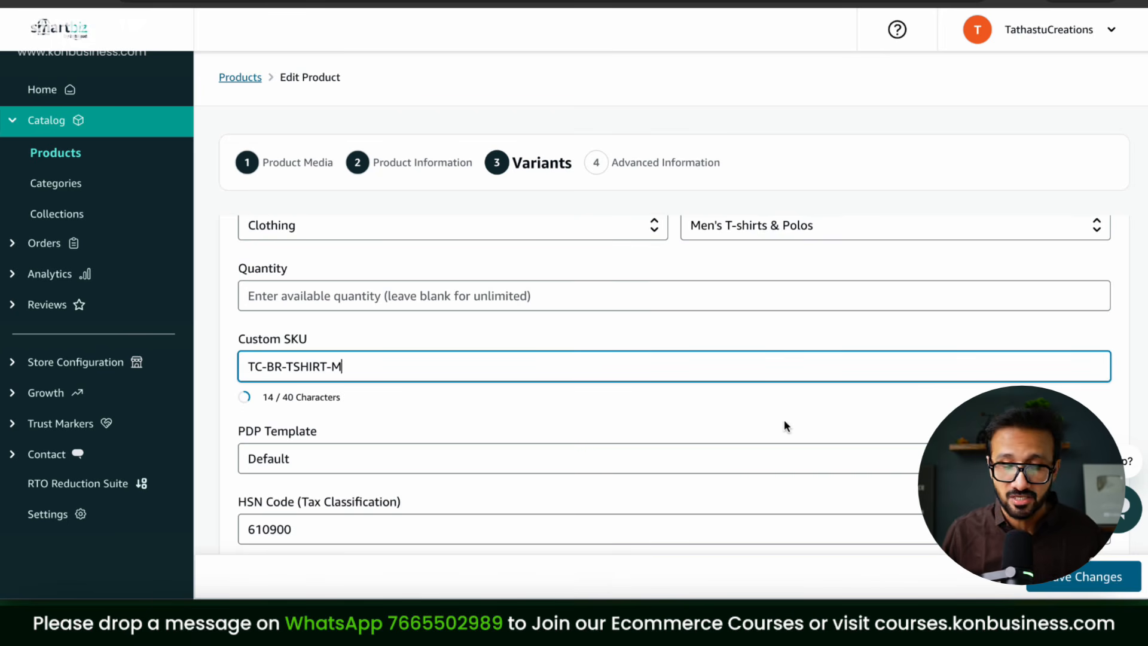
scroll(784, 422, "down", 3)
scroll(785, 422, "down", 5)
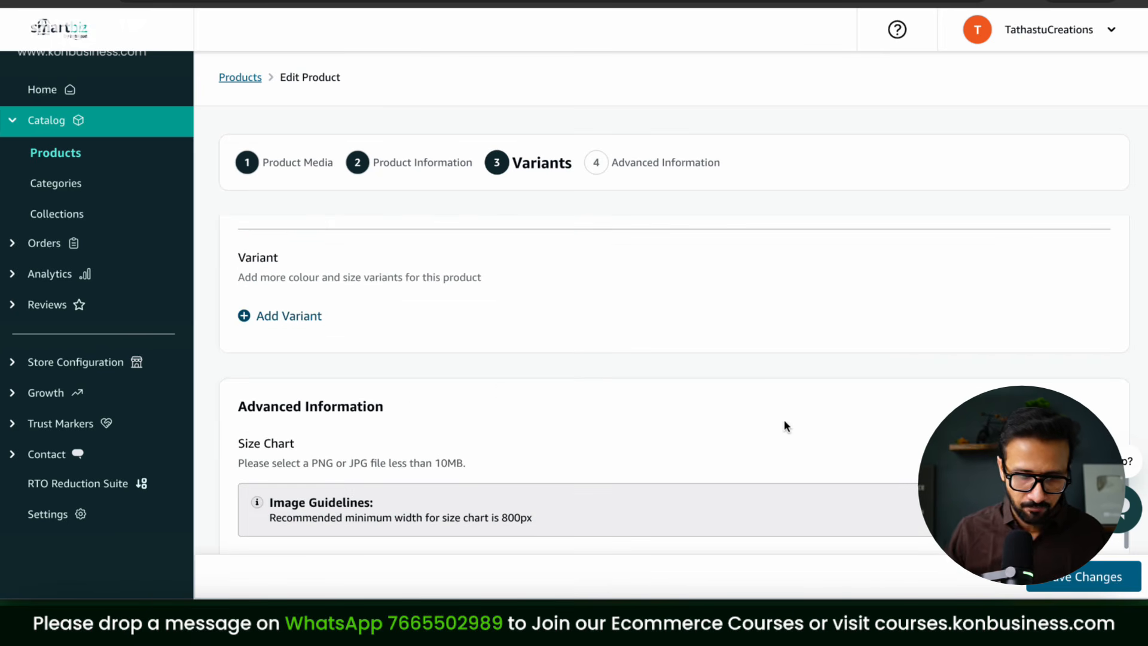
scroll(700, 401, "down", 3)
scroll(700, 401, "up", 2)
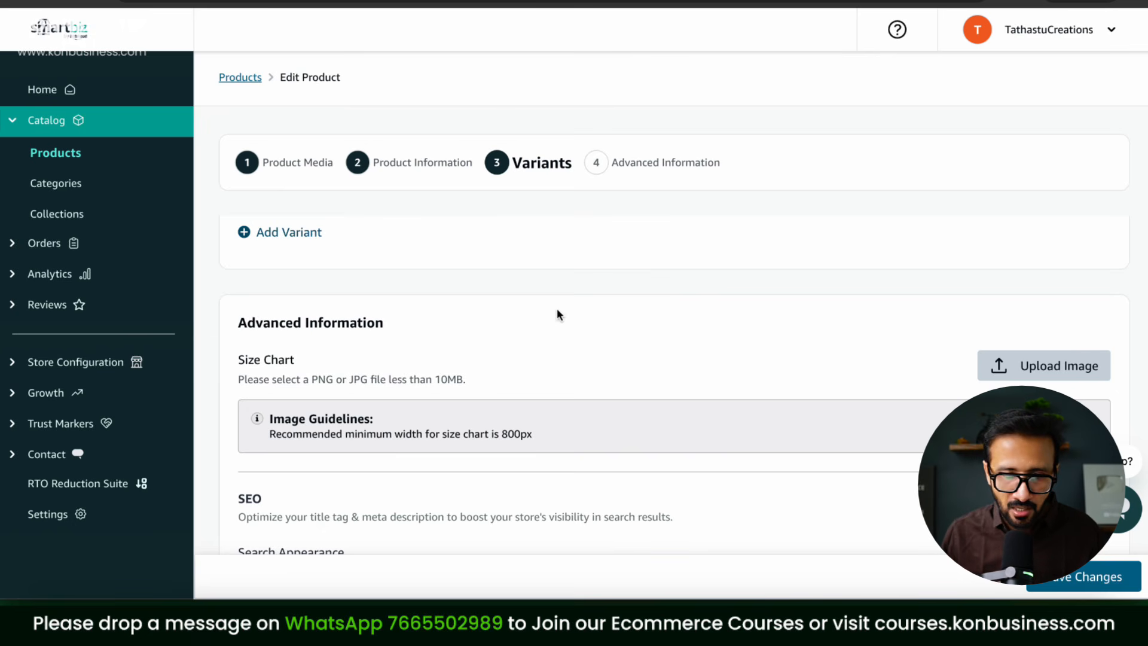
scroll(557, 310, "up", 2)
scroll(557, 315, "up", 1)
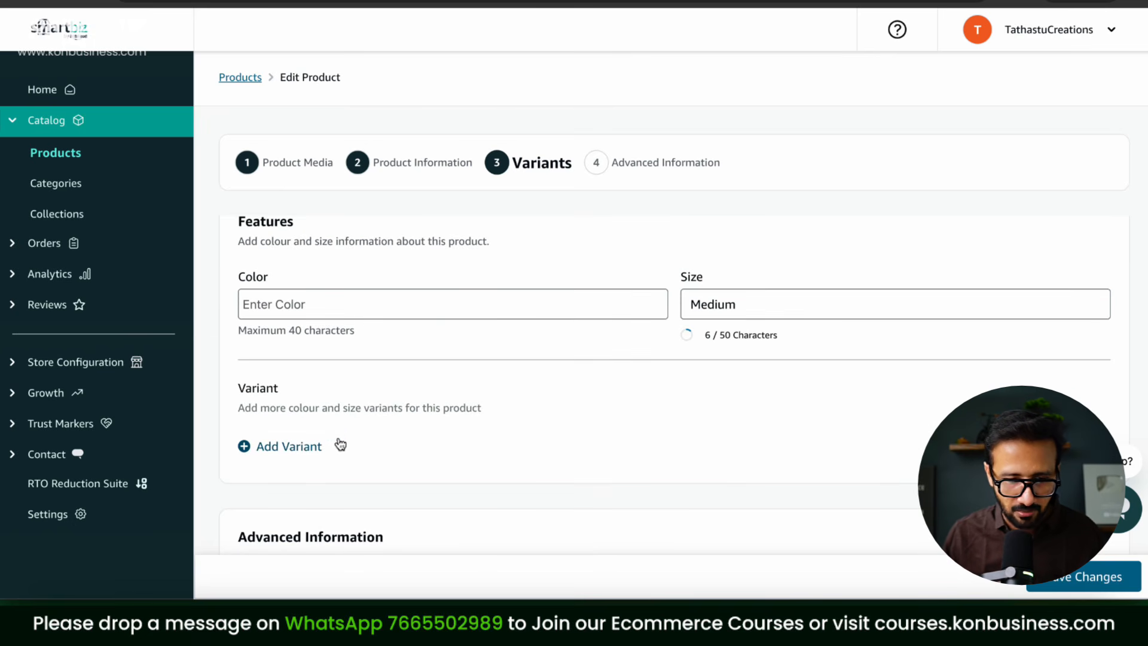
Step: Save changes, open a new variant form, and enter HSN code 610900
left_click(294, 452)
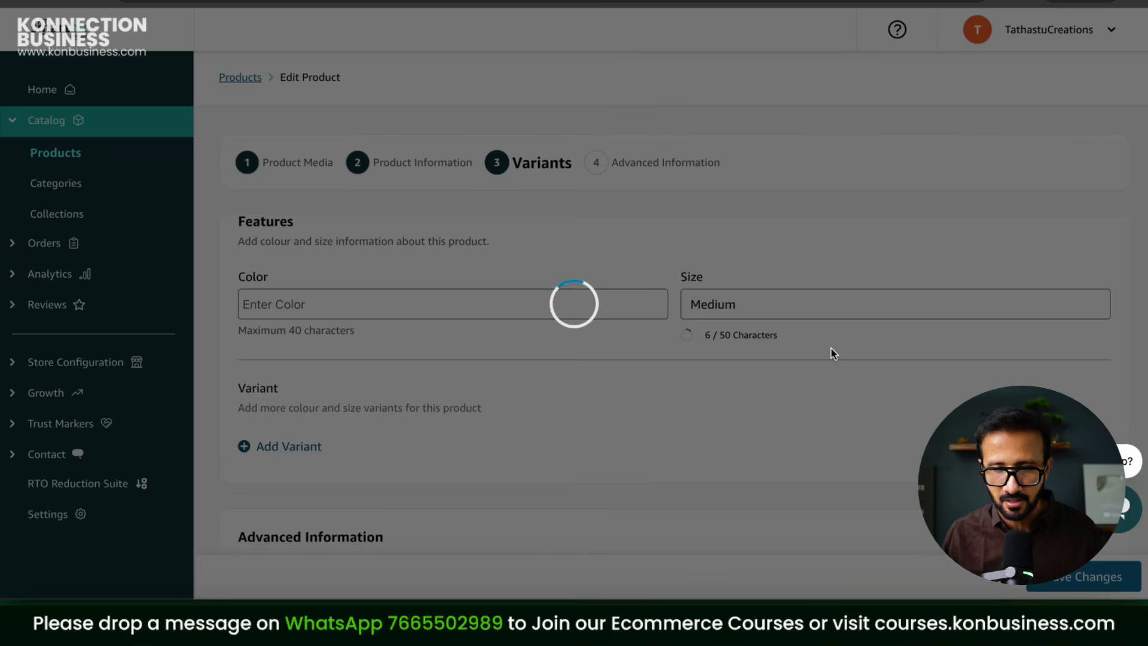
scroll(856, 311, "down", 8)
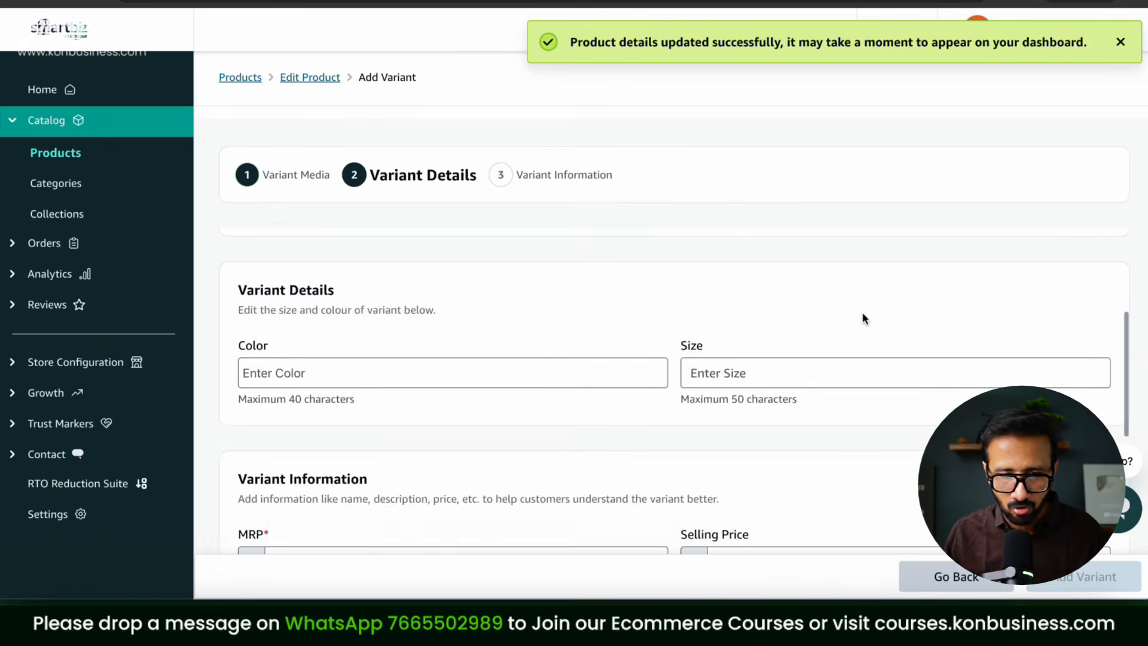
scroll(864, 318, "down", 10)
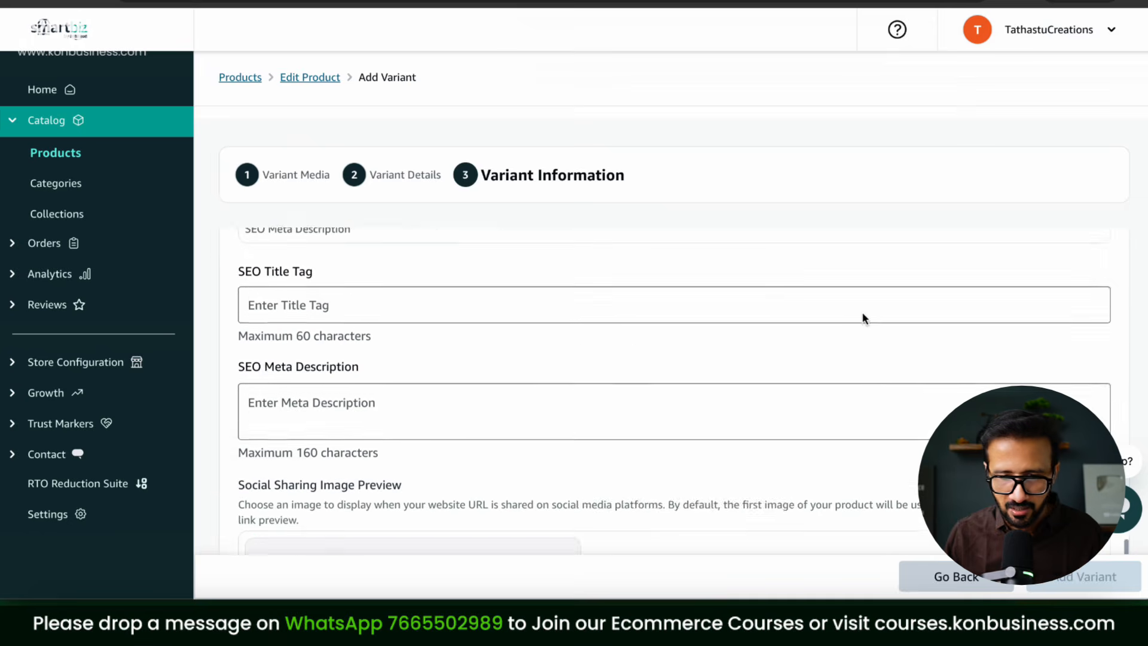
scroll(865, 319, "up", 6)
left_click(426, 345)
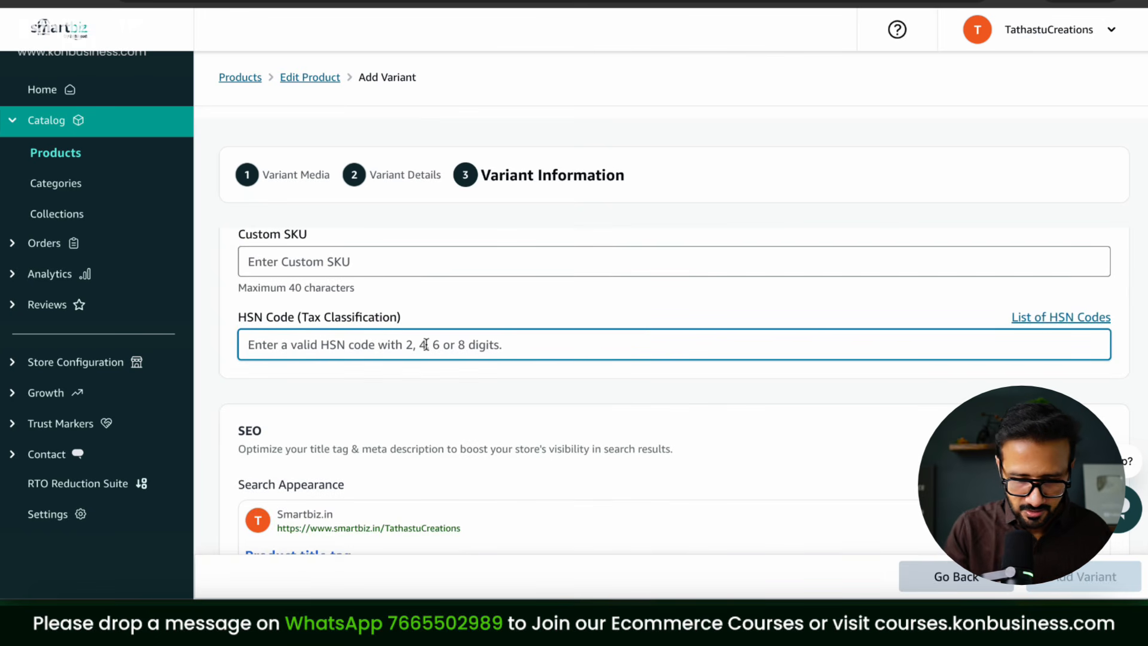
type("610900")
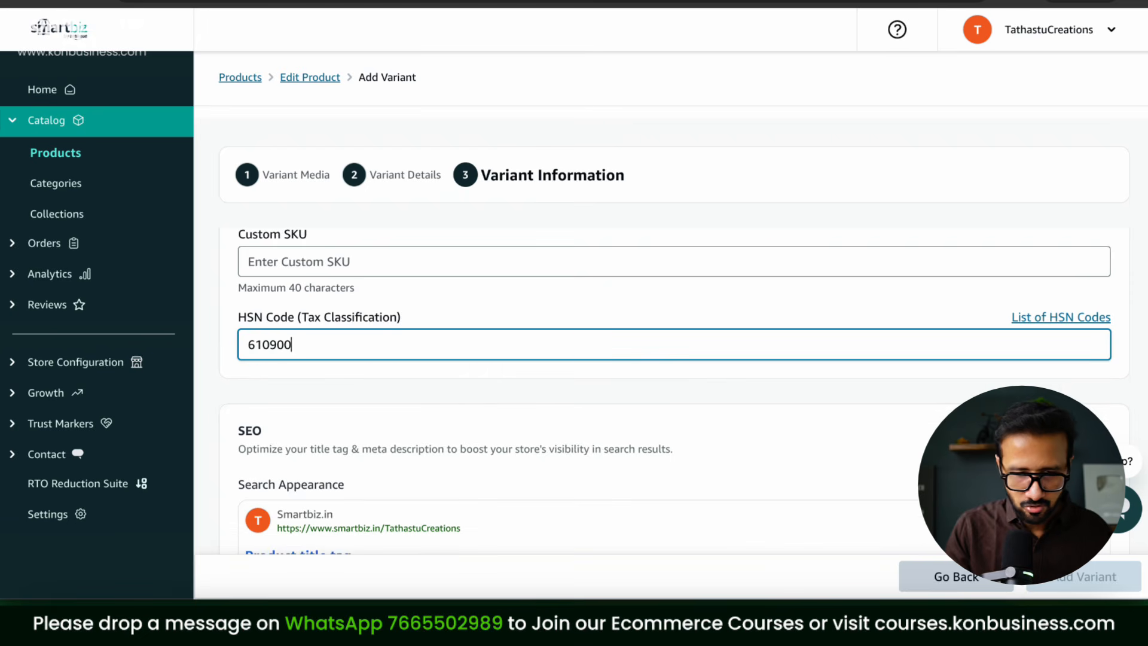
Step: Give the variant custom SKU TC-BR-TSHIRT-L and quantity 20
scroll(477, 389, "up", 1)
left_click(371, 329)
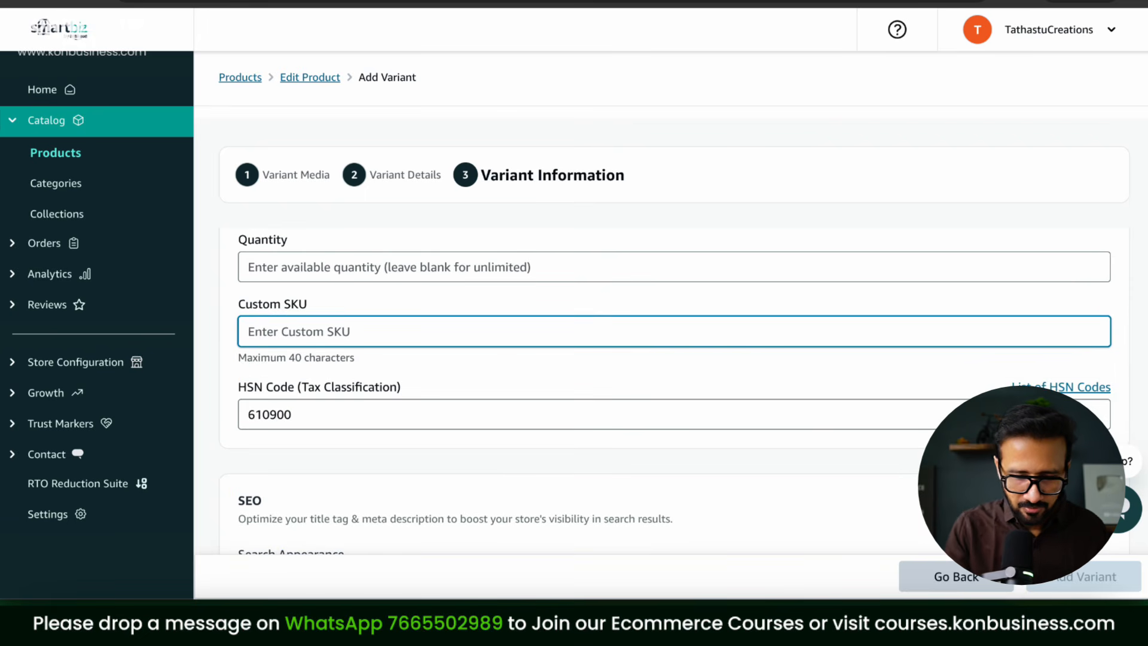
type("TC-BR-TSHIRT-L")
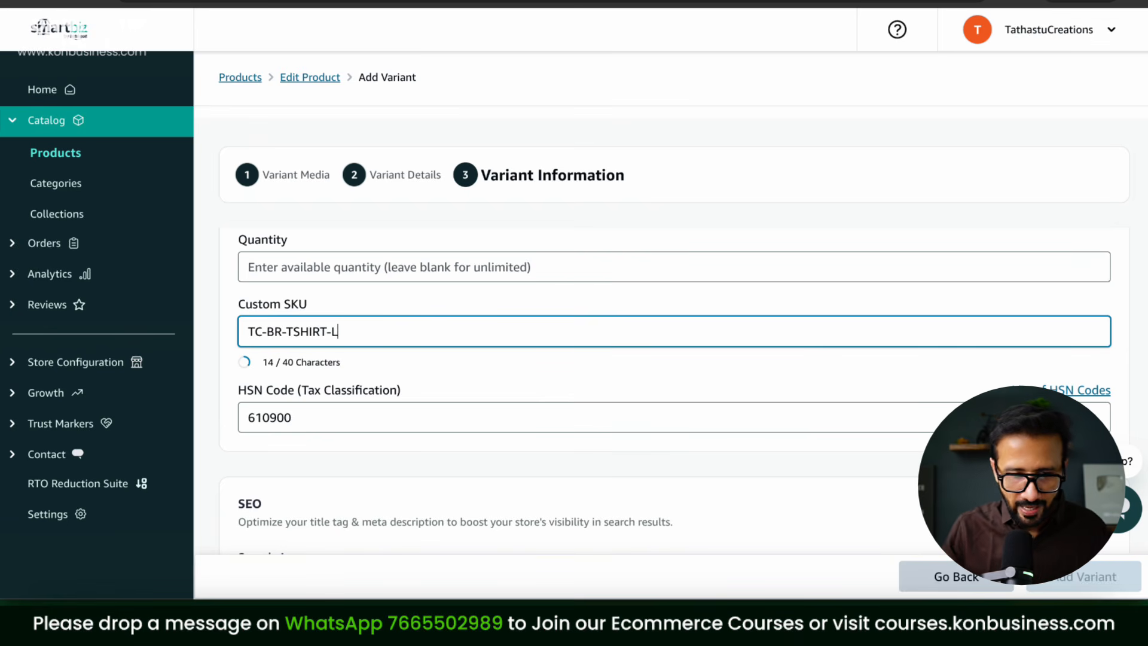
left_click(339, 271)
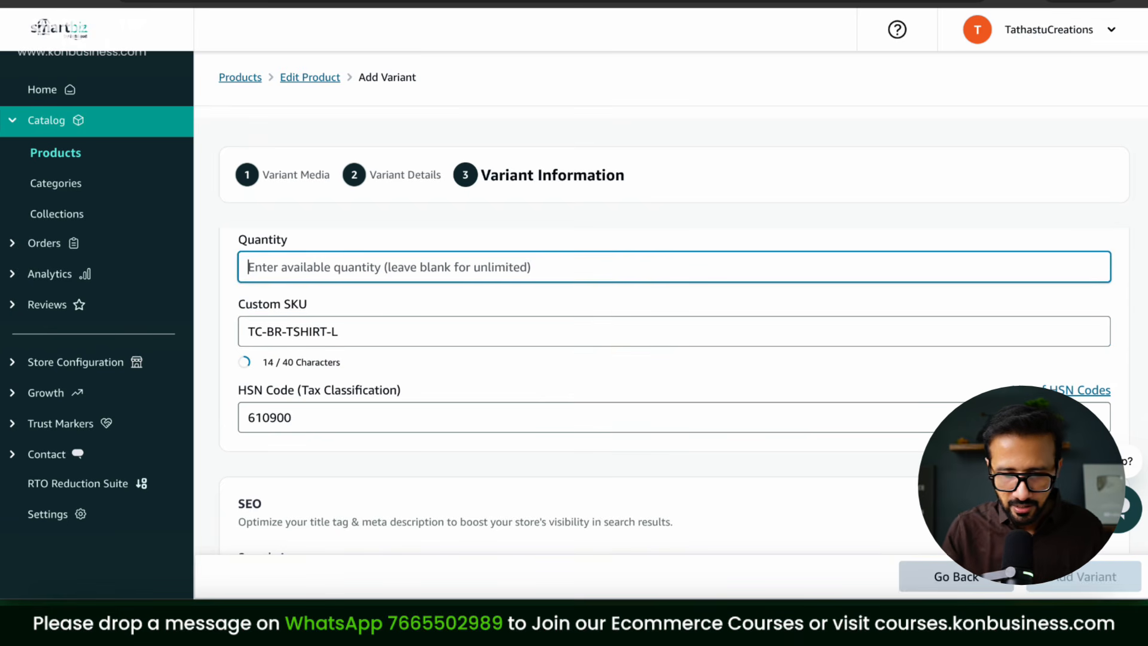
type("20")
scroll(508, 333, "up", 4)
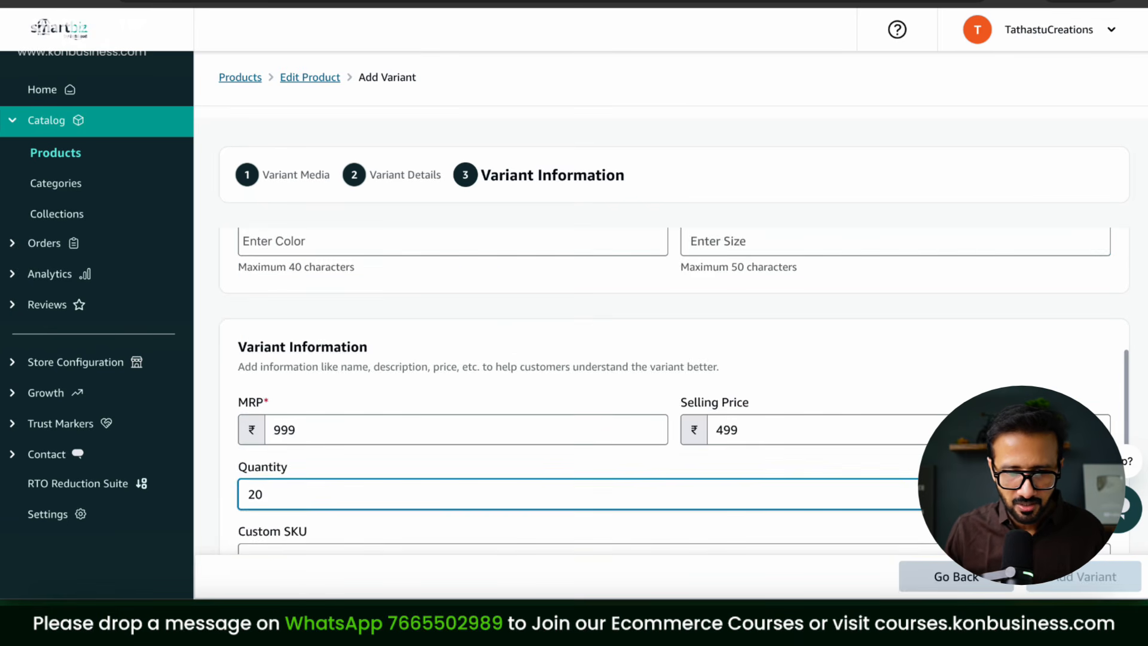
scroll(507, 341, "up", 5)
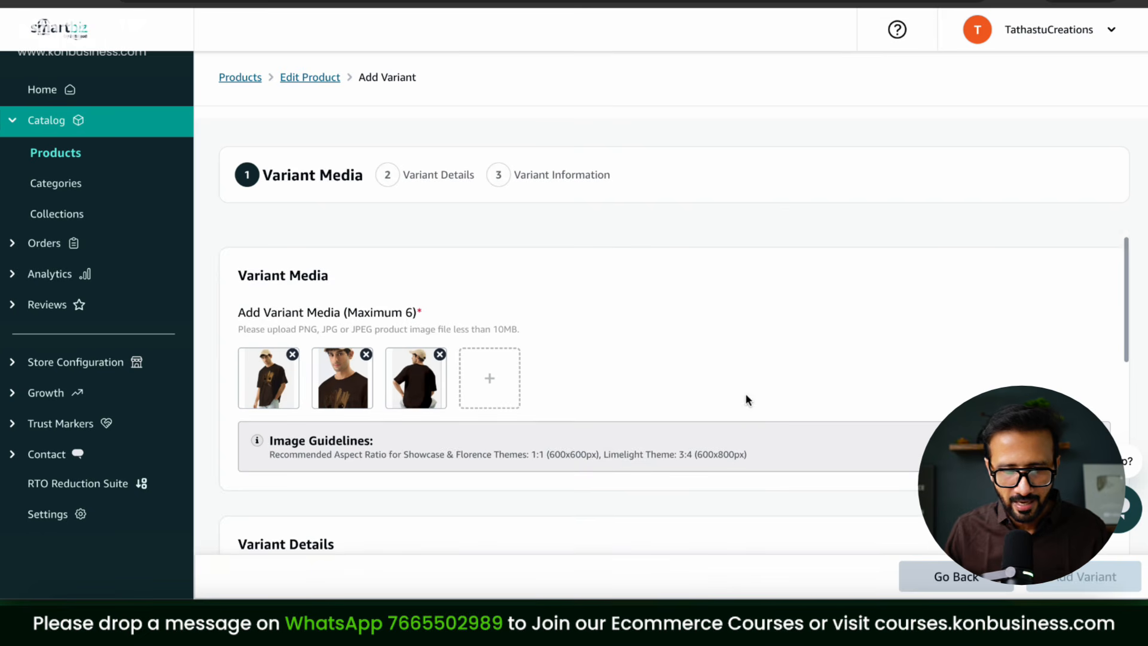
scroll(763, 352, "down", 10)
scroll(765, 358, "down", 3)
scroll(764, 352, "up", 3)
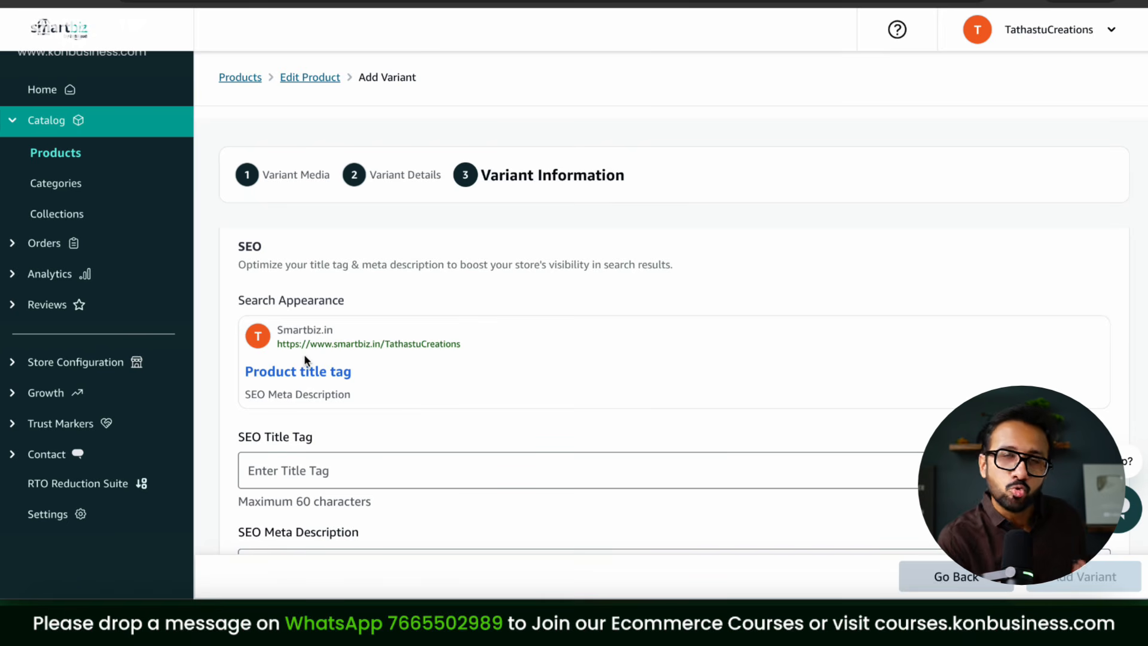
Step: Type the SEO title 'Brown Tshirt For Menm | Under 499 | Deal of The Day'
left_click(301, 472)
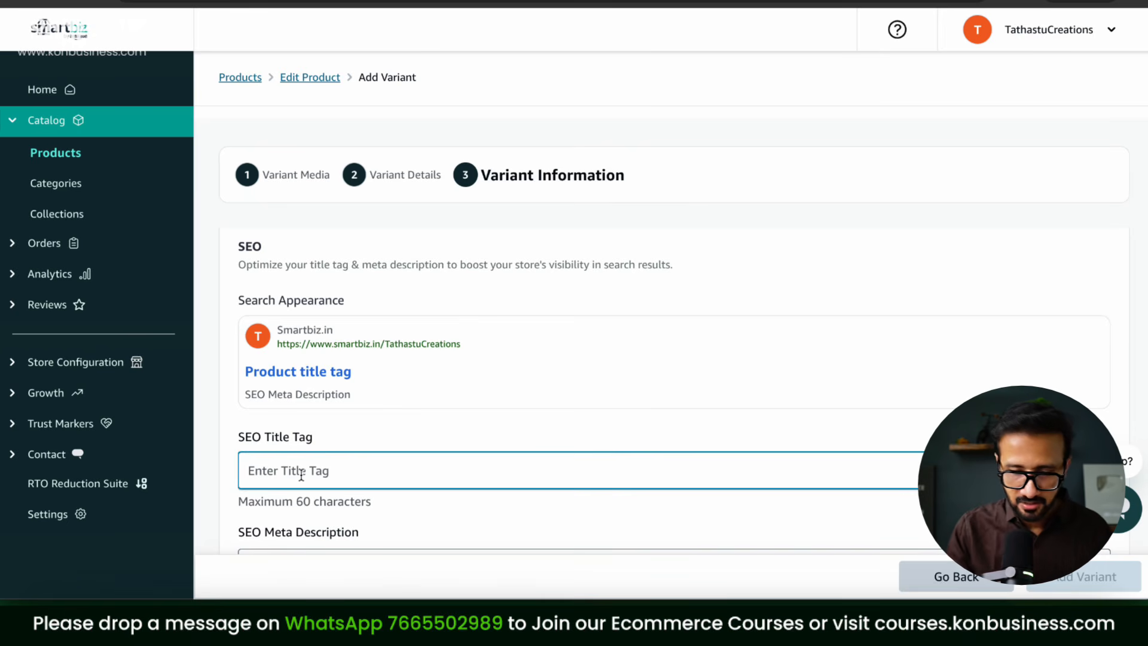
type("Tshirt")
key("BackSpace")
key("BackSpace")
key("BackSpace")
key("BackSpace")
key("BackSpace")
key("BackSpace")
type("Brown Tshirt FDor")
key("BackSpace")
key("BackSpace")
key("BackSpace")
key("BackSpace")
type("or ")
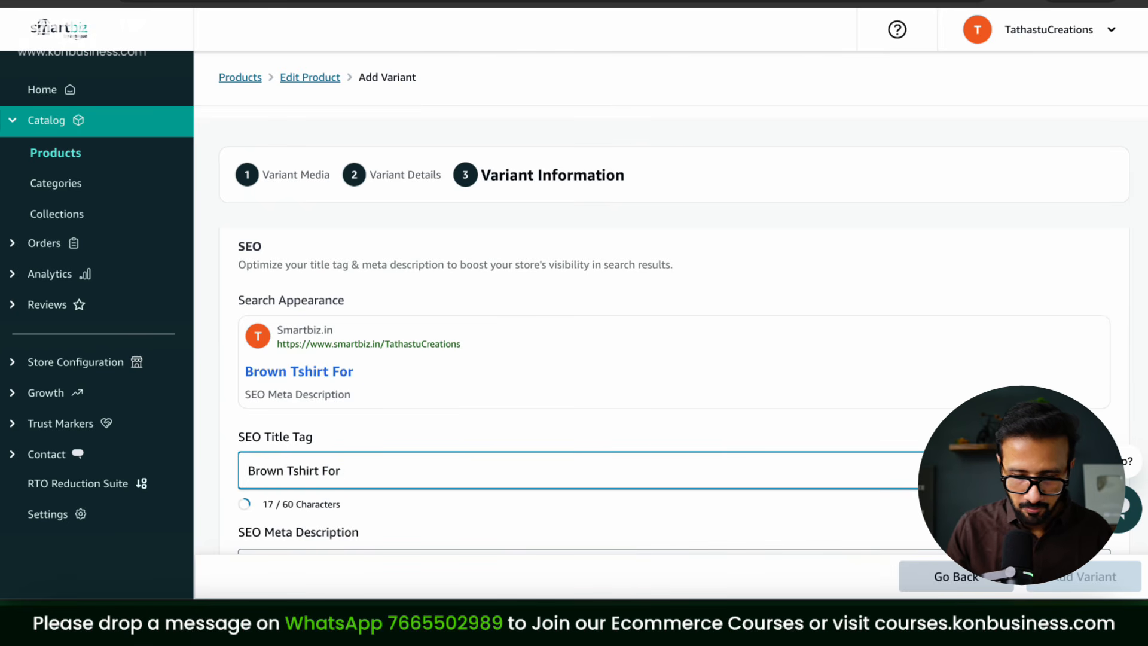
type("Menm | Und")
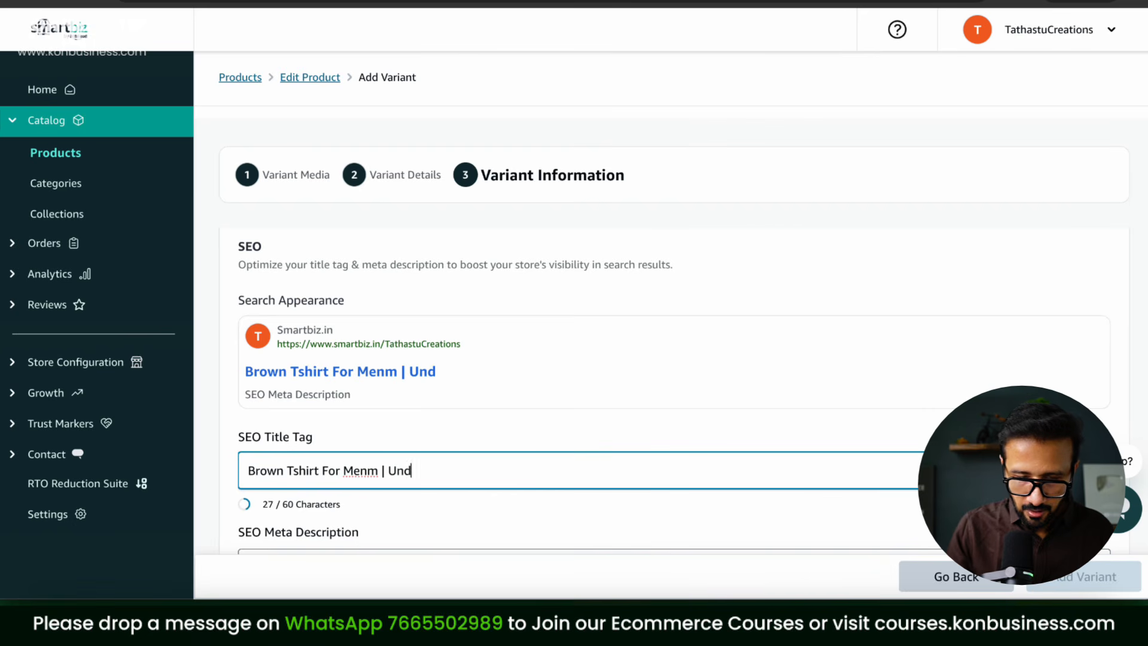
type("er 4999")
key("BackSpace")
type("l of The Day")
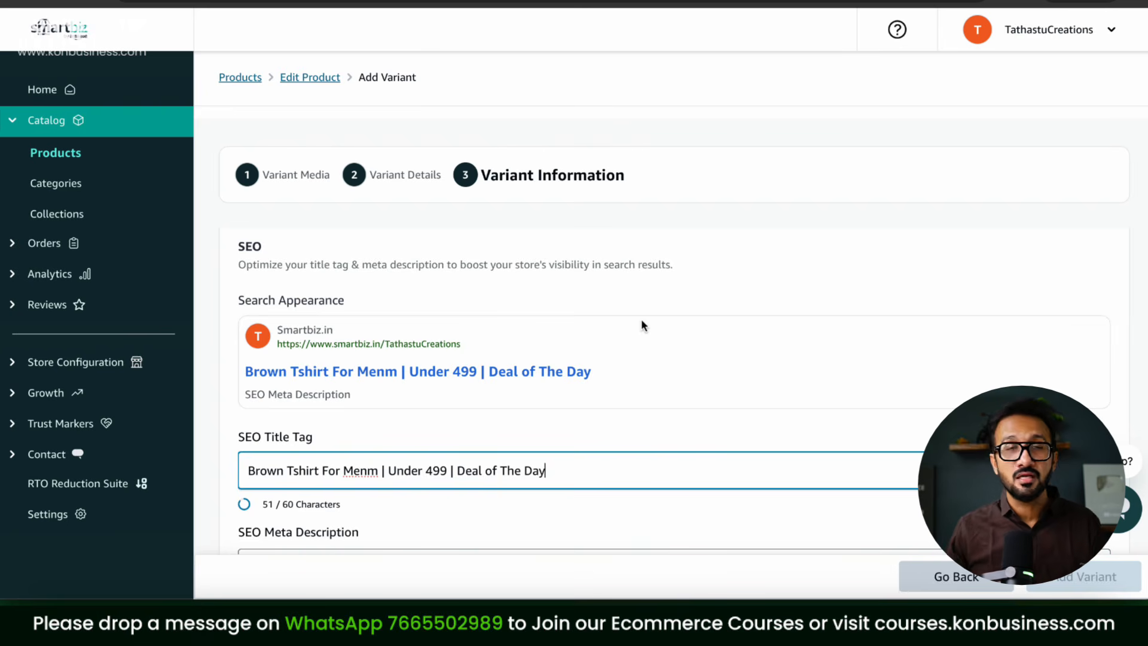
Step: Select the SEO meta description field and review the title in the sharing preview
scroll(482, 461, "down", 2)
left_click(389, 438)
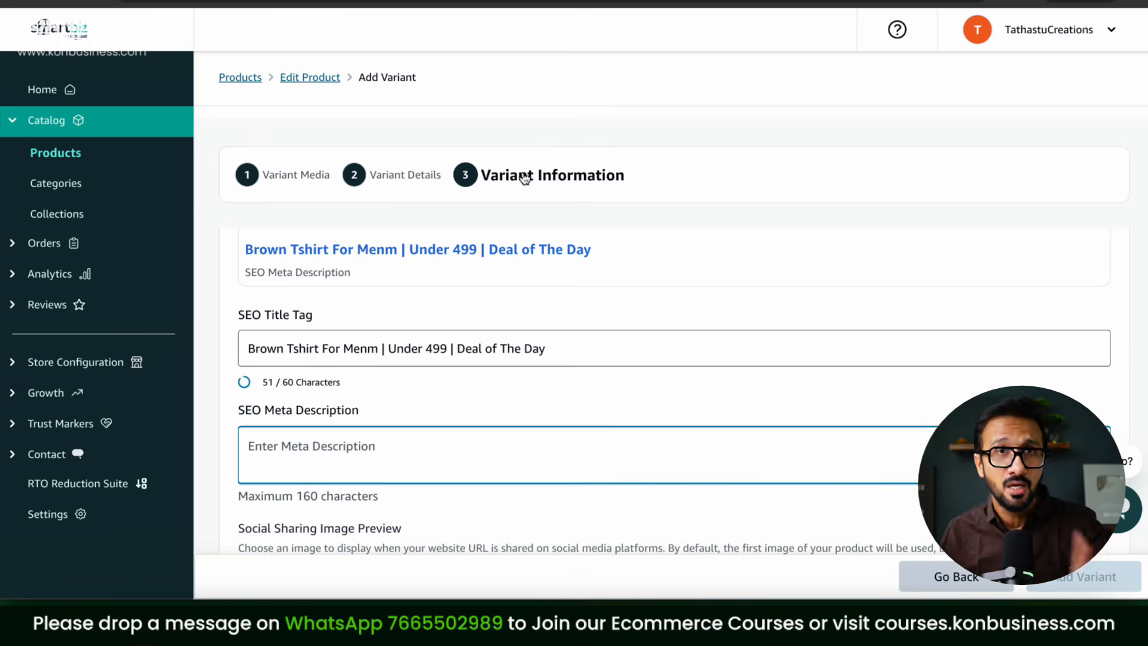
scroll(616, 133, "down", 2)
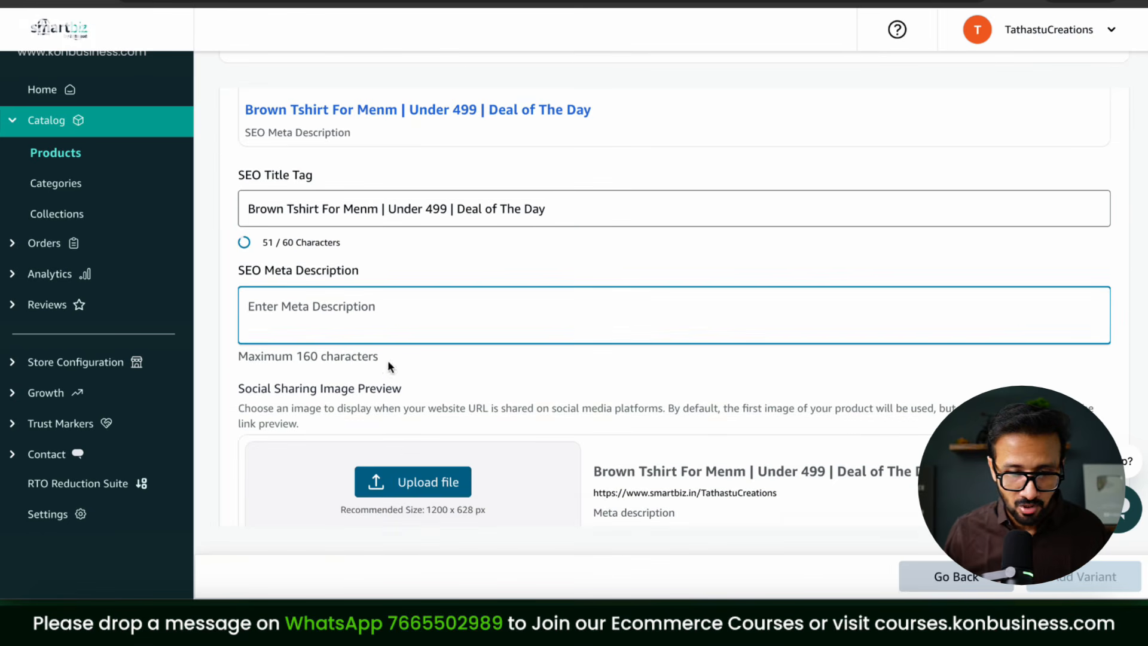
scroll(551, 381, "down", 1)
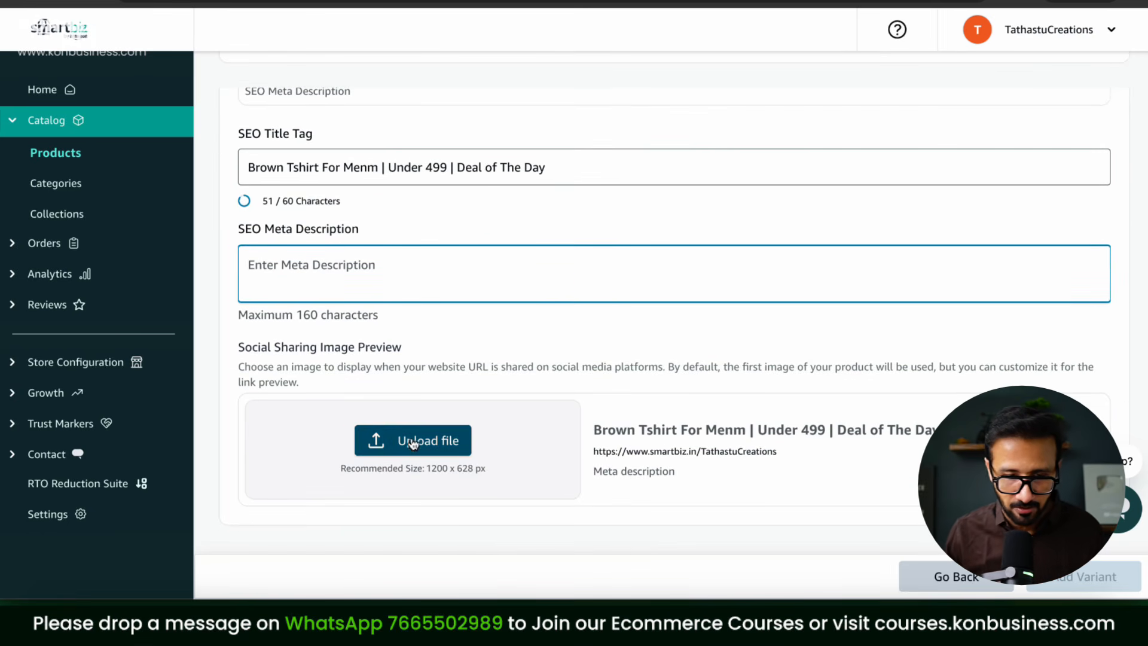
left_click_drag(594, 430, 889, 468)
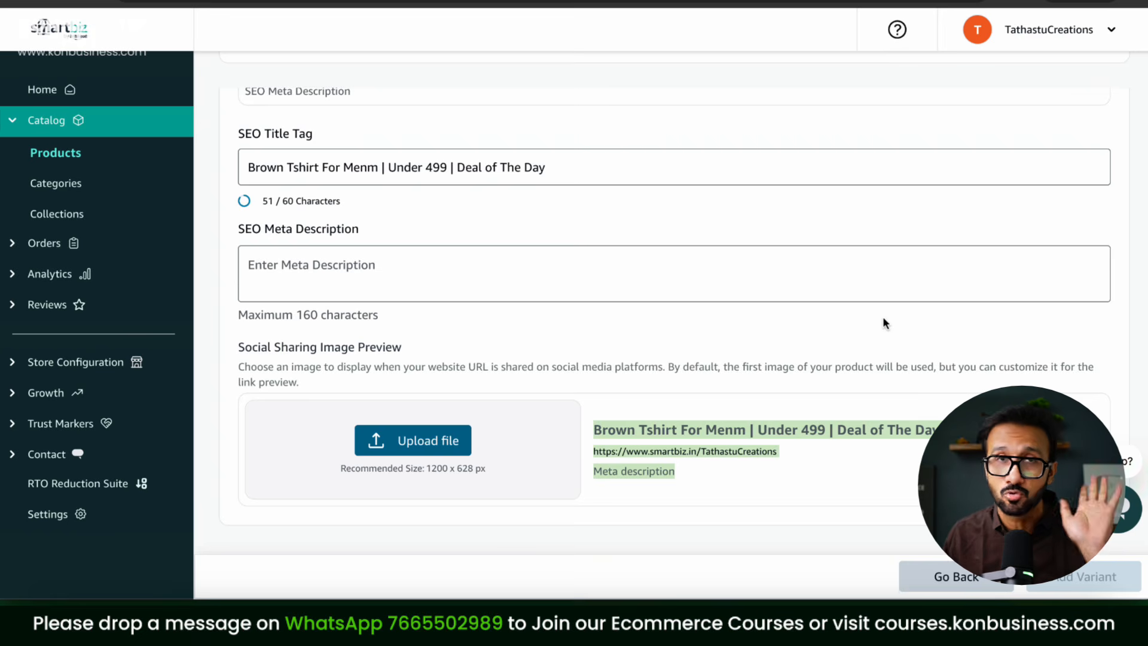
scroll(823, 341, "up", 10)
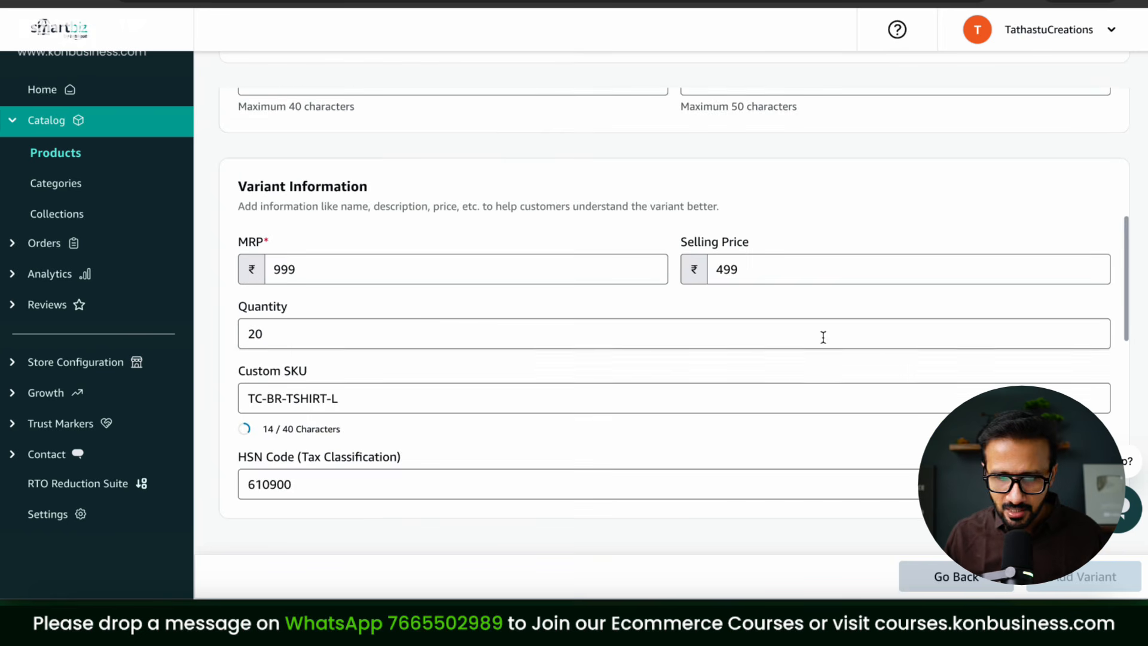
scroll(823, 339, "down", 10)
scroll(823, 339, "up", 15)
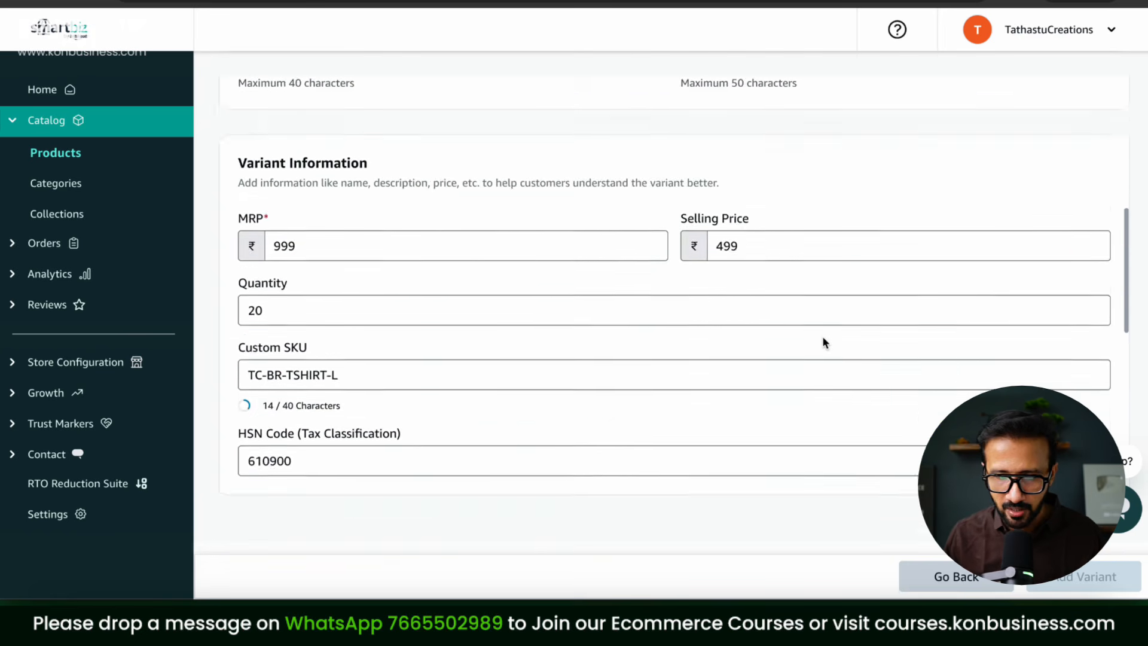
scroll(823, 343, "up", 3)
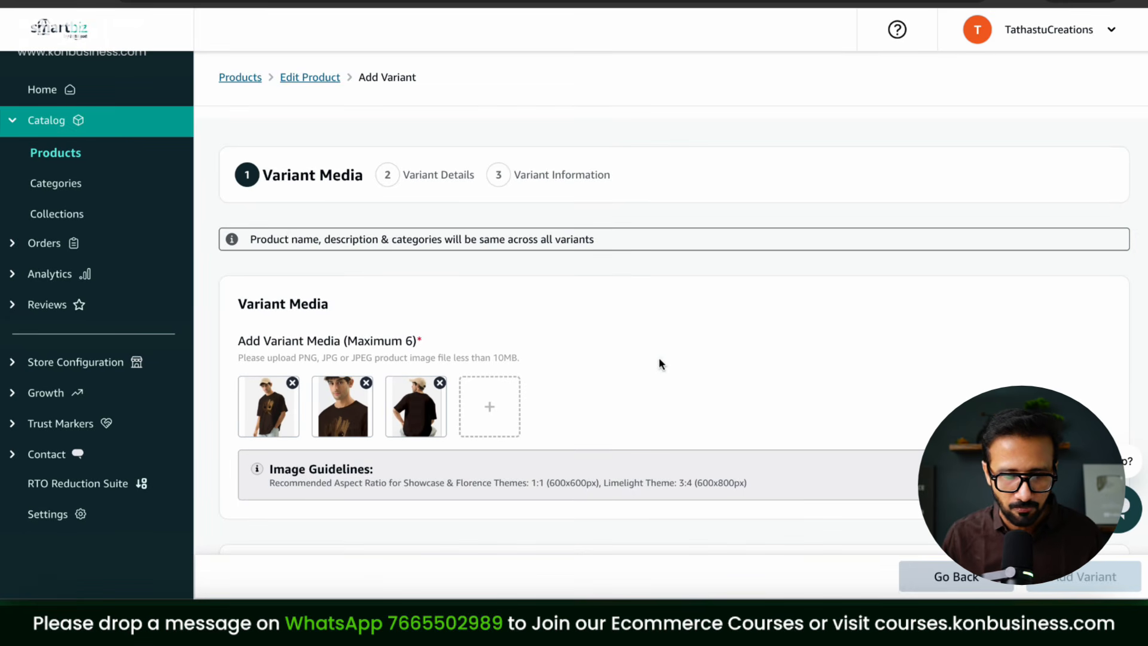
Step: Change the existing T-shirt variant's size to Large and save the variant
scroll(660, 362, "down", 5)
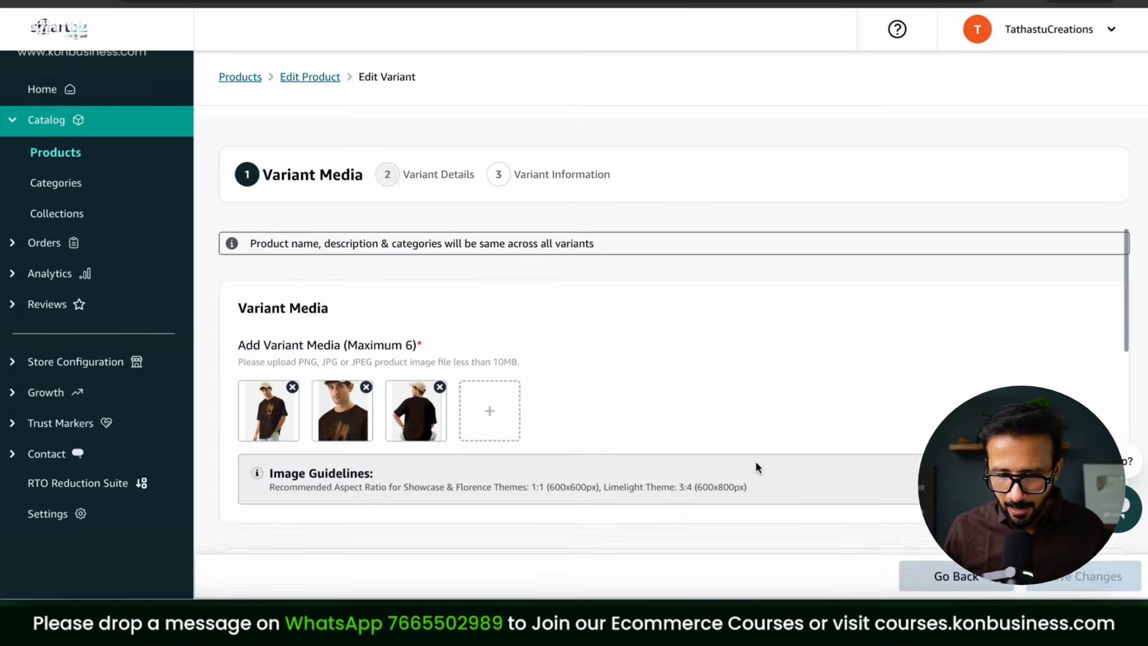
scroll(755, 468, "down", 5)
left_click(759, 301)
type("Large")
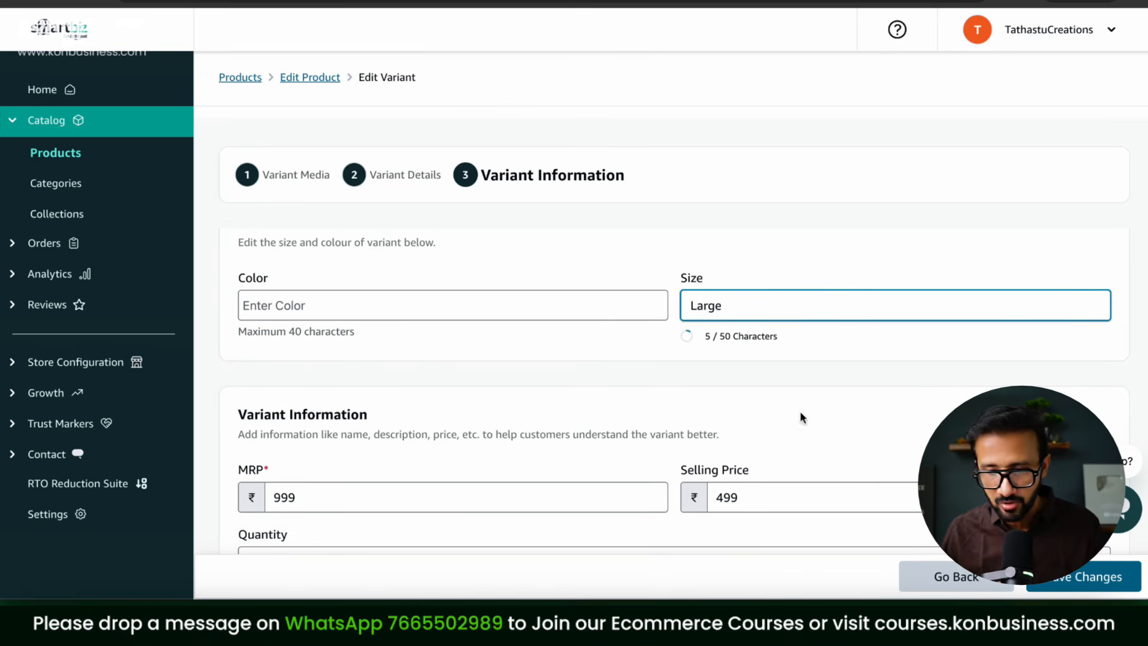
left_click(1106, 578)
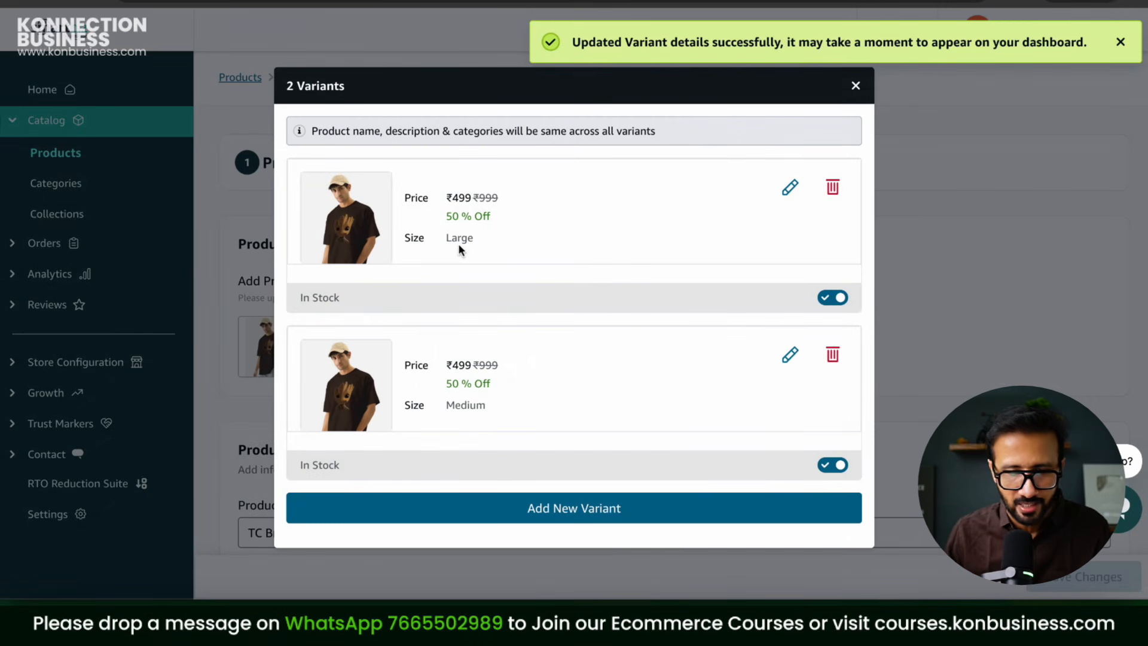
Step: Add a new T-shirt variant with size Xtra Large
left_click(561, 513)
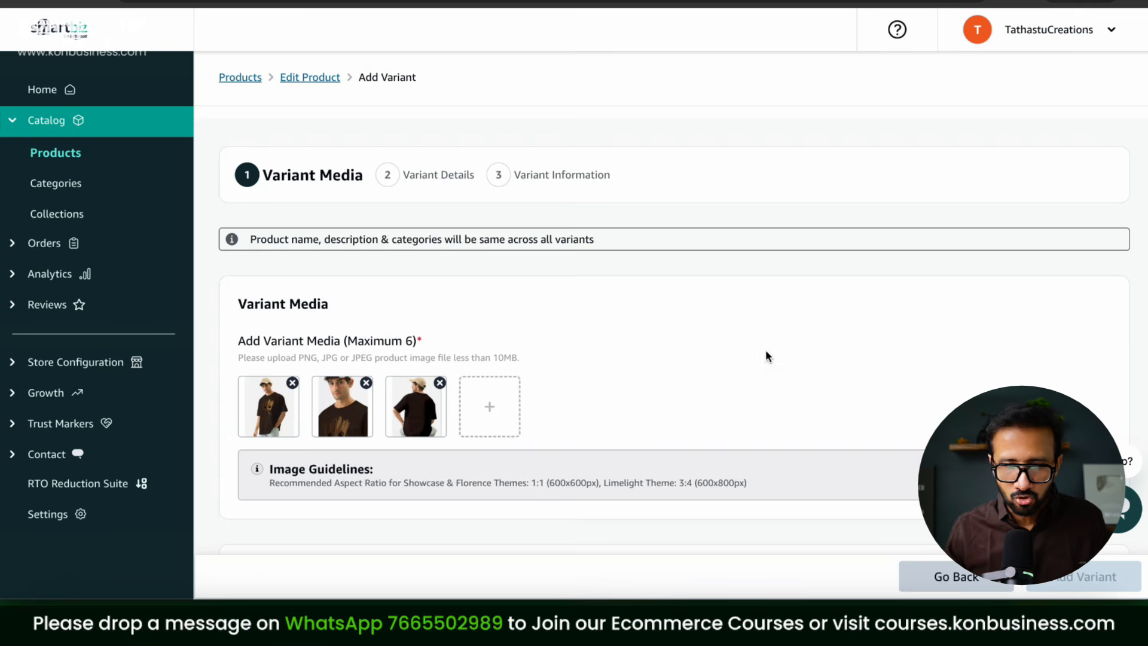
scroll(767, 356, "down", 5)
left_click(754, 331)
type("Xtra Large")
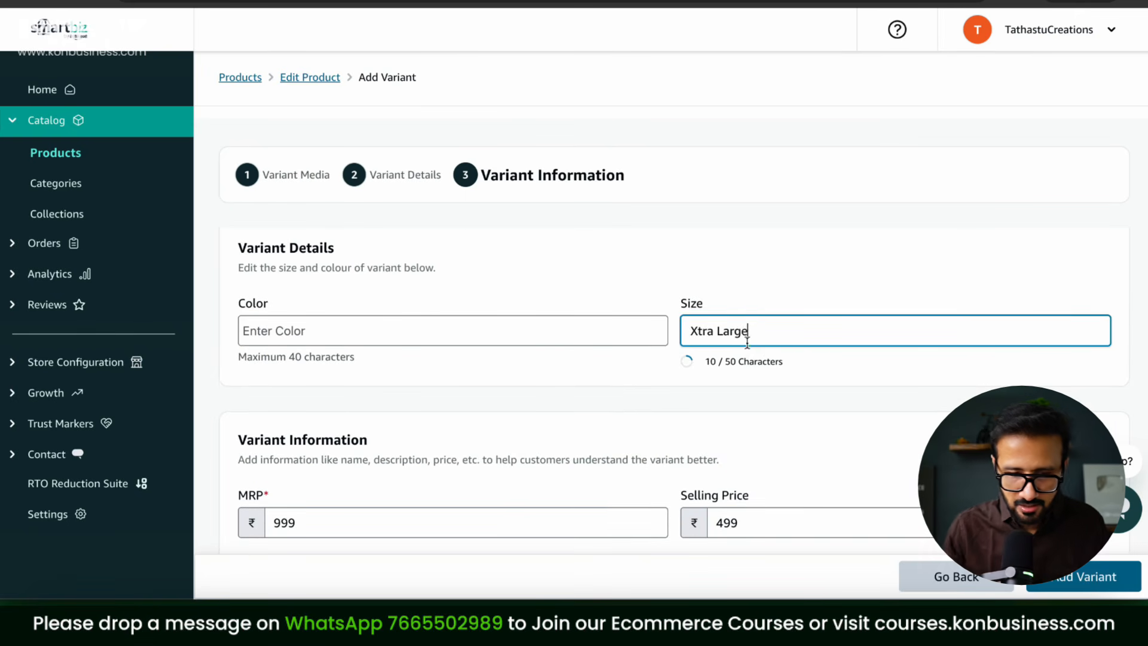
scroll(805, 329, "down", 10)
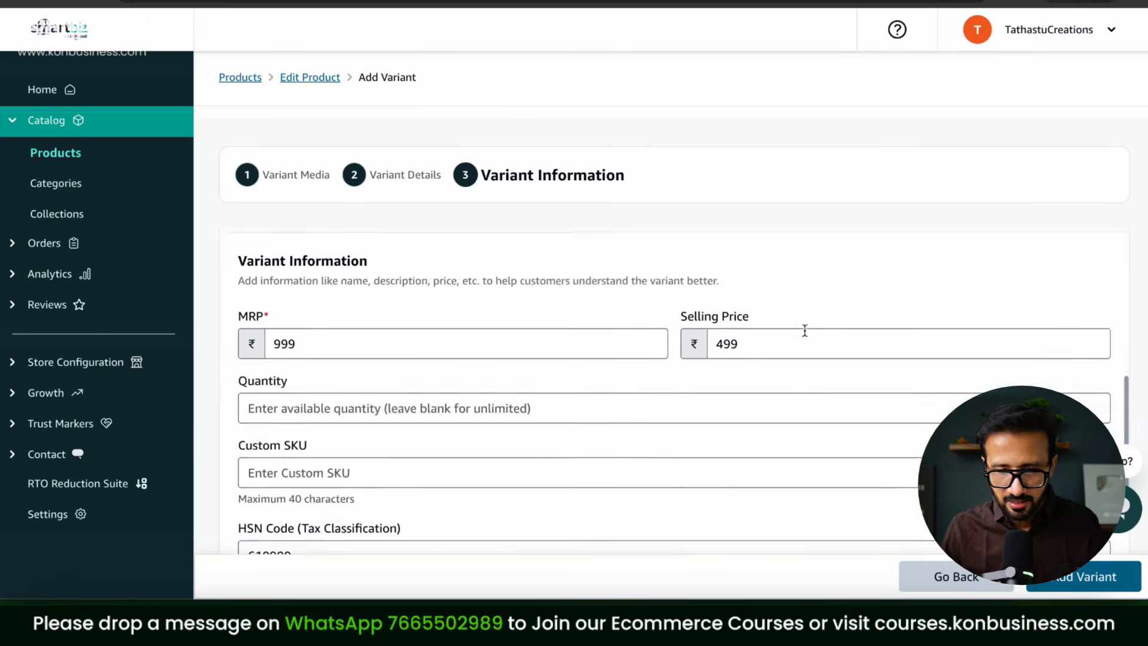
scroll(804, 335, "up", 2)
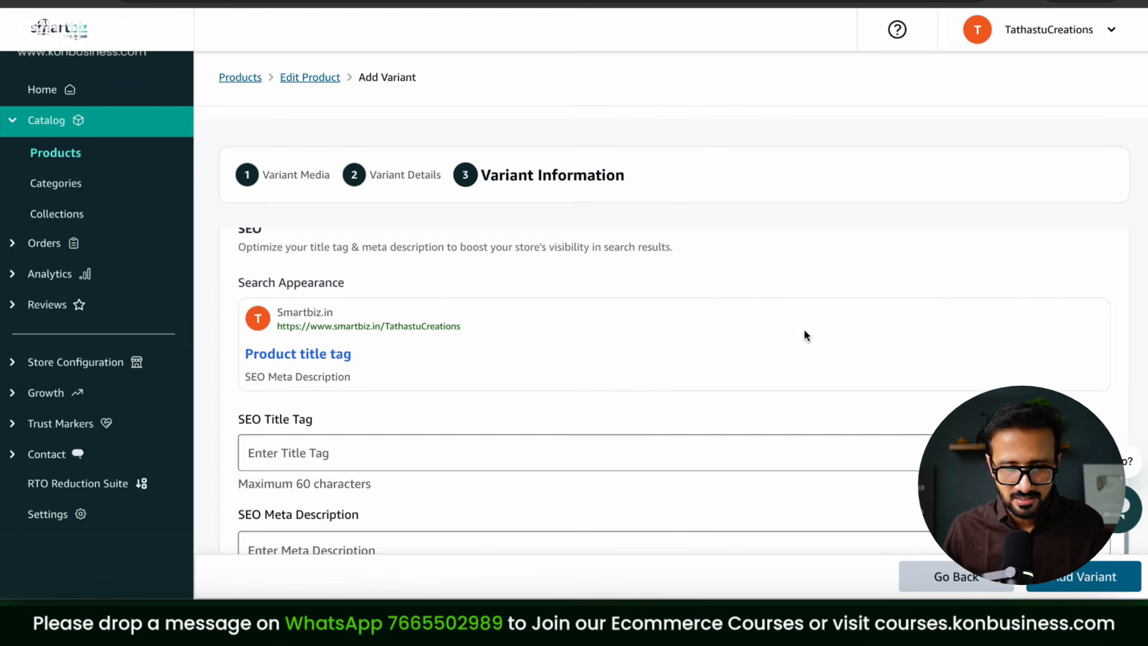
left_click(370, 452)
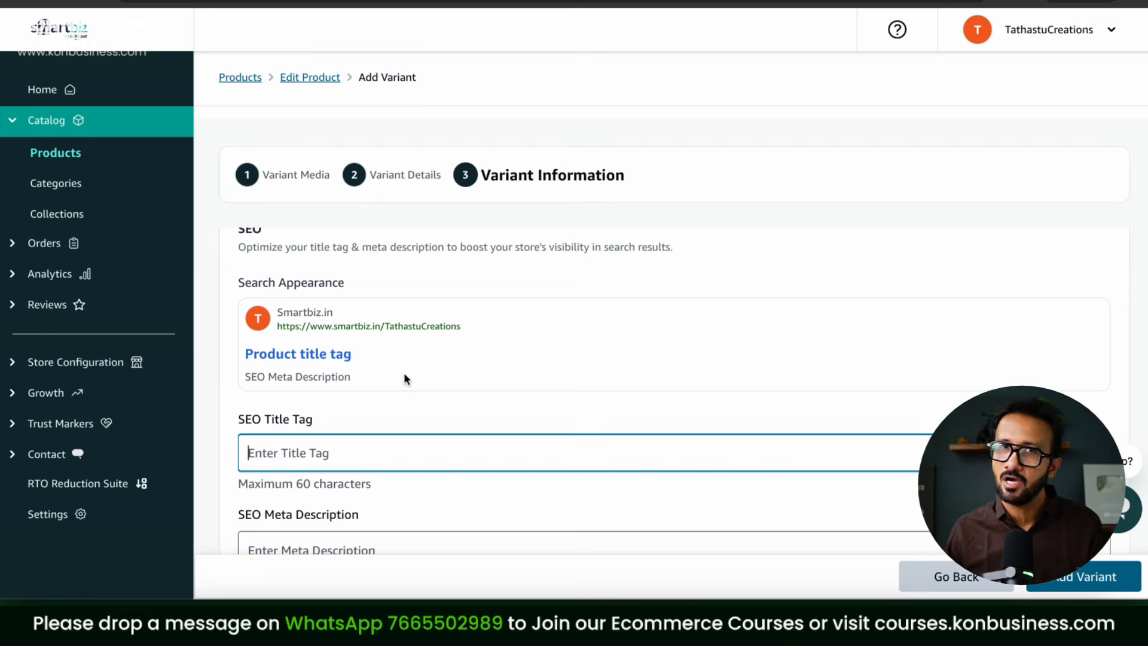
scroll(778, 419, "down", 1)
left_click(1052, 583)
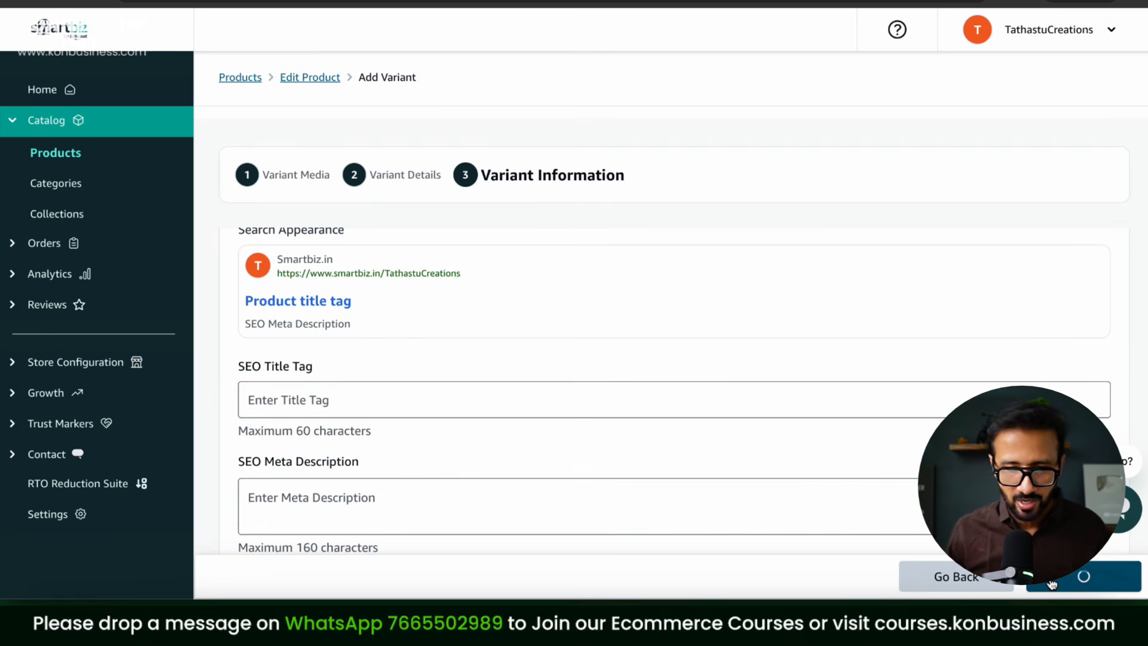
Step: Review the 3 variants list and close it to return to Edit Product
scroll(568, 380, "down", 2)
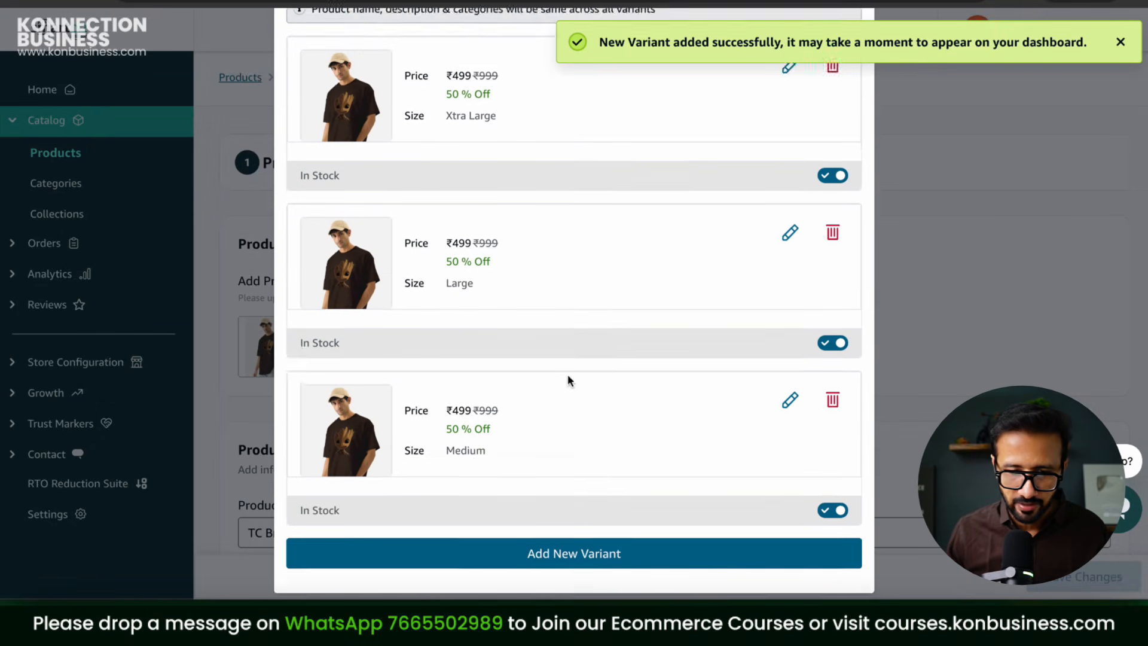
scroll(568, 380, "down", 1)
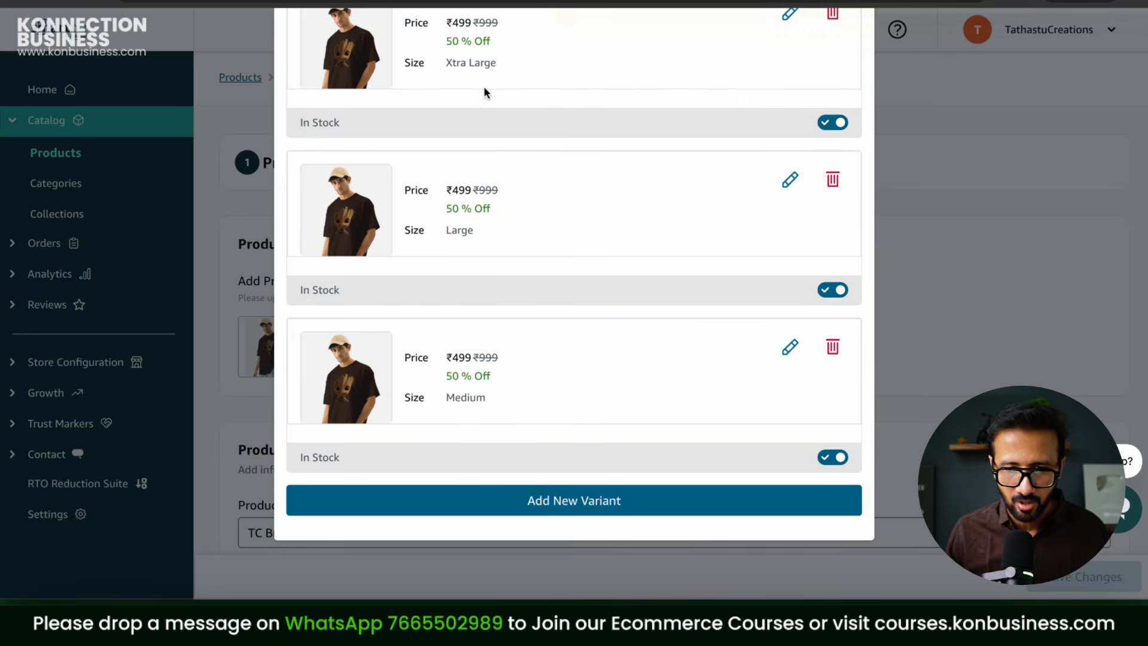
scroll(536, 101, "up", 3)
scroll(800, 269, "down", 3)
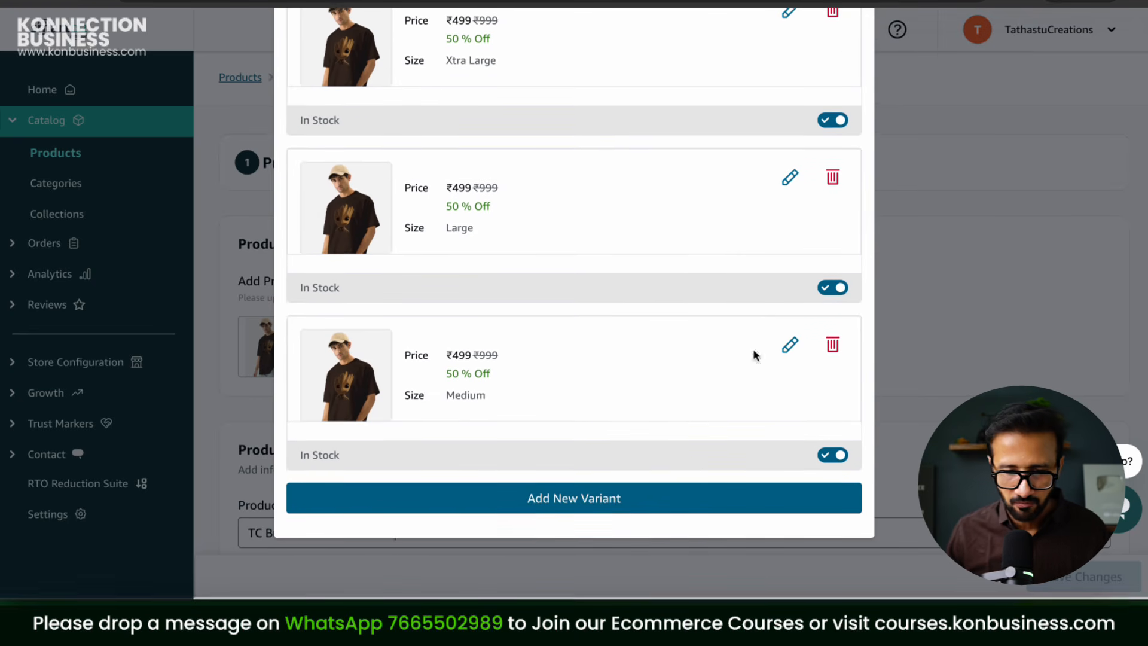
scroll(771, 179, "up", 5)
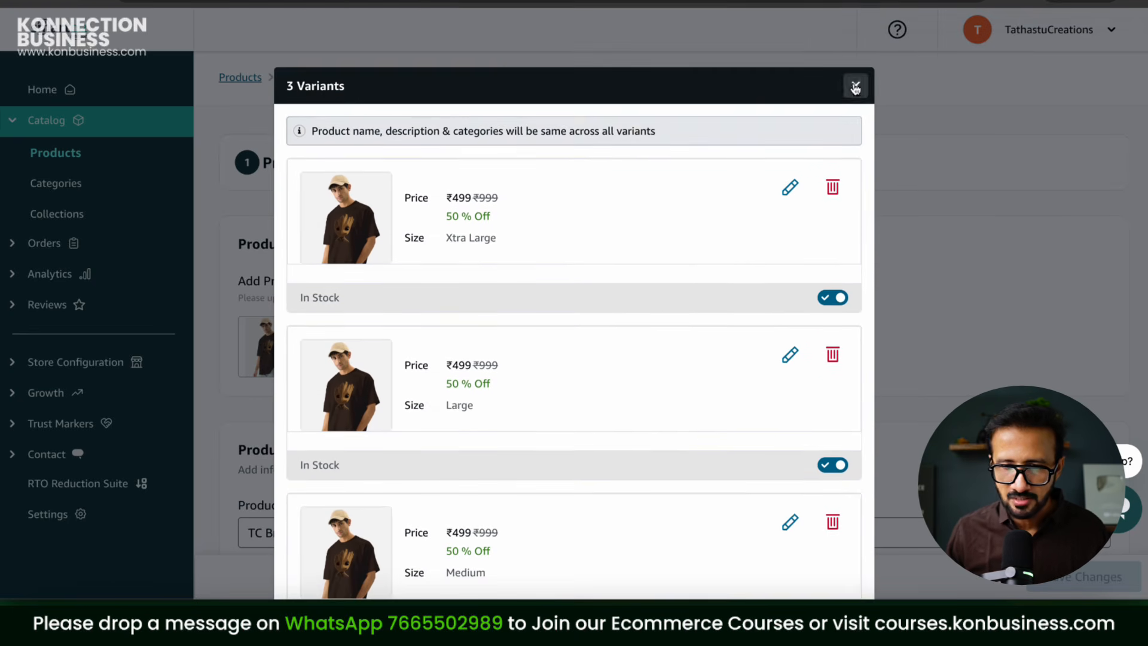
left_click(853, 88)
scroll(887, 323, "down", 20)
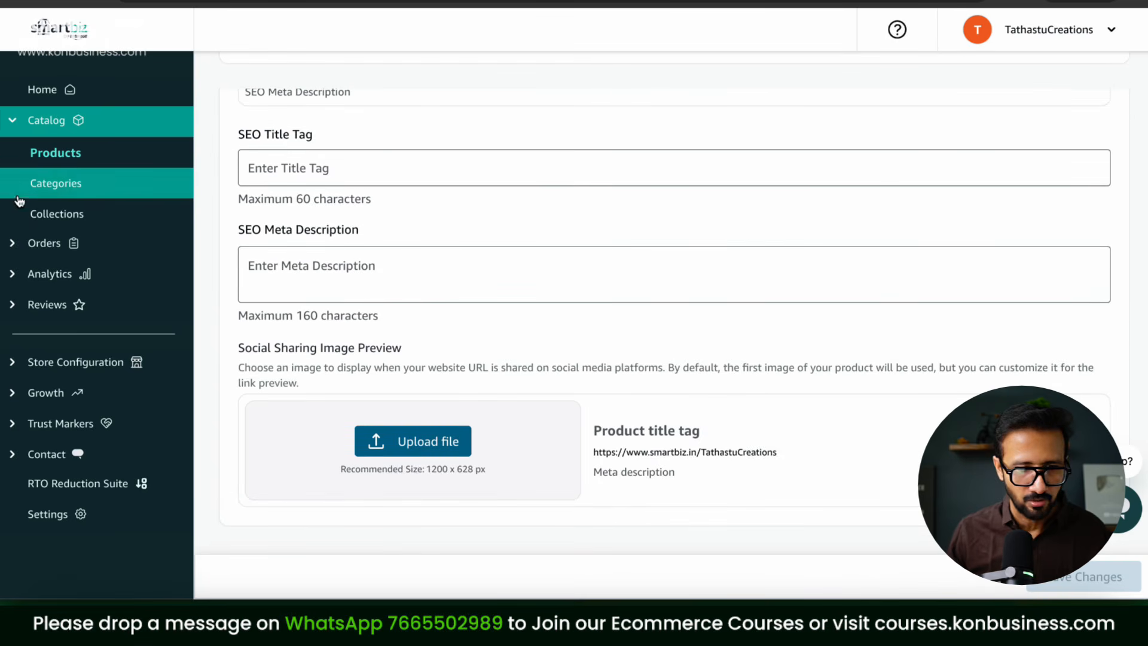
Step: Go from Categories to Collections and start a new collection form
left_click(62, 187)
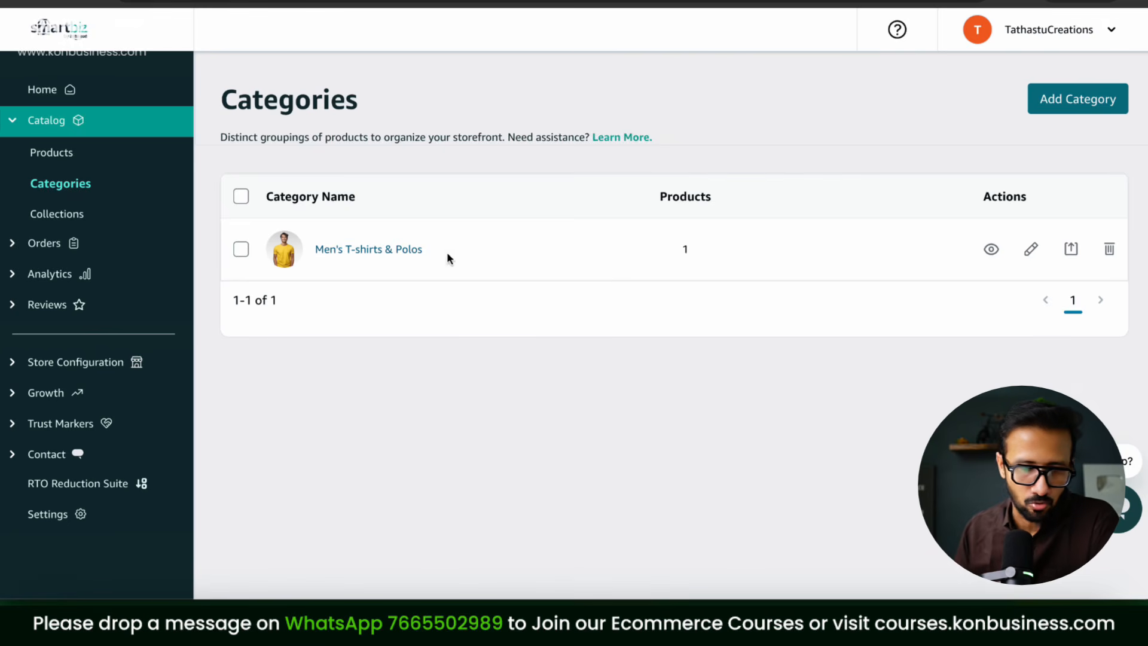
left_click(62, 217)
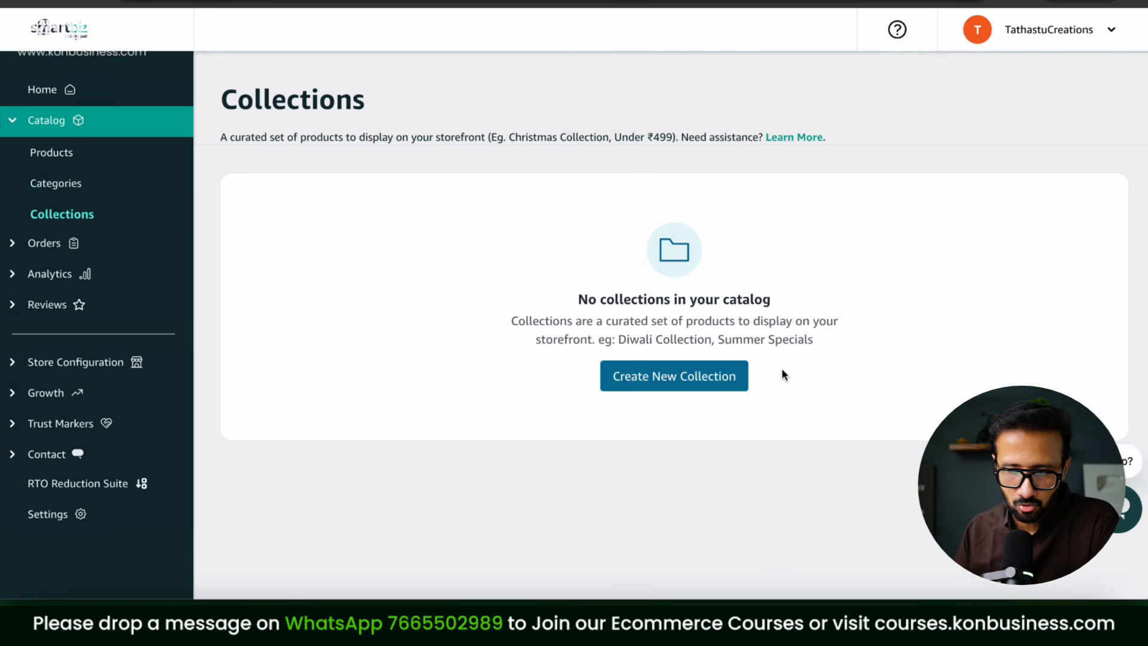
left_click(722, 383)
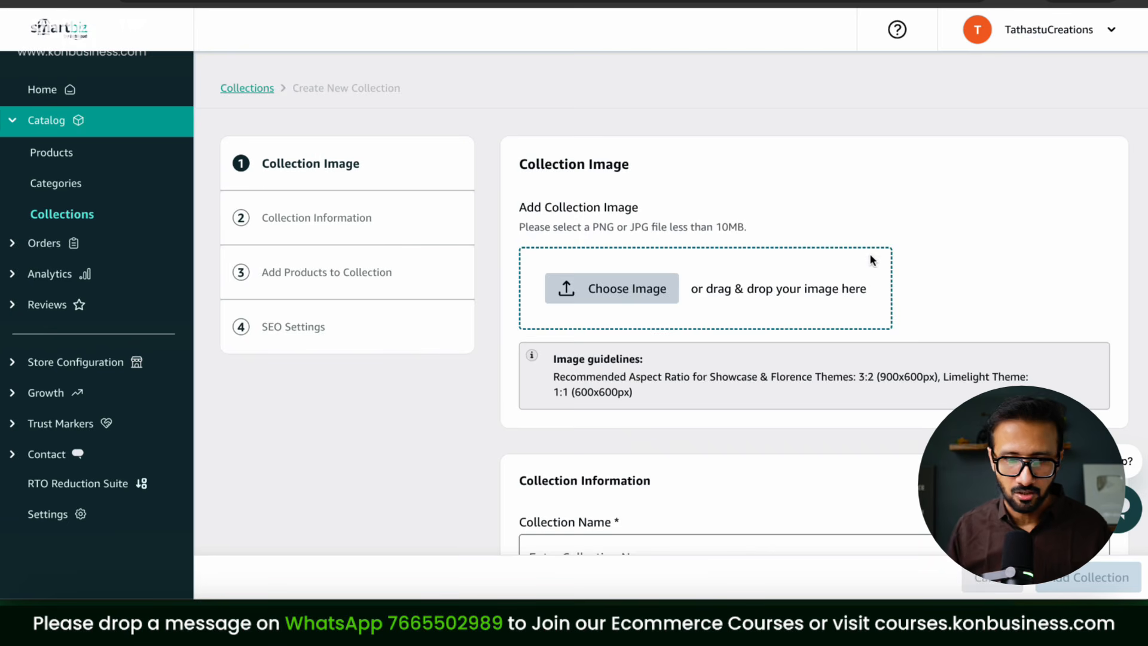
scroll(870, 253, "down", 5)
scroll(871, 255, "down", 5)
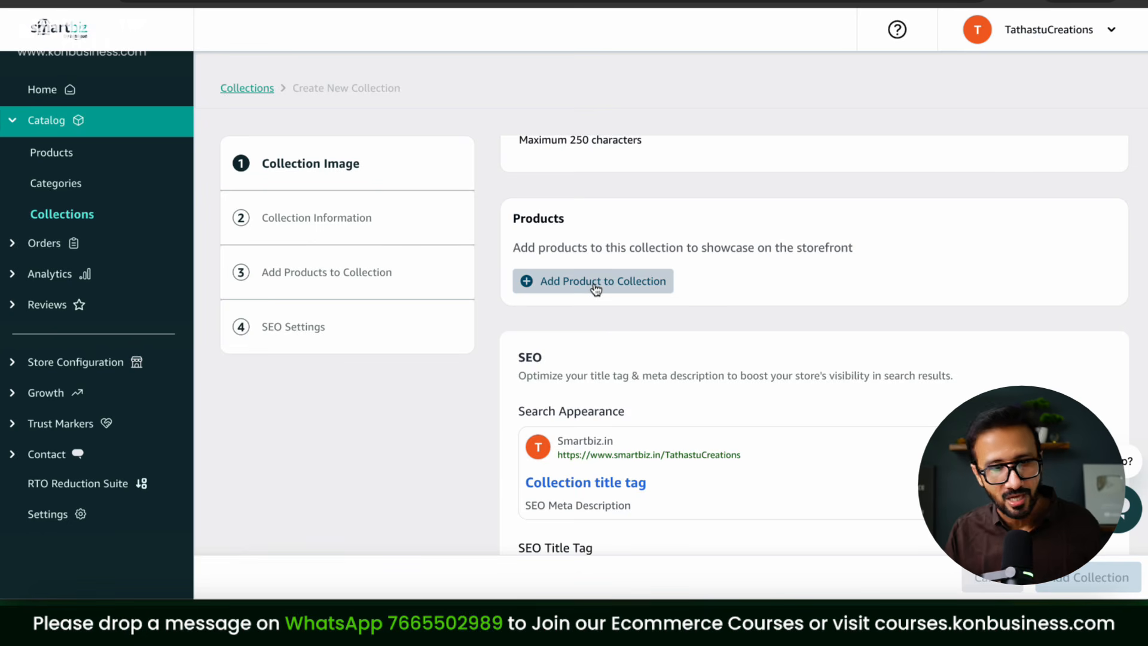
Step: Look through the collection information, products and SEO sections, then return to the Home dashboard
left_click(328, 232)
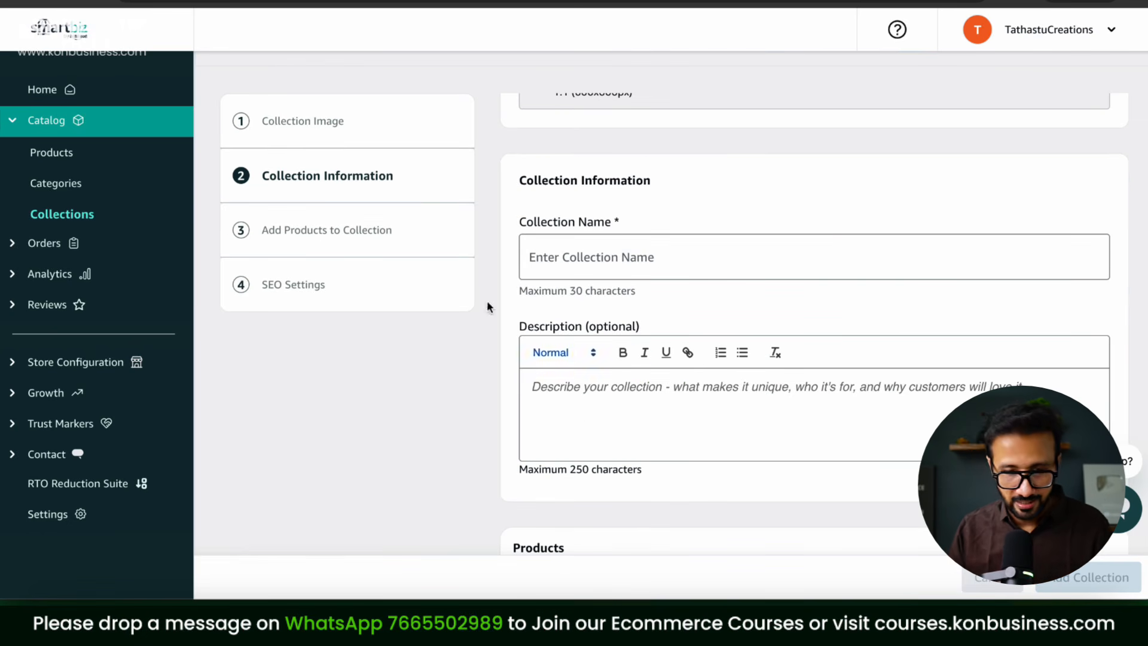
left_click(362, 234)
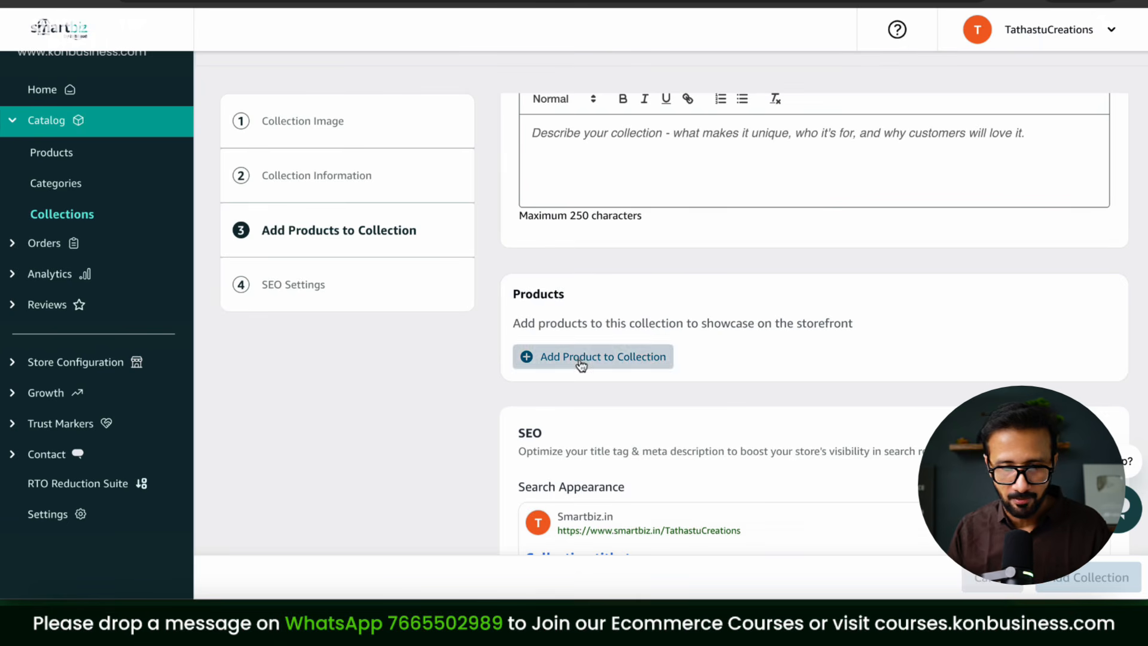
left_click(360, 293)
scroll(809, 359, "down", 4)
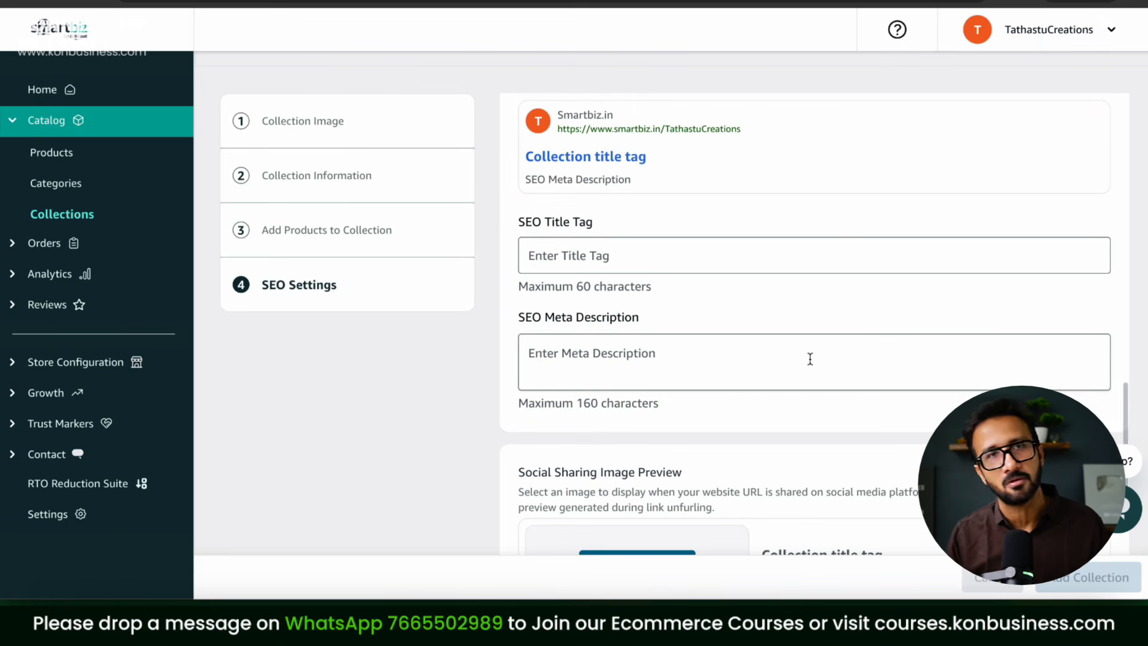
scroll(472, 303, "up", 1)
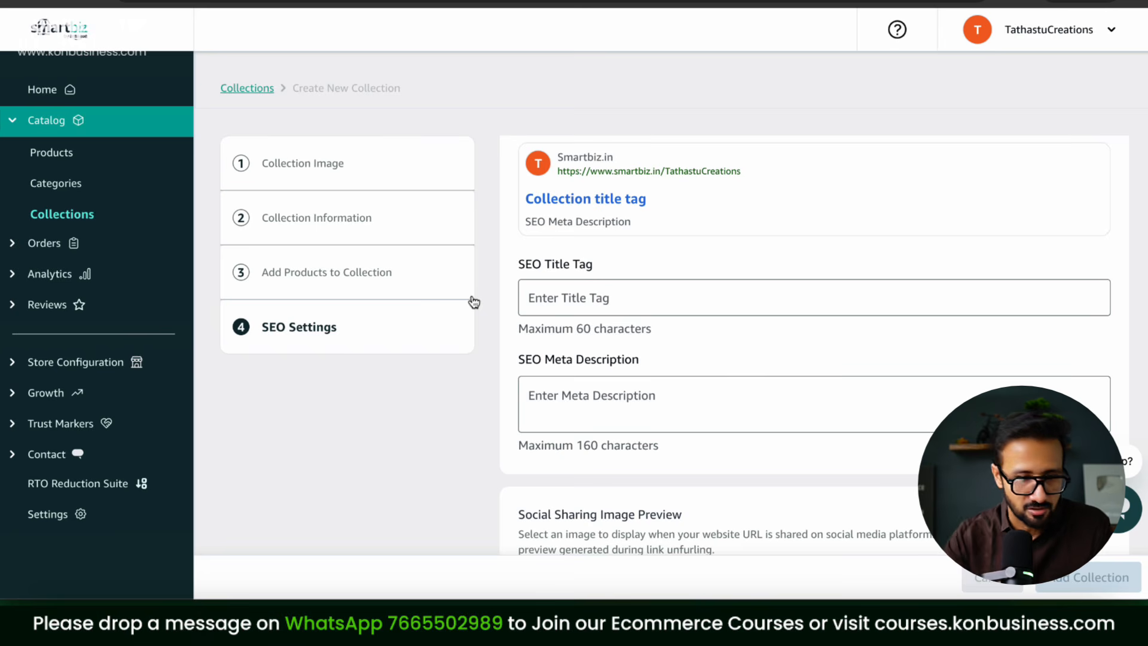
scroll(598, 245, "up", 10)
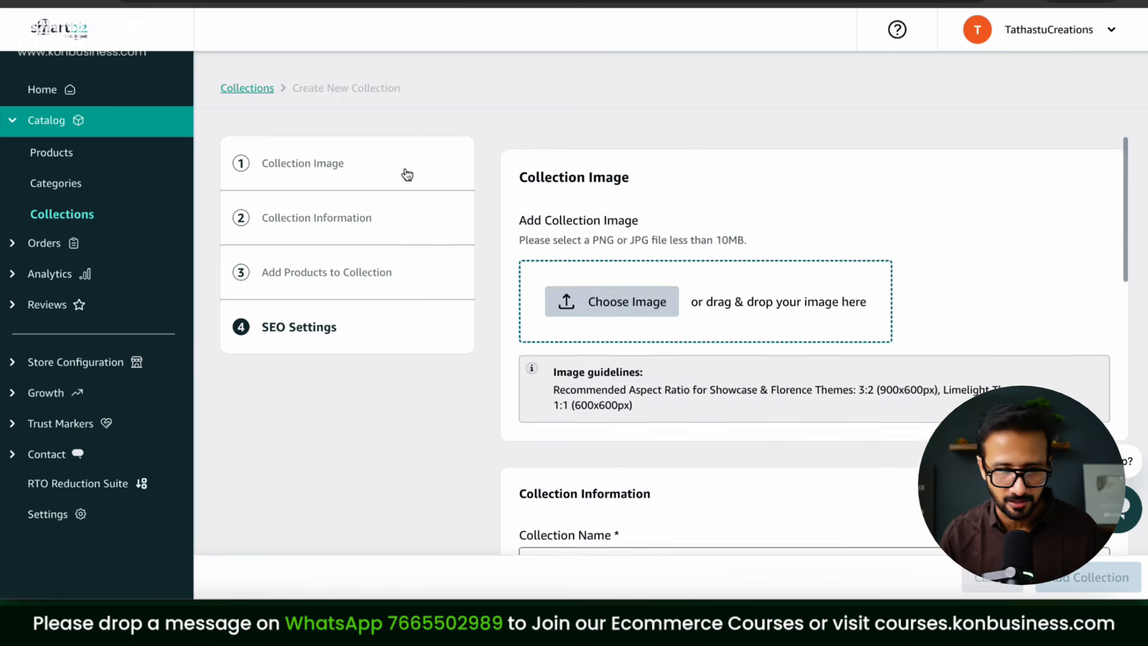
left_click(42, 89)
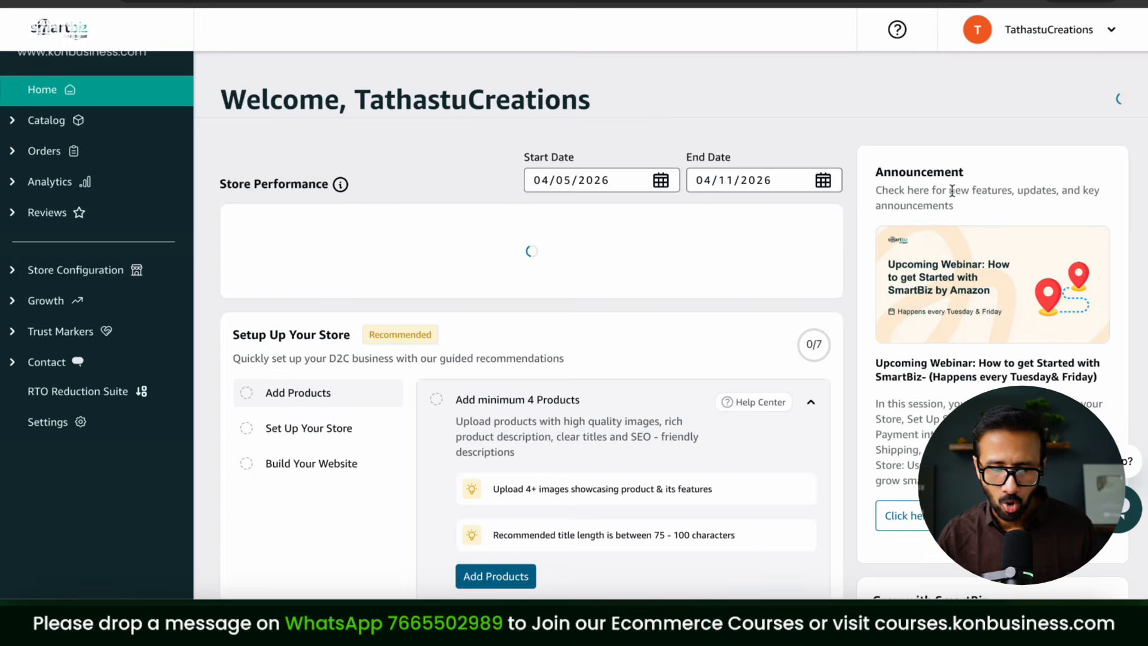
Step: Open the live storefront and the TC Brown T-shirt from Men's T-shirts & Polos
left_click(1015, 103)
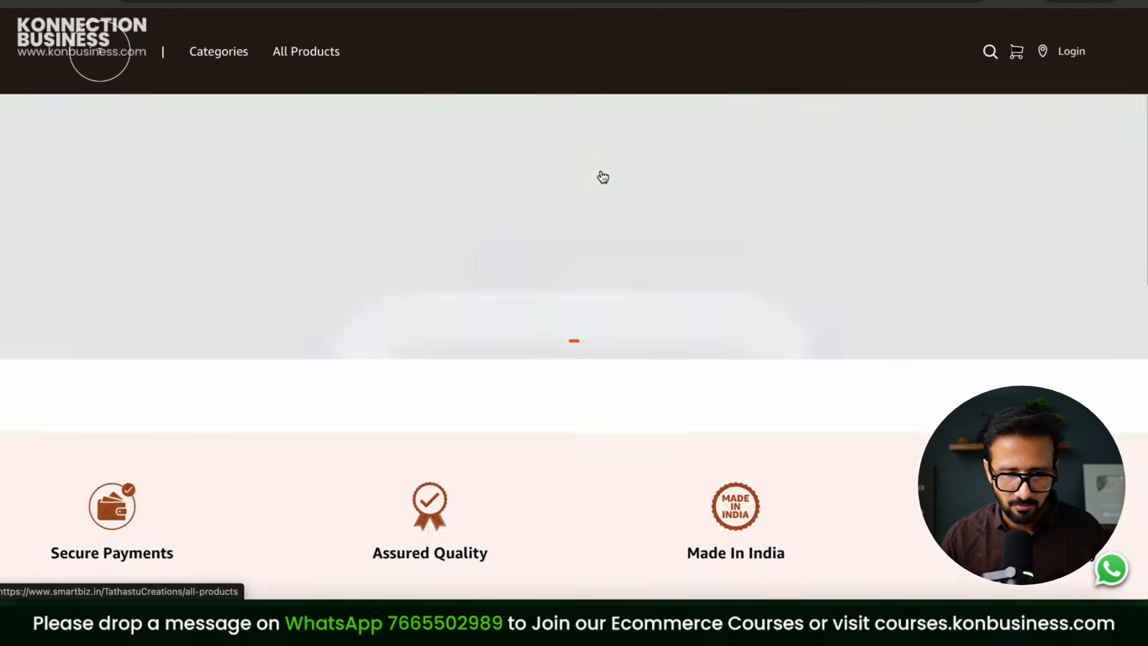
scroll(603, 176, "down", 10)
scroll(135, 313, "up", 3)
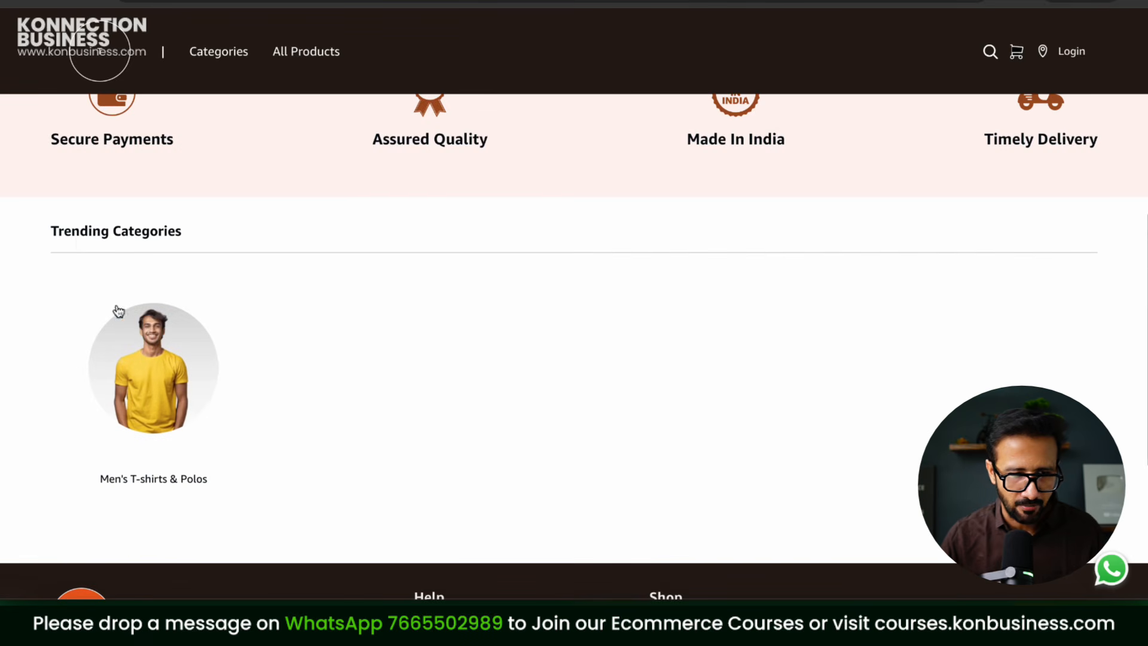
left_click(165, 378)
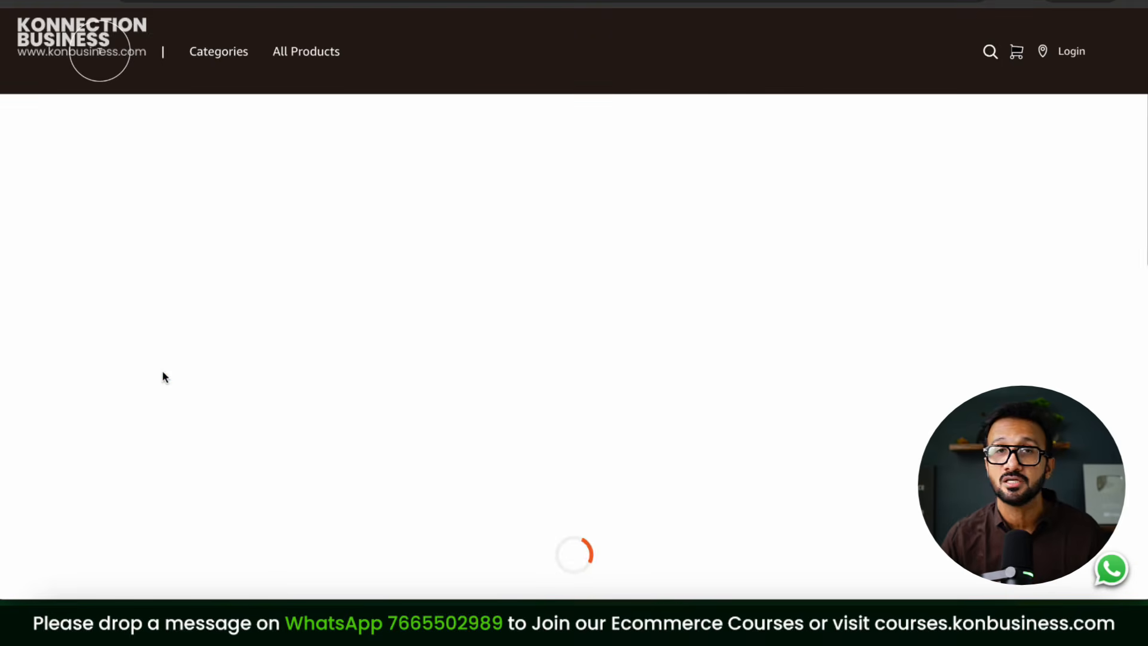
scroll(744, 312, "down", 2)
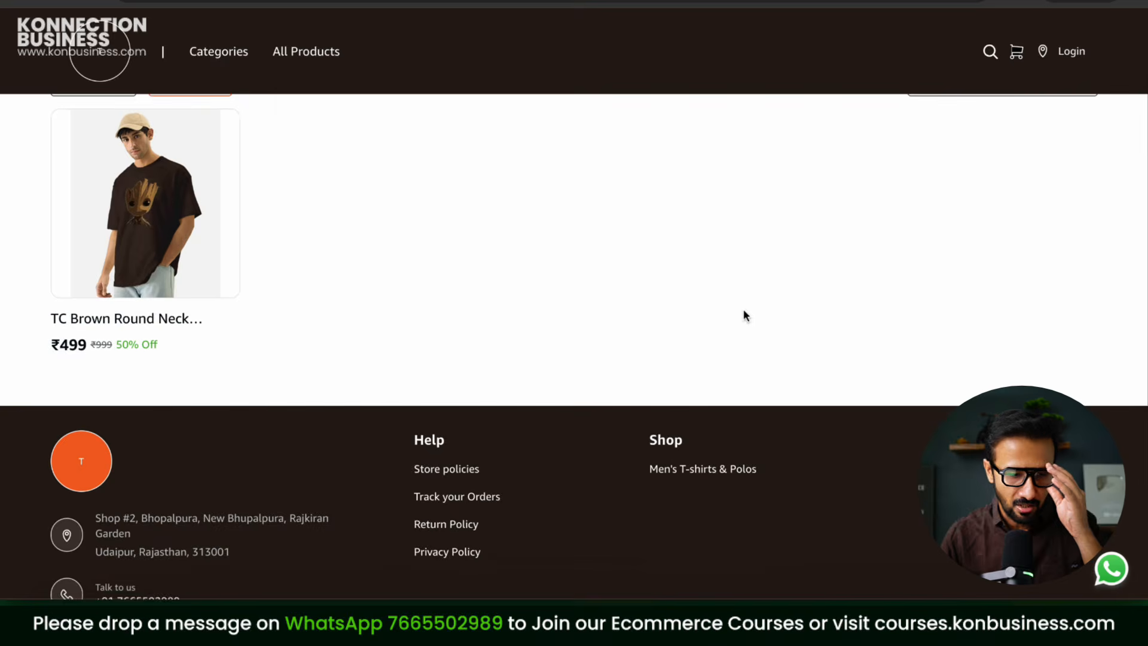
left_click(159, 227)
Step: Browse the product's Groot print close-up and back-view thumbnails
scroll(1061, 256, "down", 2)
scroll(1061, 256, "up", 2)
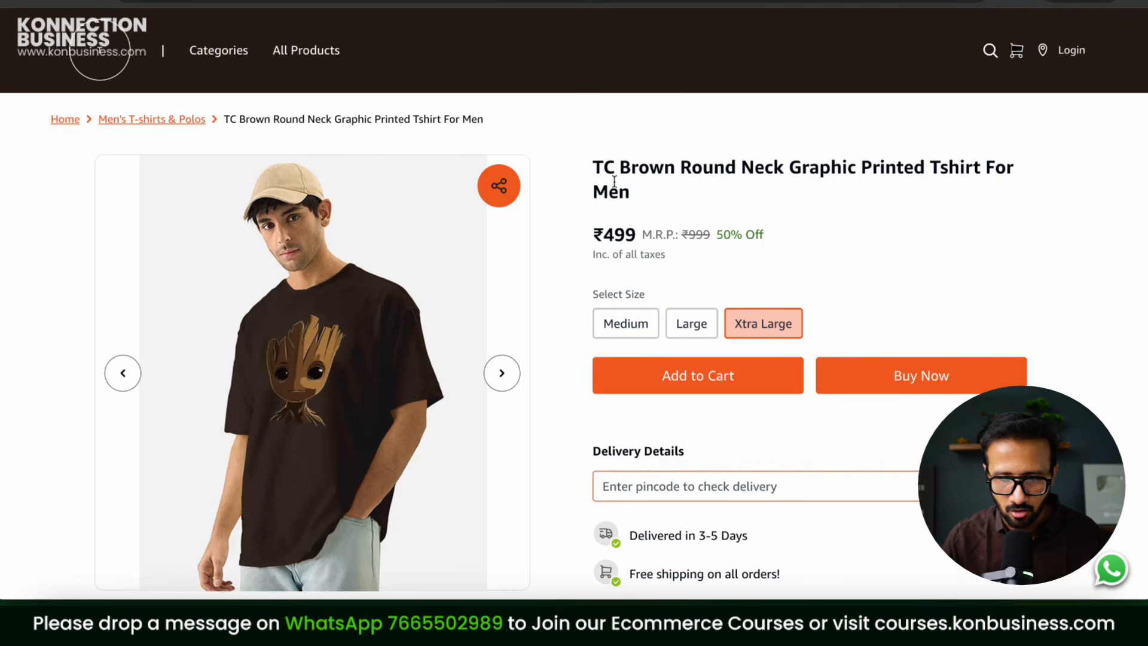
scroll(853, 321, "down", 5)
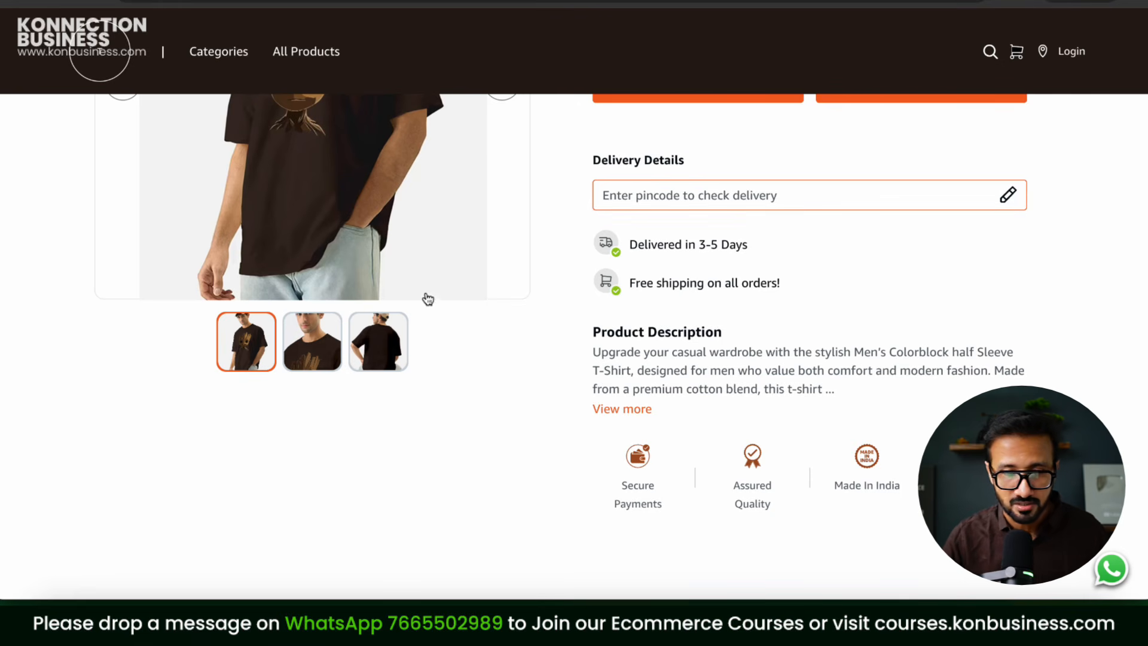
left_click(320, 341)
left_click(369, 350)
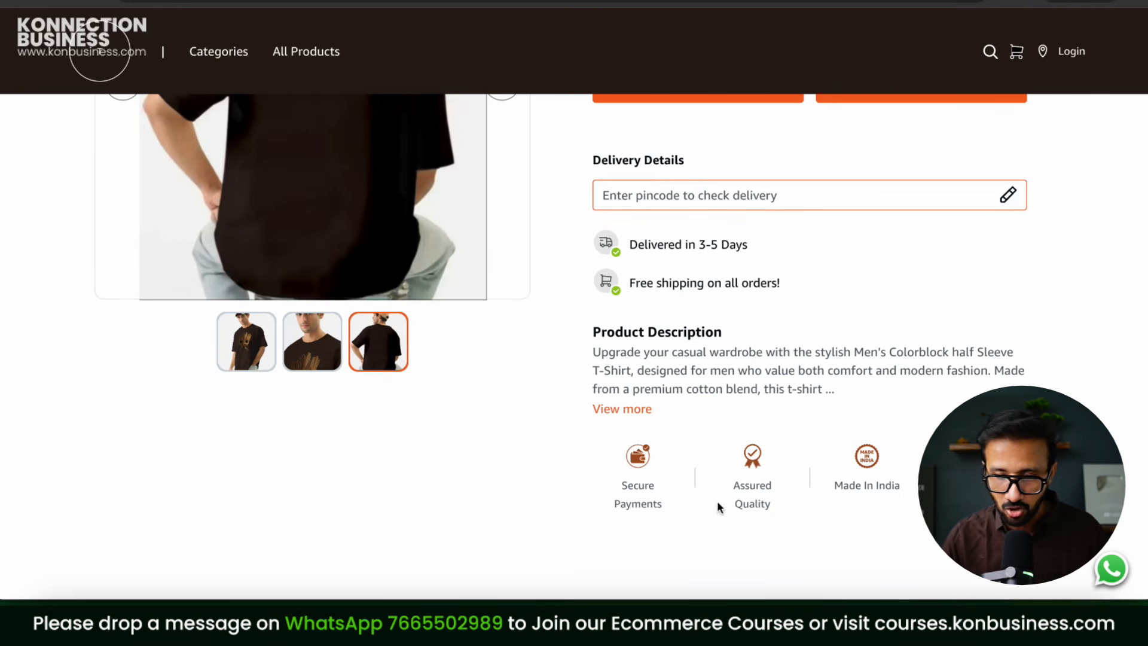
scroll(972, 393, "down", 5)
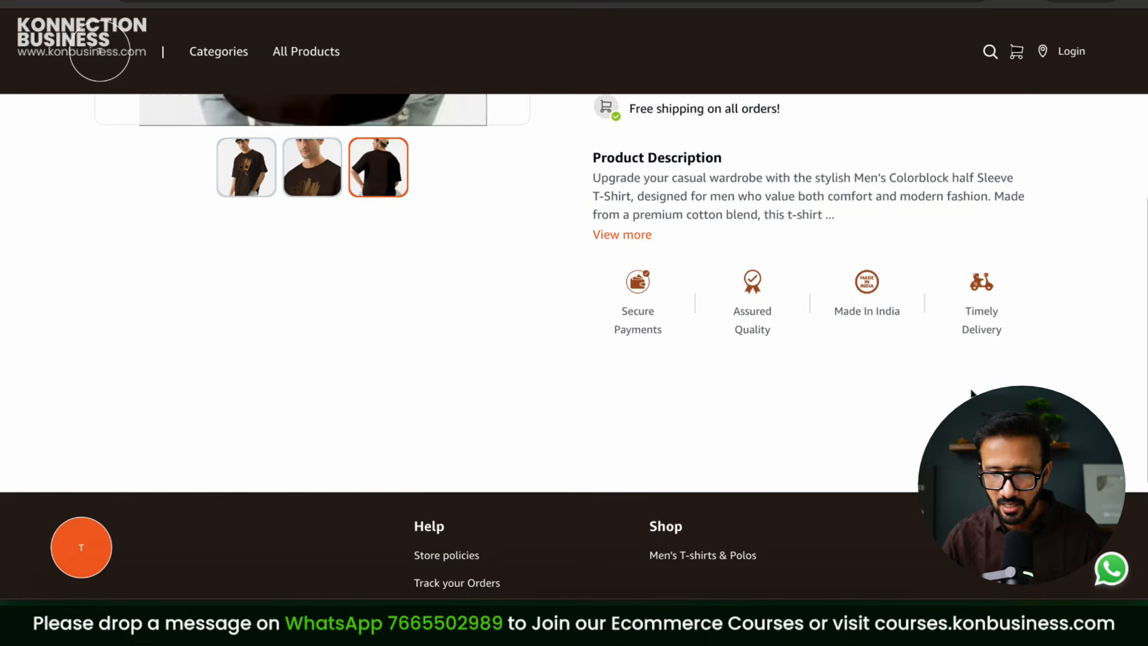
scroll(972, 393, "up", 7)
scroll(974, 395, "up", 3)
scroll(975, 349, "up", 1)
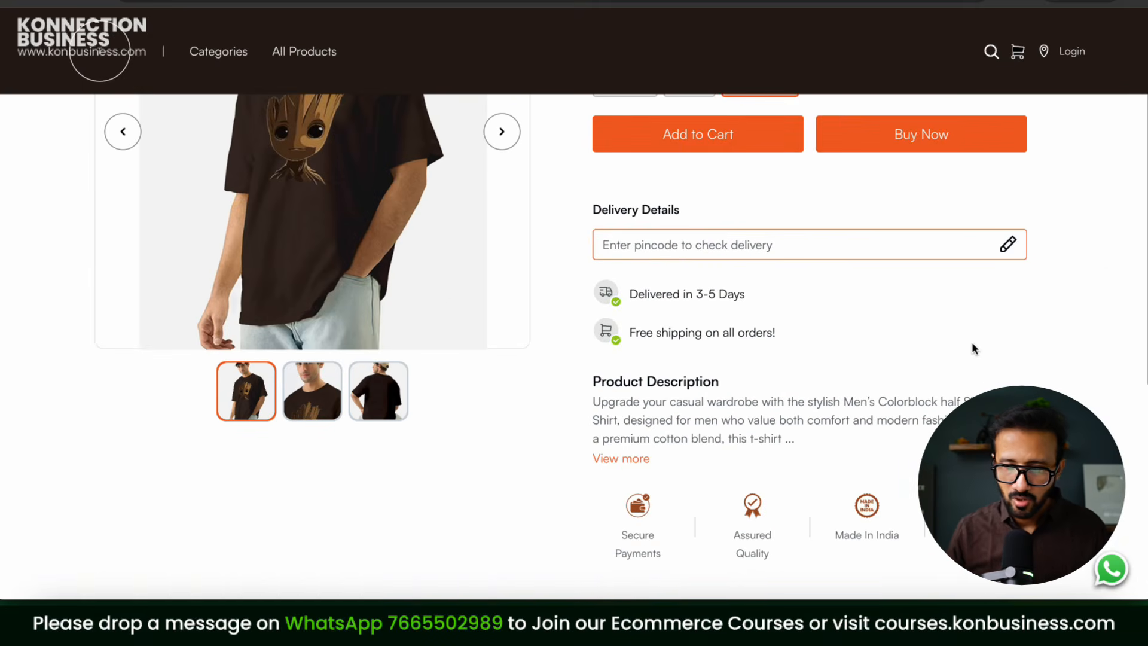
scroll(975, 349, "up", 1)
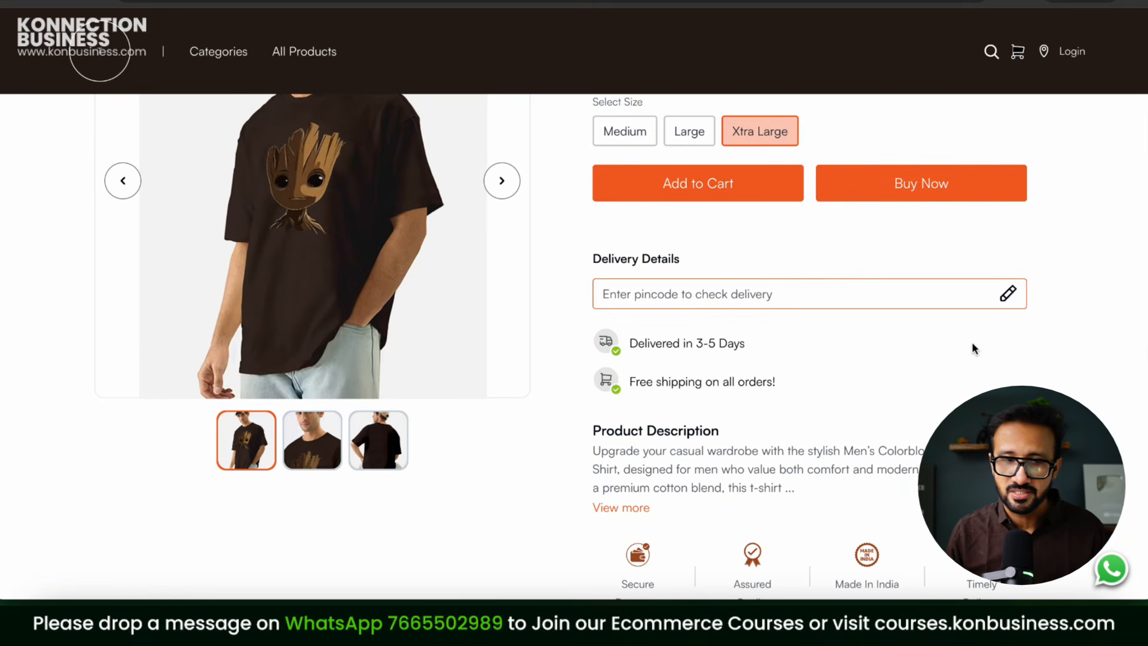
scroll(973, 348, "up", 3)
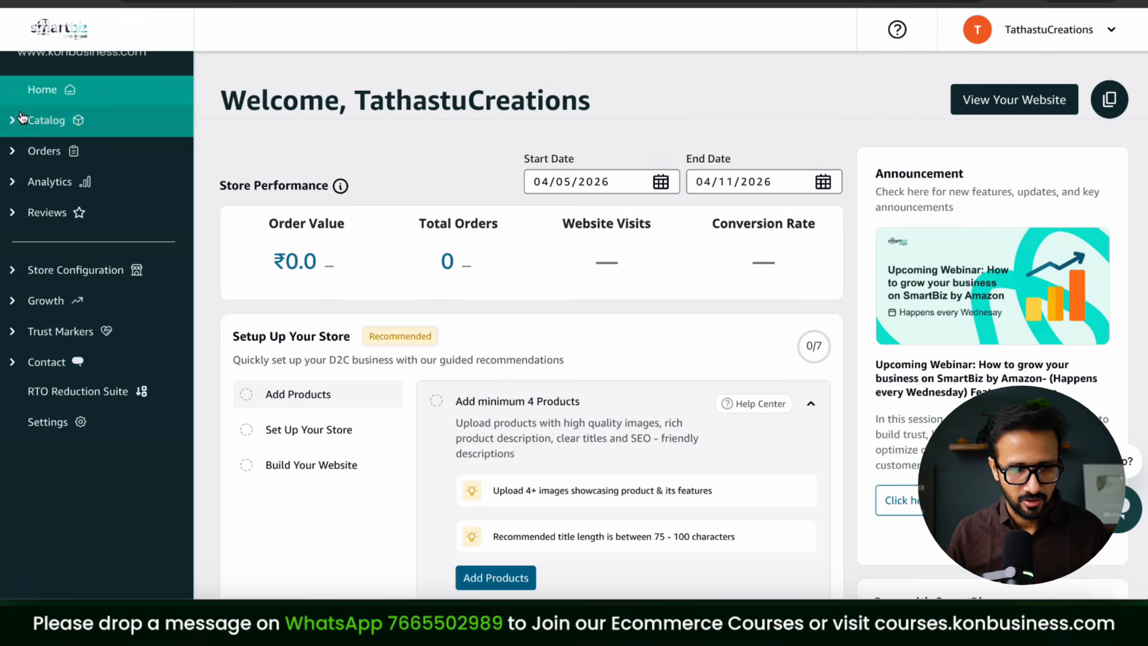
Step: Check each order status tab from Pending to Rejected, all empty, then the Returns page
left_click(22, 119)
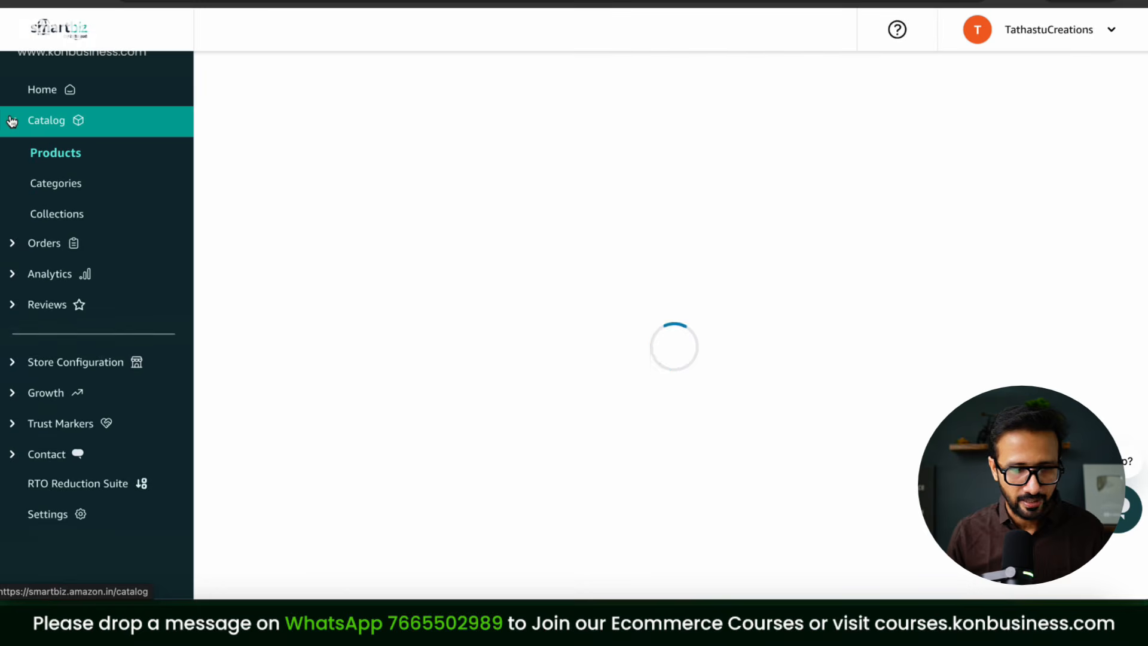
left_click(14, 157)
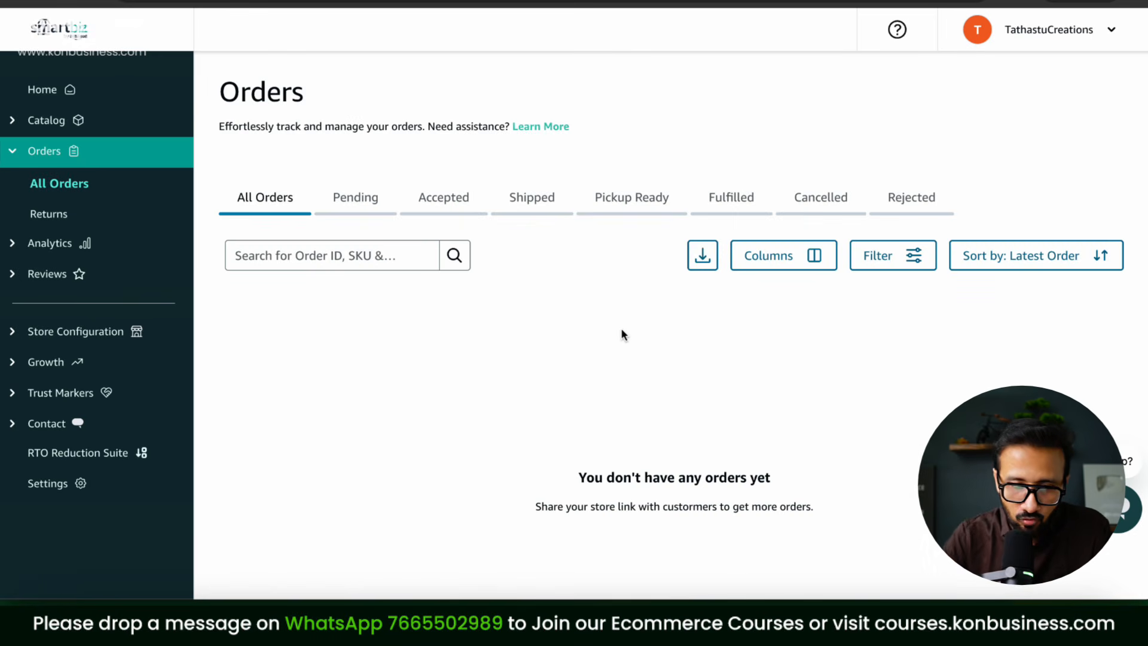
left_click(365, 202)
left_click(453, 203)
left_click(547, 207)
left_click(655, 200)
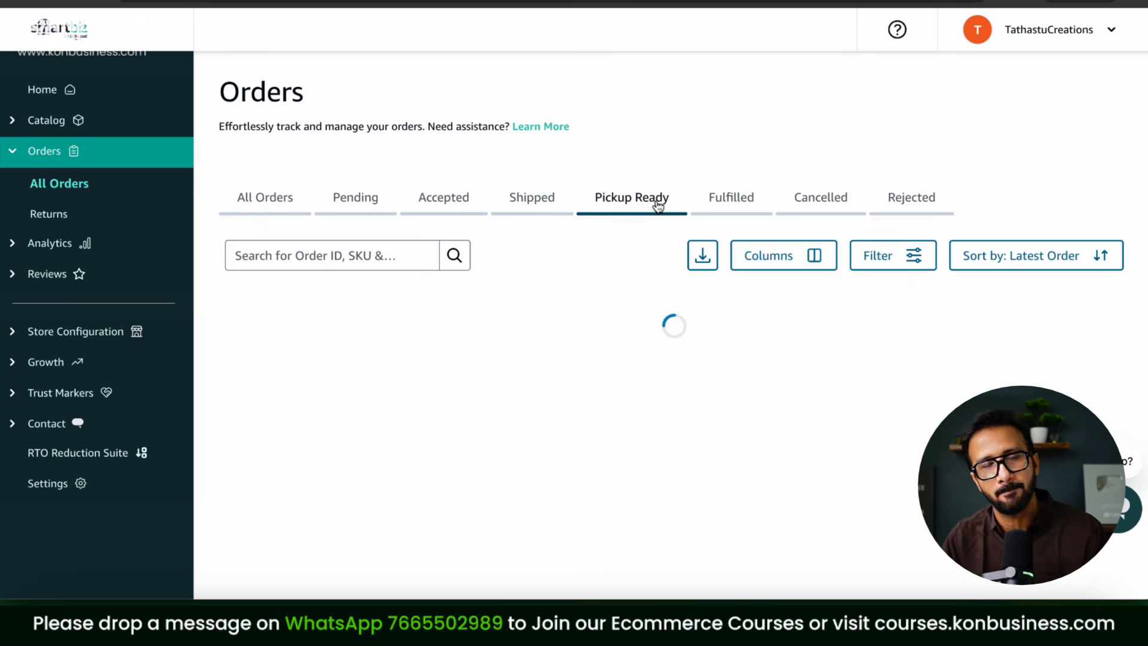
left_click(744, 212)
left_click(820, 211)
left_click(910, 203)
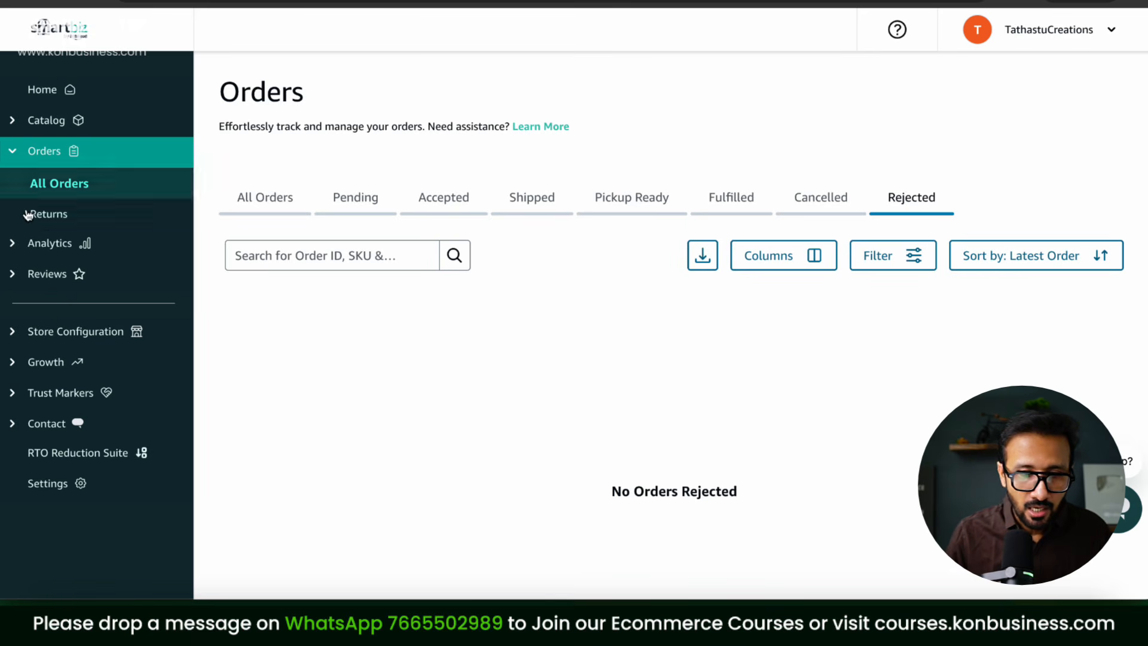
left_click(48, 215)
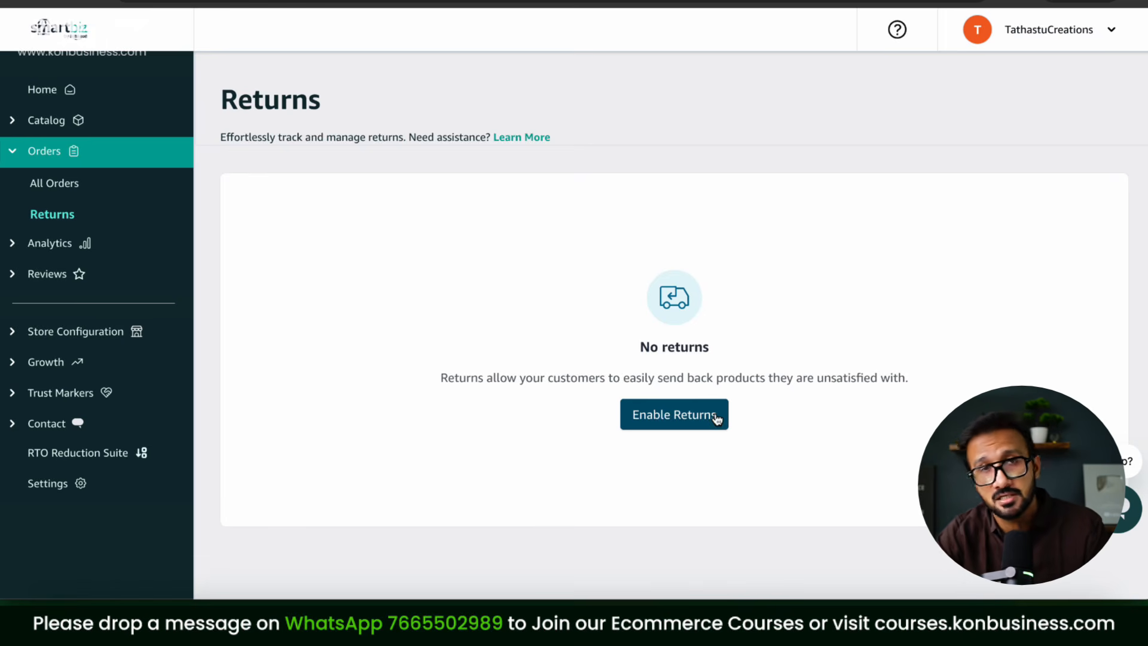
Step: Enable returns and try a 3-day return window before restoring it to 7 days
left_click(704, 423)
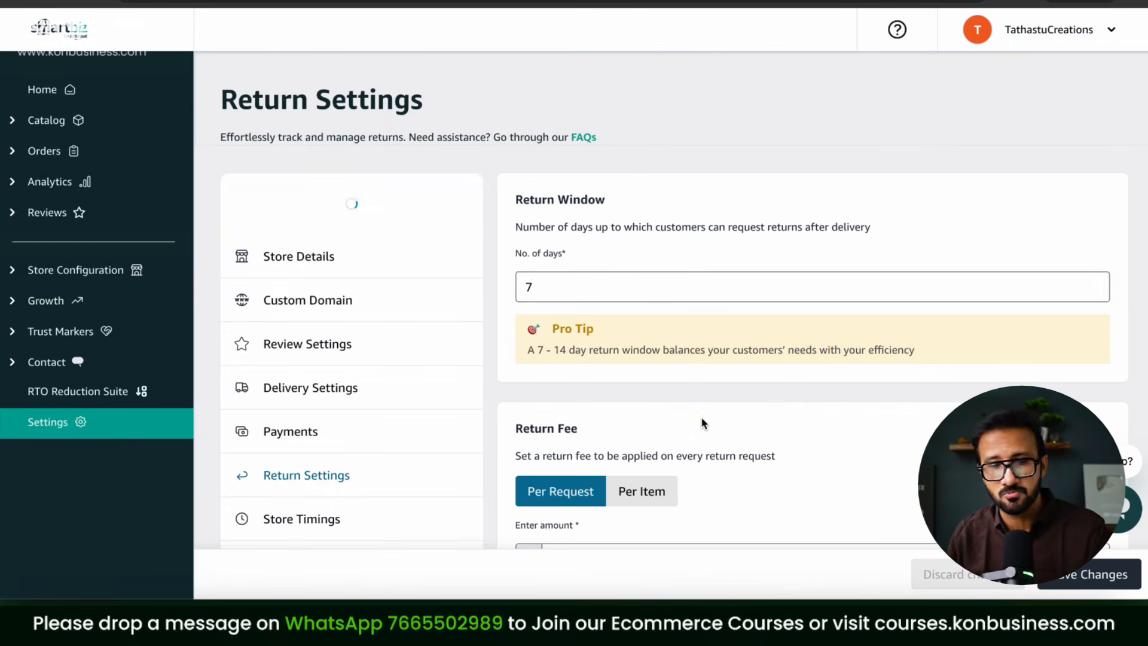
left_click(643, 290)
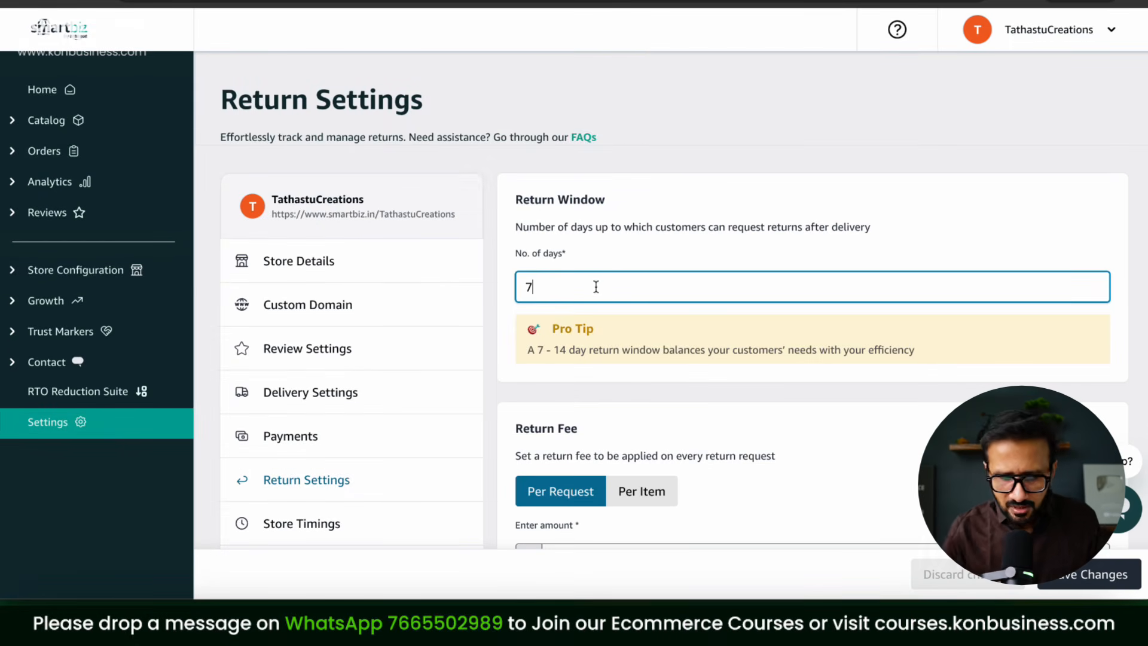
key("BackSpace")
type("3")
left_click(744, 398)
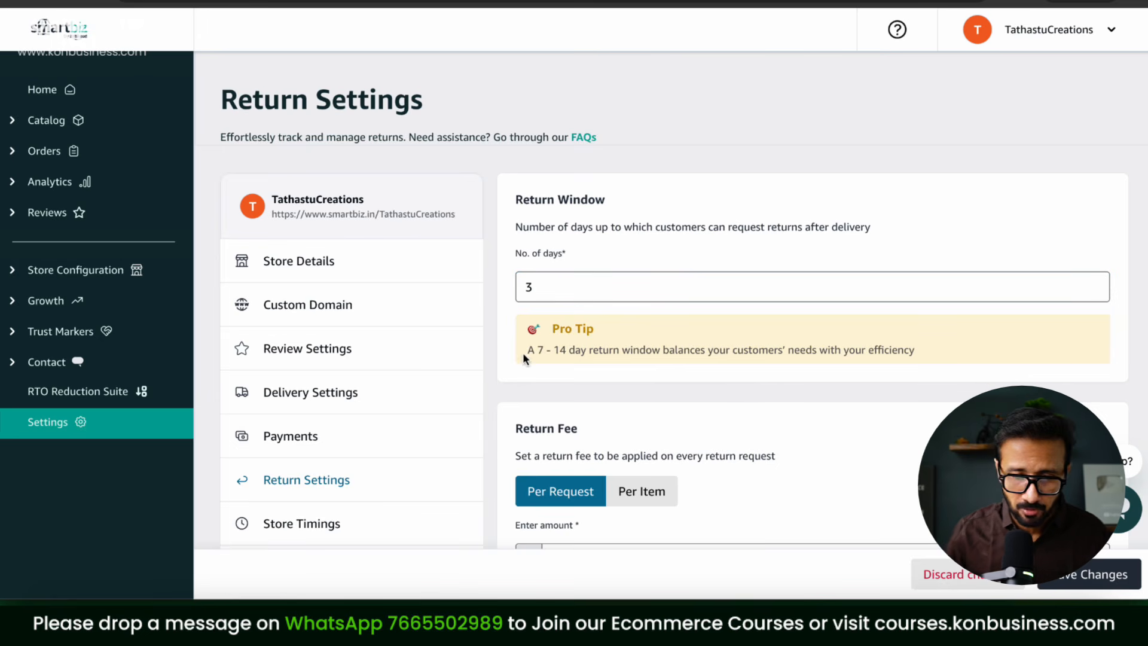
left_click_drag(522, 353, 709, 381)
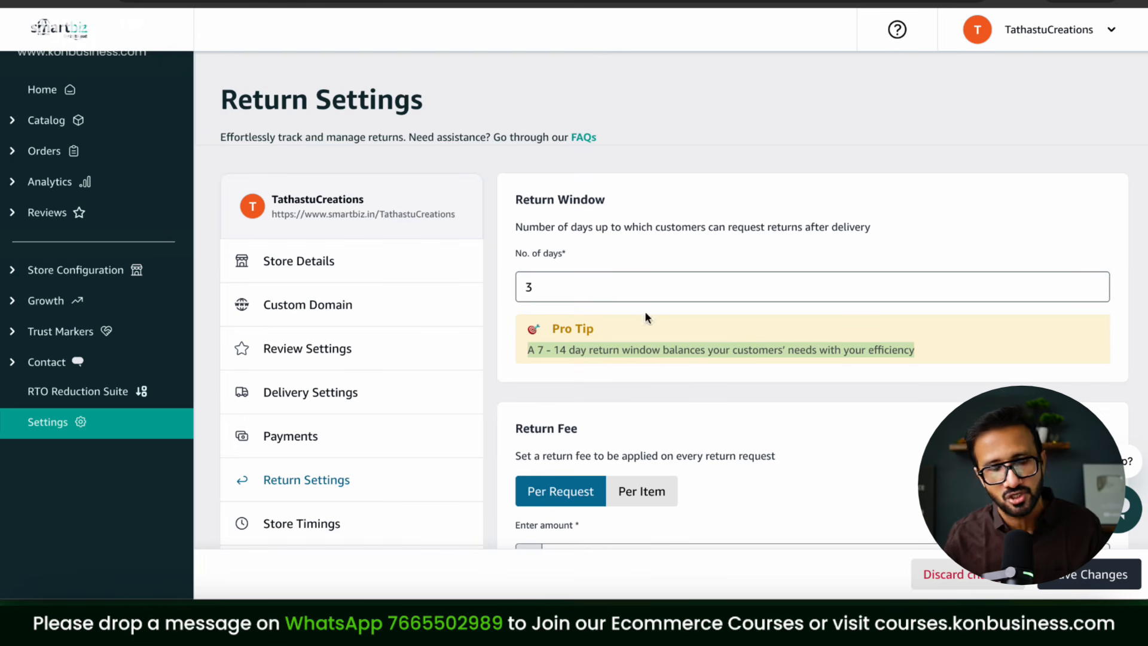
left_click(622, 285)
key("BackSpace")
type("7")
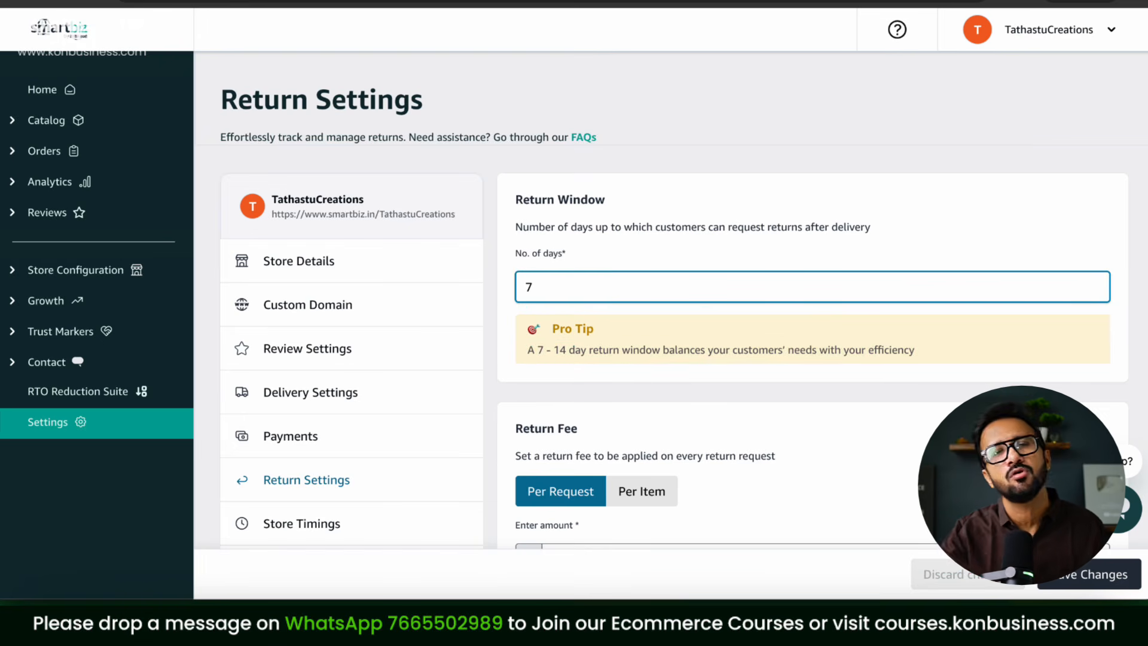
scroll(851, 410, "down", 3)
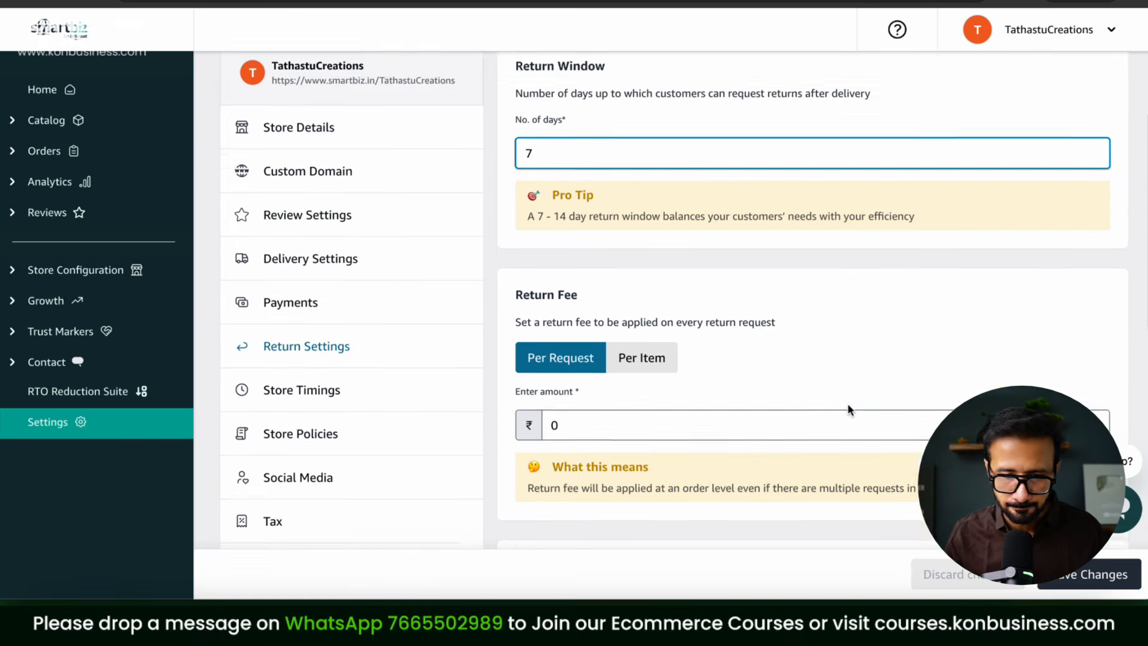
Step: Set the return fee to ₹50, keeping it charged per request
left_click(667, 359)
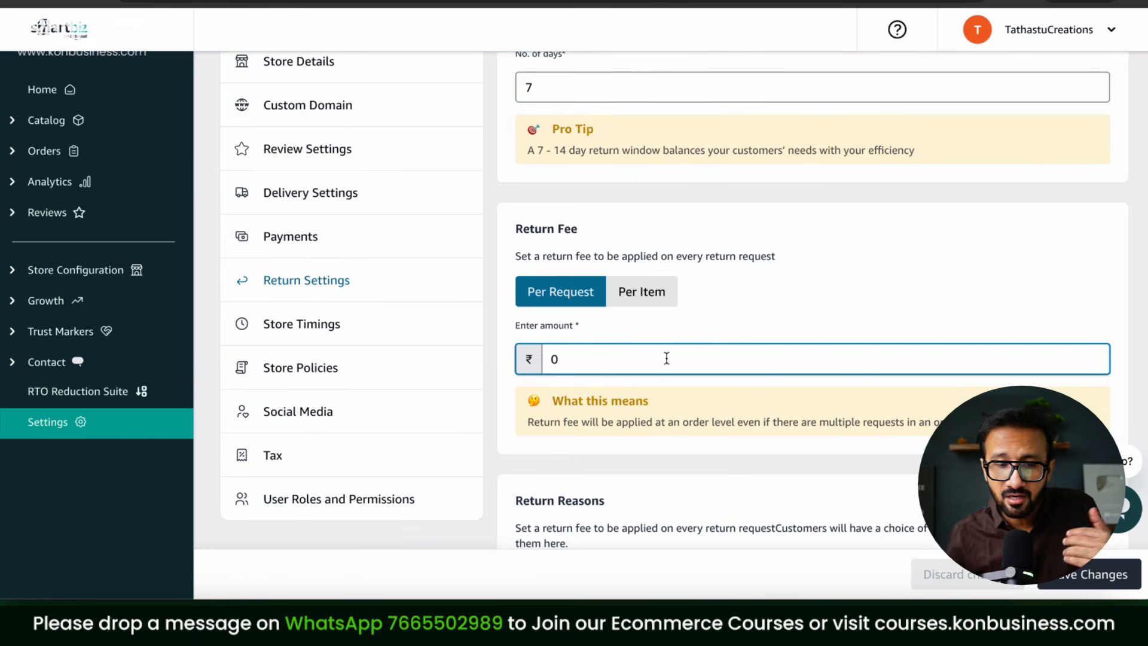
left_click_drag(666, 358, 527, 359)
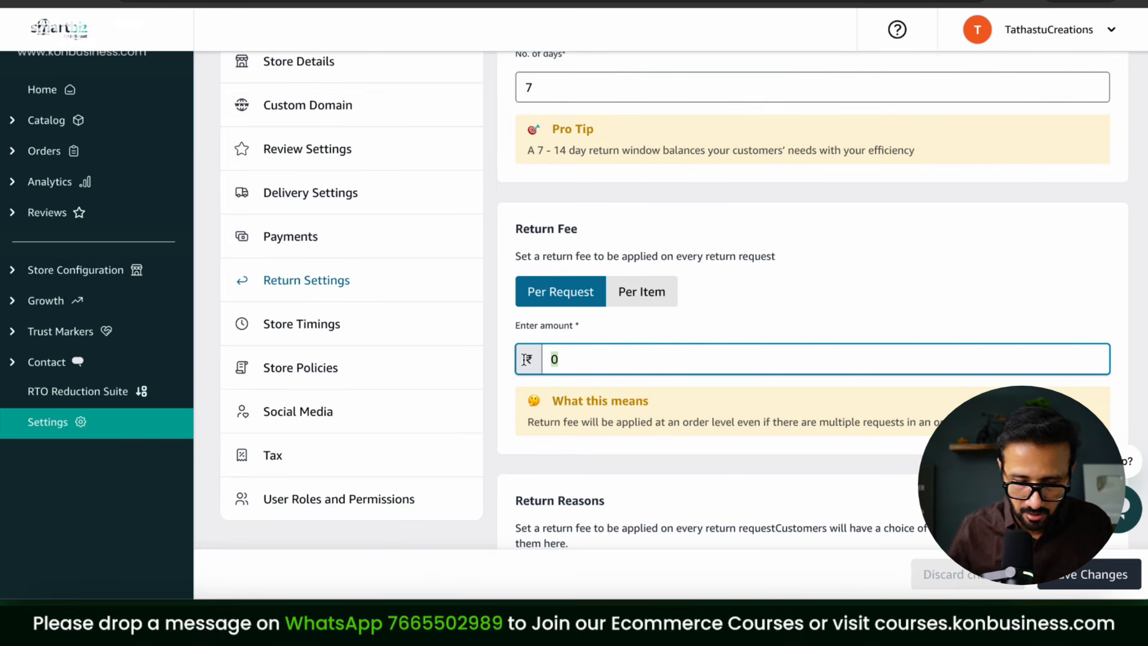
type("50")
left_click(656, 413)
left_click(645, 302)
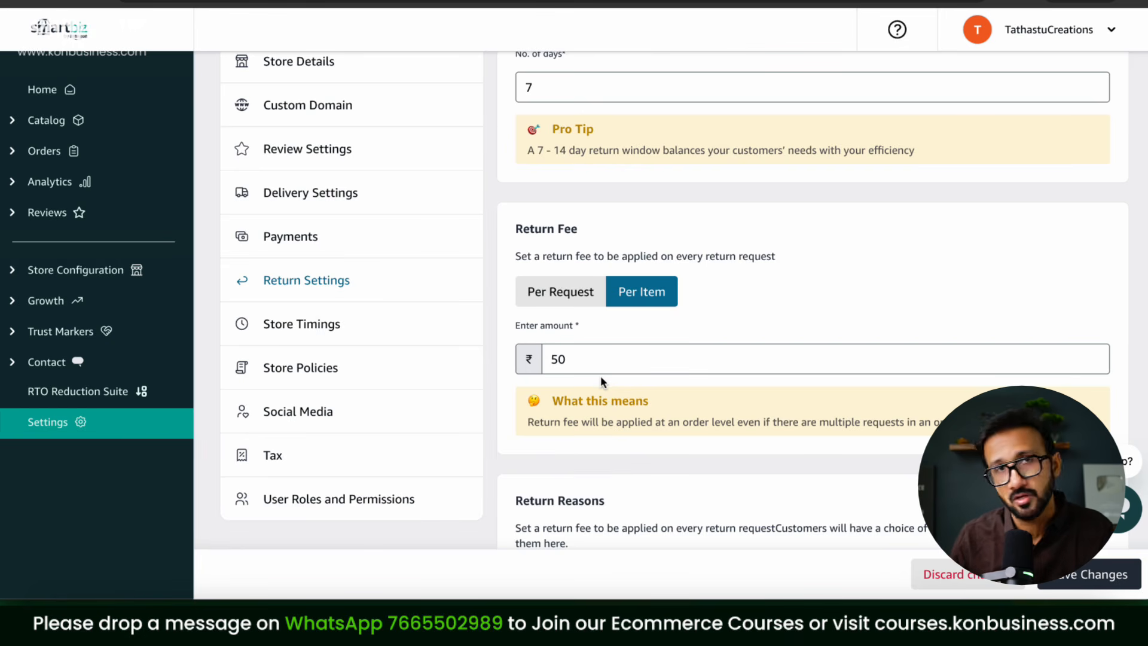
left_click(573, 293)
left_click_drag(590, 353, 510, 355)
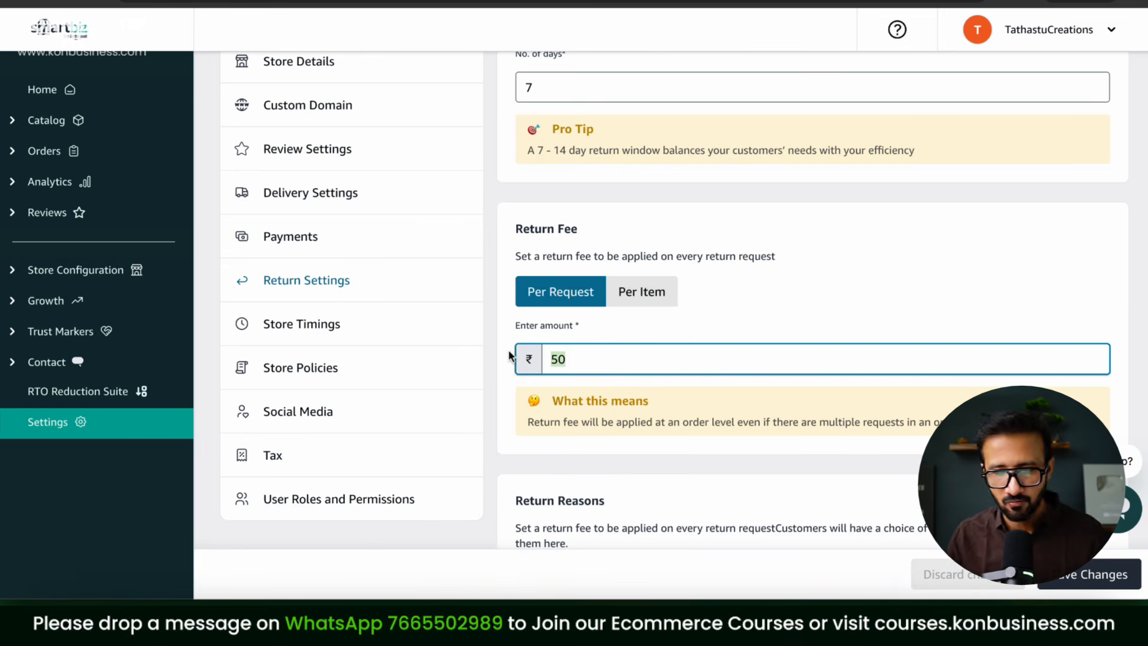
left_click(794, 461)
scroll(831, 394, "down", 4)
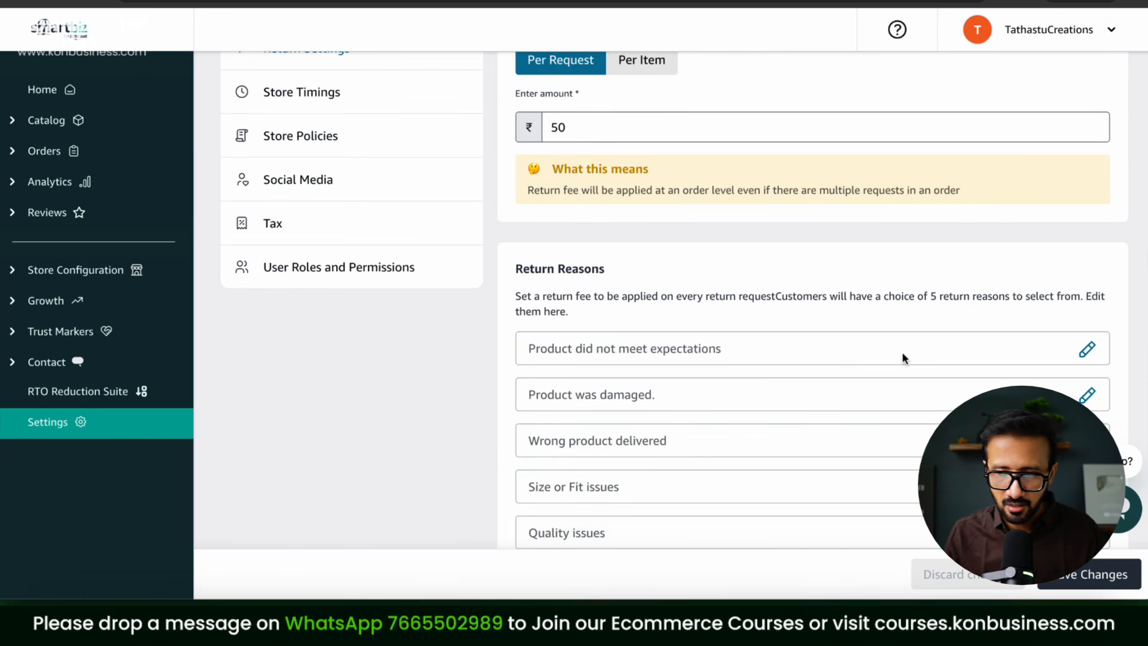
scroll(902, 352, "down", 3)
scroll(902, 352, "up", 2)
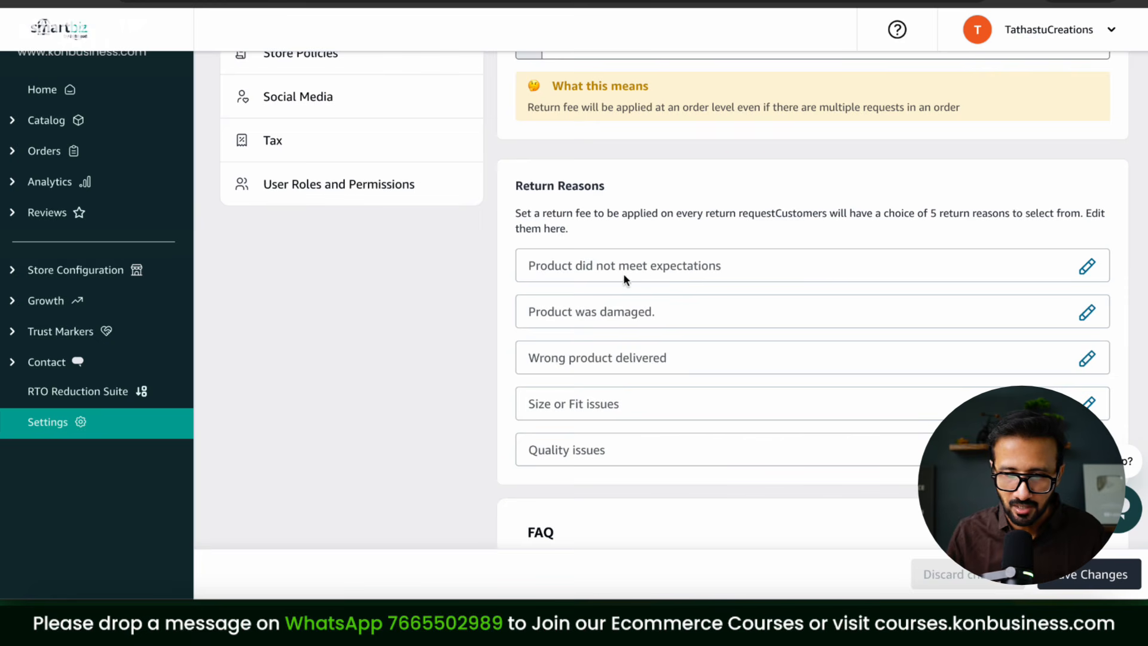
Step: Glance at the first return reason and cash-on-delivery question, then save the return settings
left_click(1087, 266)
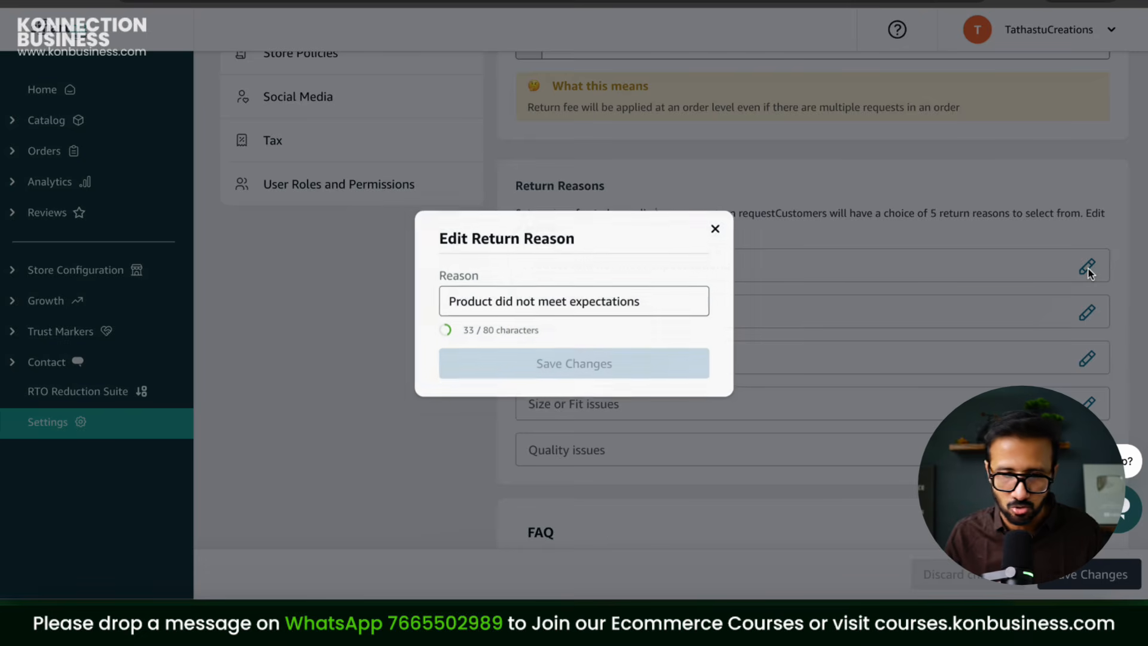
left_click(715, 228)
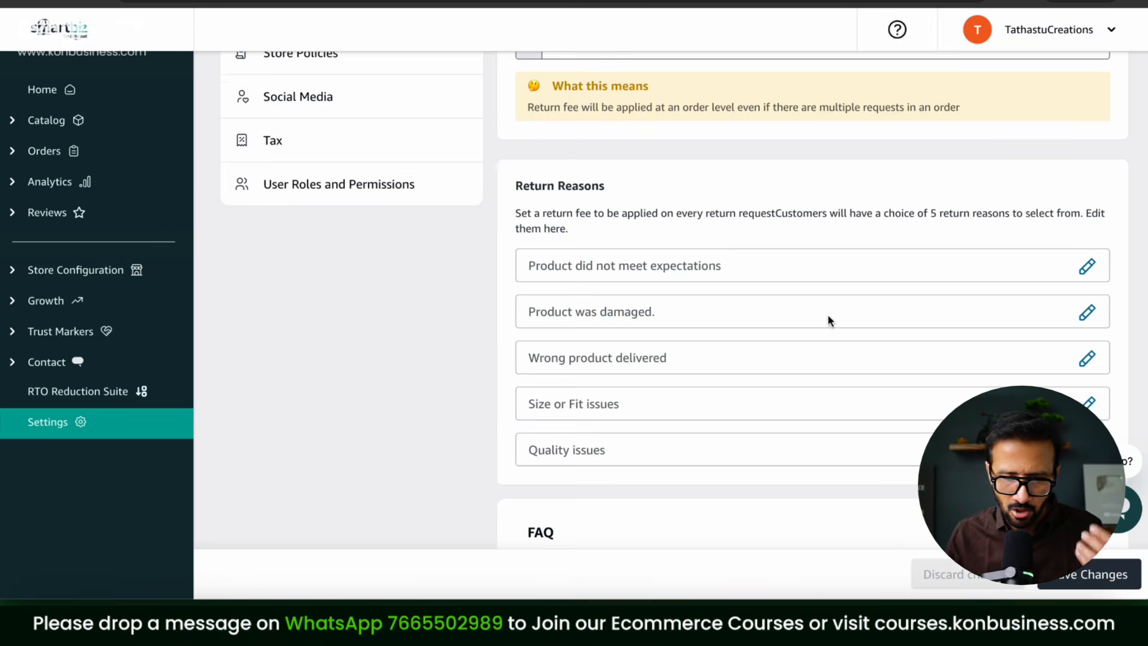
scroll(828, 315, "down", 2)
left_click(611, 486)
left_click(615, 482)
scroll(840, 344, "up", 1)
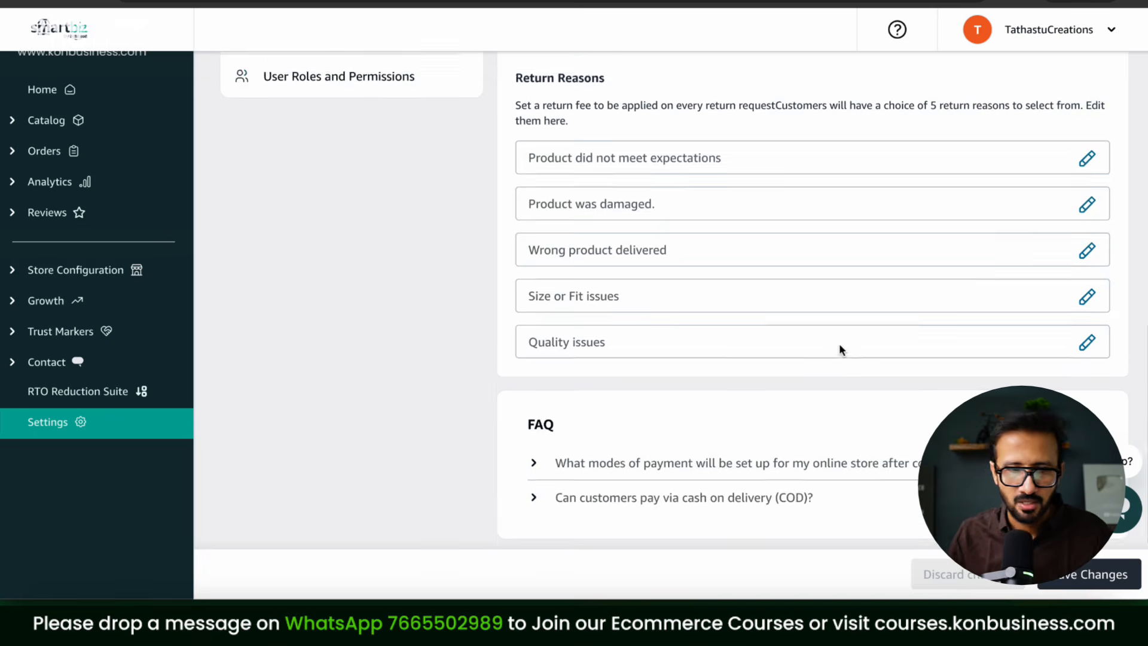
scroll(839, 344, "up", 5)
scroll(875, 293, "up", 4)
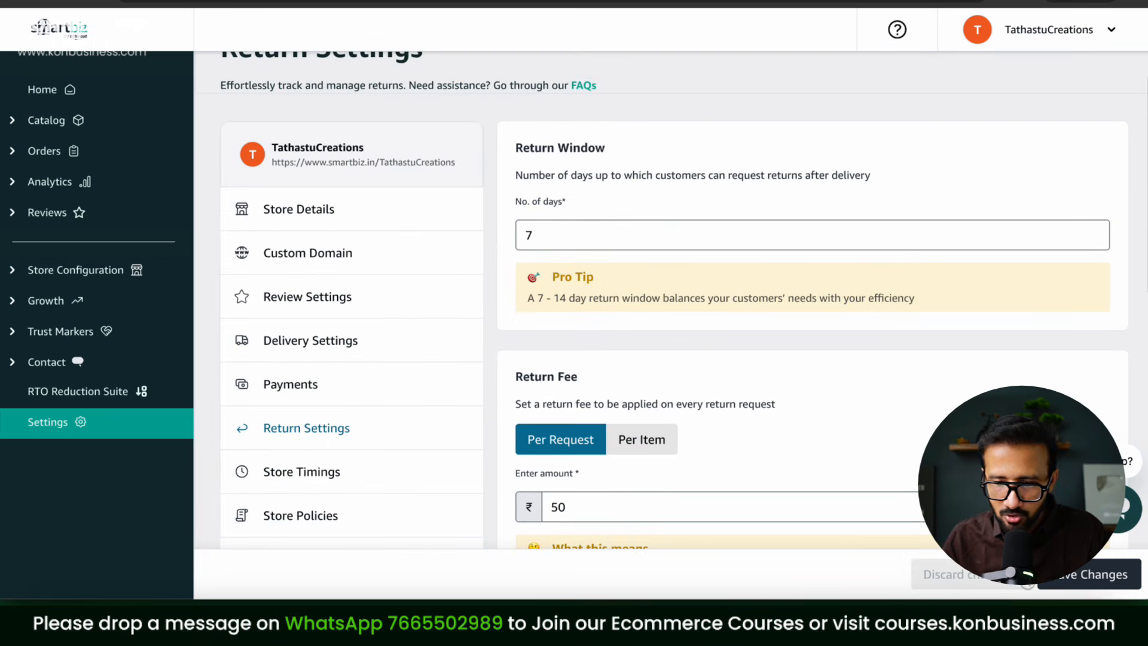
left_click(1070, 583)
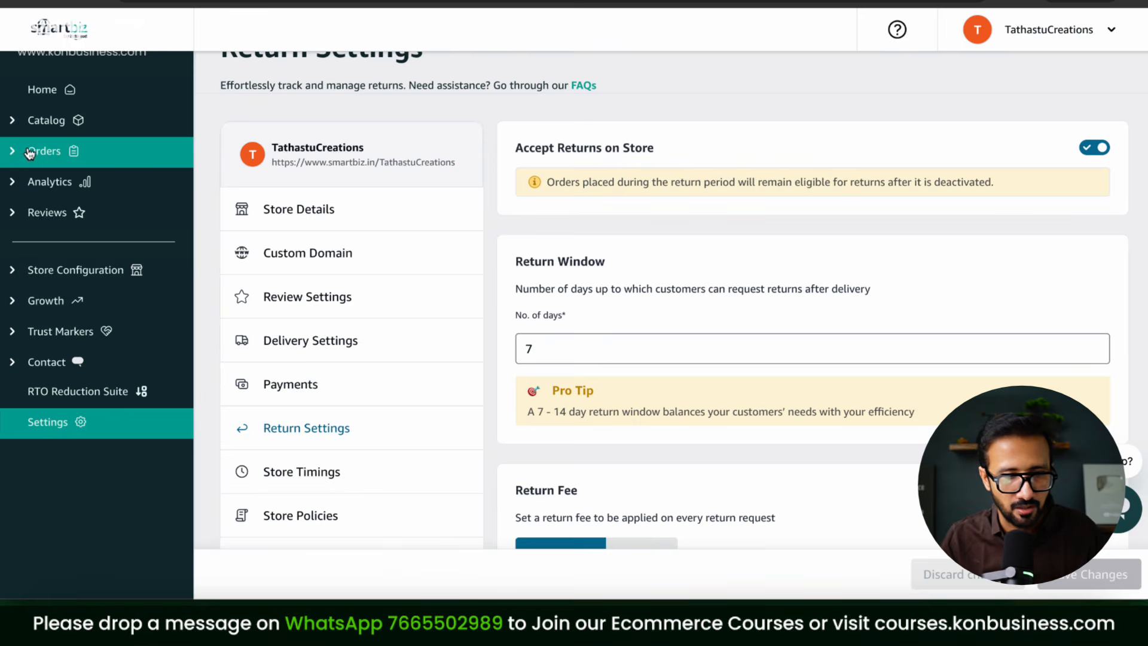
Step: Check the empty Returns list, then open Analytics Sales with all filters expanded
left_click(28, 154)
left_click(49, 214)
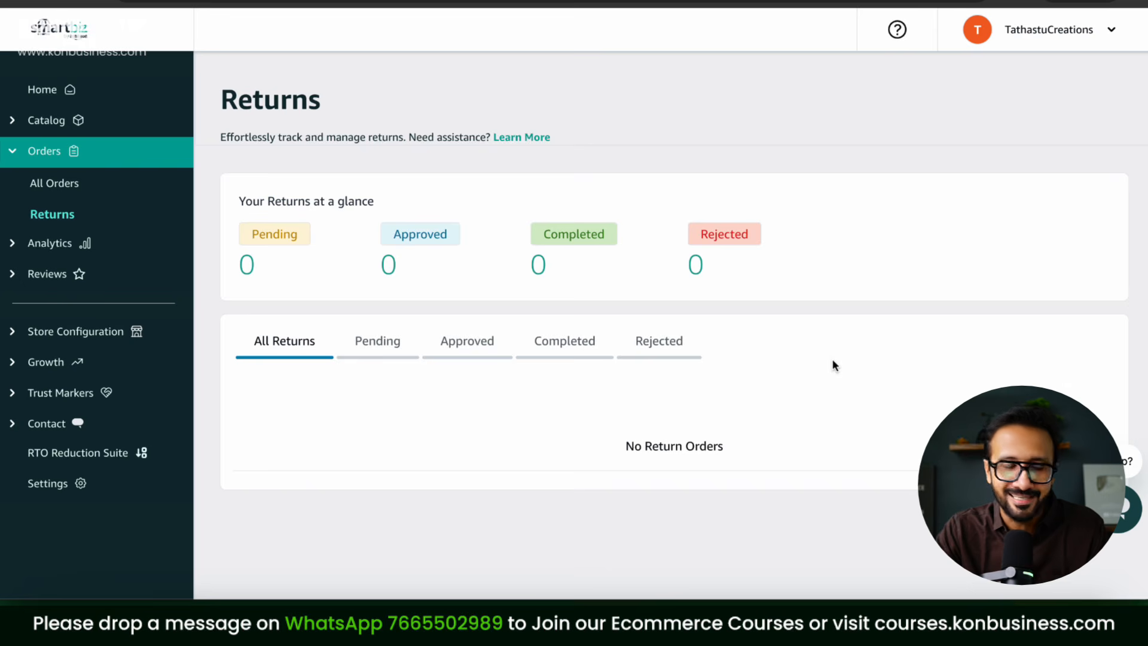
left_click(9, 250)
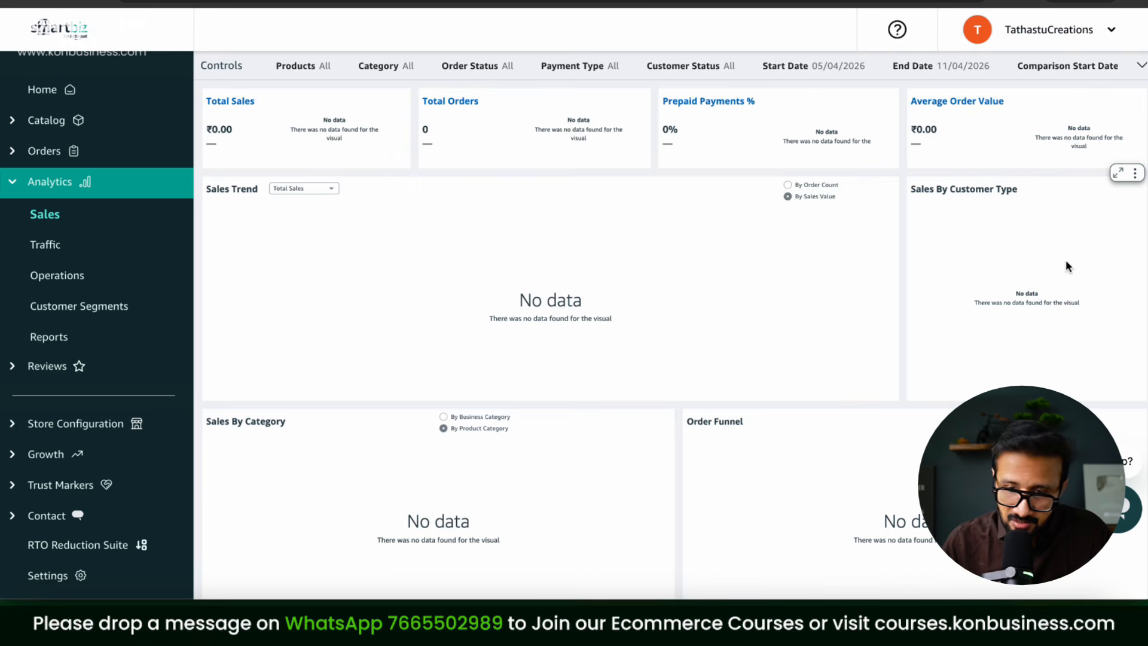
scroll(629, 329, "down", 2)
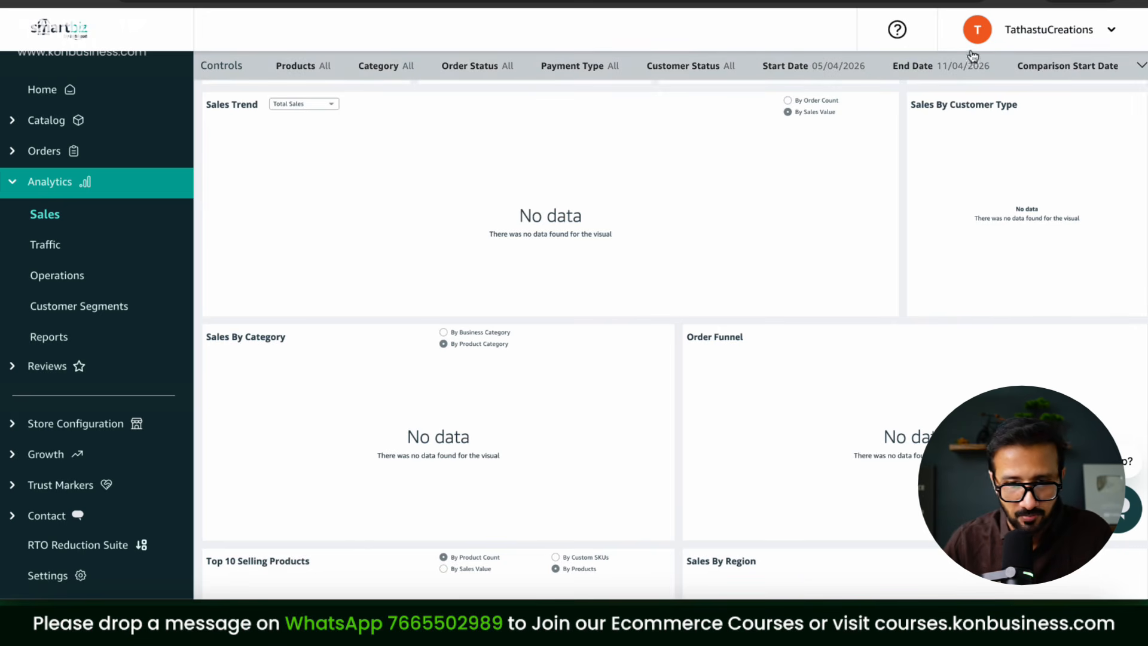
left_click(853, 69)
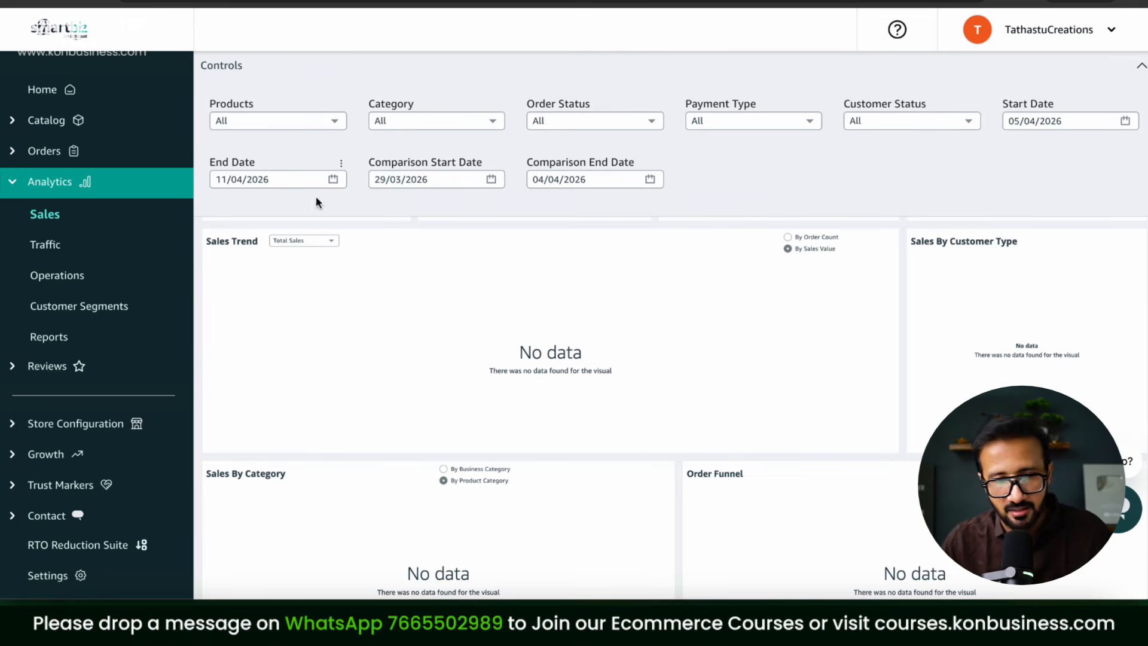
Step: Review Traffic analytics, then switch to the Operations Fulfillment & RTO view
left_click(62, 256)
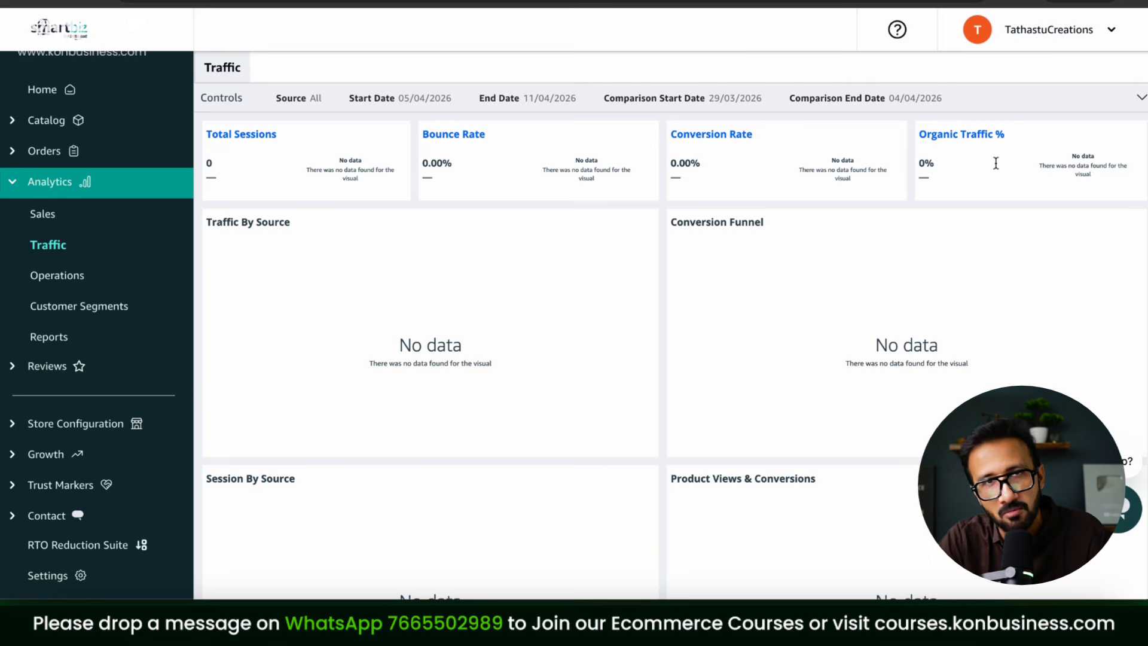
left_click(80, 281)
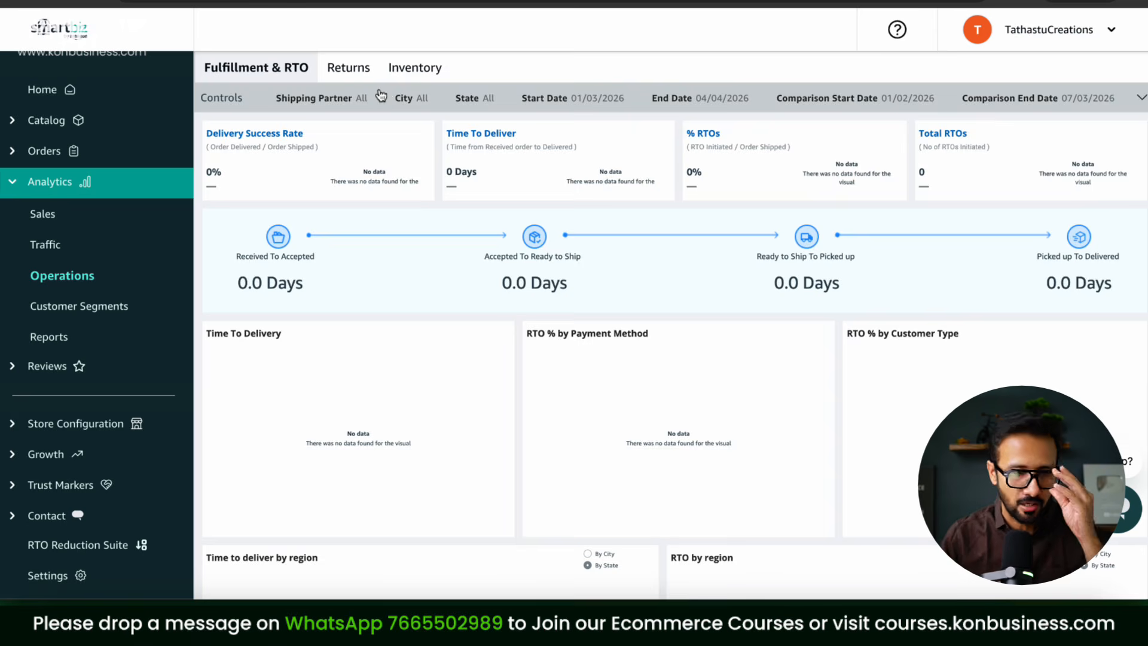
Step: View the Returns and Inventory operations metrics, then the Customer Segments page
left_click(347, 67)
left_click(422, 77)
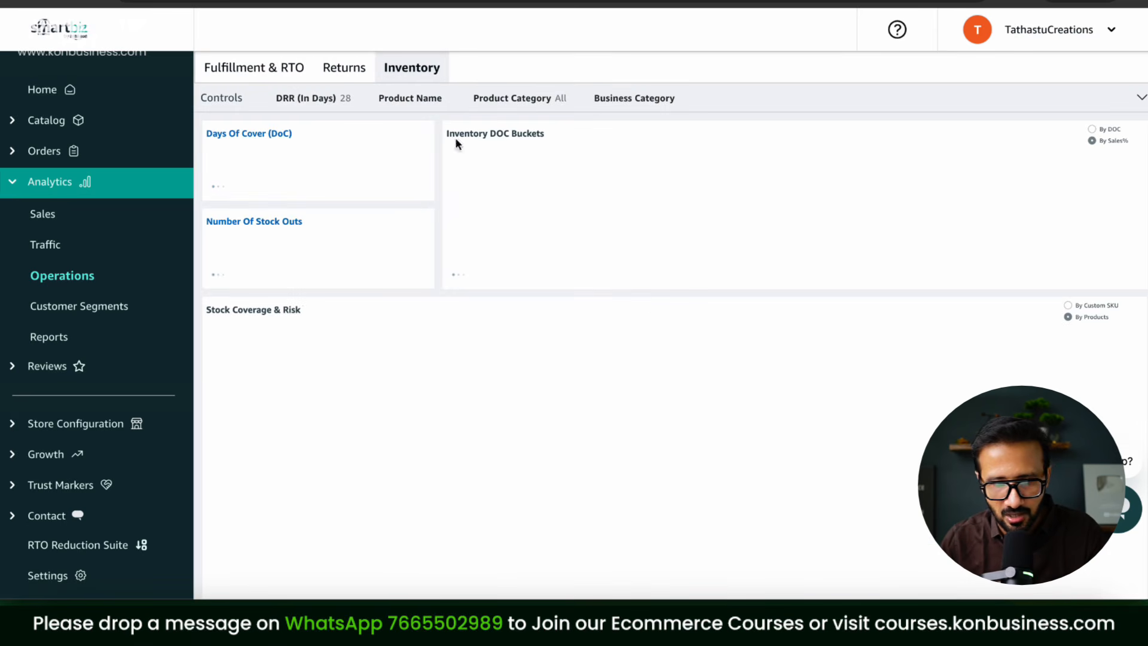
left_click(120, 317)
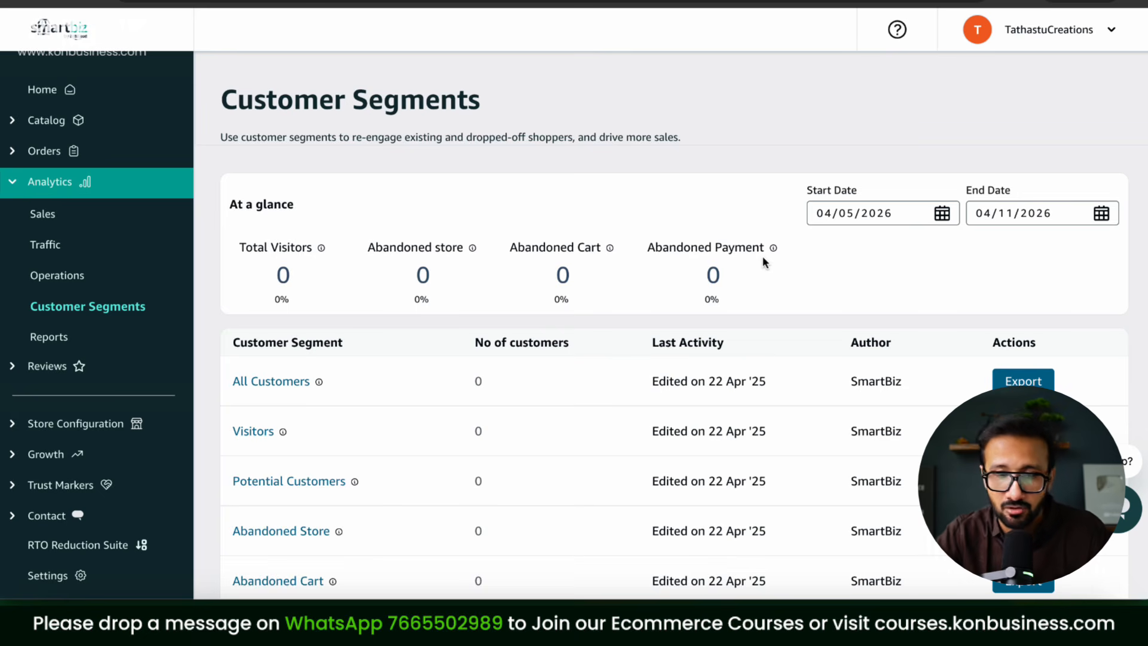
Step: Scroll the Customer Segments table, view Reports, then go to Manage Reviews
mouse_move(772, 251)
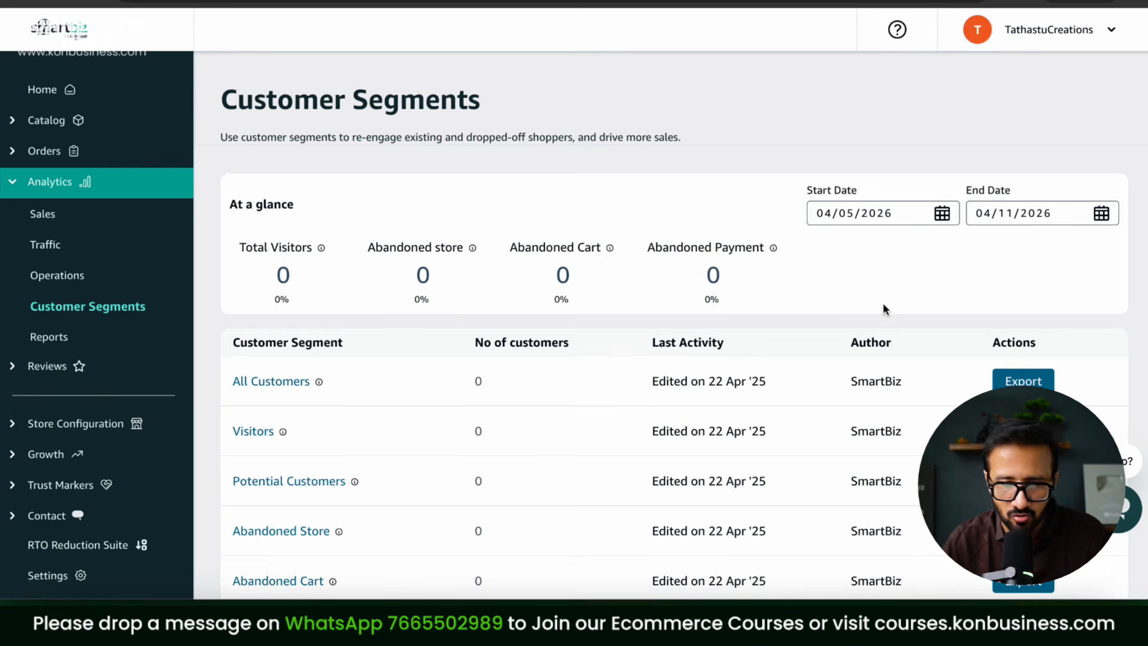
scroll(925, 297, "down", 3)
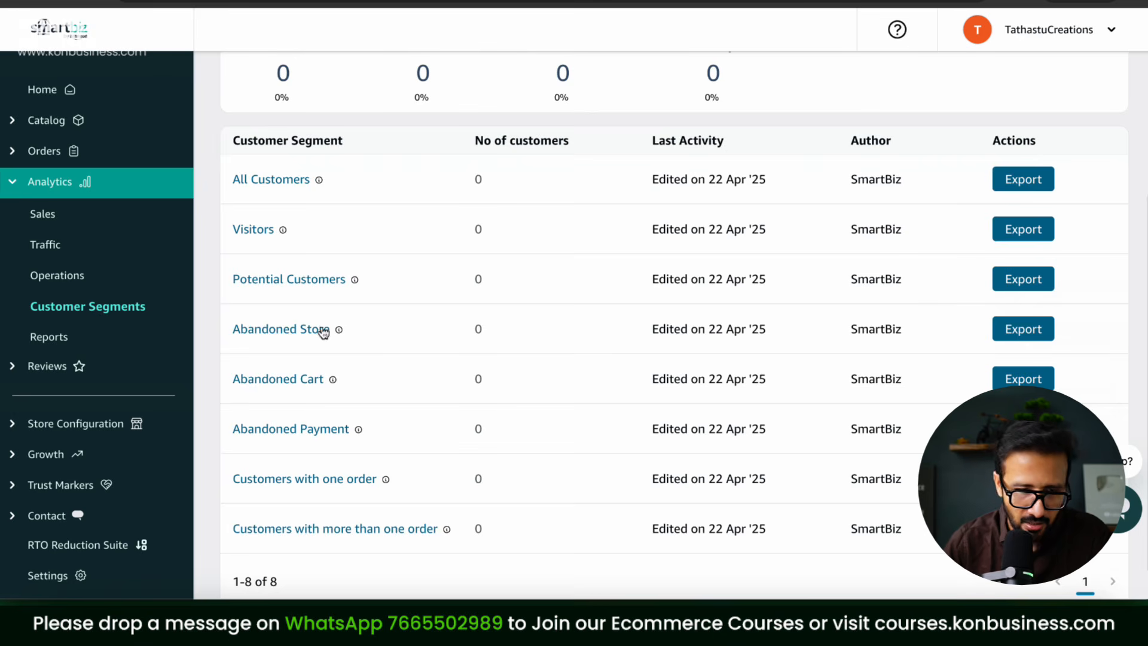
scroll(979, 269, "down", 1)
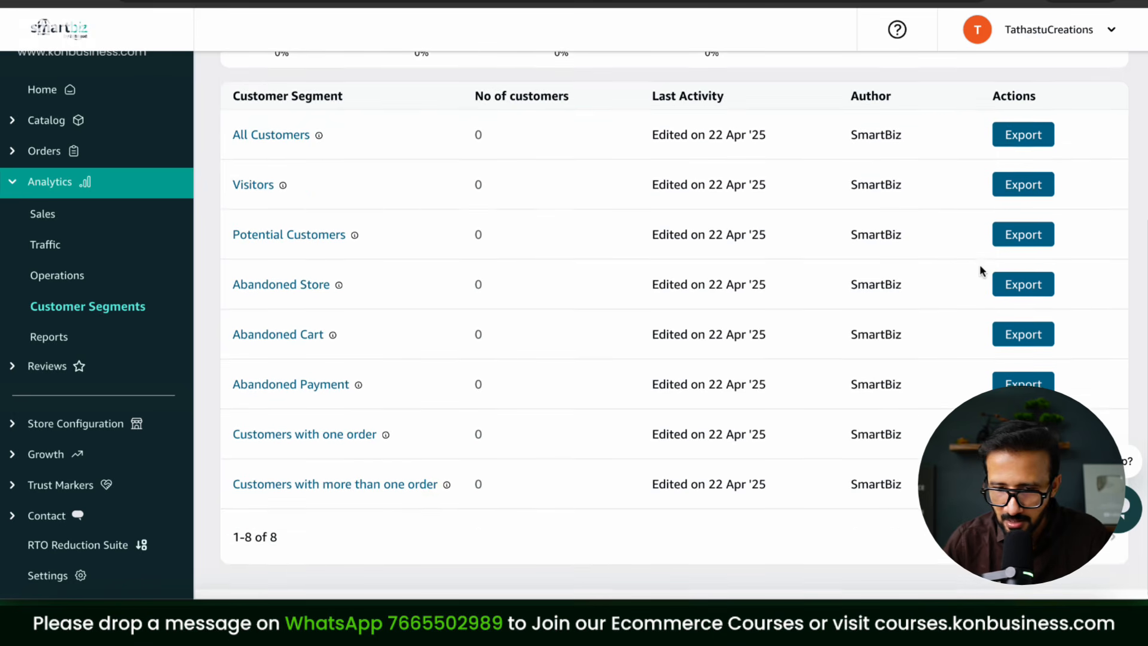
scroll(979, 269, "up", 5)
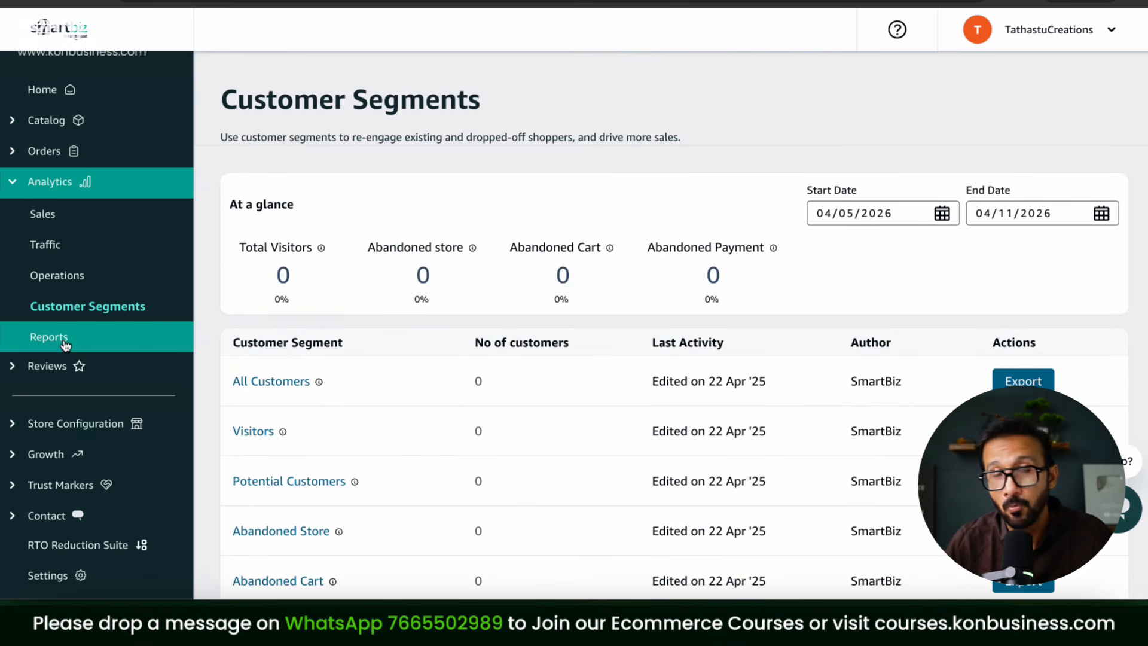
left_click(65, 343)
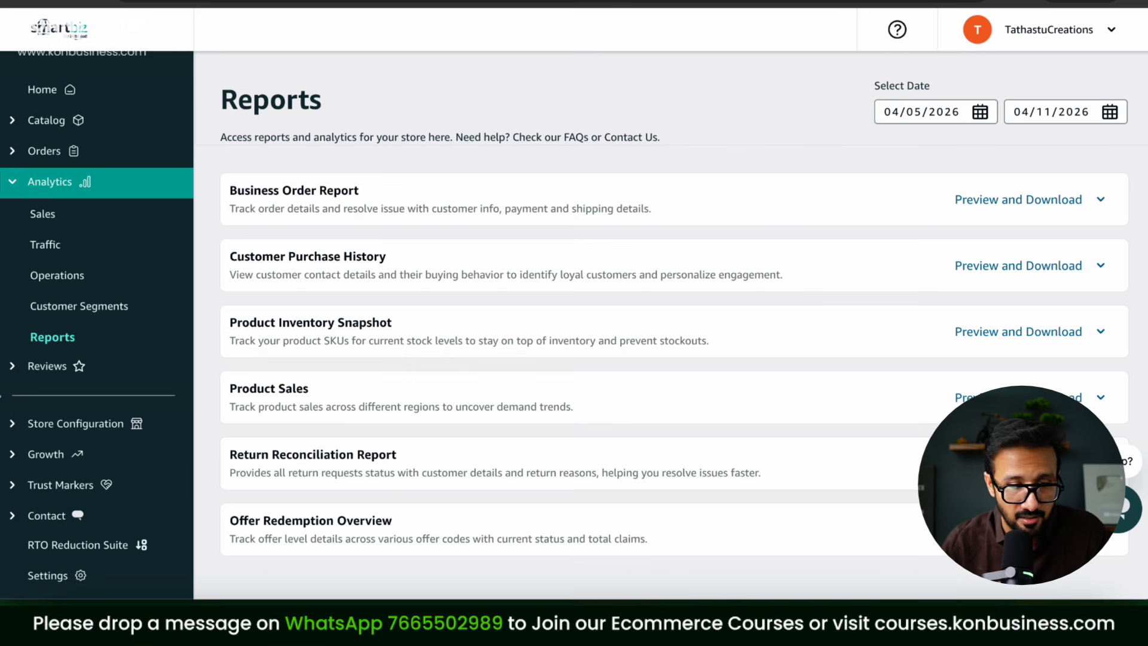
left_click(90, 367)
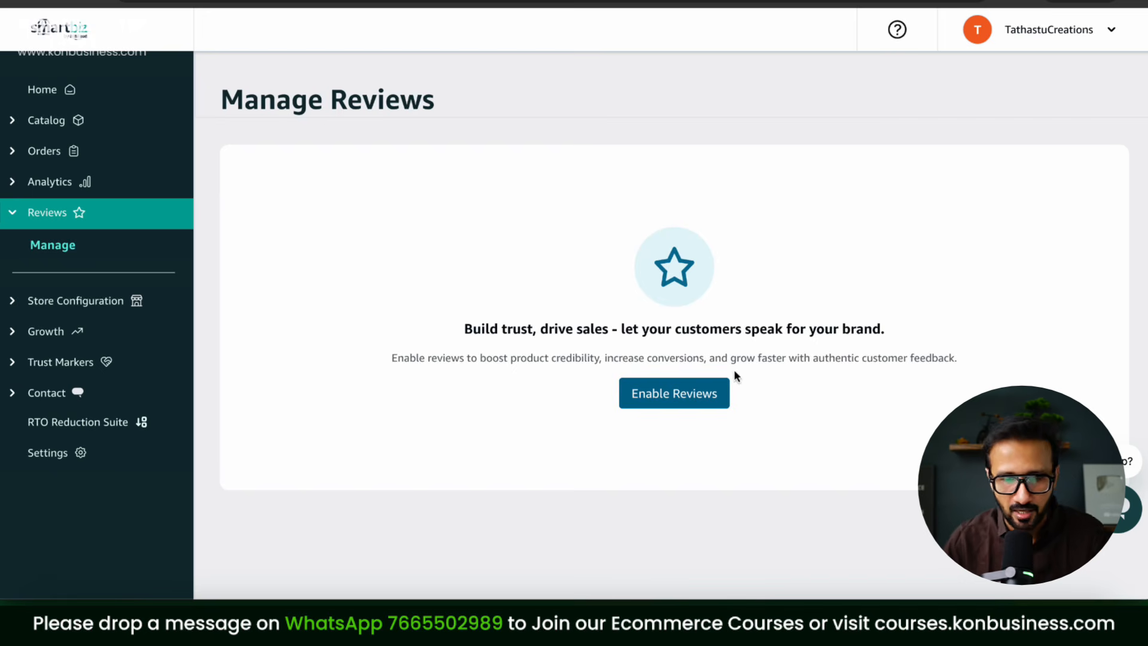
Step: Turn on the Reviews and rating section, set reviews to publish manually, and save the changes
left_click(705, 397)
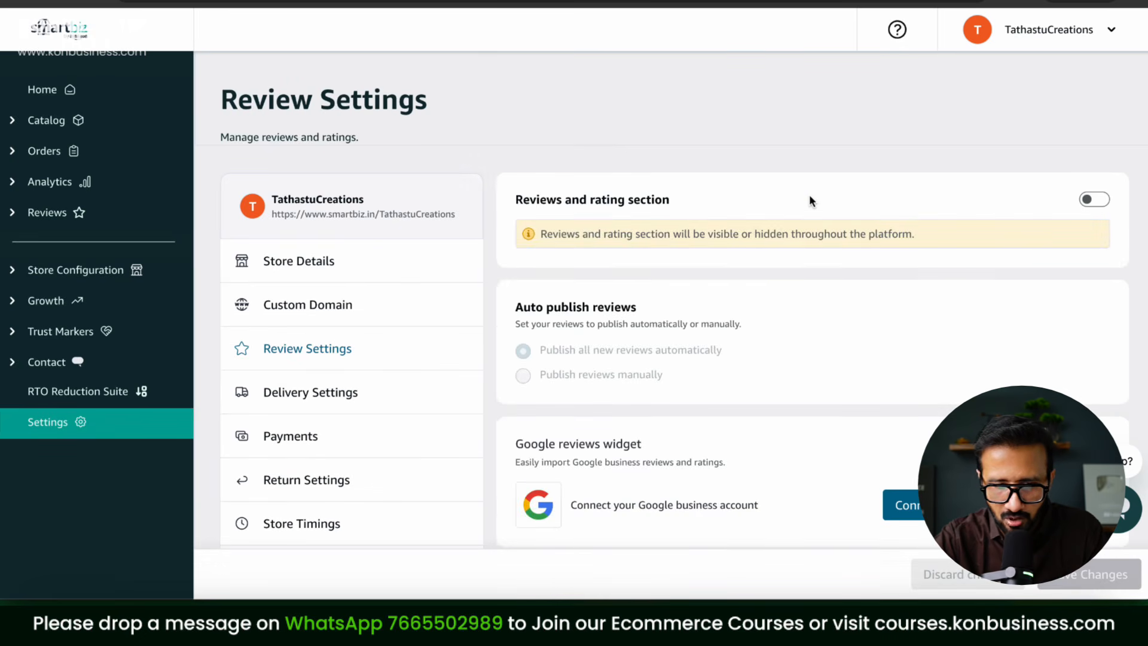
scroll(993, 285, "down", 3)
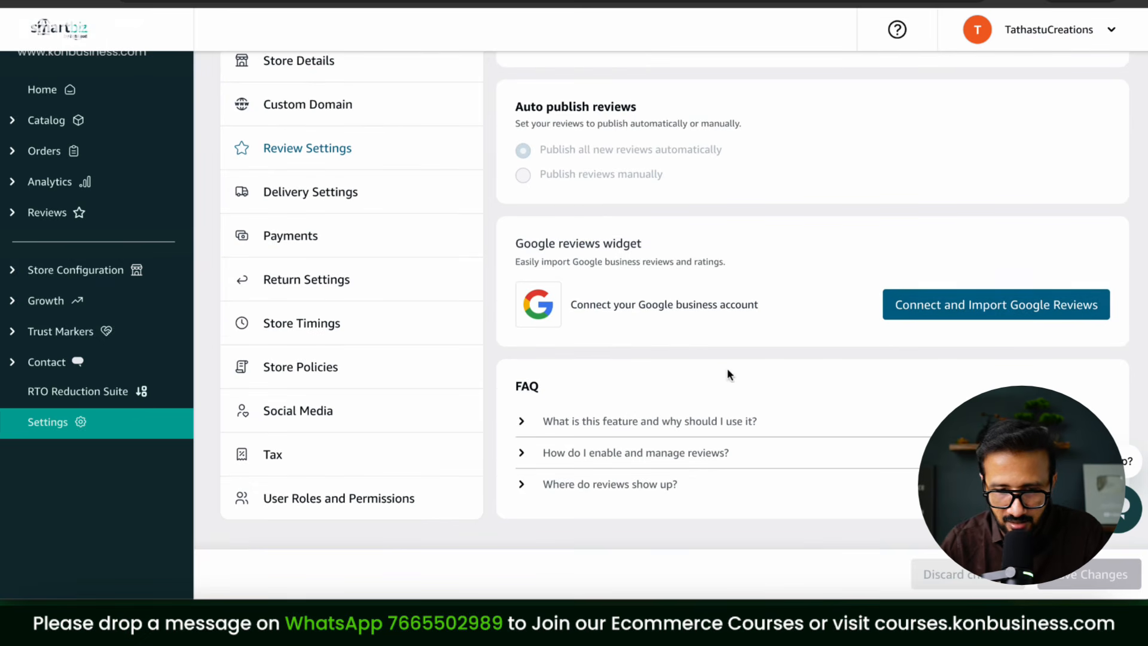
scroll(1045, 229, "up", 3)
left_click(1095, 186)
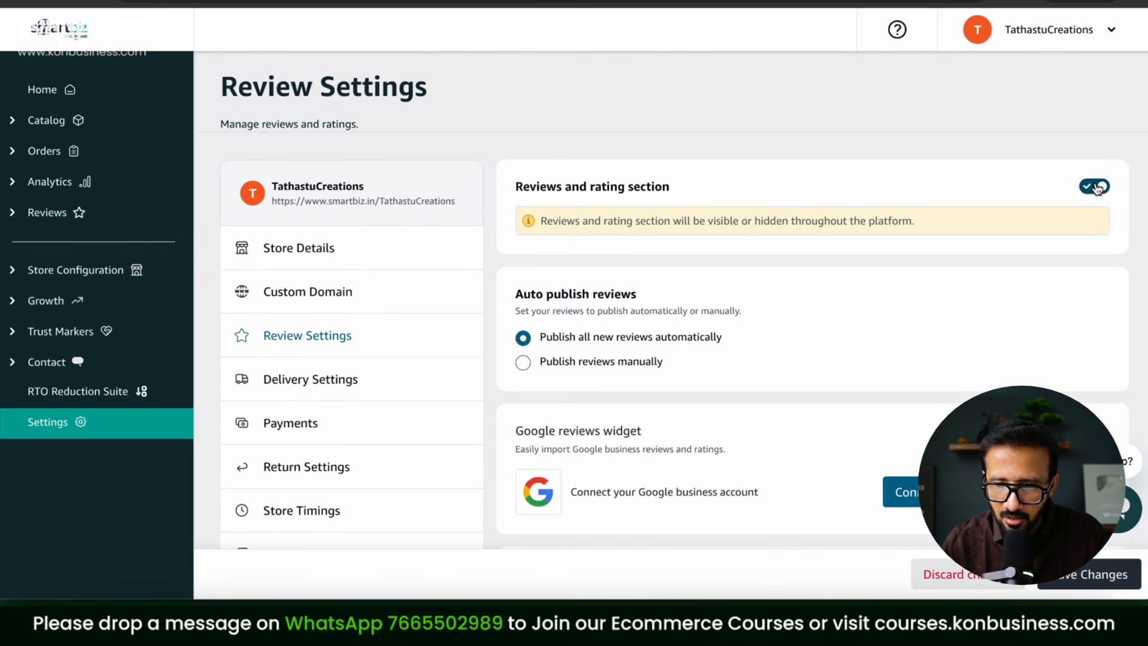
left_click(523, 363)
left_click(1083, 572)
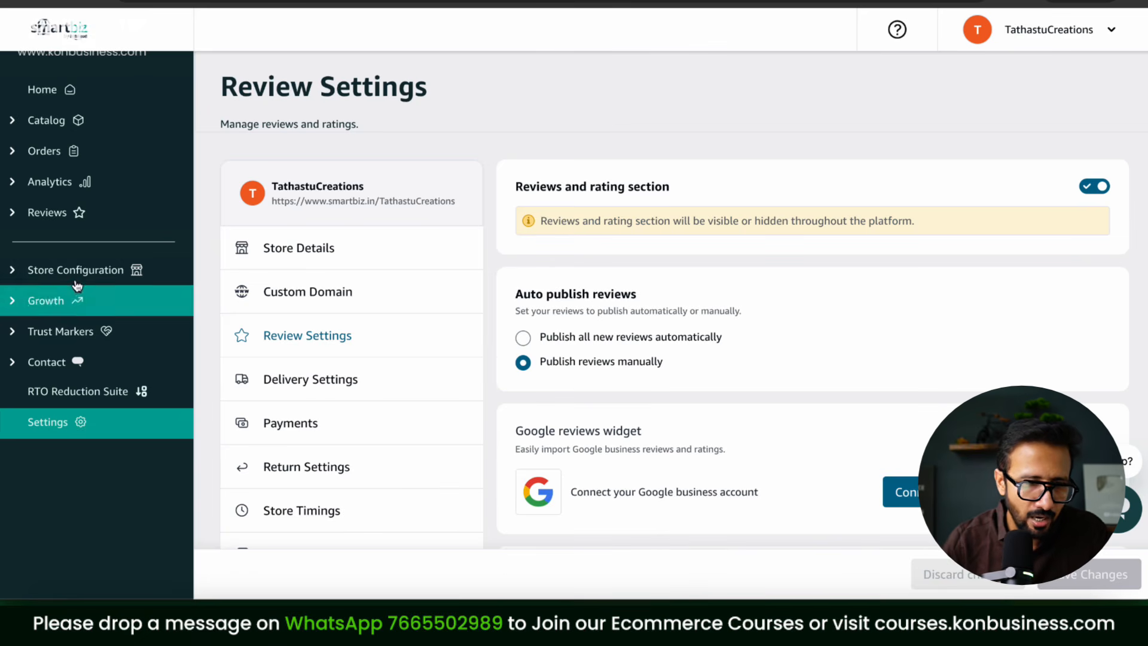
left_click(11, 274)
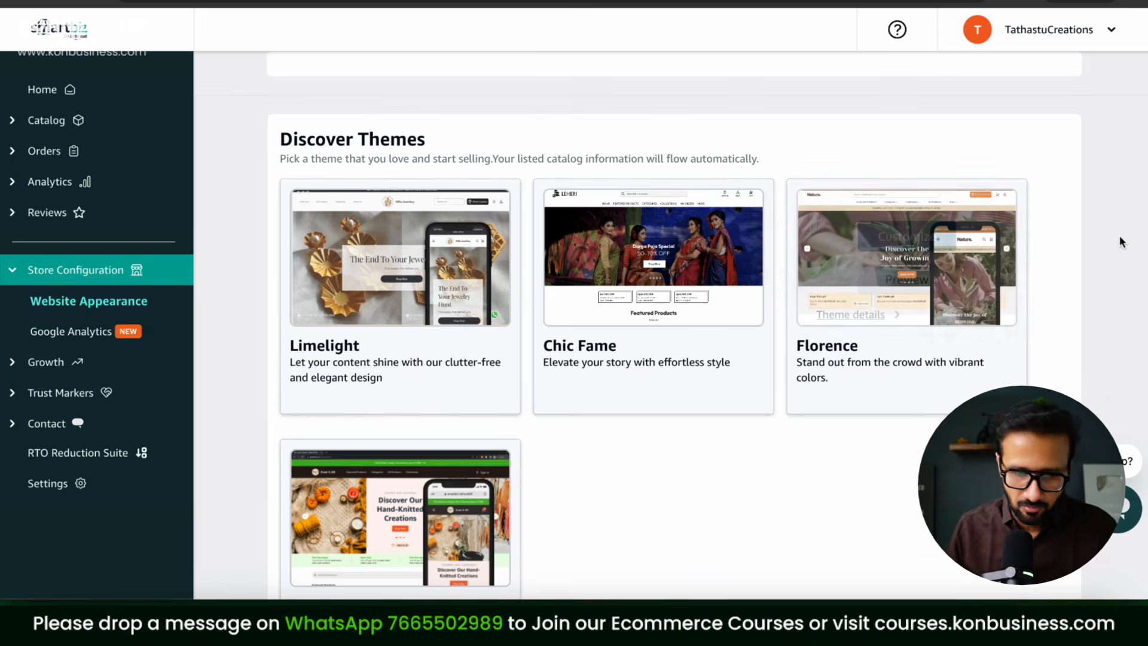
scroll(1122, 242, "down", 2)
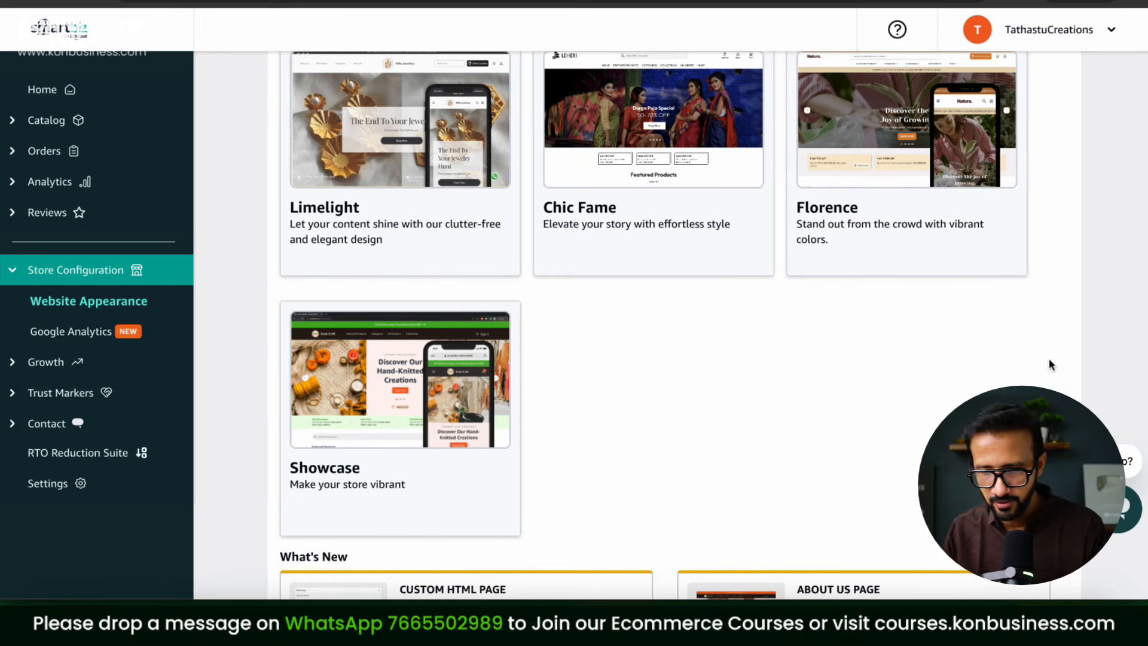
scroll(913, 401, "down", 2)
scroll(914, 401, "up", 3)
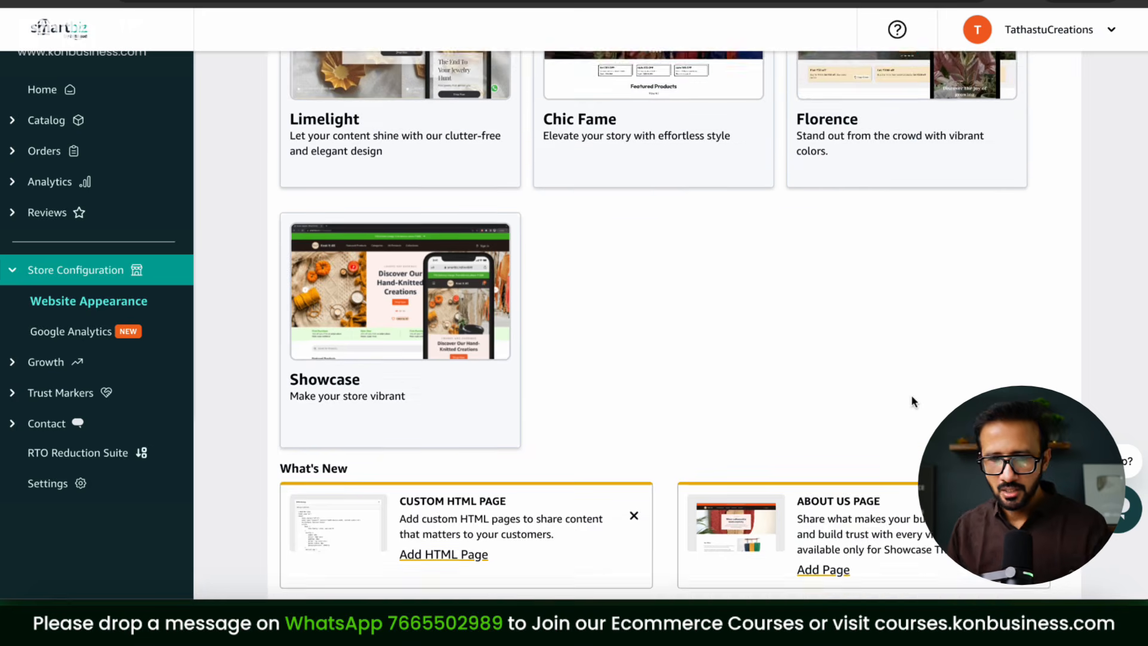
scroll(913, 402, "up", 1)
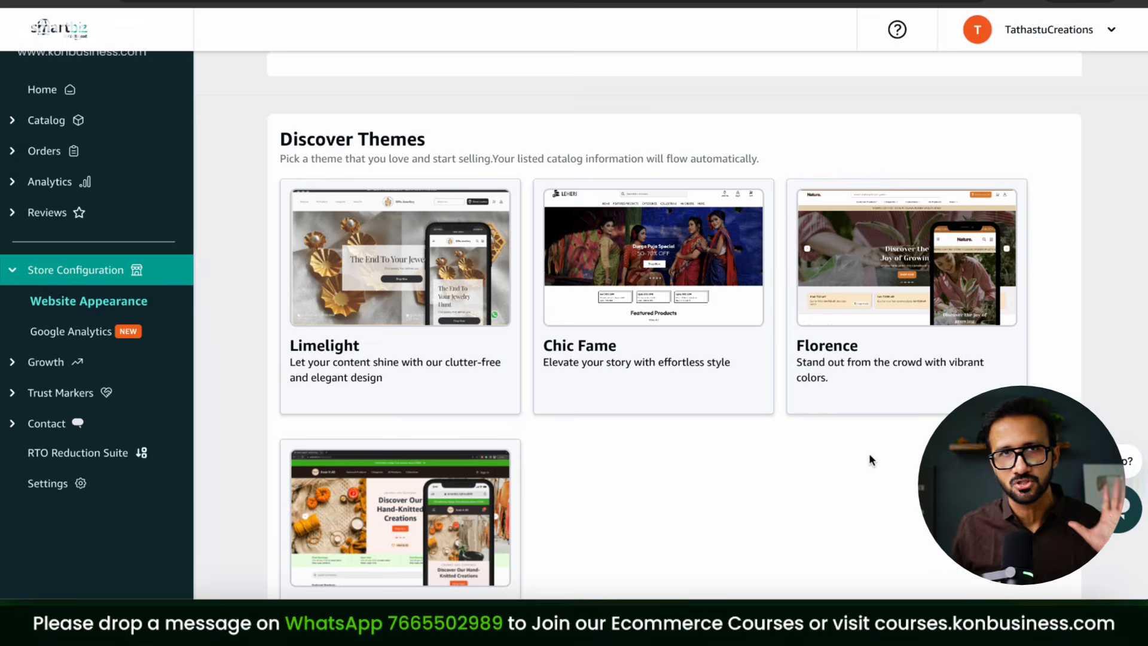
scroll(870, 454, "down", 1)
mouse_move(946, 184)
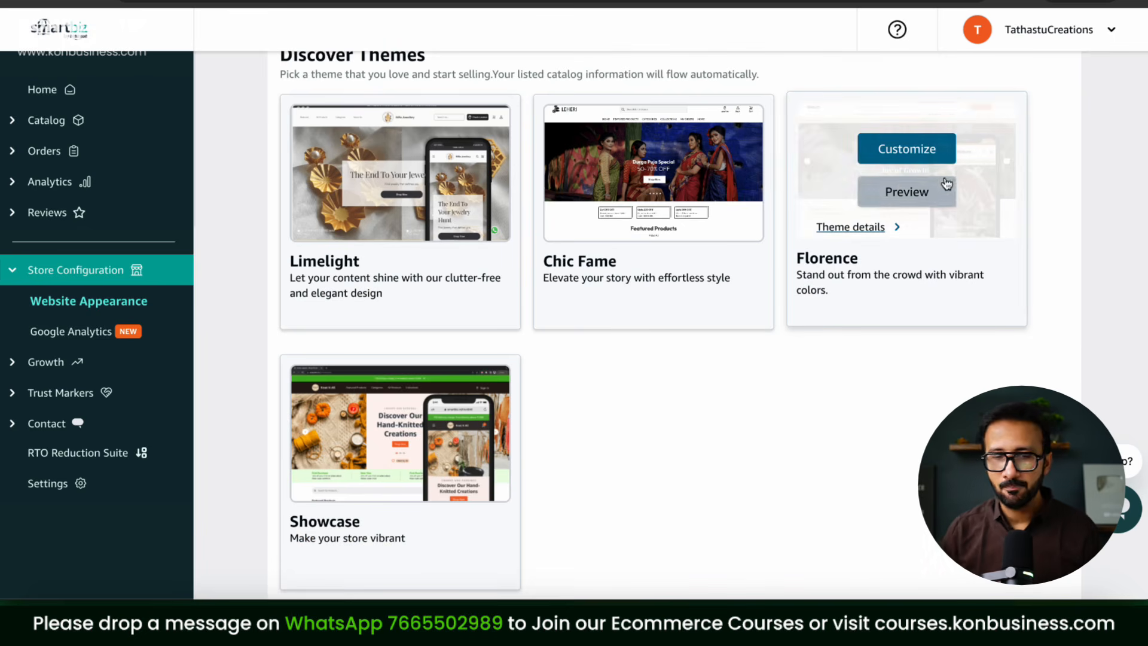
Step: Customize the Florence theme and bring up the colour palette presets in Theme Properties
left_click(919, 158)
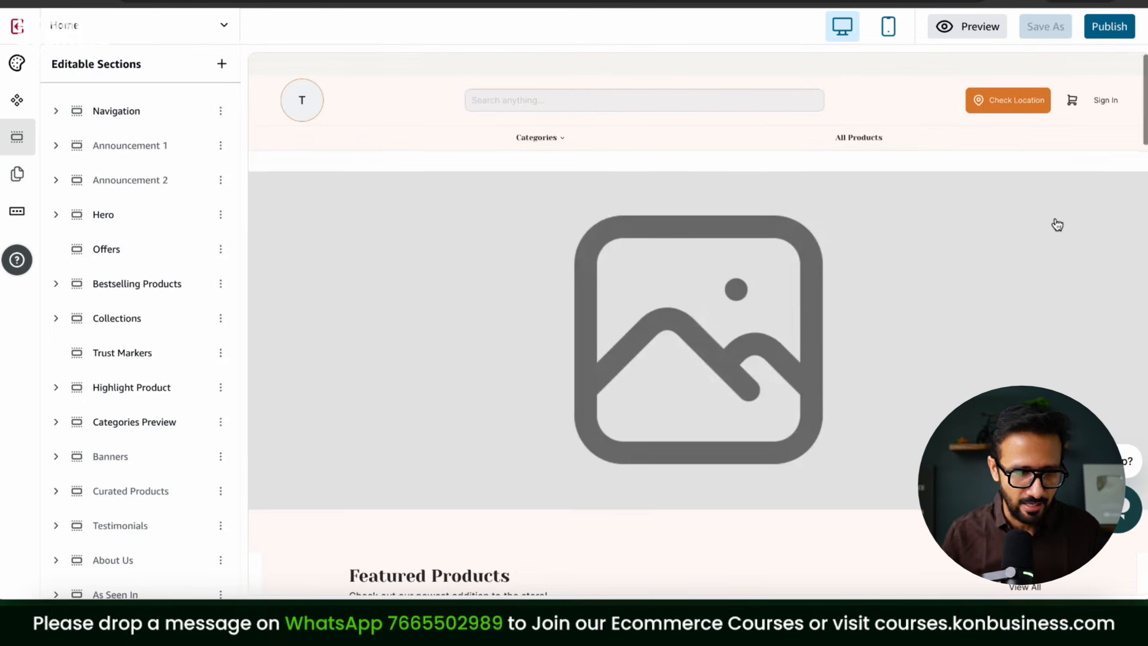
left_click(17, 101)
left_click(20, 66)
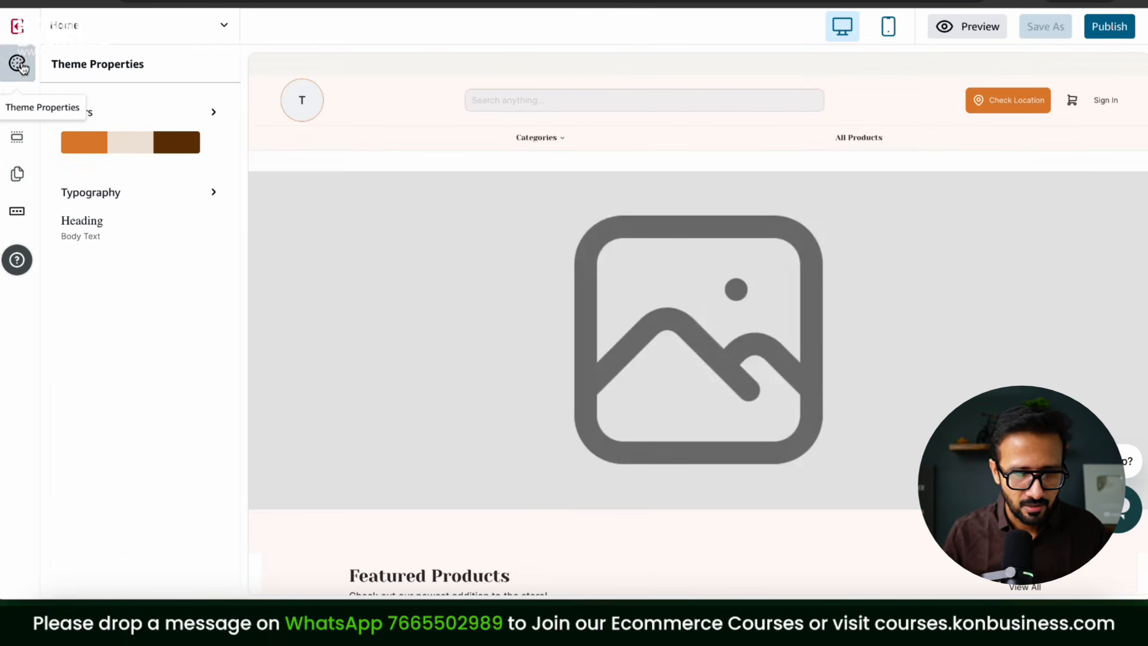
left_click(210, 124)
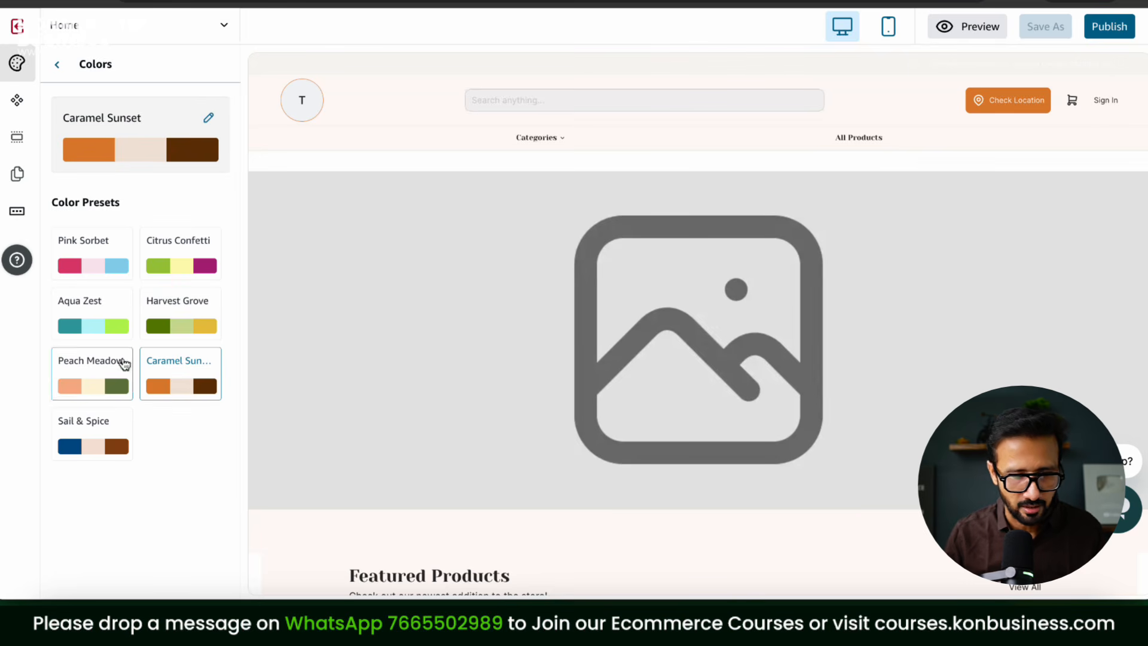
Step: Try the Aqua Zest, Harvest Grove, Pink Sorbet, Citrus Confetti, Caramel Sunset and Peach Meadow presets, then apply Sail & Spice
left_click(116, 338)
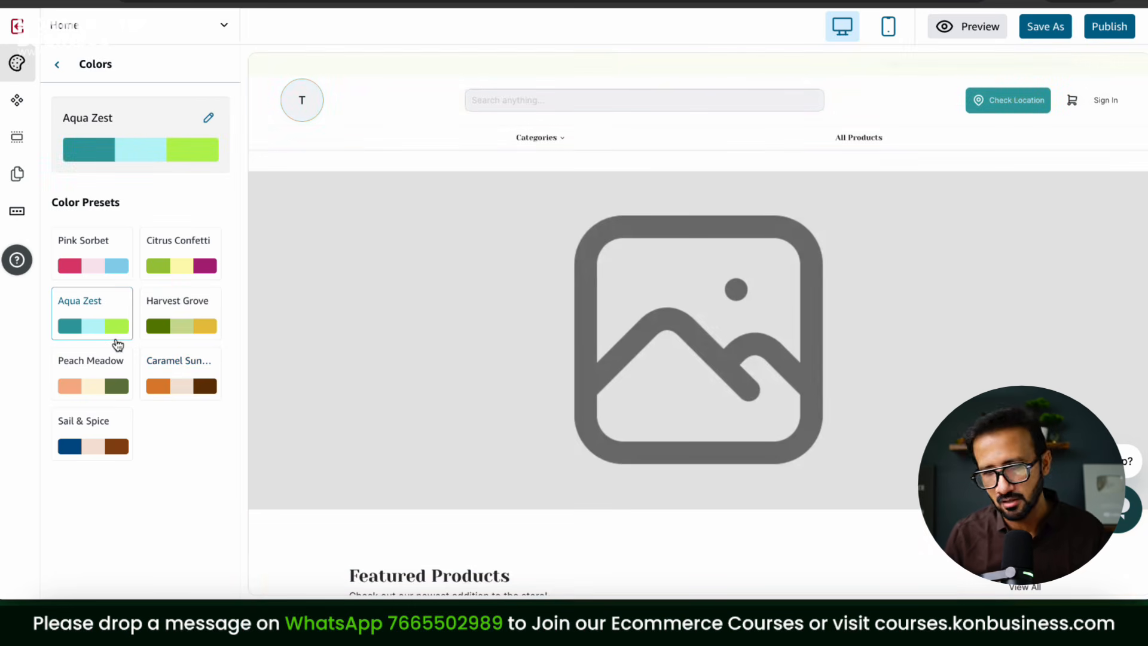
left_click(181, 323)
left_click(92, 326)
left_click(93, 263)
left_click(181, 263)
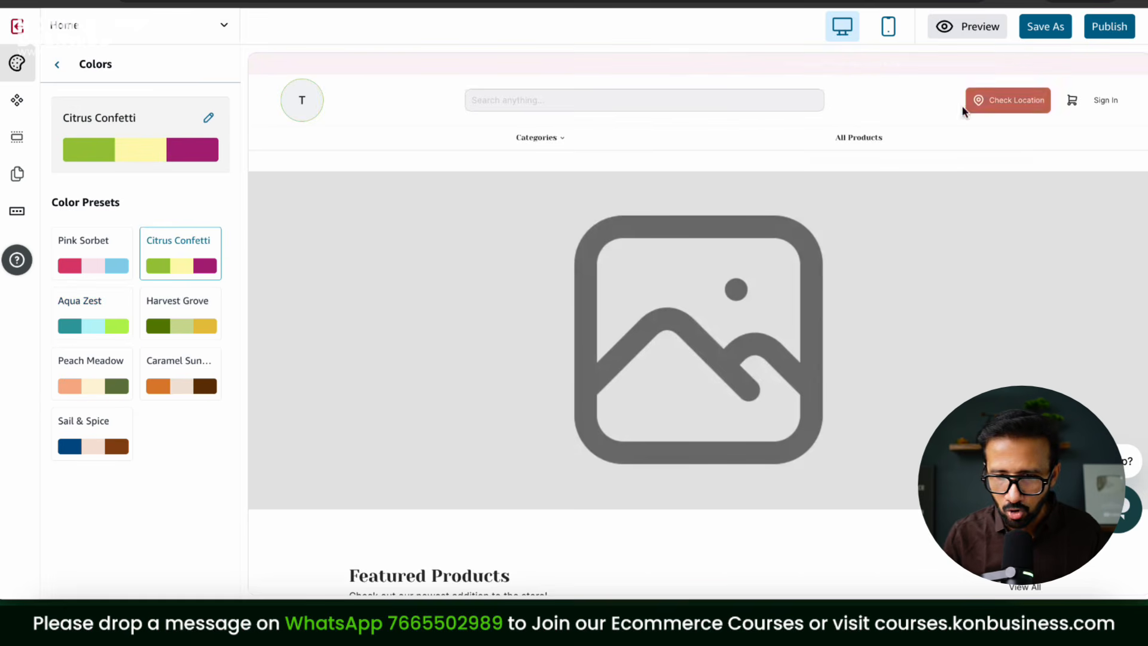
left_click(81, 326)
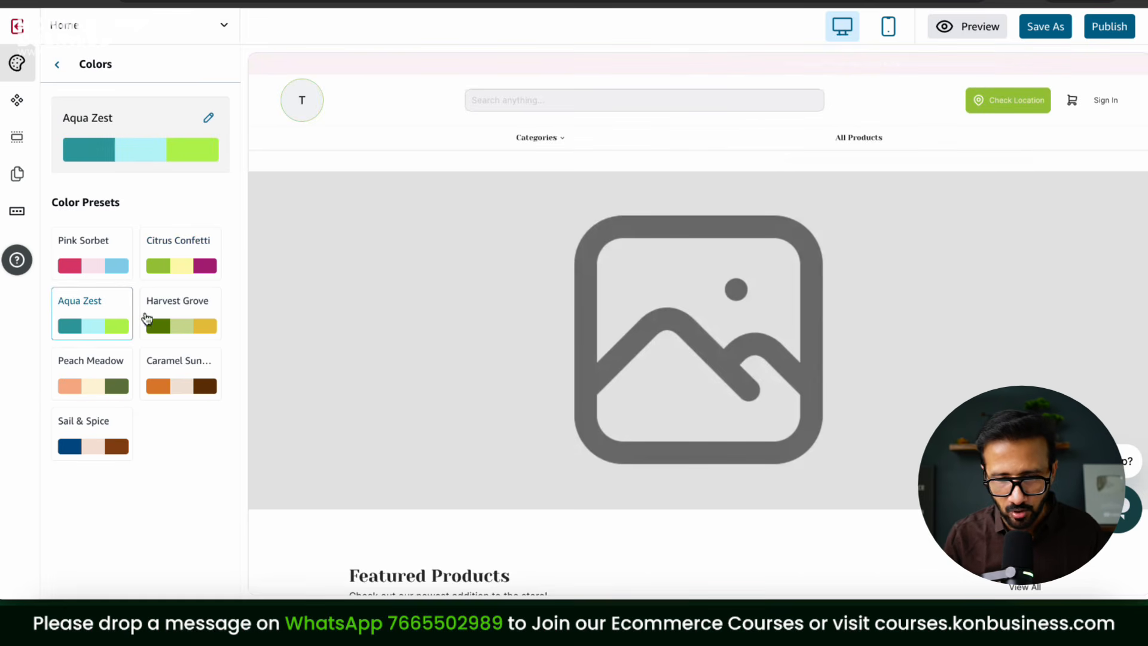
scroll(579, 320, "down", 10)
left_click(162, 265)
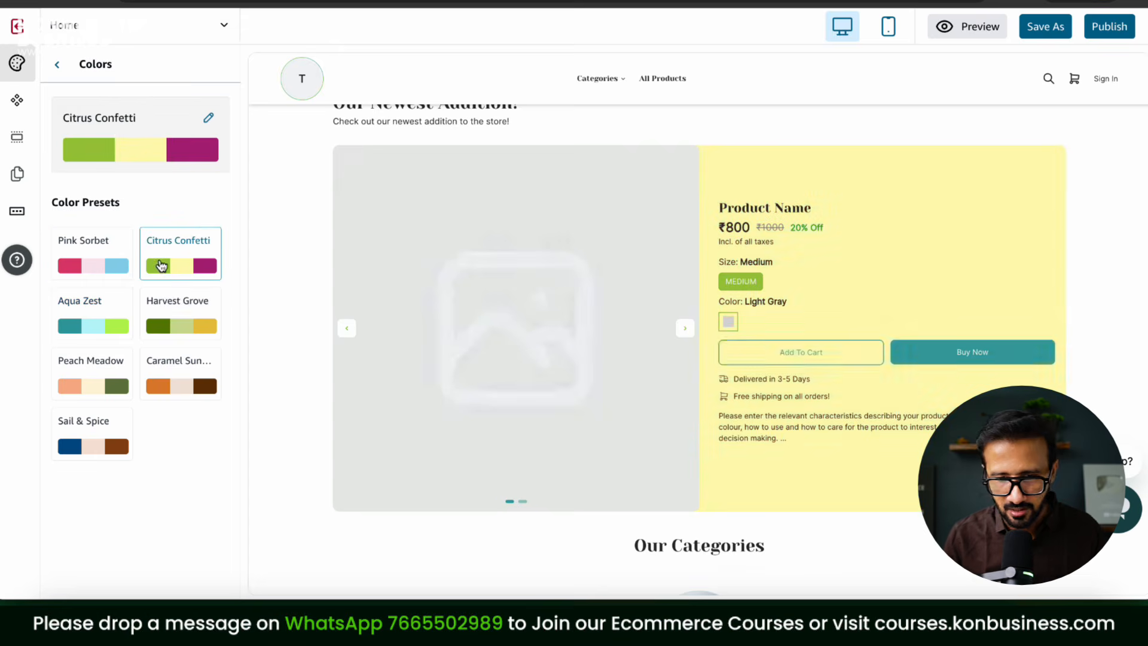
left_click(200, 326)
left_click(192, 376)
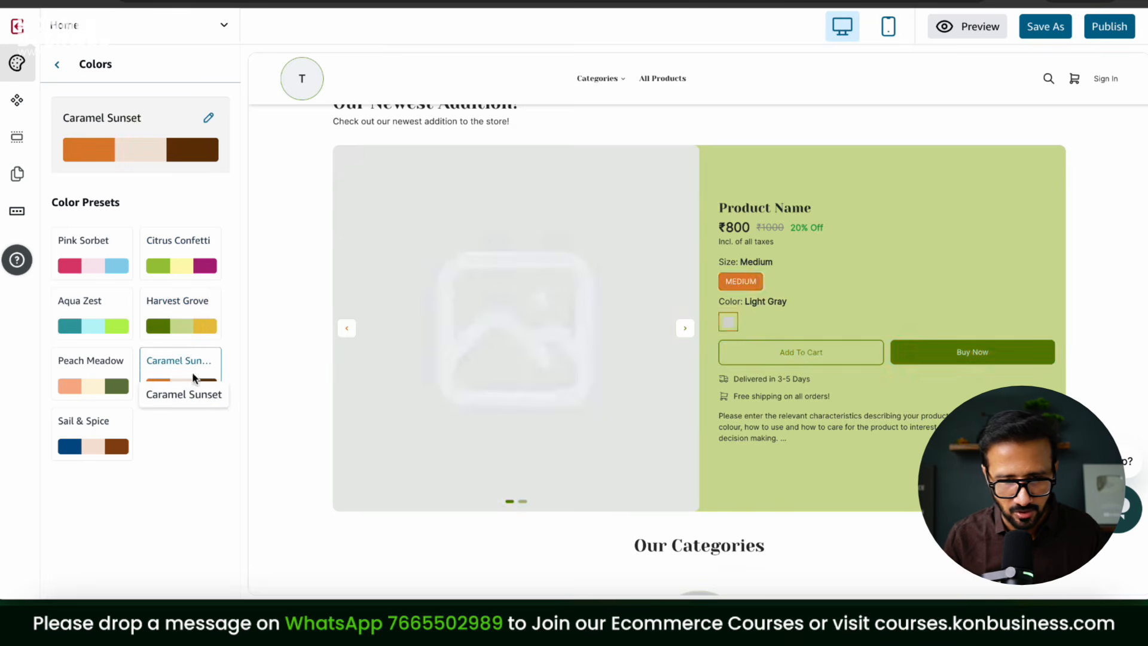
left_click(81, 389)
left_click(91, 433)
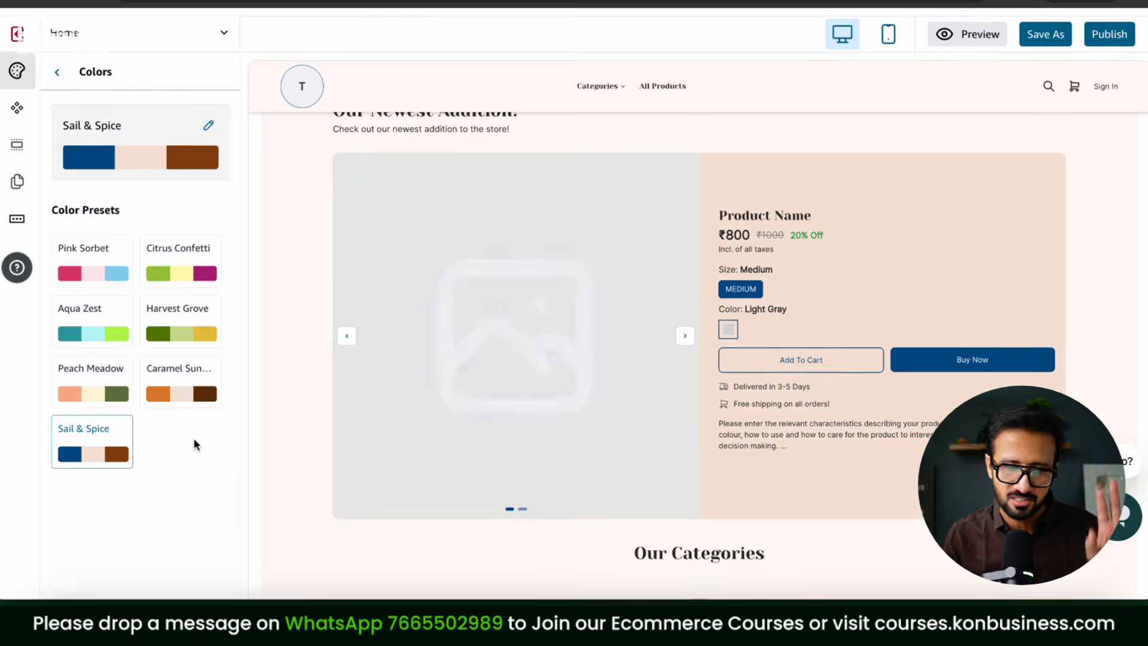
scroll(633, 379, "up", 10)
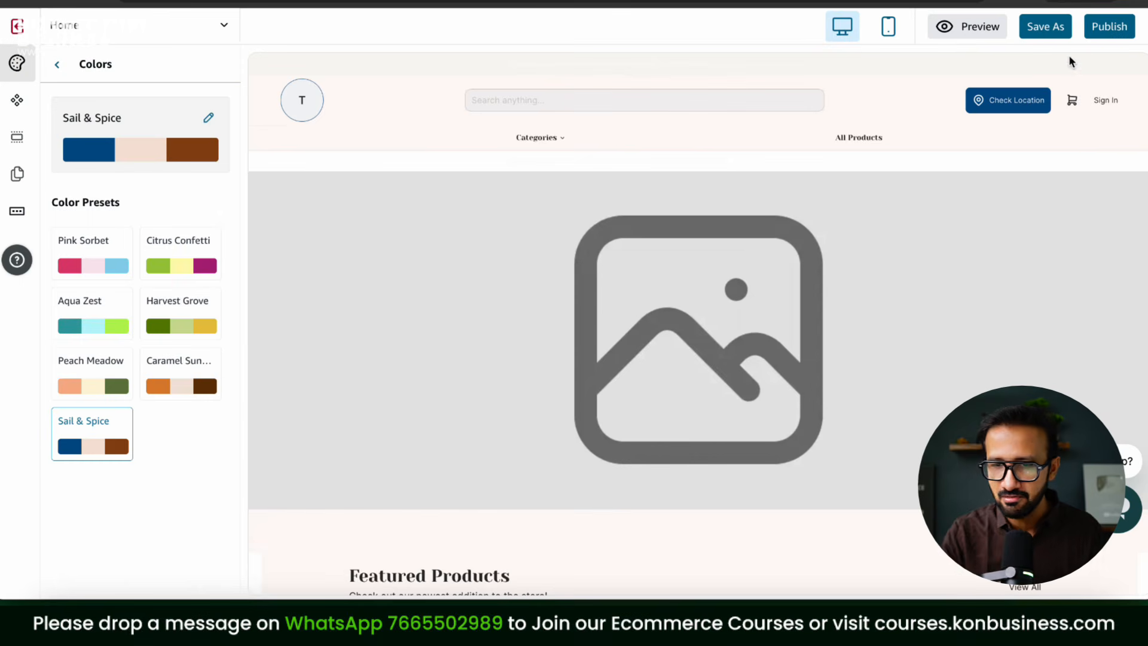
Step: Save the design as a new draft named 'New Website'
left_click(1047, 28)
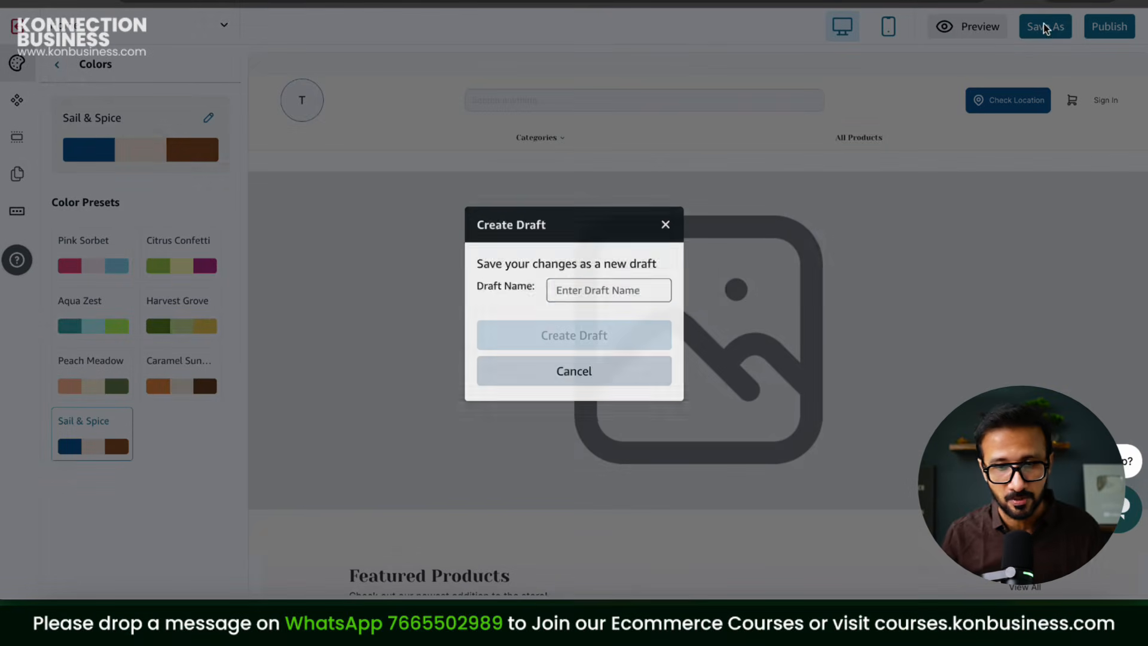
left_click(596, 281)
type("New D")
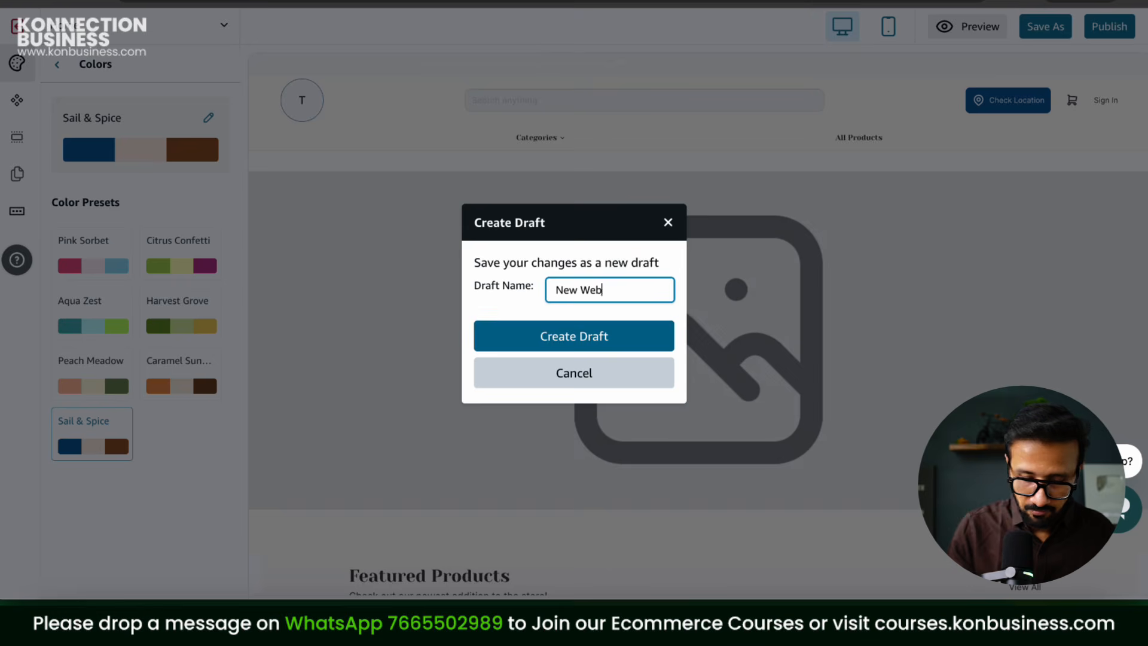
left_click(584, 354)
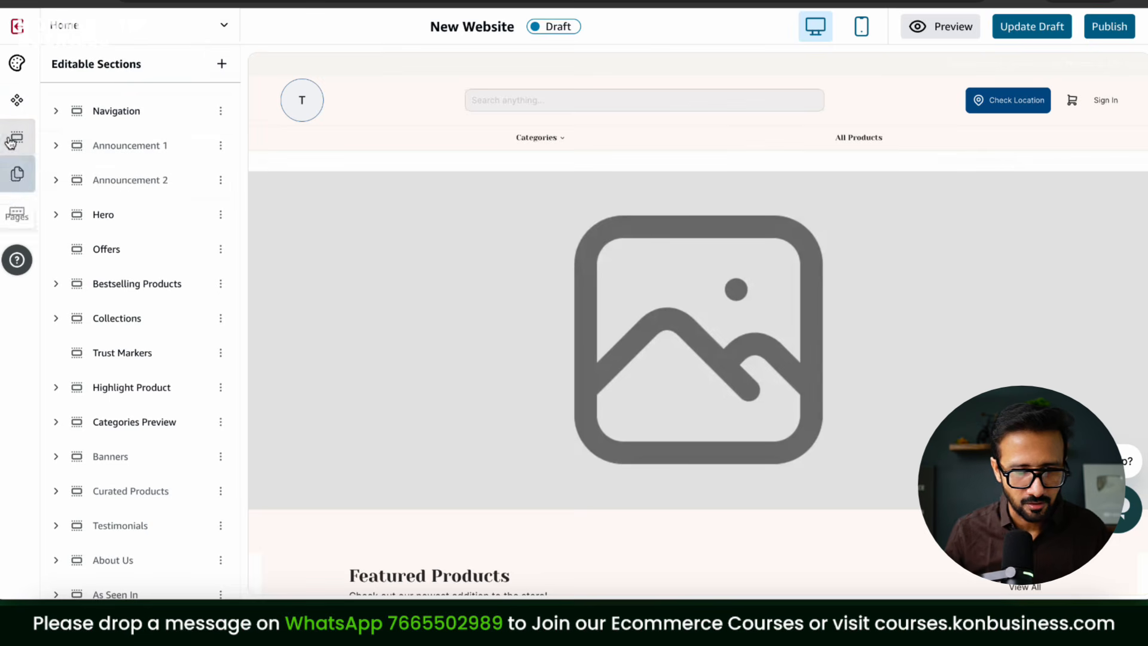
Step: Look through the Pages and Menu panels and dismiss the notice dialog
left_click(18, 175)
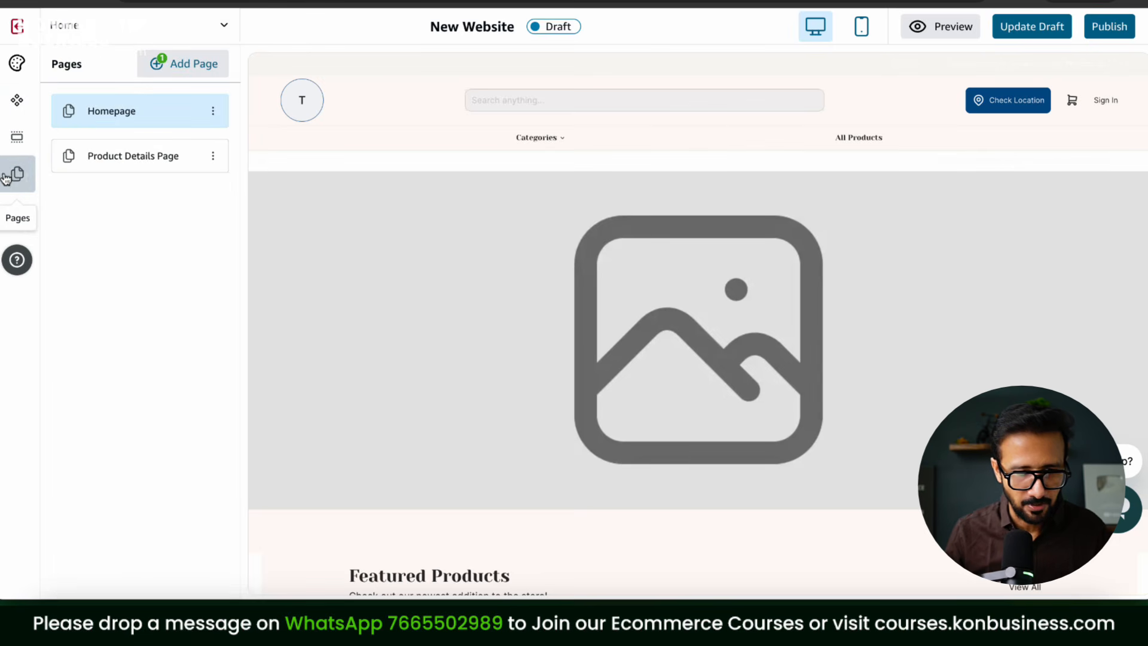
left_click(17, 215)
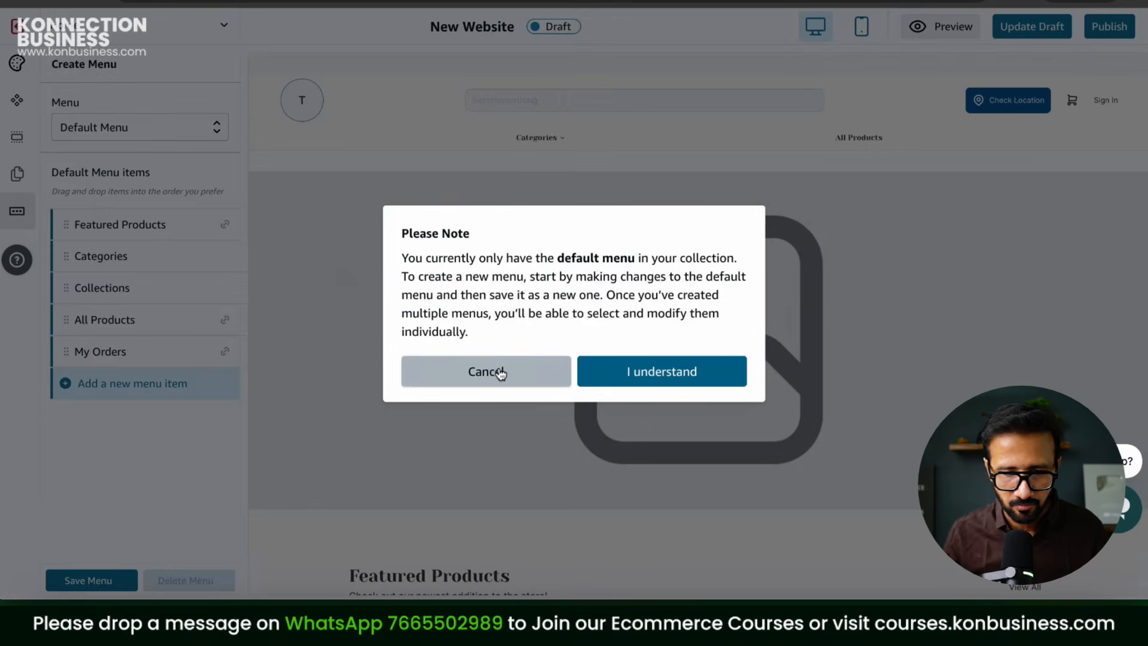
left_click(501, 374)
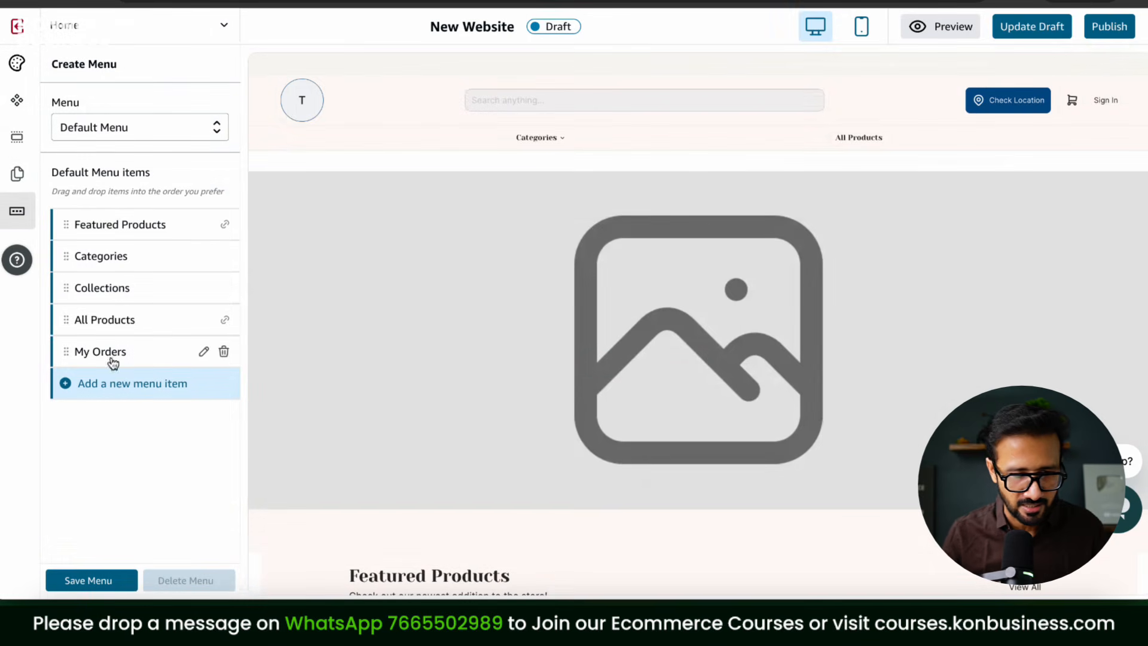
Step: Set the heading font to Bevan after first trying Mouse Memoirs
left_click(15, 65)
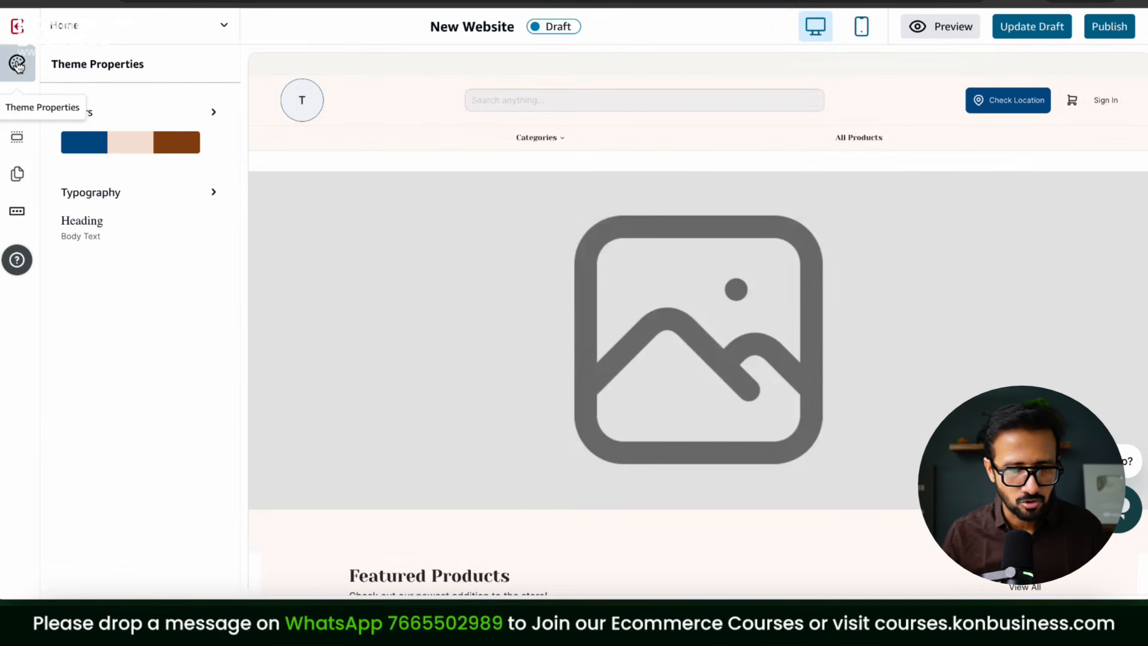
left_click(153, 200)
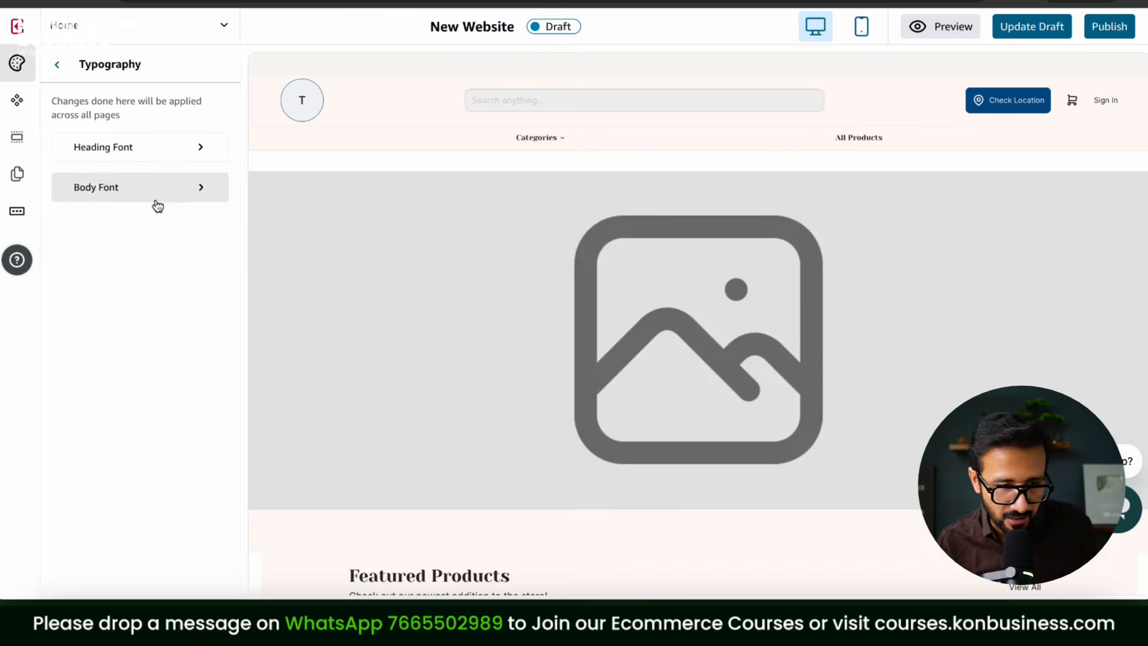
left_click(152, 152)
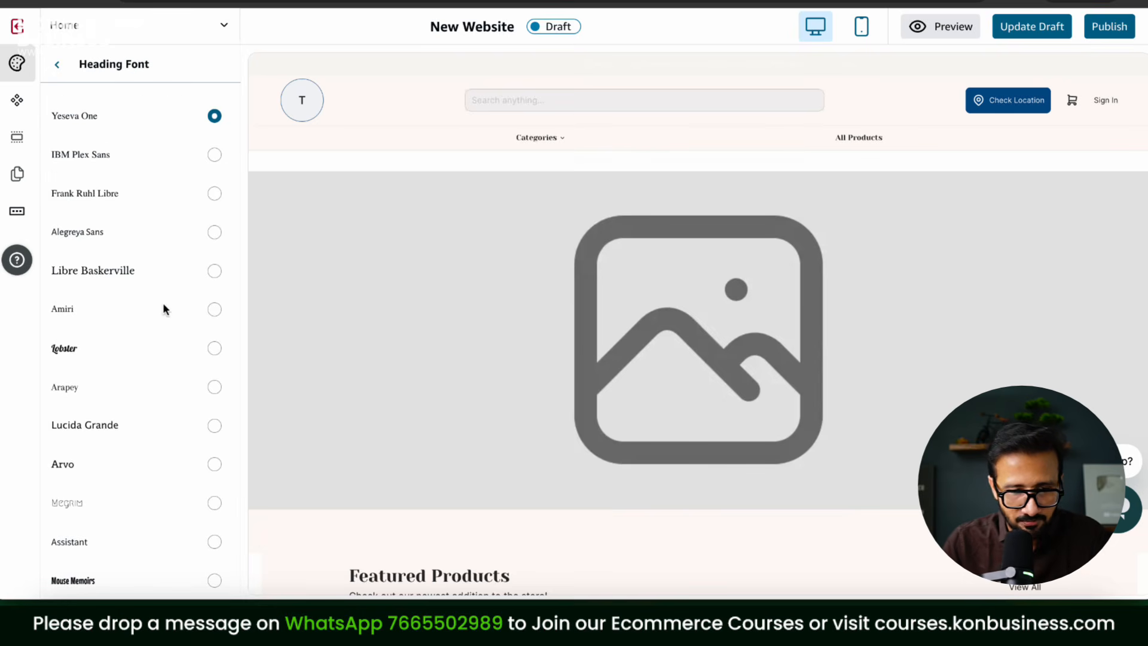
scroll(179, 355, "down", 2)
scroll(179, 353, "down", 1)
left_click(215, 439)
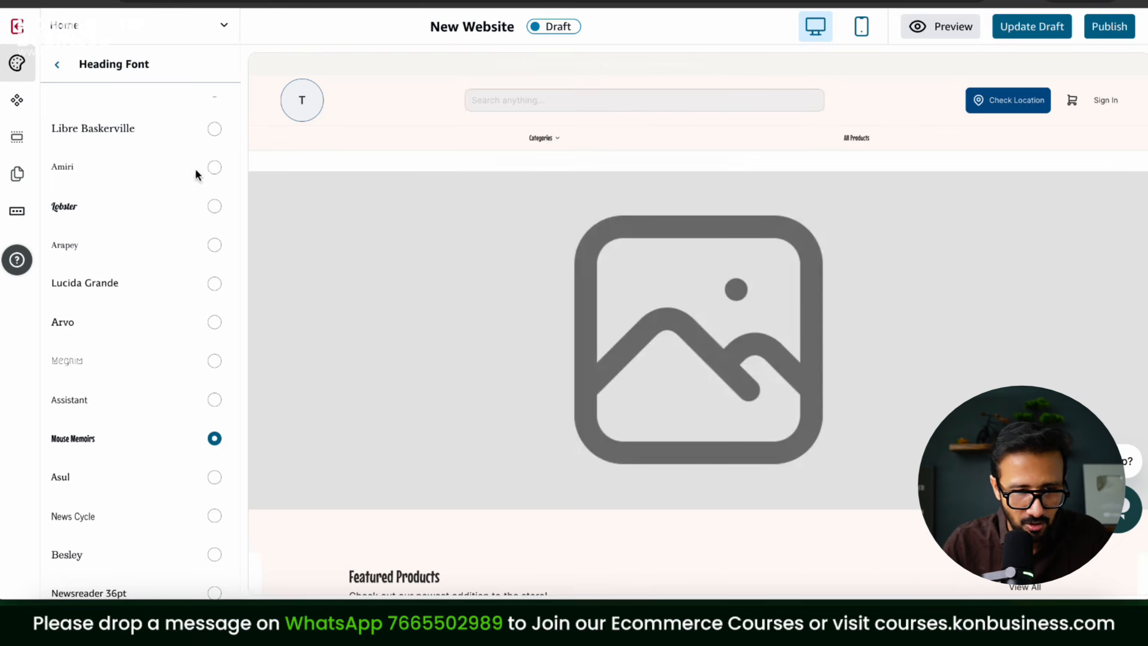
scroll(195, 289, "down", 5)
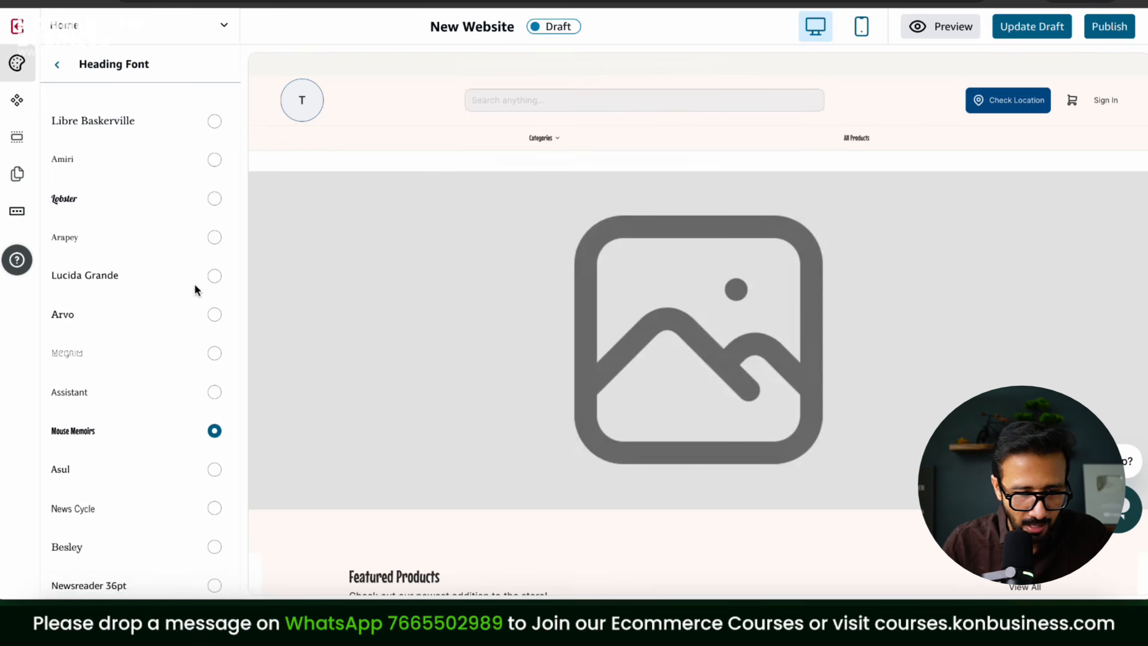
left_click(215, 359)
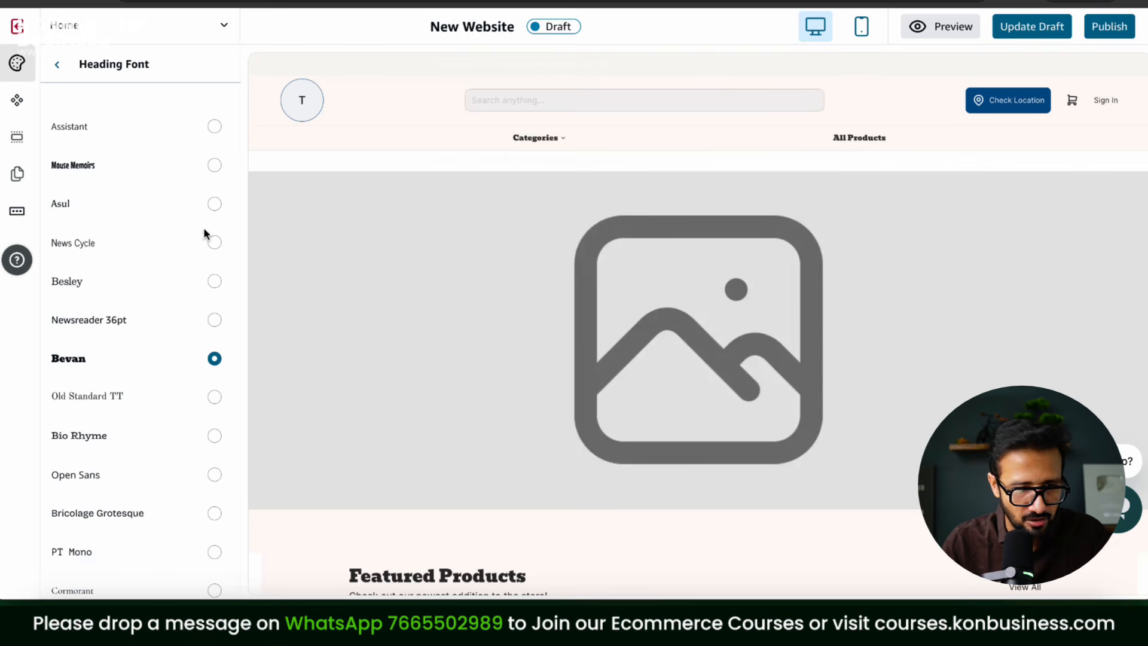
scroll(203, 234, "up", 8)
Step: Set the body font to Roboto Mono
left_click(54, 66)
left_click(137, 193)
scroll(195, 343, "down", 12)
scroll(195, 349, "down", 5)
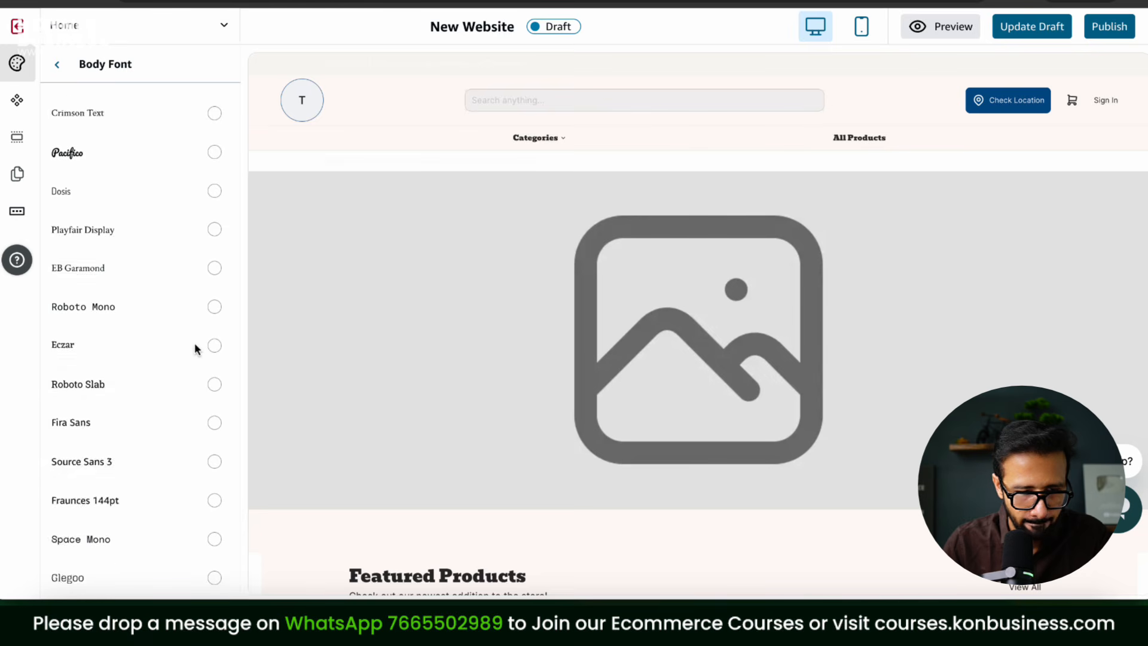
left_click(214, 192)
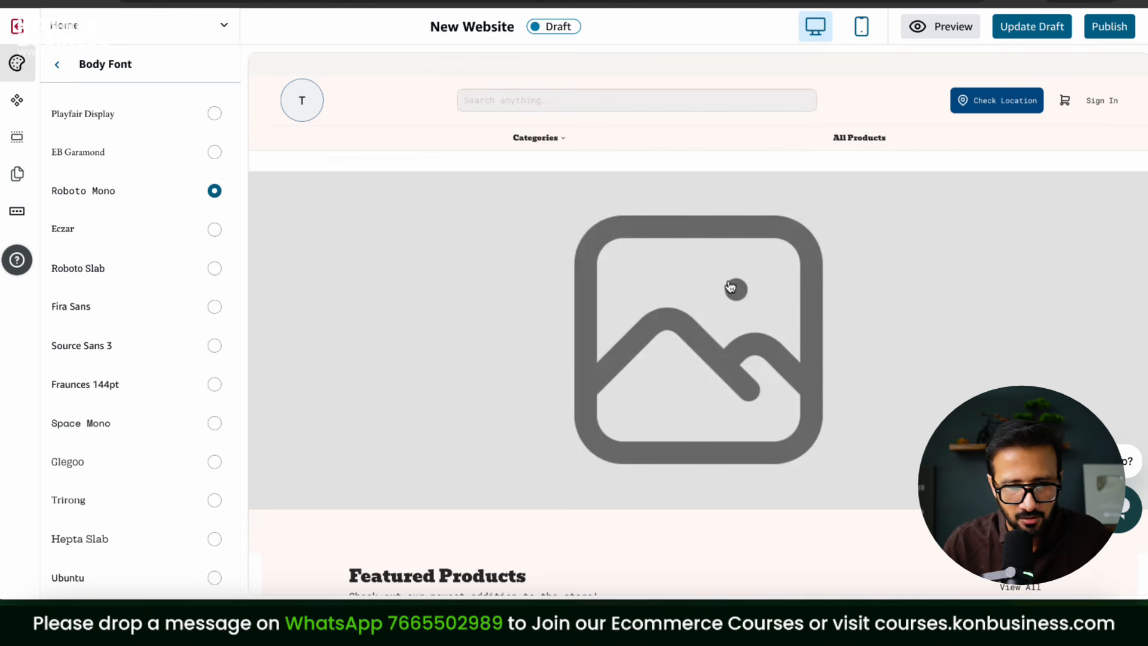
scroll(861, 292, "down", 7)
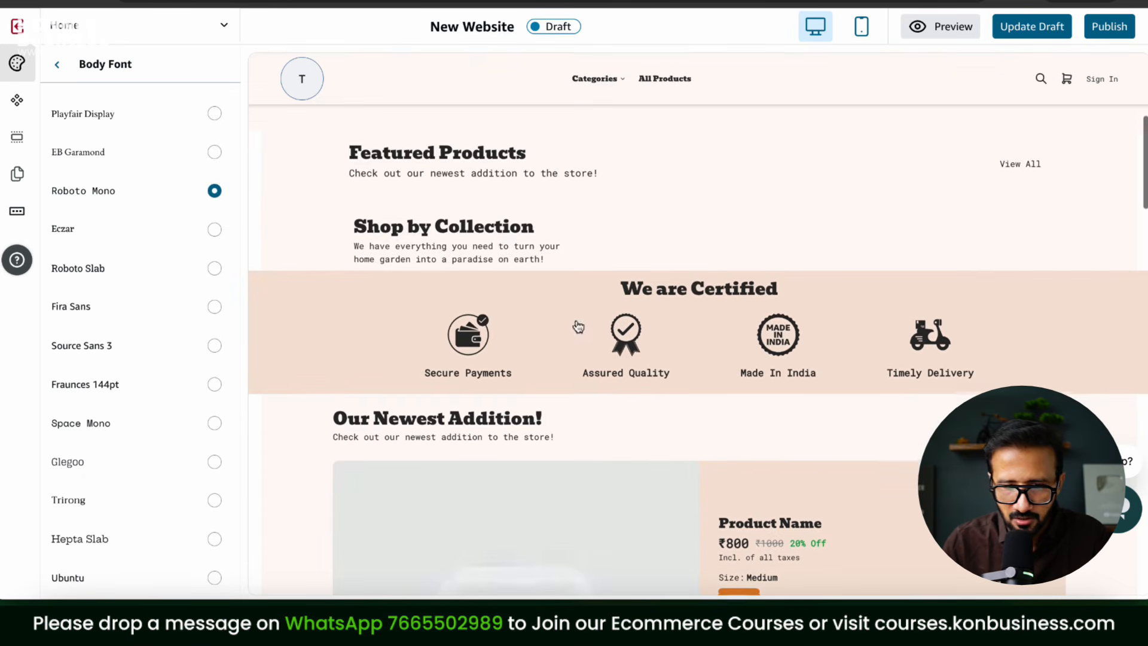
scroll(757, 460, "up", 7)
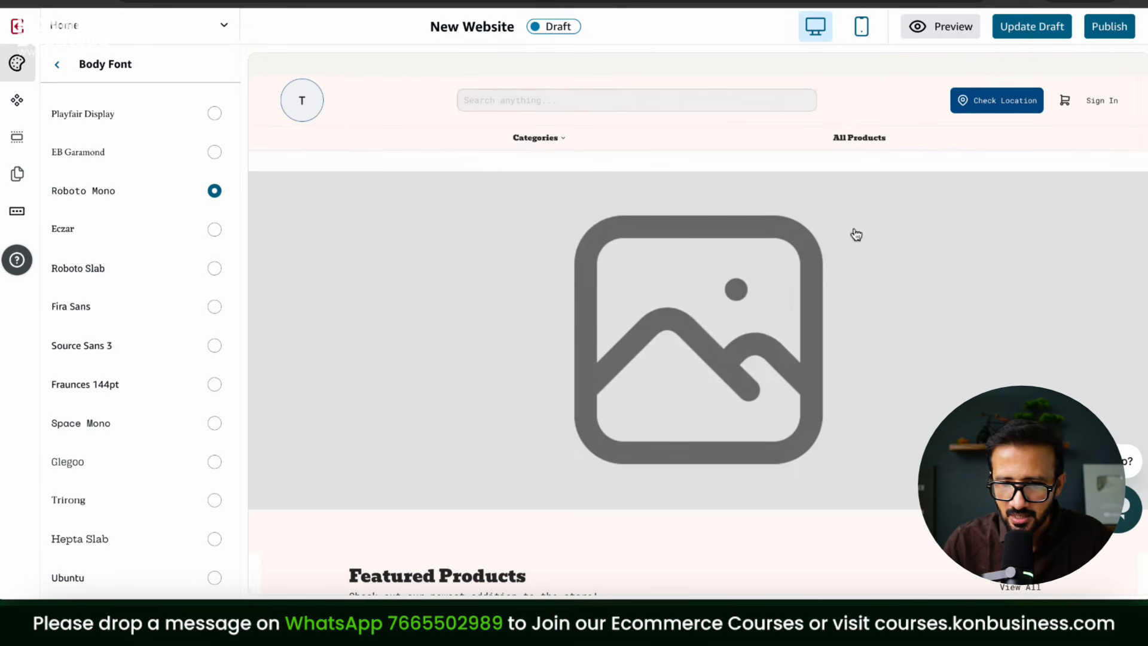
Step: Save the font changes to the draft and bring up the Announcement 1 bar settings
left_click(1045, 40)
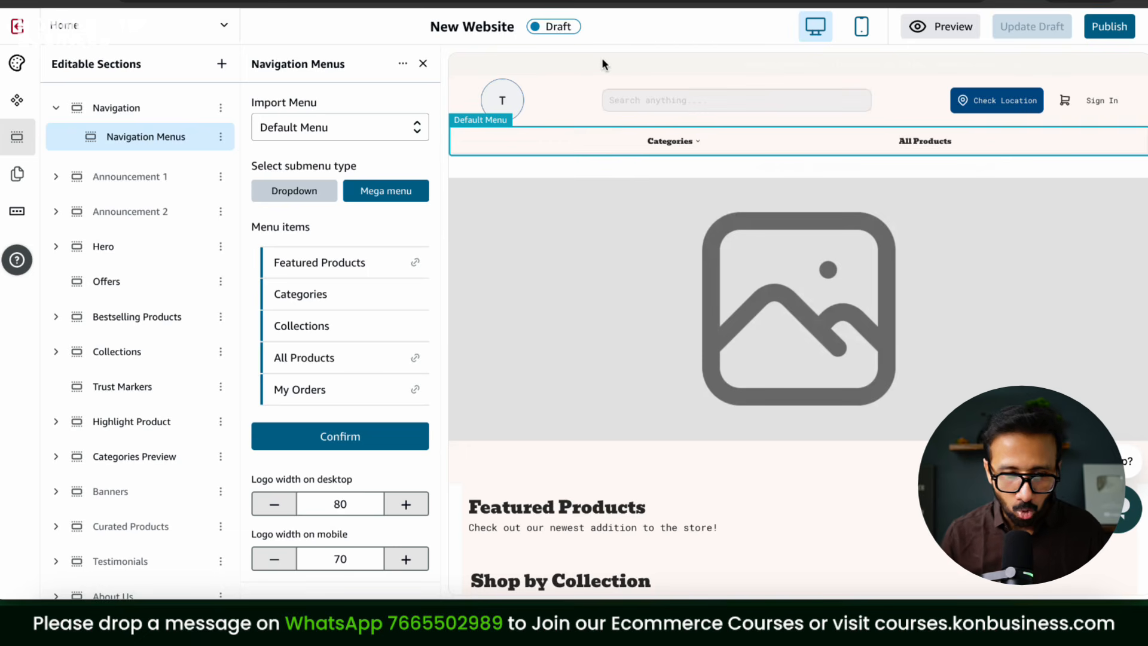
left_click(202, 177)
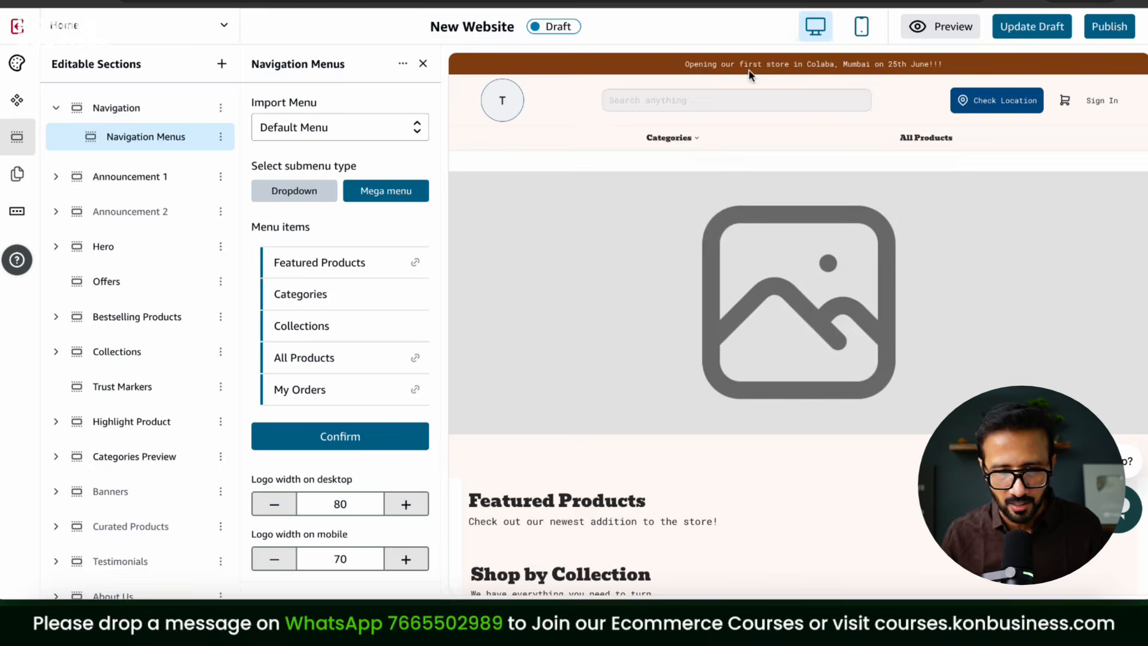
left_click(787, 71)
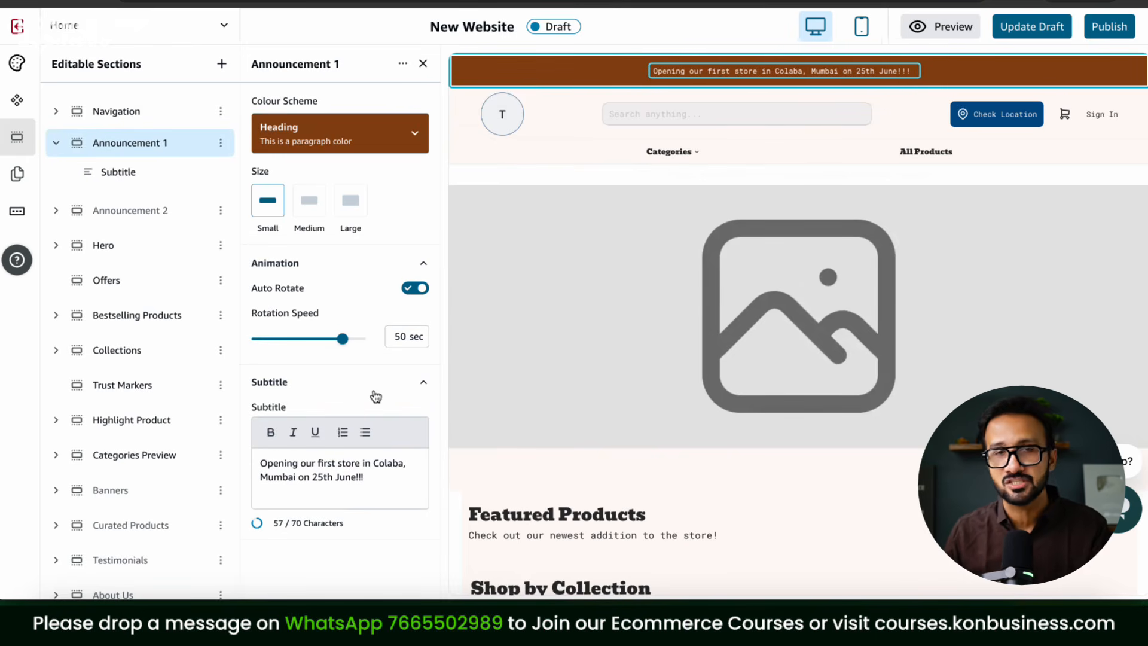
Step: Change the announcement text to 'New offer Available Buy 1 Get 1 Free!!' and set its size to Large
left_click(387, 482)
key("ctrl+a")
type("New o")
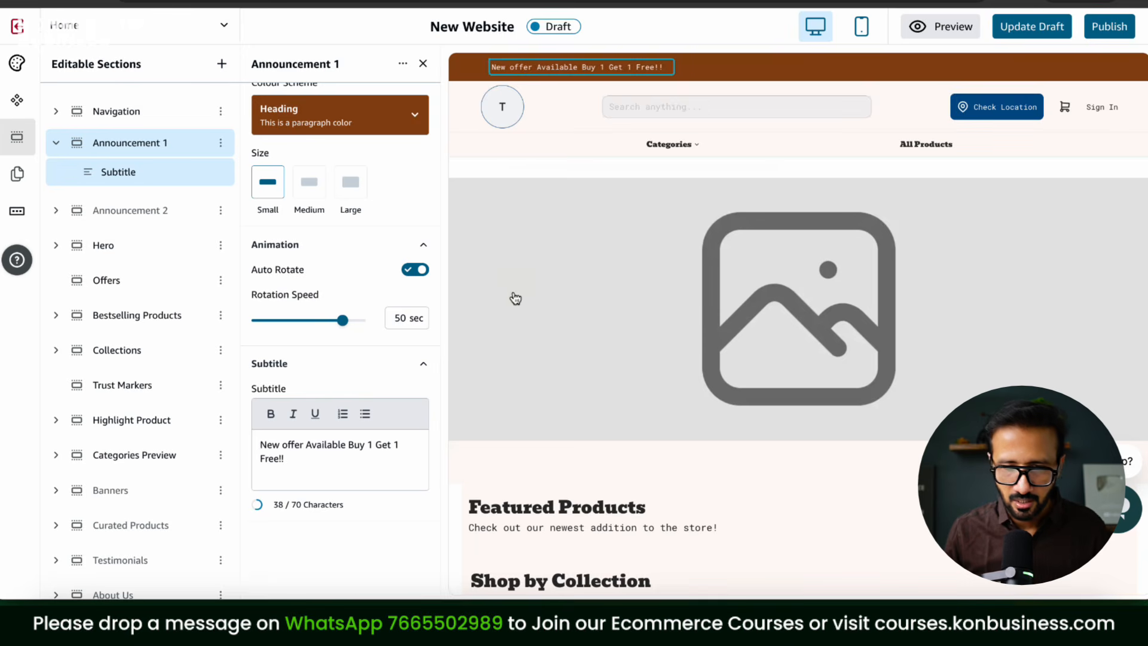
scroll(515, 299, "down", 5)
scroll(302, 326, "up", 1)
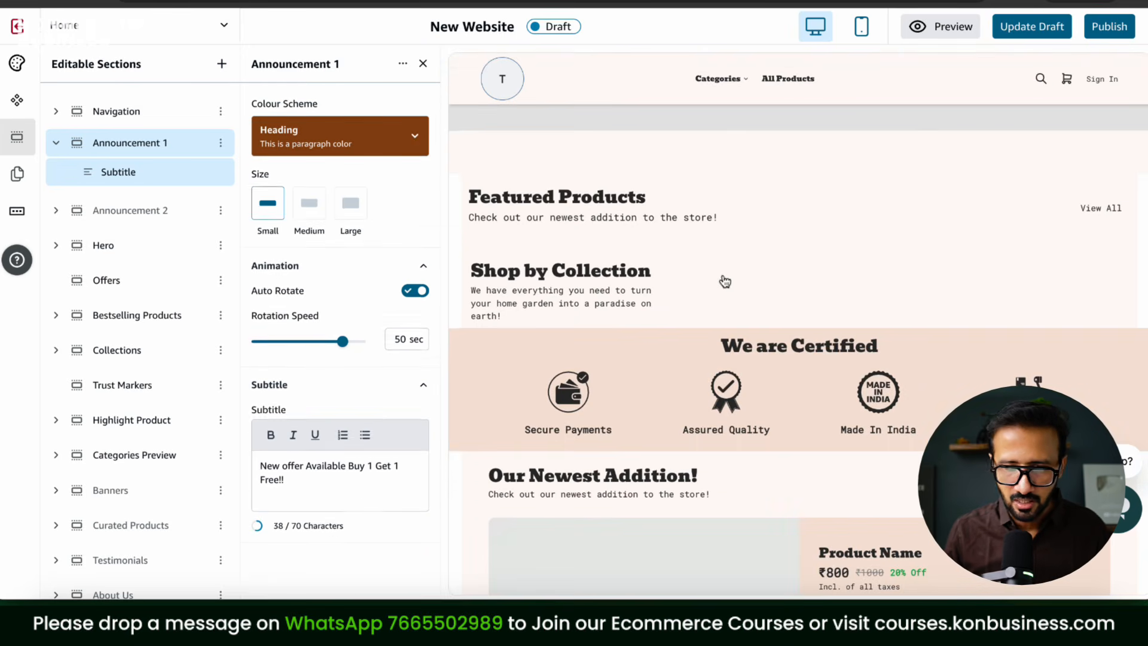
scroll(725, 282, "up", 5)
left_click(351, 221)
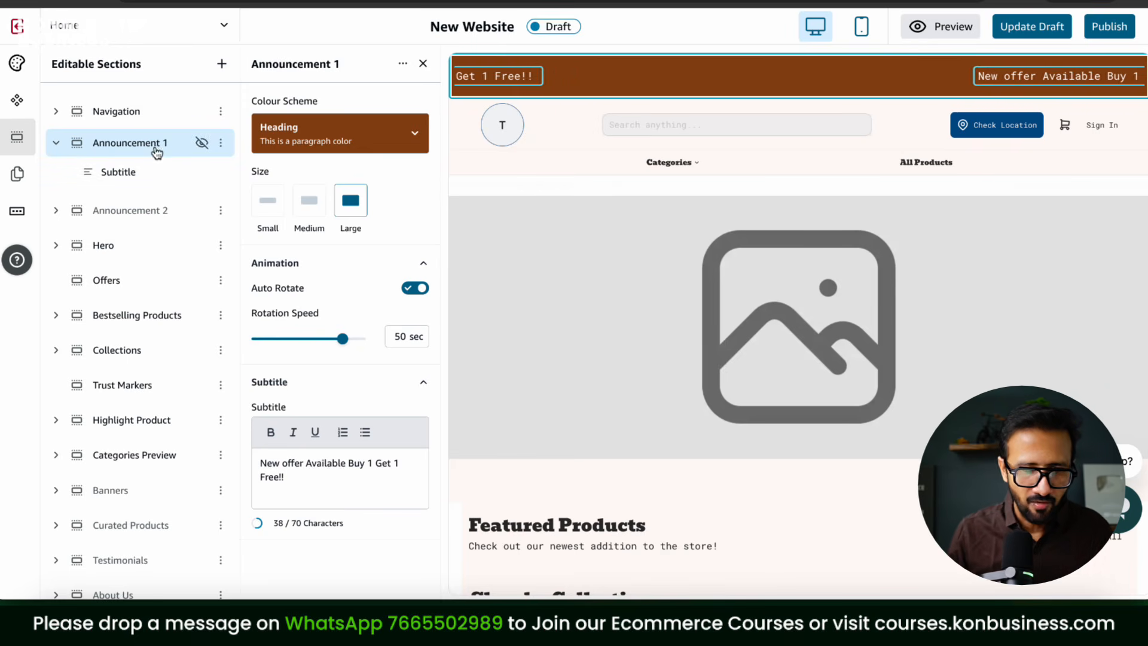
Step: Remove the Announcement 2 section, keeping Announcement 1 visible
left_click(200, 145)
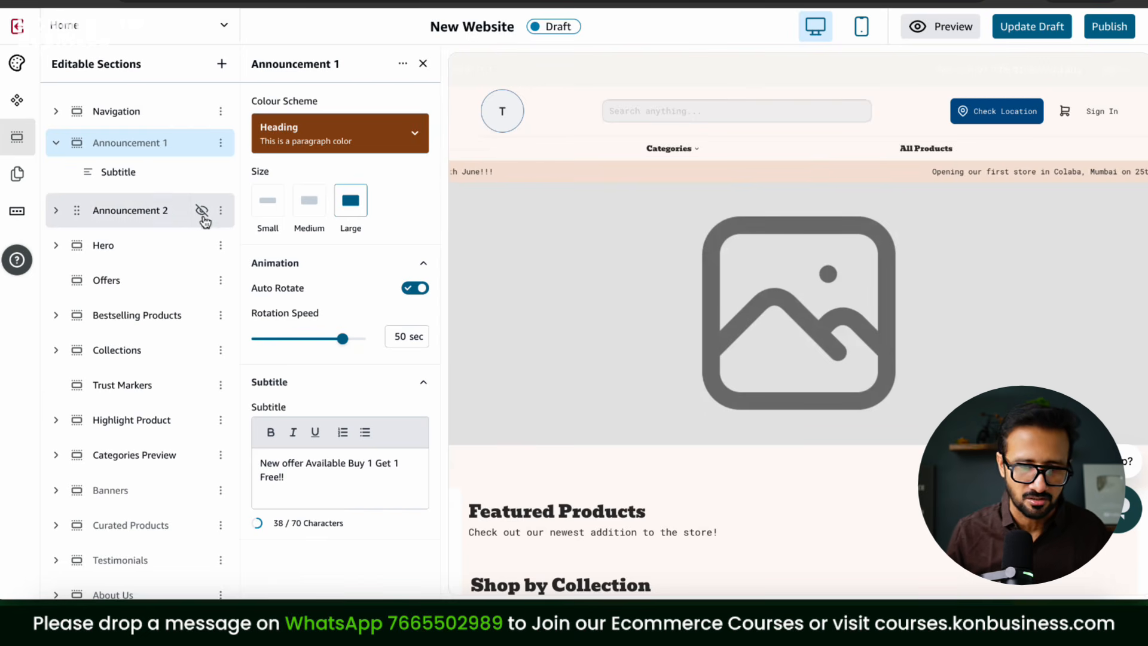
left_click(201, 217)
left_click(202, 145)
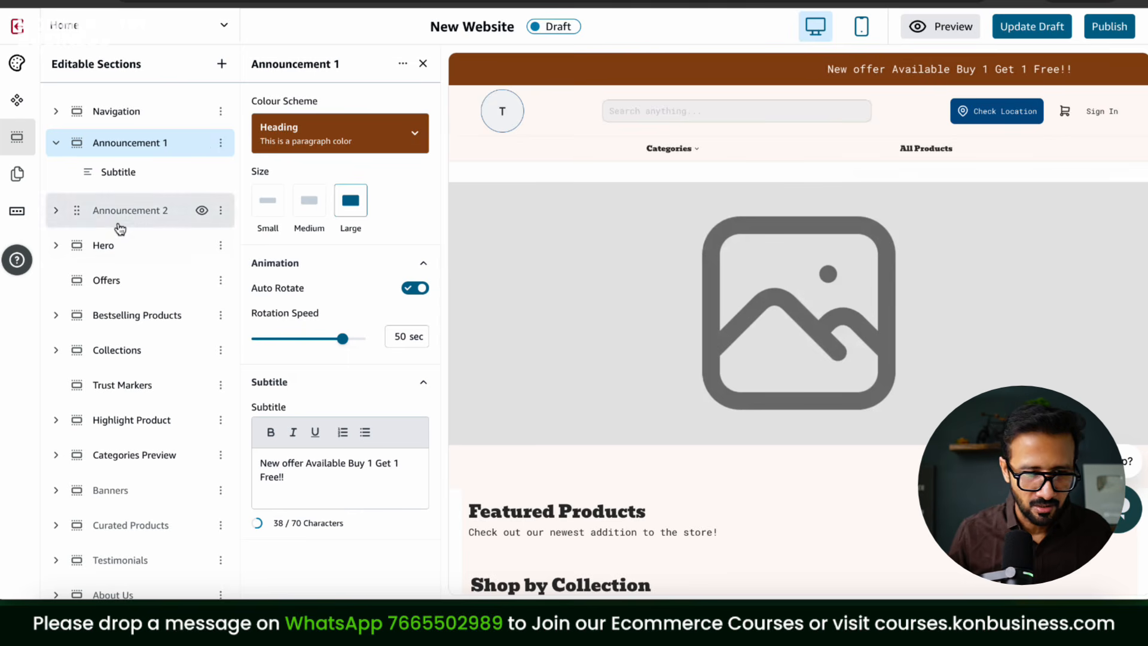
left_click(220, 212)
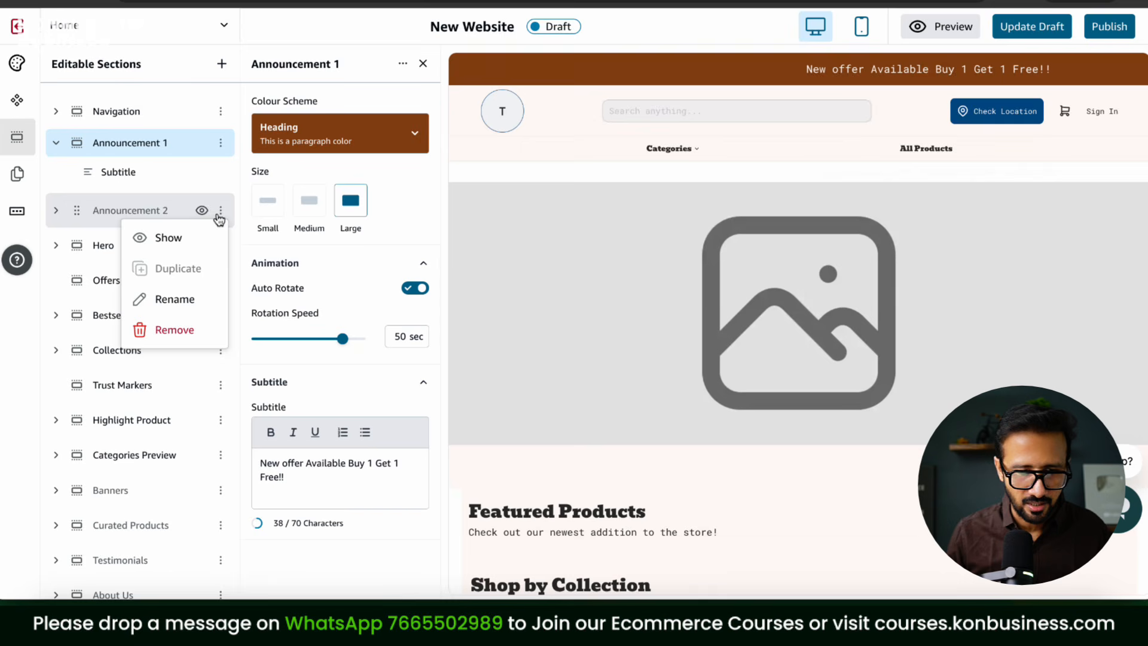
left_click(195, 329)
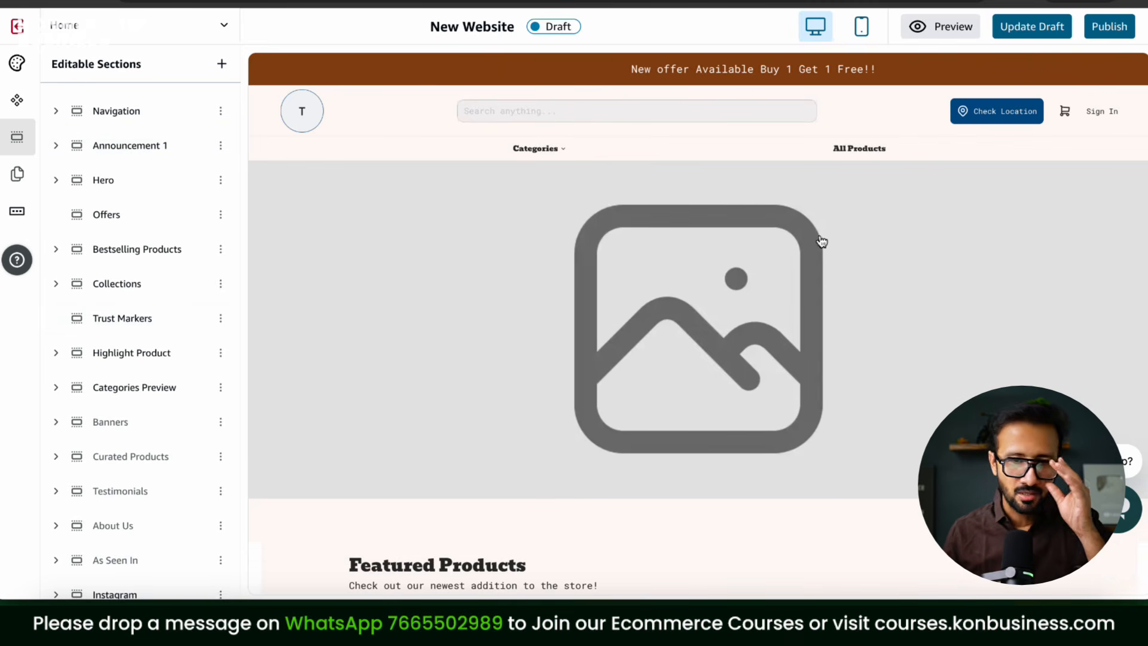
left_click(559, 155)
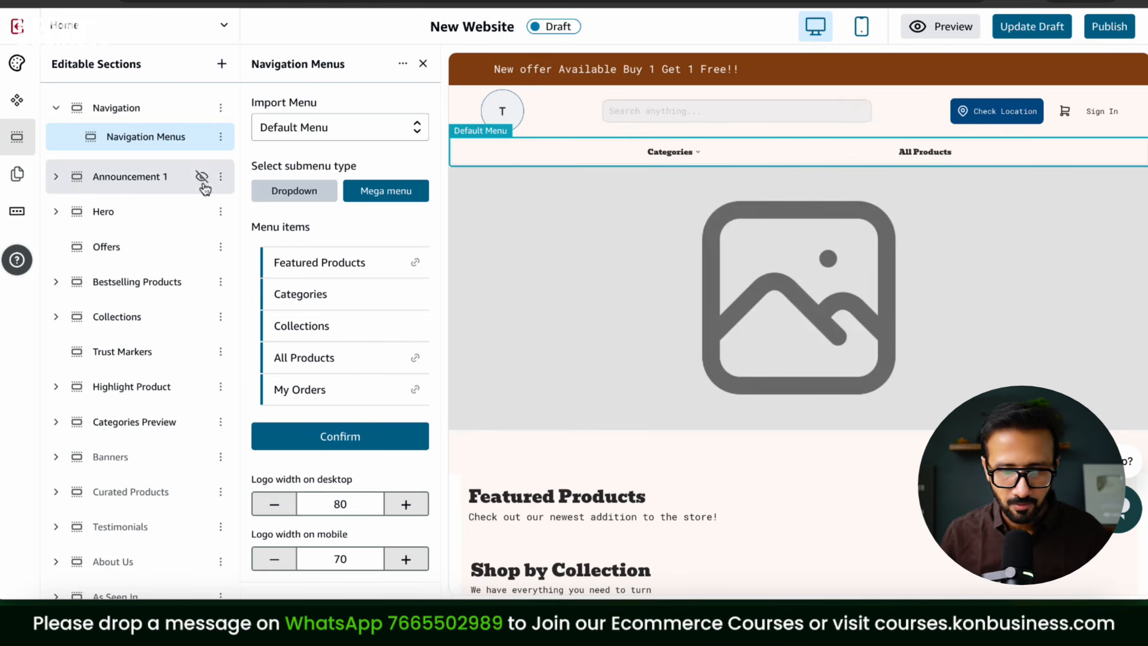
Step: Upload the Hulk sneakers banner as Hero Slide 1's desktop image
left_click(56, 216)
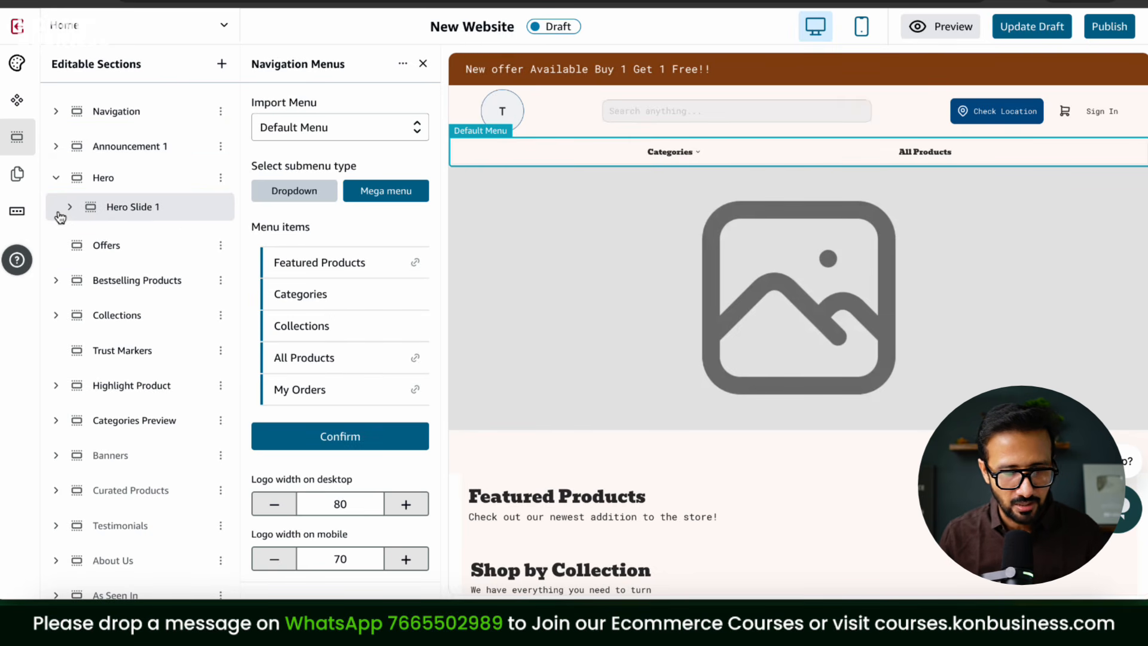
left_click(133, 217)
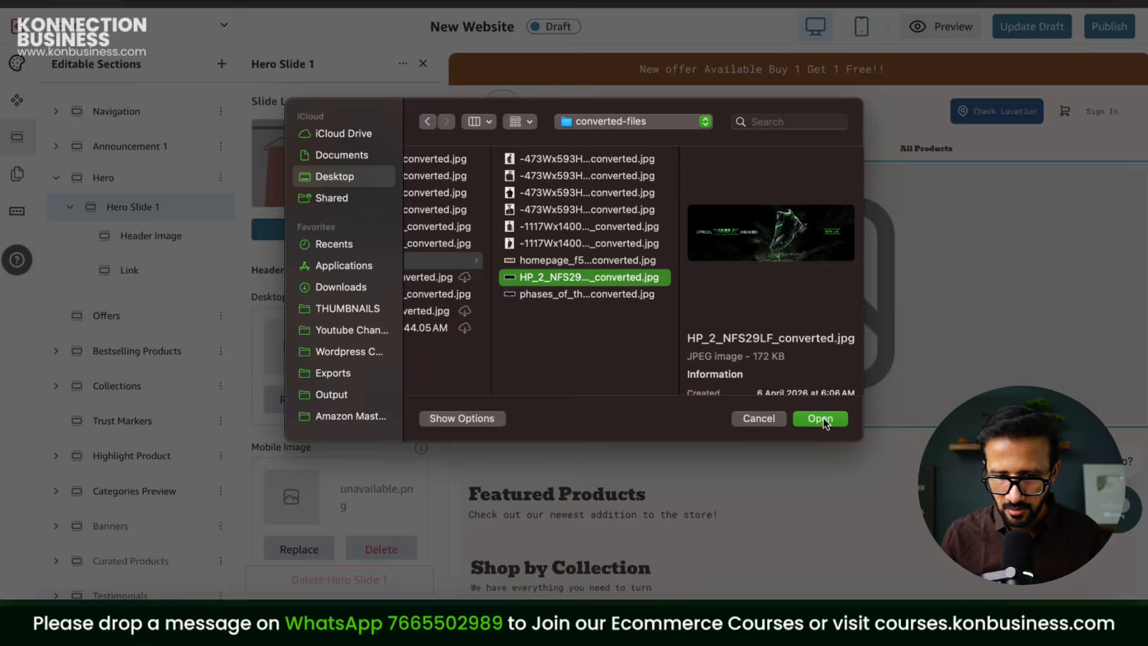
left_click(822, 418)
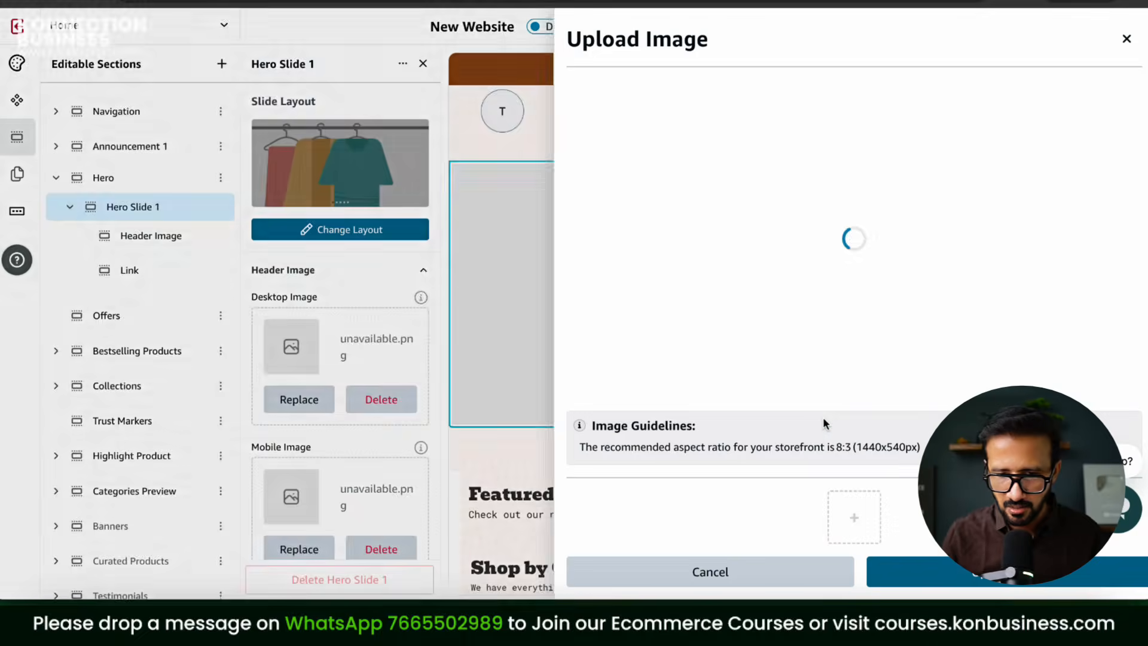
left_click(933, 573)
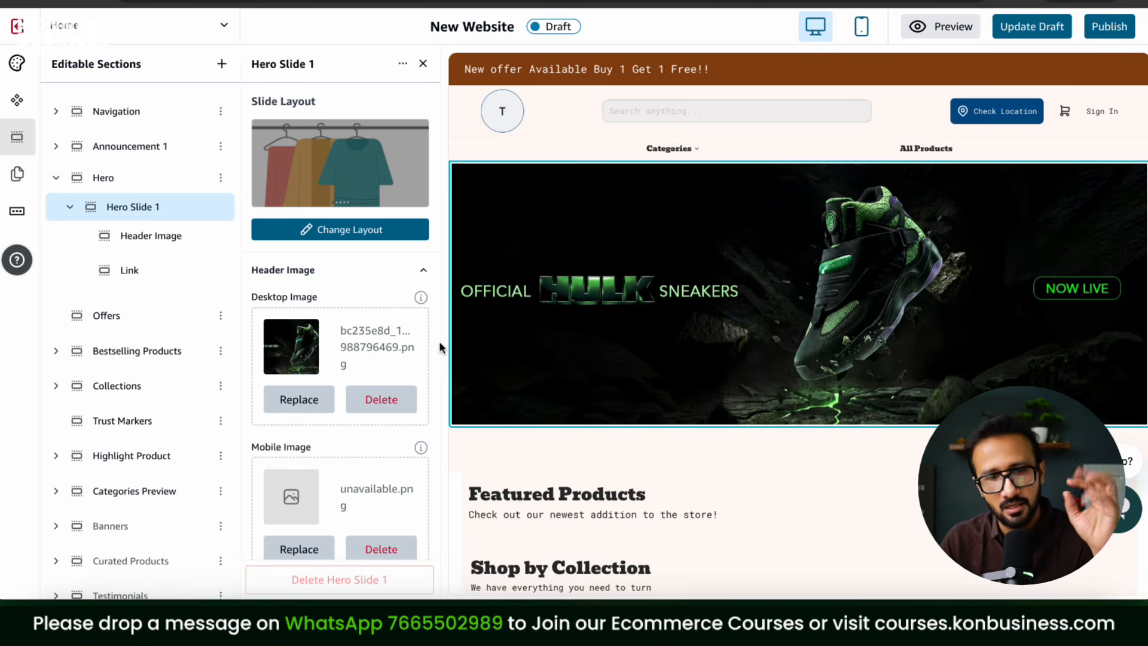
Step: Preview the banner in mobile and desktop layouts, leaving the overlay opacity at 0%
scroll(389, 350, "down", 1)
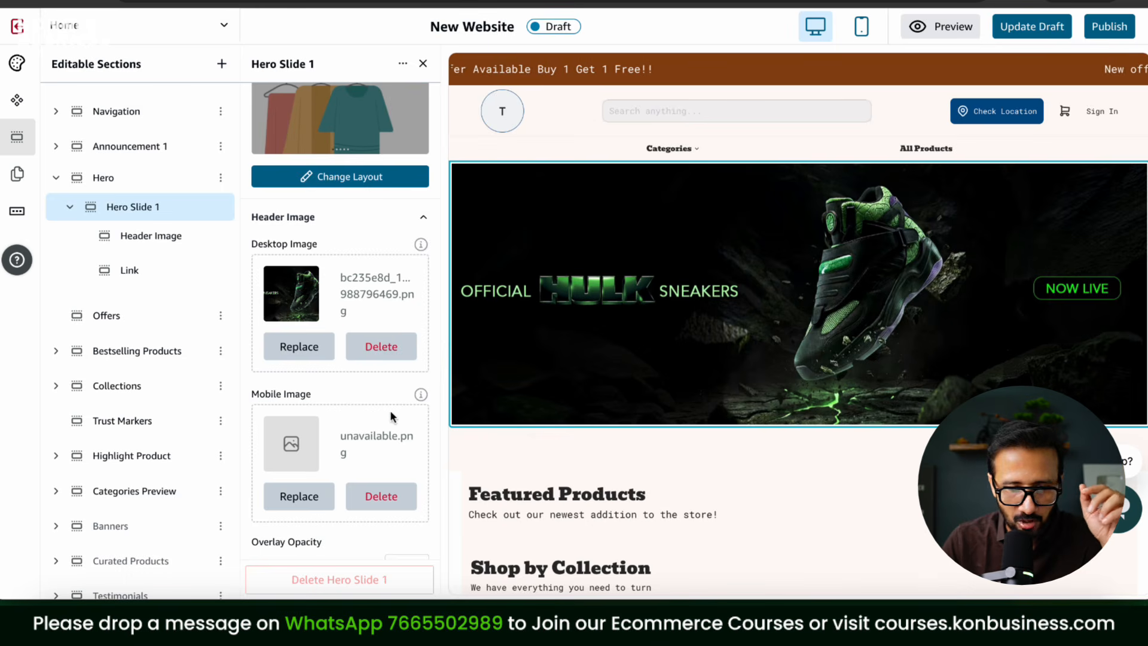
left_click(863, 27)
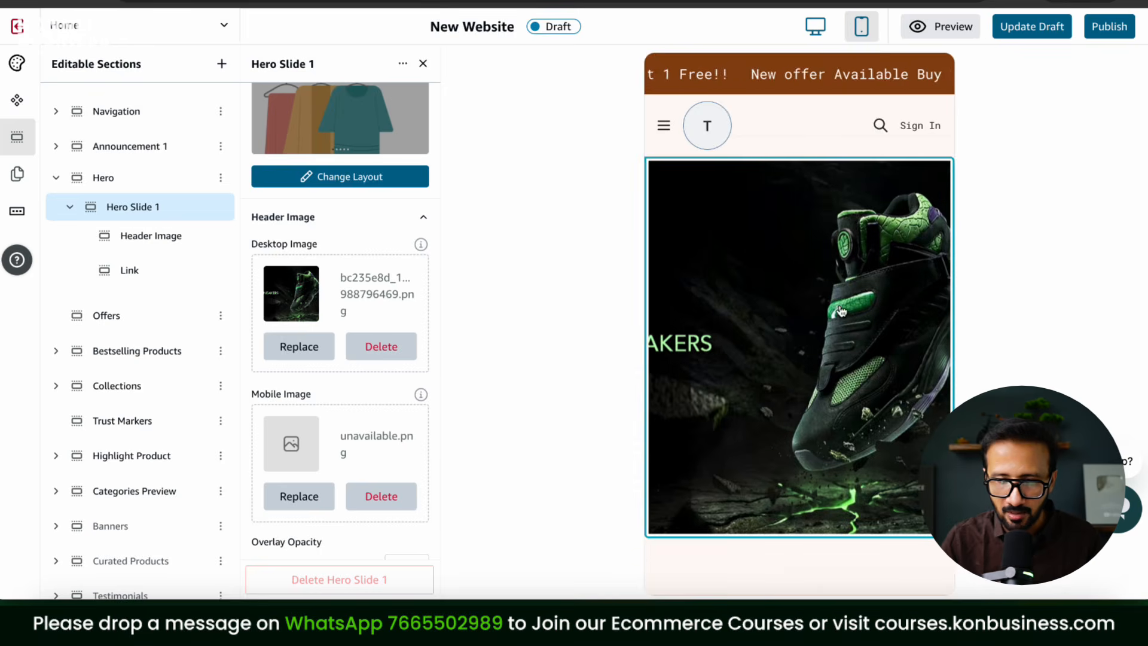
scroll(842, 311, "down", 3)
scroll(841, 311, "up", 3)
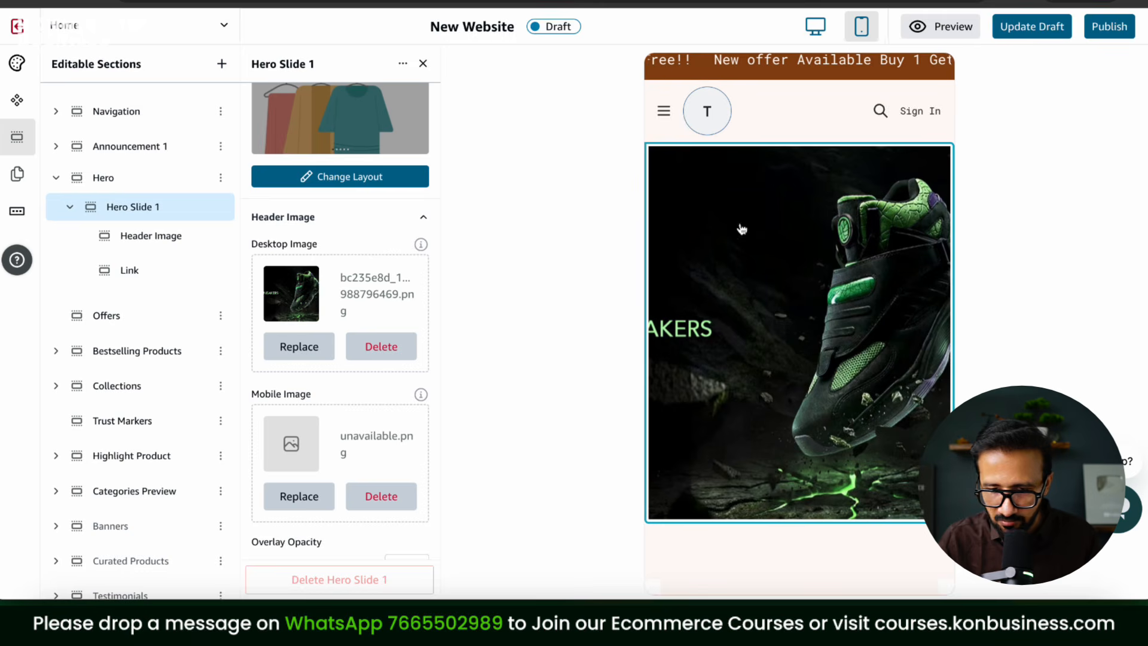
left_click(824, 24)
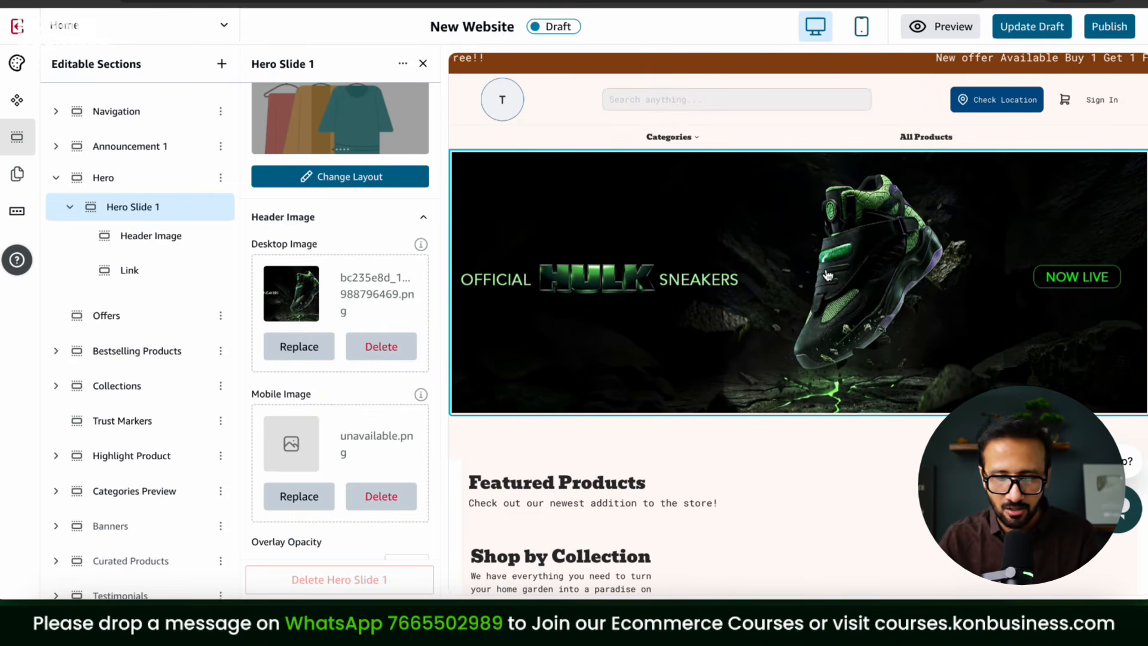
scroll(383, 288, "down", 3)
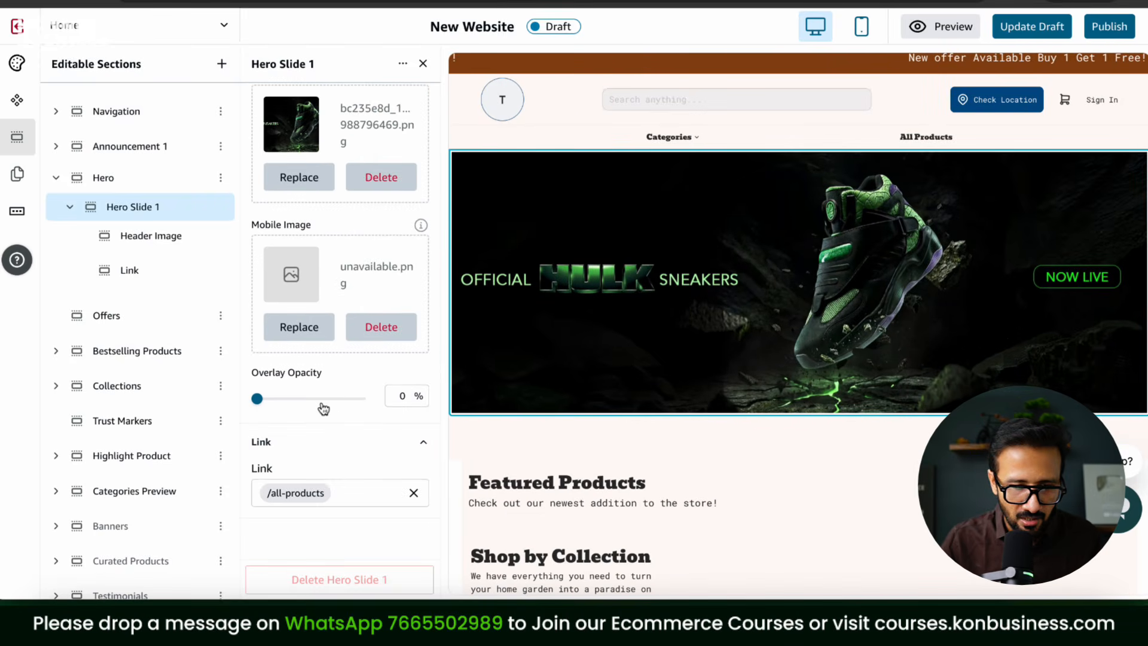
scroll(260, 404, "up", 1)
left_click_drag(261, 404, 180, 466)
scroll(340, 383, "down", 2)
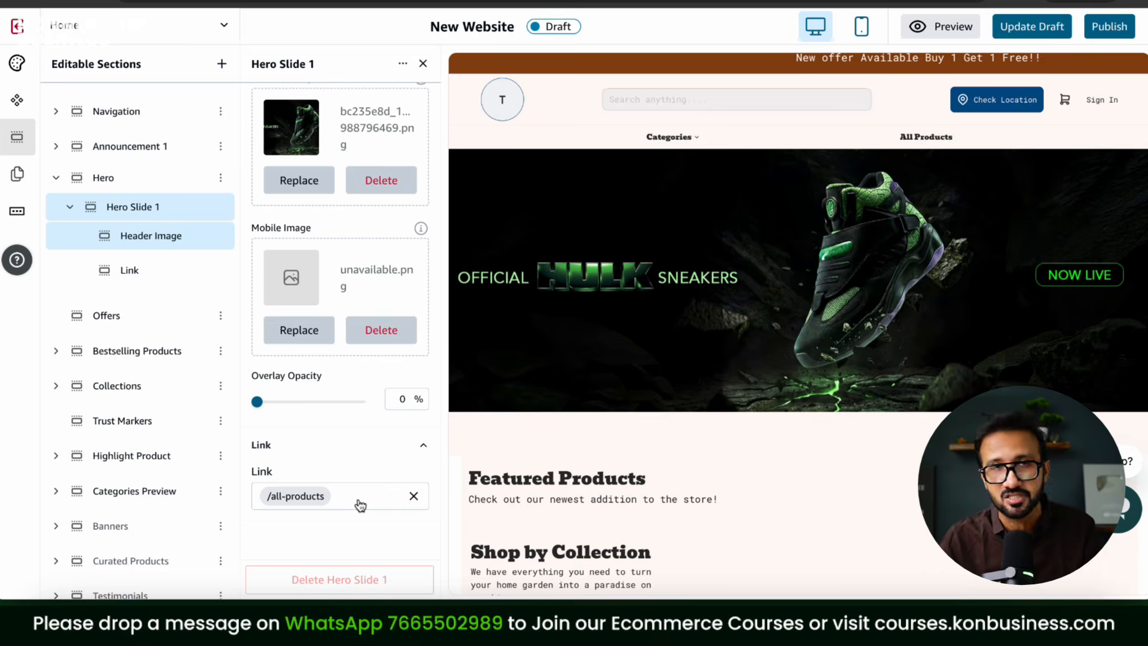
Step: Link the hero slide to the All Products page and update the draft
left_click(358, 502)
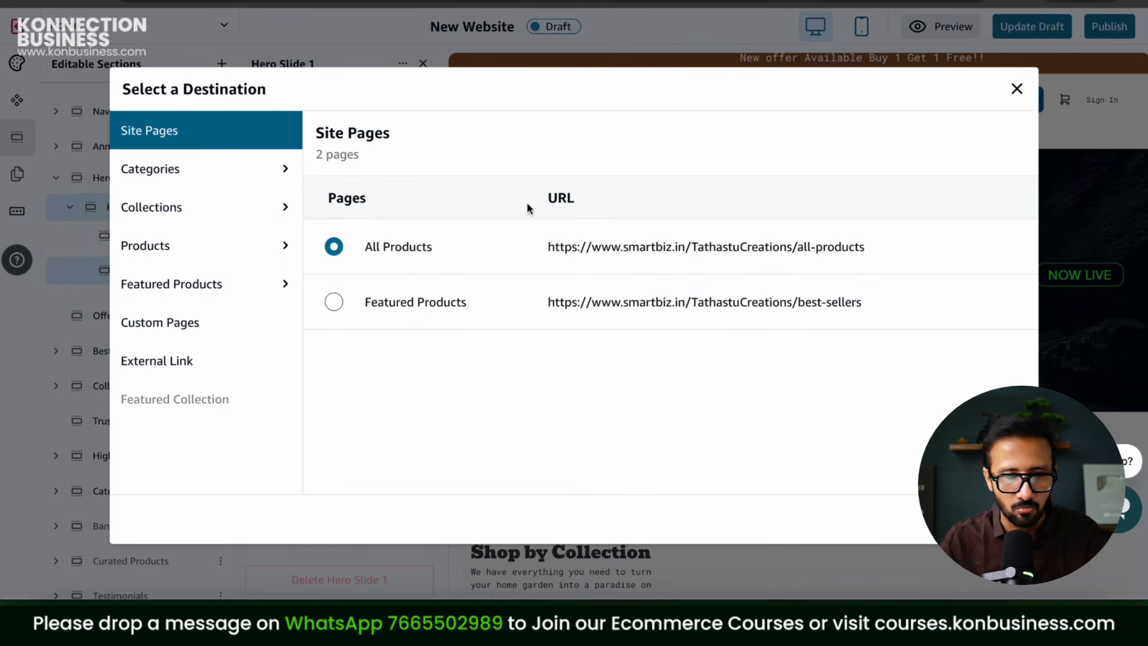
left_click(1018, 93)
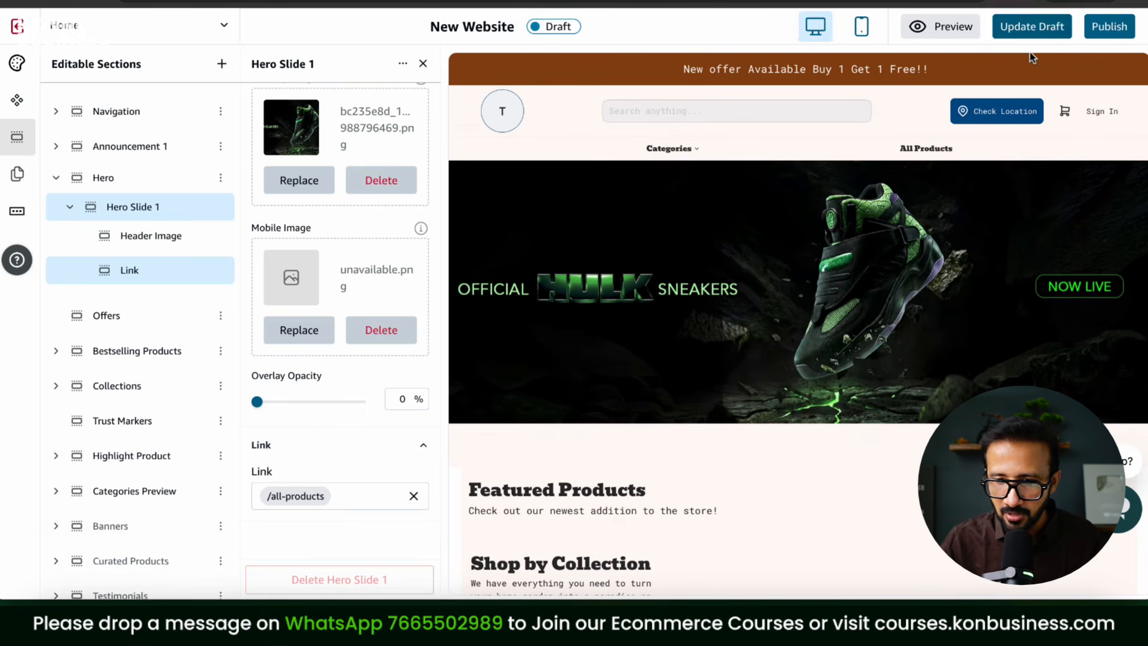
left_click(1032, 26)
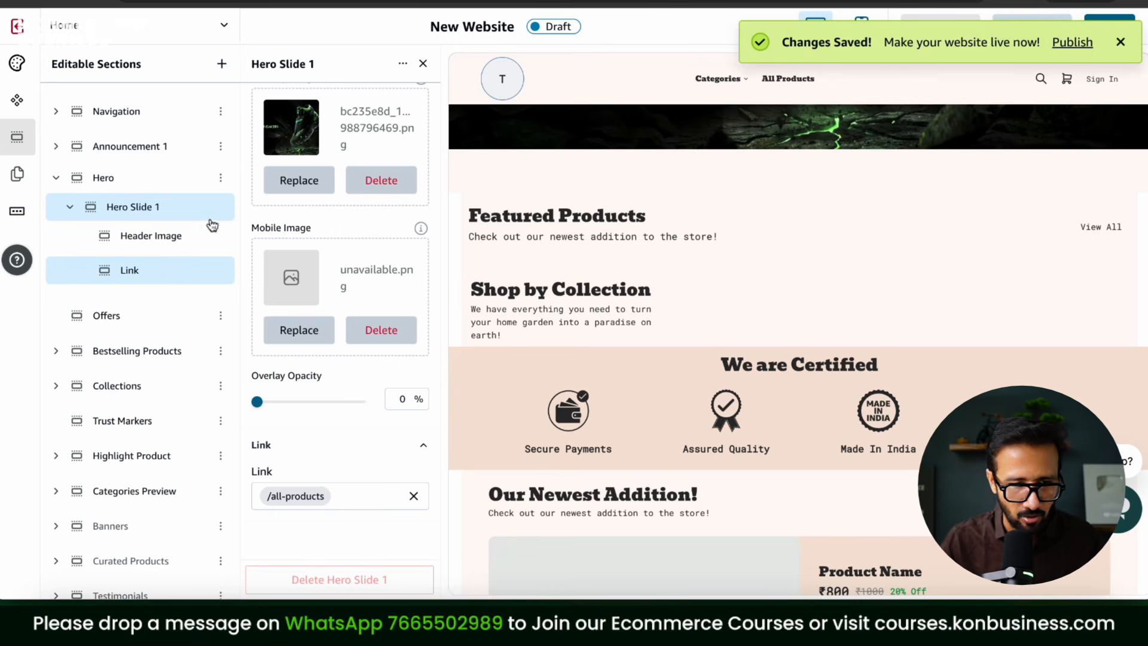
Step: Collapse the Hero section and expand the Bestselling Products section
left_click(136, 246)
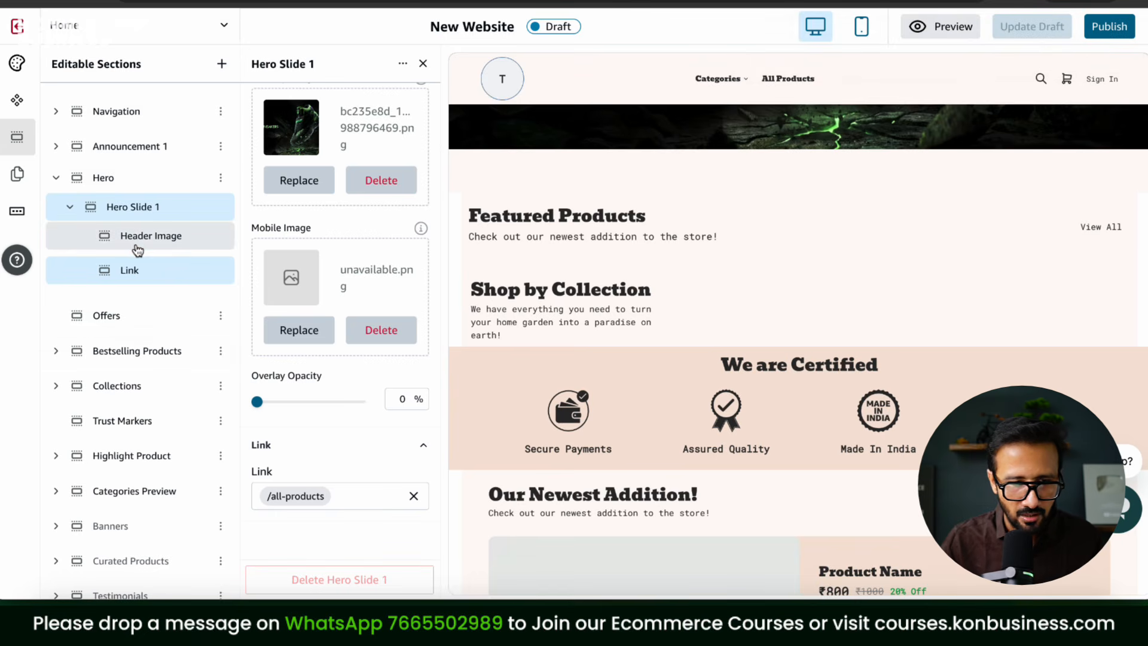
left_click(56, 180)
left_click(56, 248)
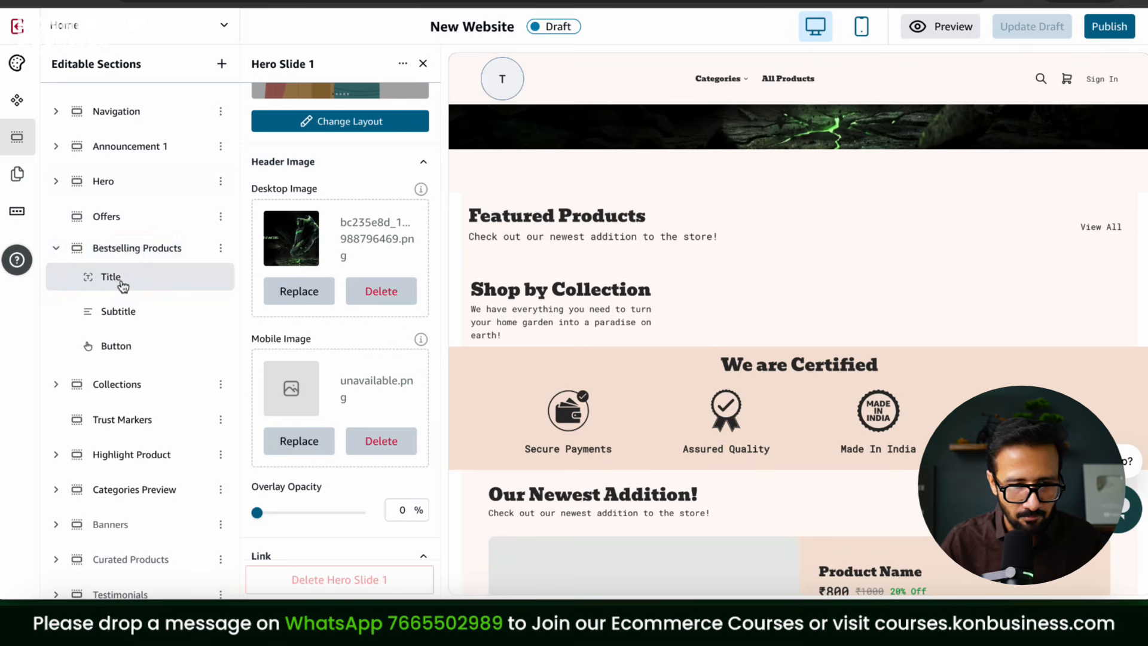
Step: Inspect the Bestselling Products section, briefly hiding and unhiding it before collapsing it
left_click(121, 281)
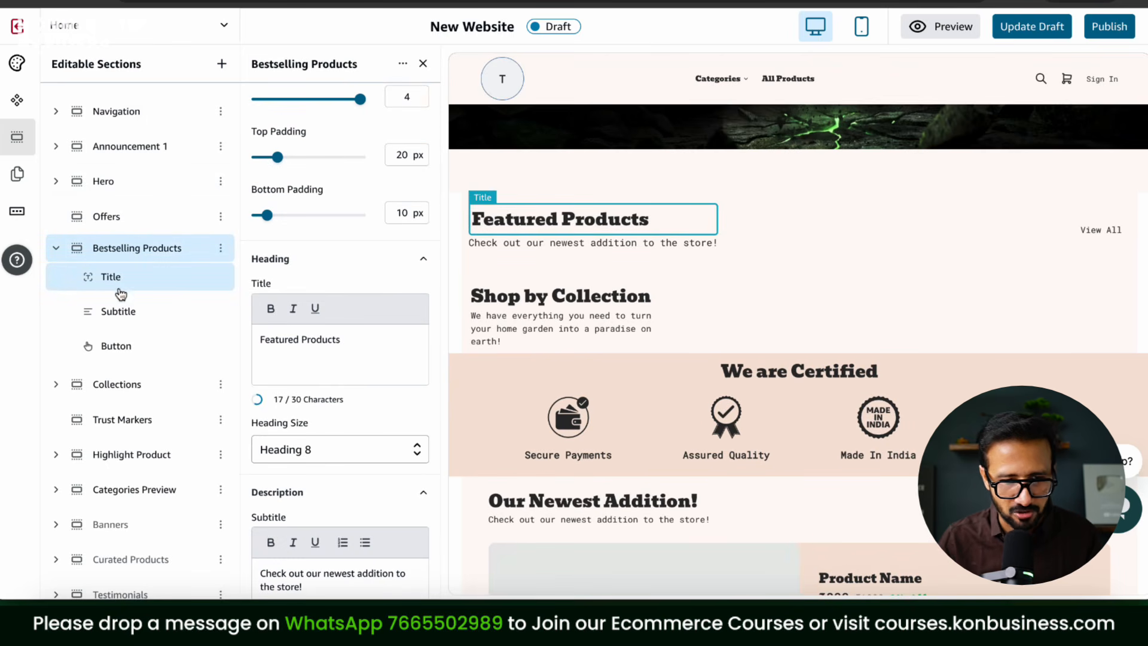
left_click(567, 244)
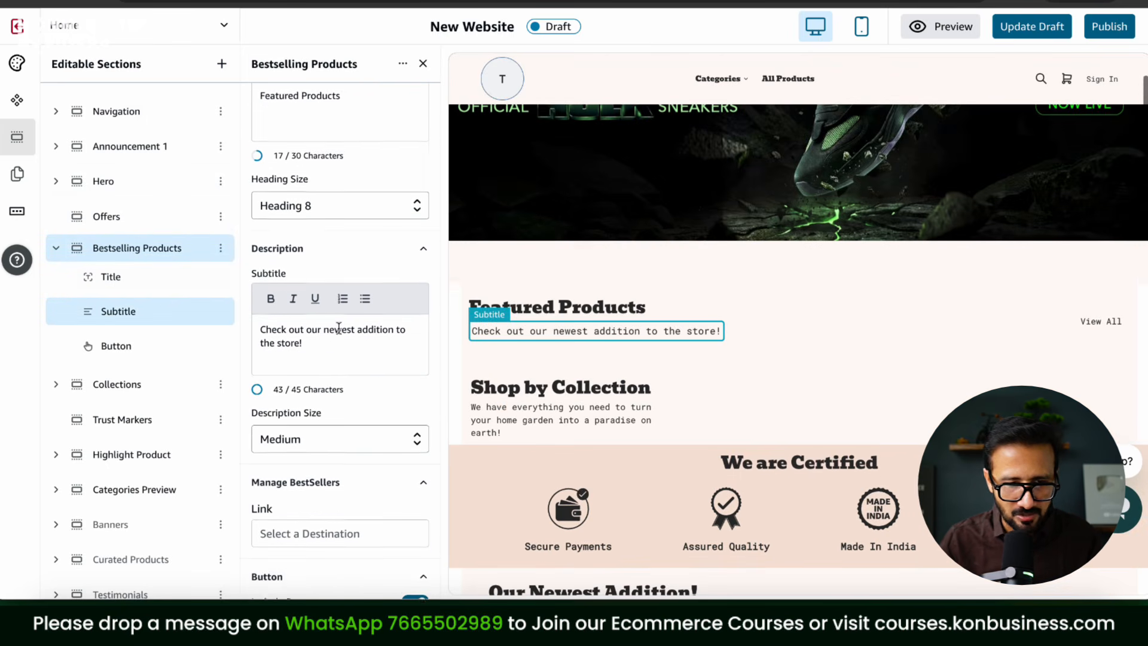
left_click(220, 247)
left_click(191, 282)
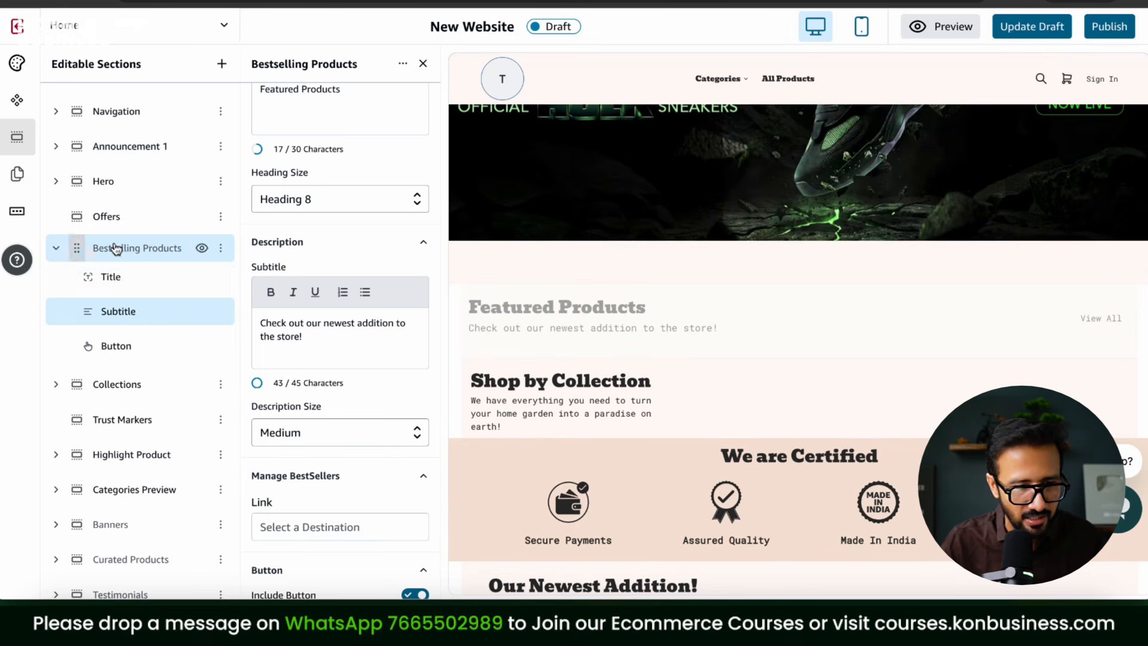
left_click(203, 249)
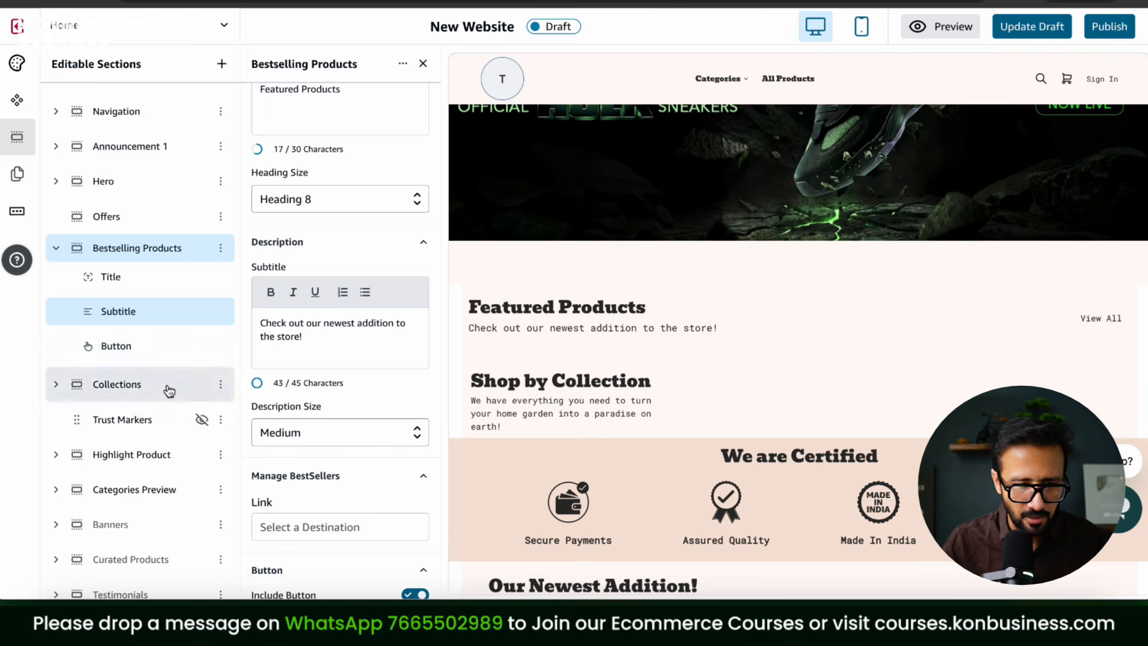
left_click(56, 250)
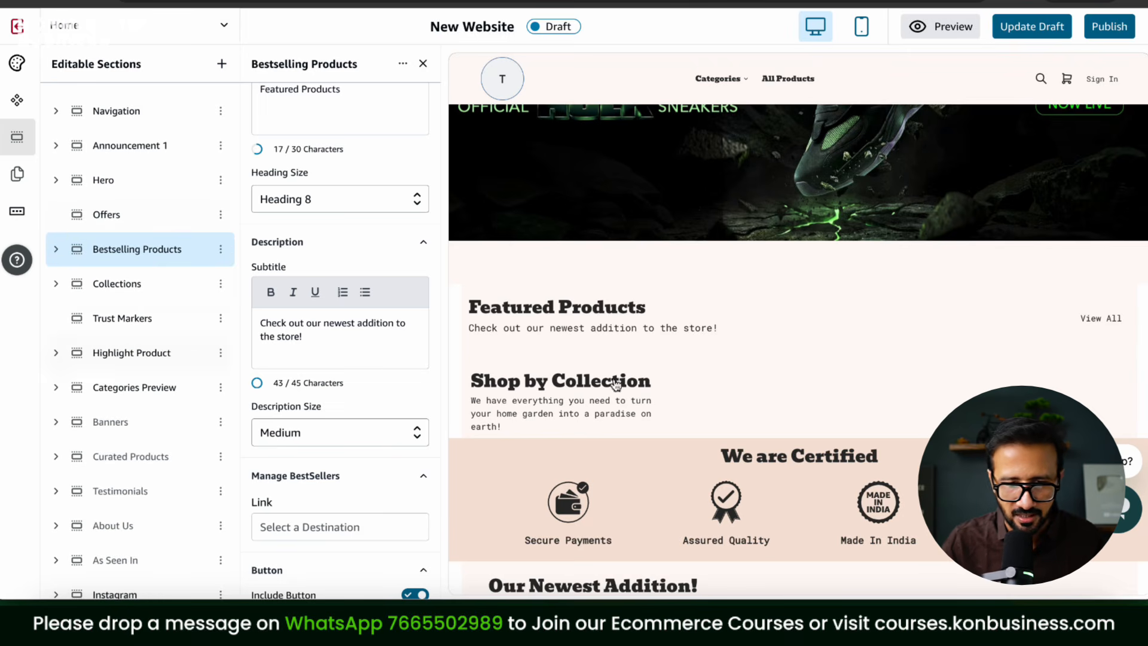
scroll(616, 383, "up", 5)
scroll(388, 174, "up", 2)
Step: Replace the Featured Products heading text with 'Trending Products'
left_click(383, 193)
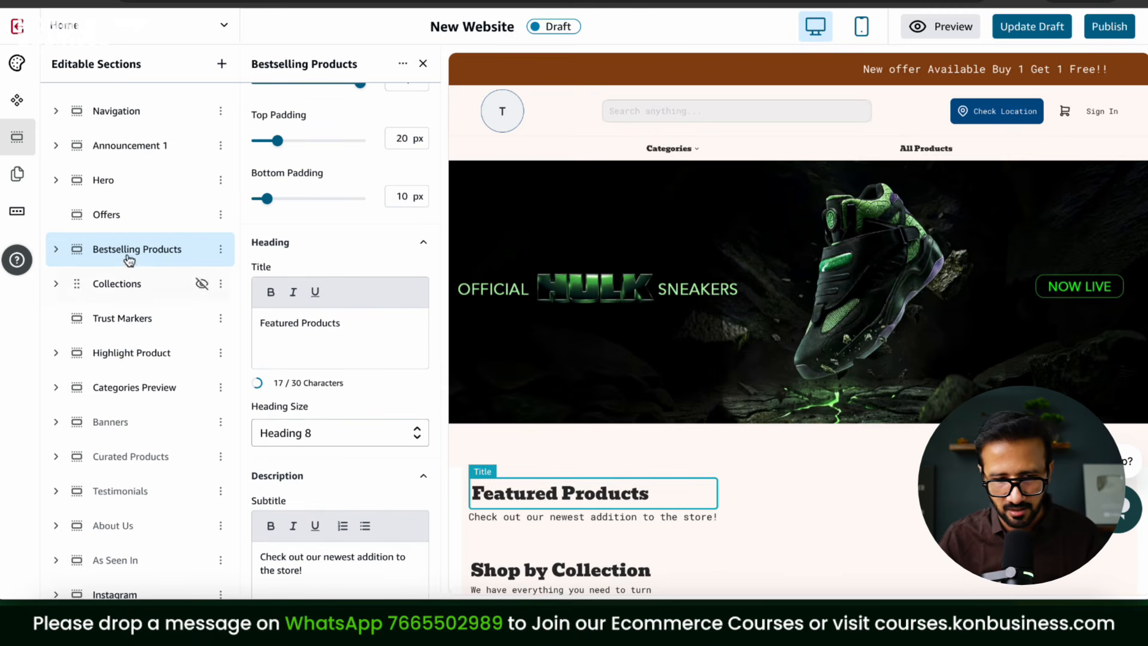
key("ctrl+a")
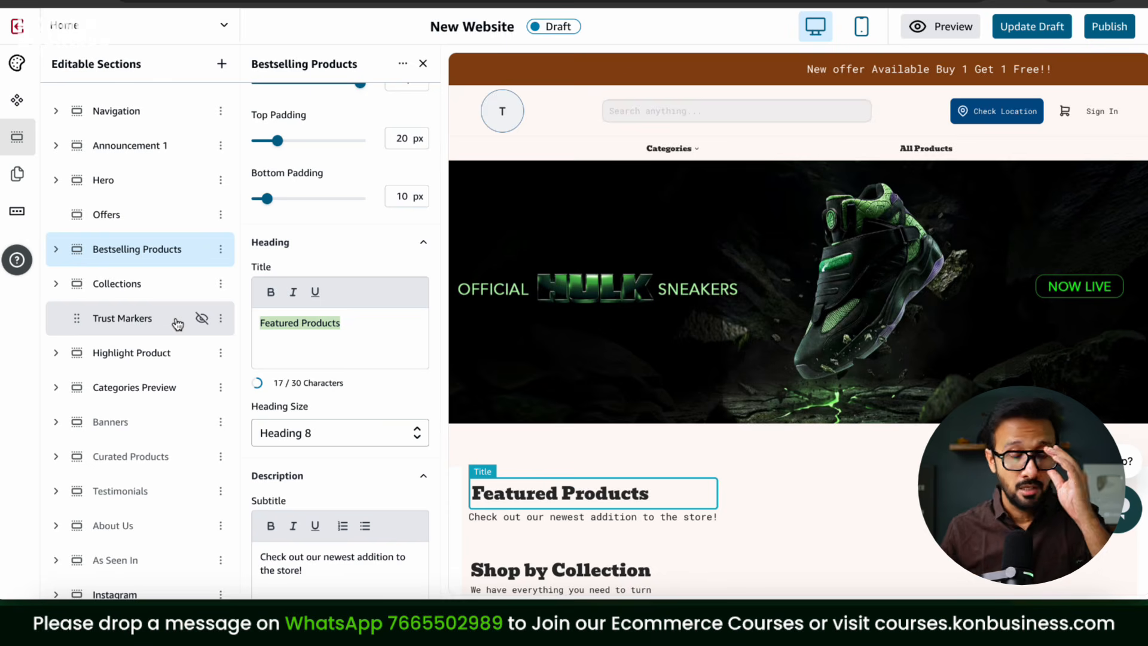
type("Trendi")
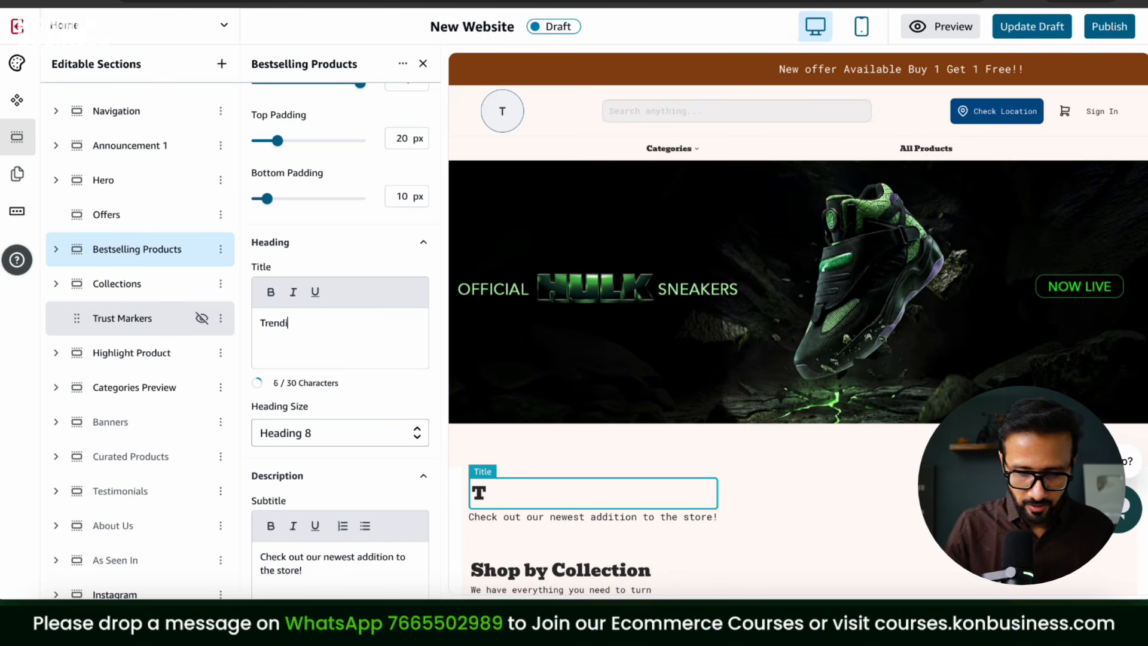
type("ng Products")
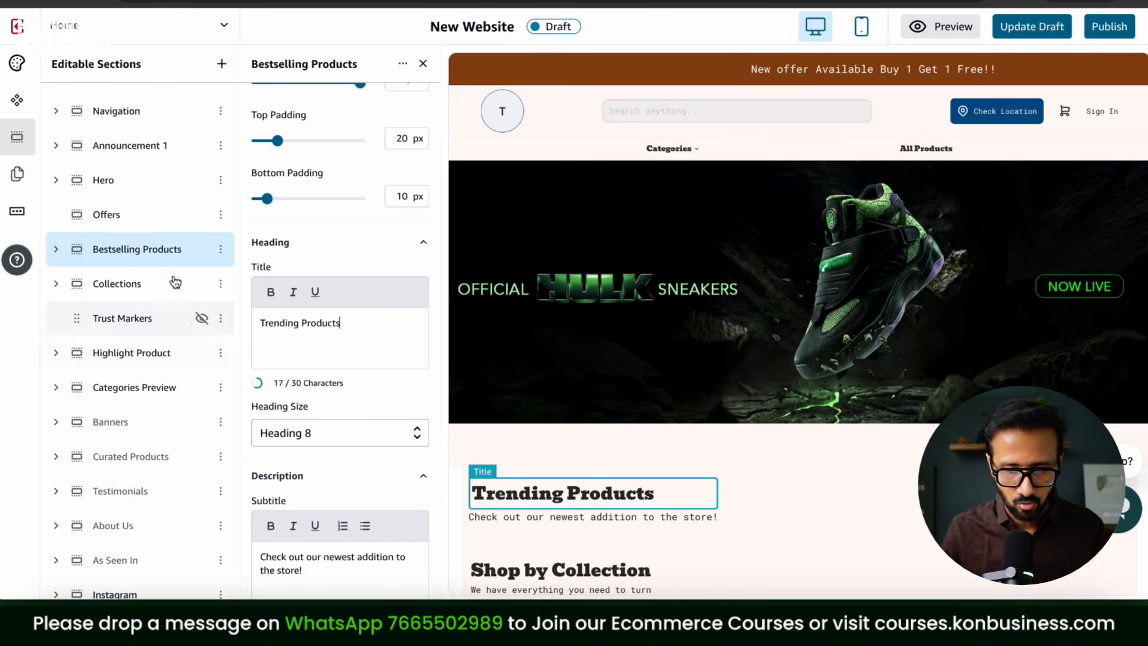
Step: Set the title's heading size to Heading 5 after trying Heading 2, 9 and 1
scroll(397, 341, "down", 3)
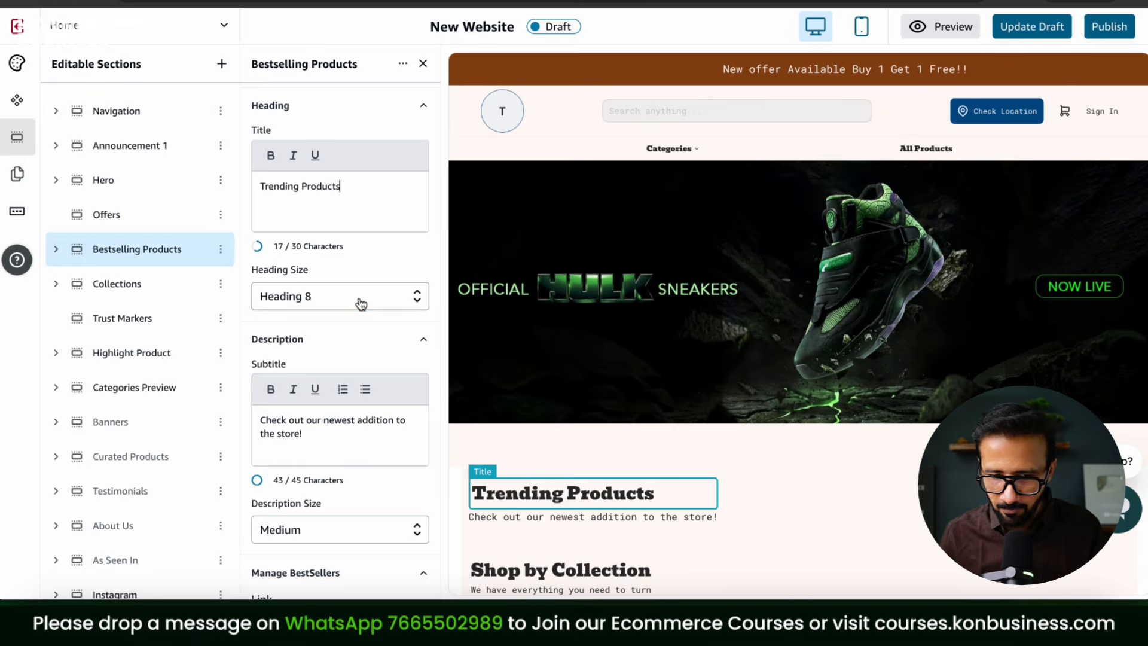
left_click(361, 304)
left_click(341, 325)
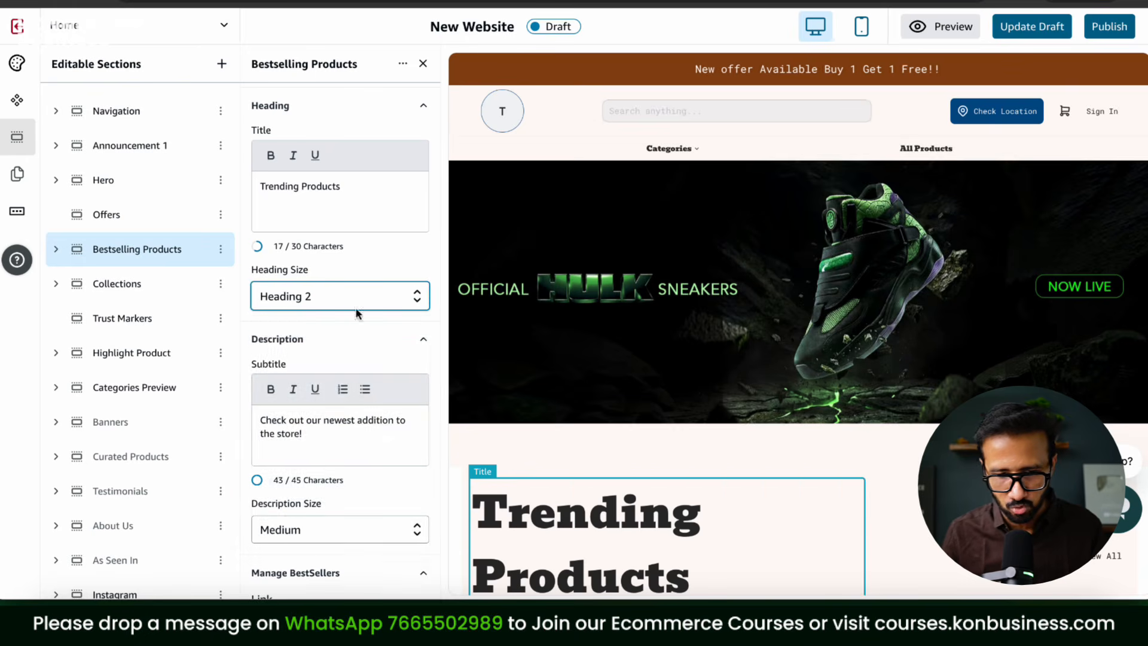
left_click(355, 307)
left_click(314, 549)
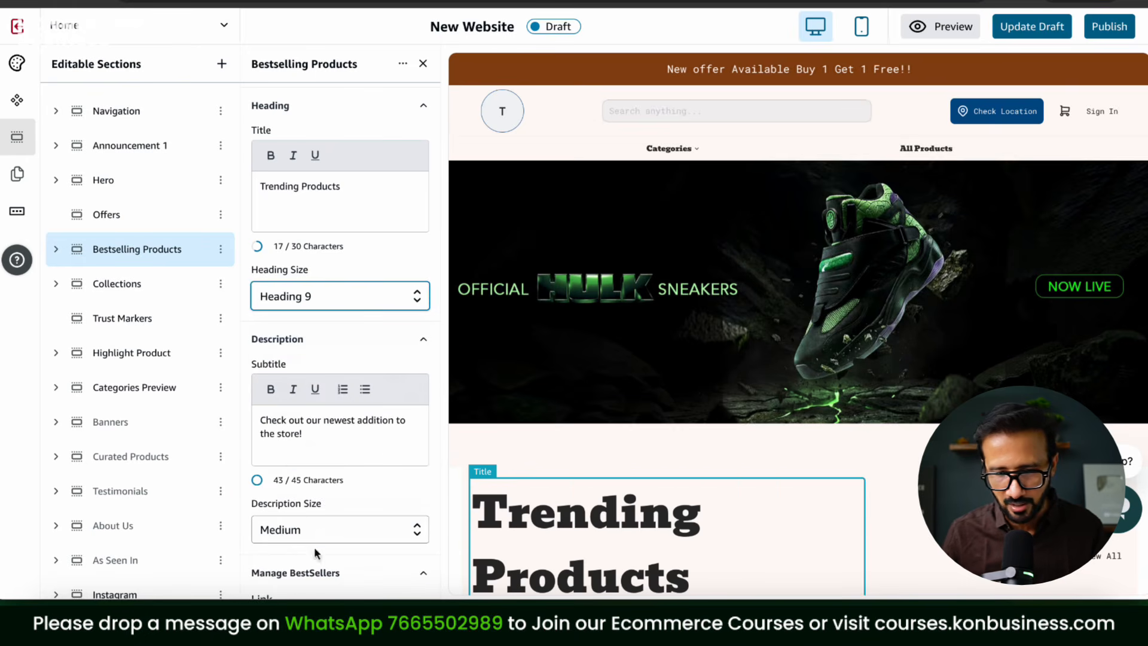
left_click(336, 300)
scroll(318, 349, "up", 1)
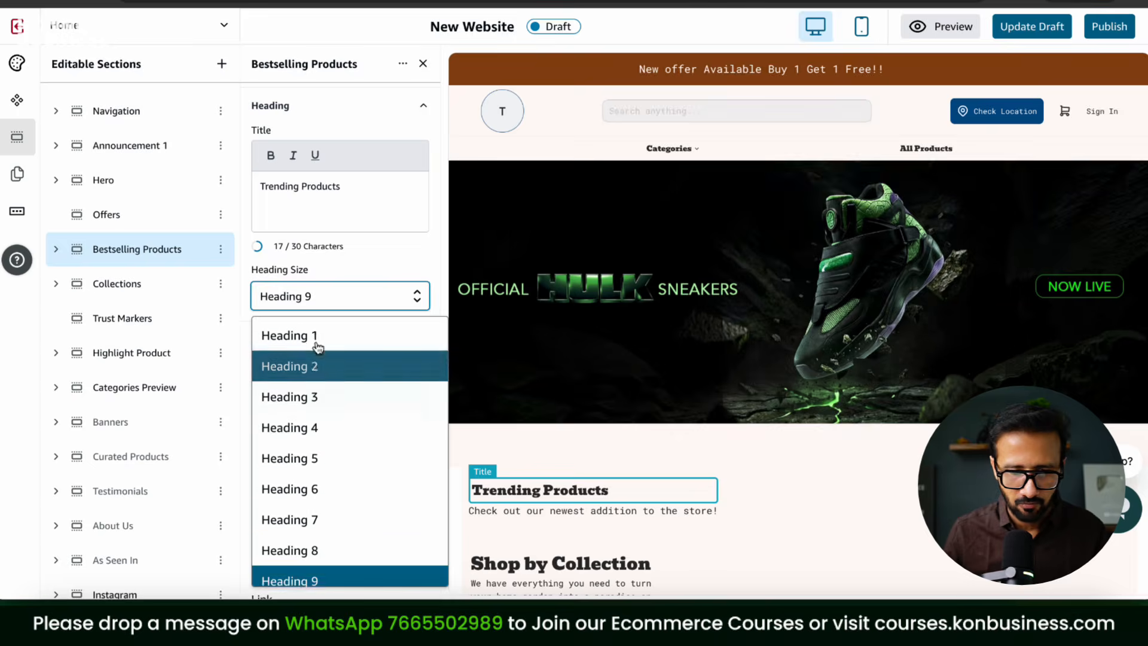
left_click(318, 349)
left_click(328, 308)
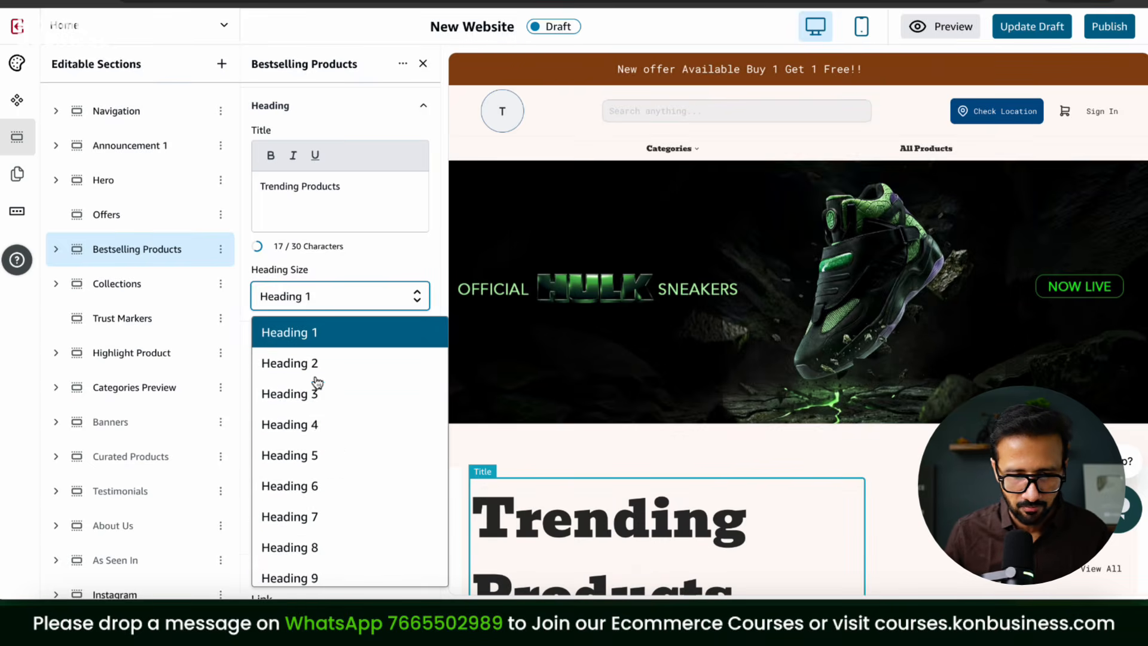
left_click(329, 455)
Step: Expand the Collections section and show its Title settings
scroll(689, 391, "down", 5)
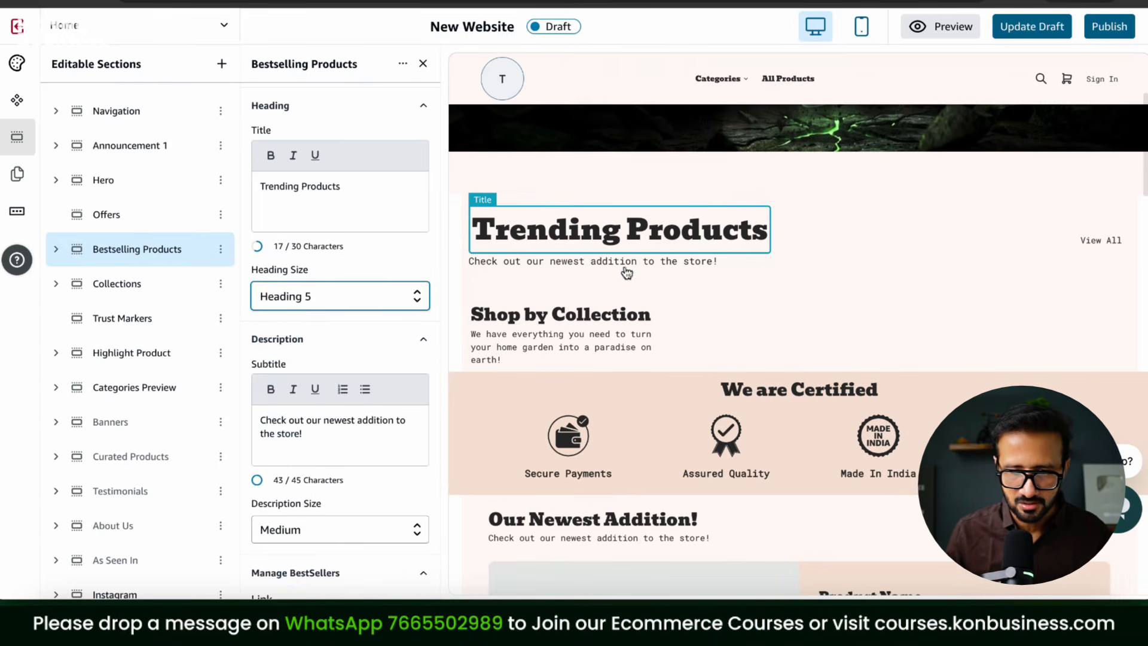
left_click(54, 290)
left_click(134, 313)
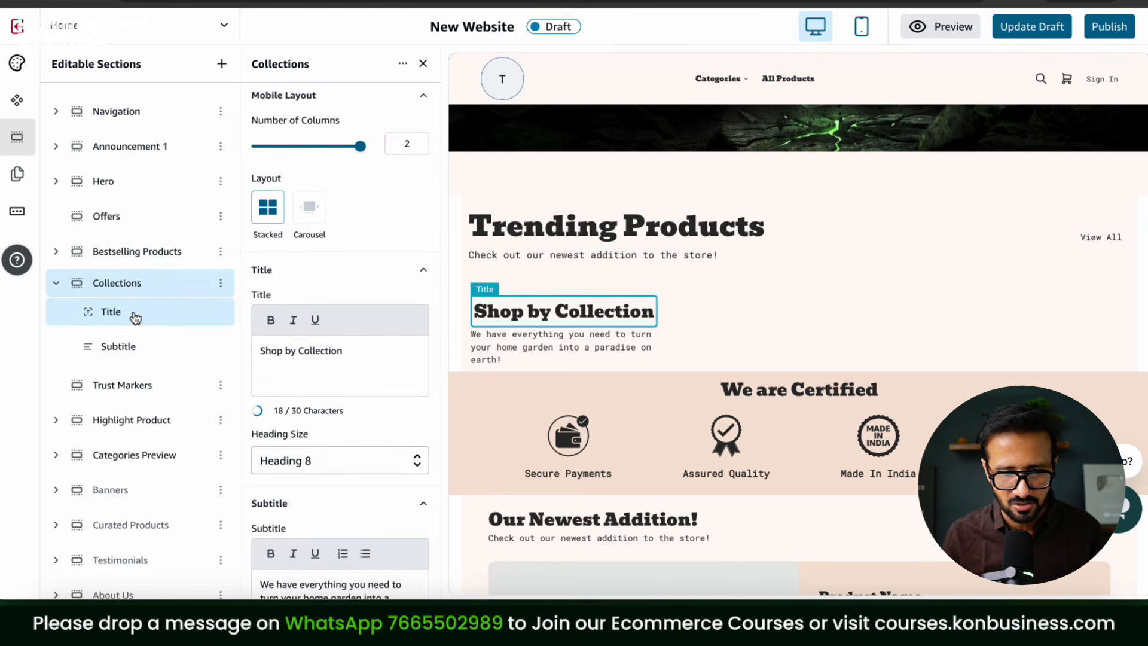
Step: Collapse Collections and bring up the Highlight Product section settings
scroll(398, 360, "down", 4)
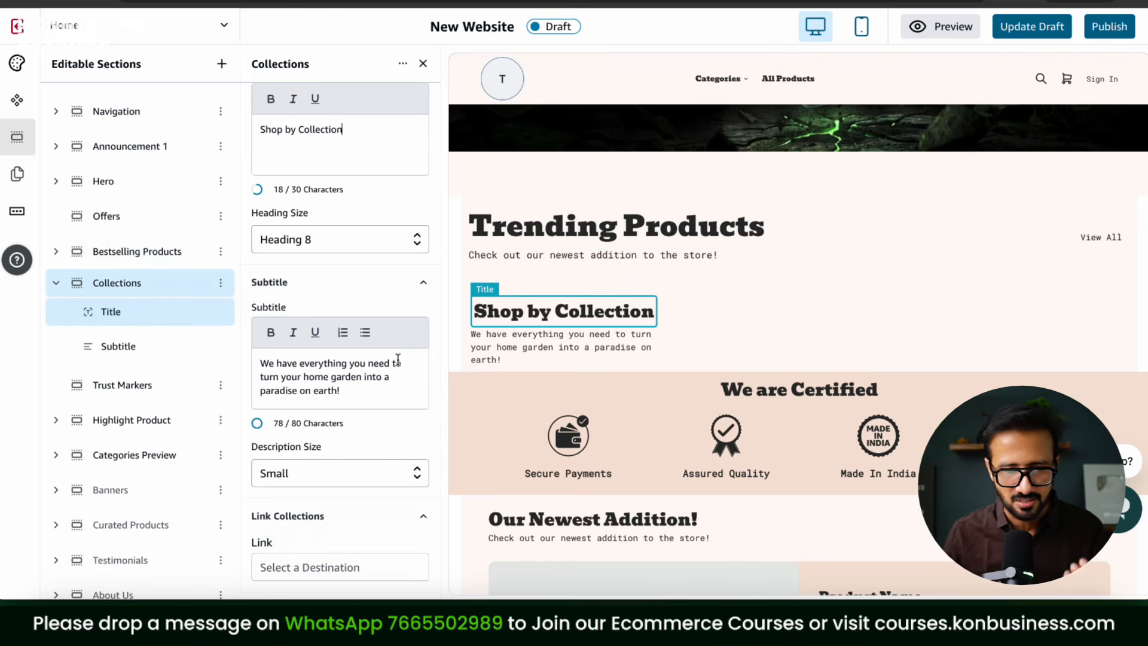
left_click(57, 283)
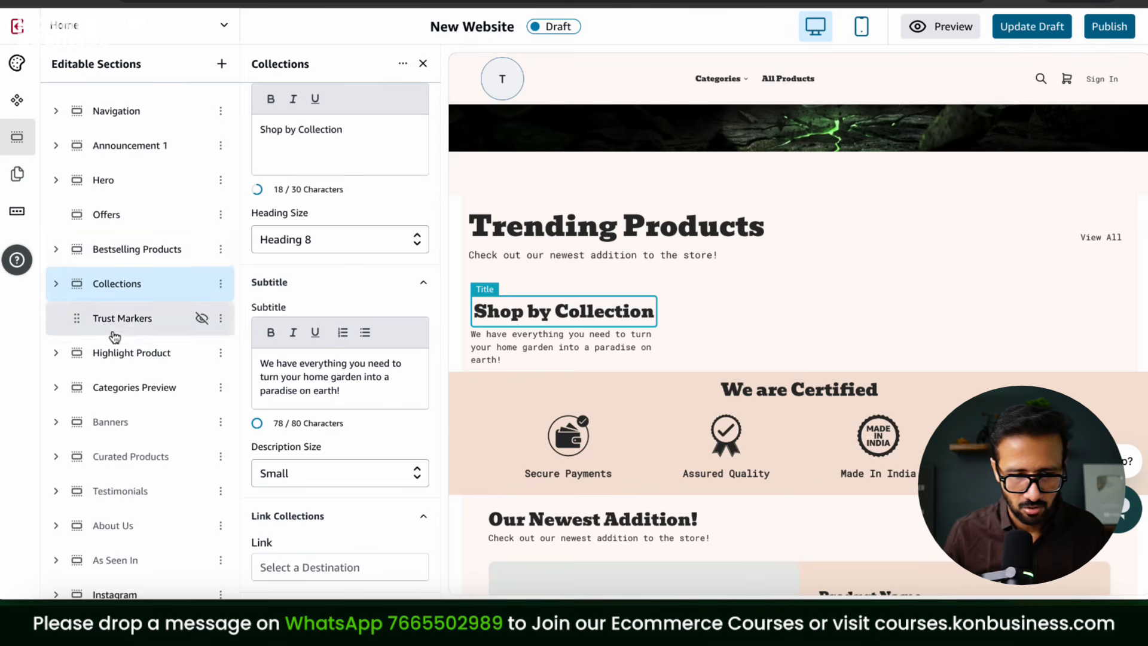
left_click(132, 353)
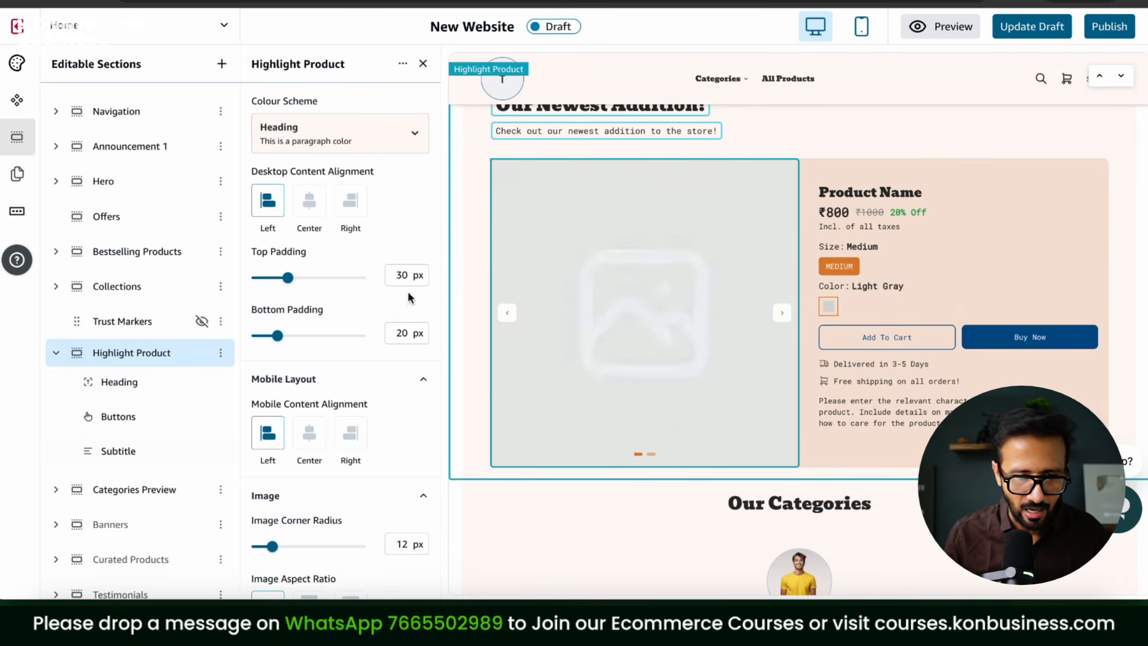
Step: Update the storefront draft and dismiss the 'Changes Saved!' notices
scroll(450, 335, "up", 2)
scroll(651, 415, "up", 5)
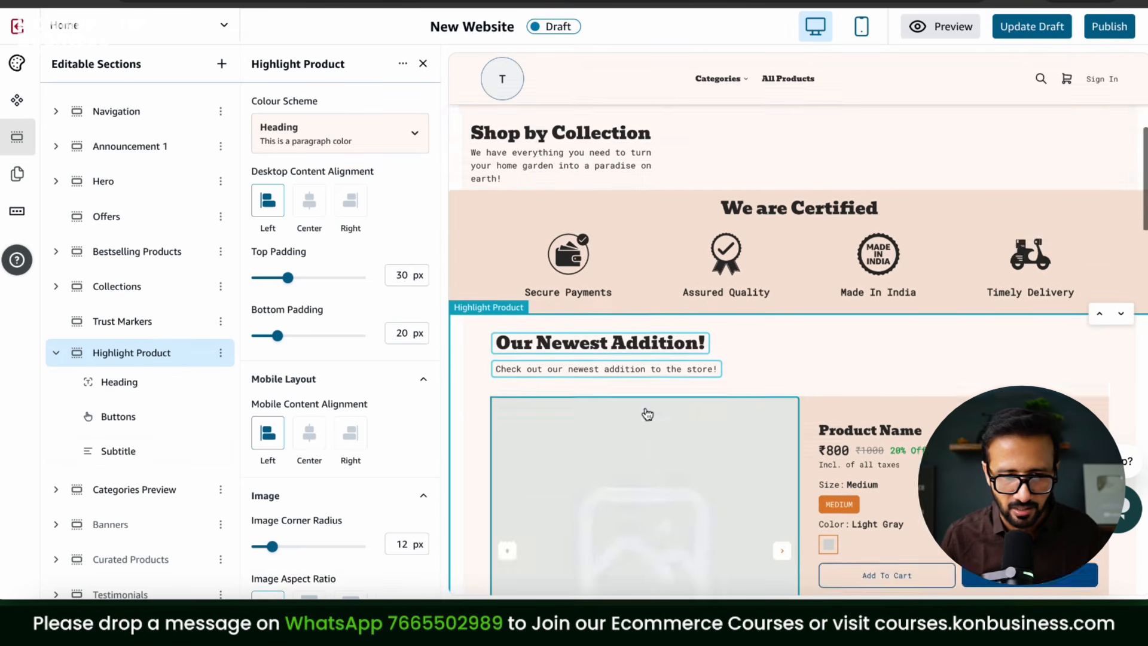
left_click(1032, 27)
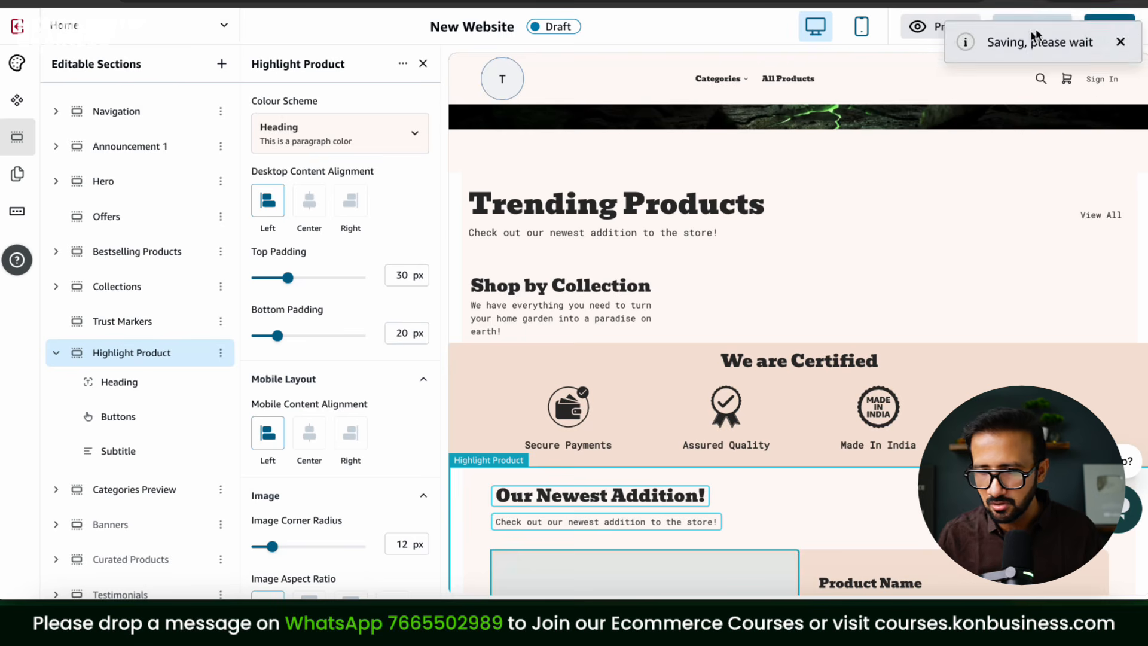
left_click(1122, 47)
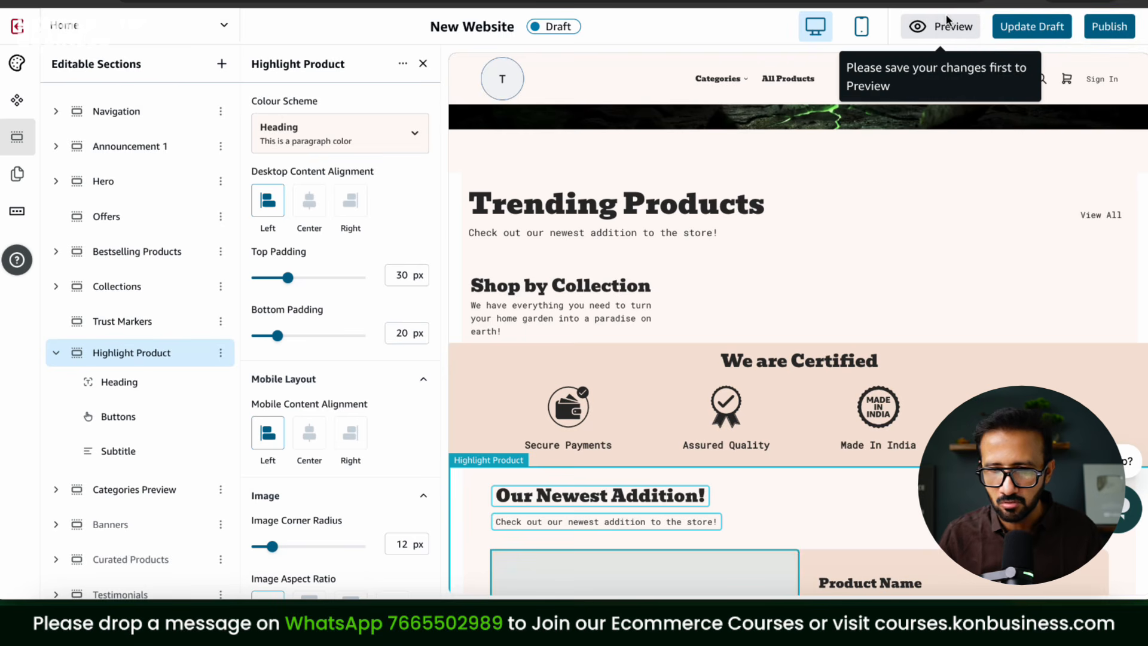
left_click(1119, 43)
Step: Preview the storefront and scroll from the Hulk sneakers banner past Trending Products to Our Categories and the footer
left_click(926, 28)
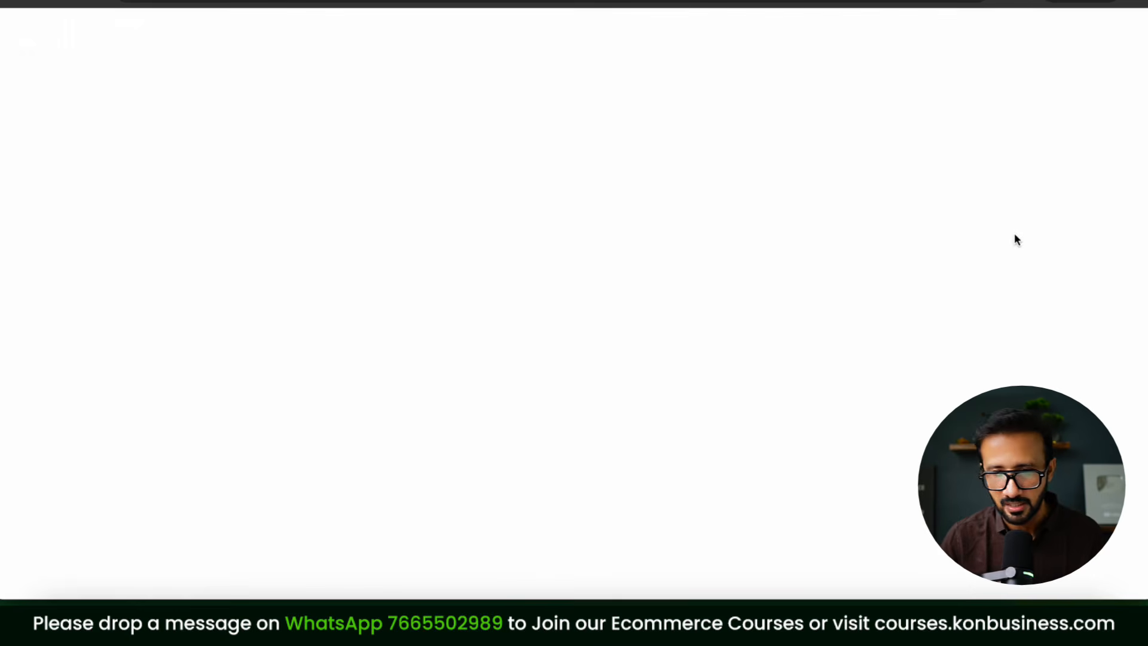
scroll(1053, 359, "down", 8)
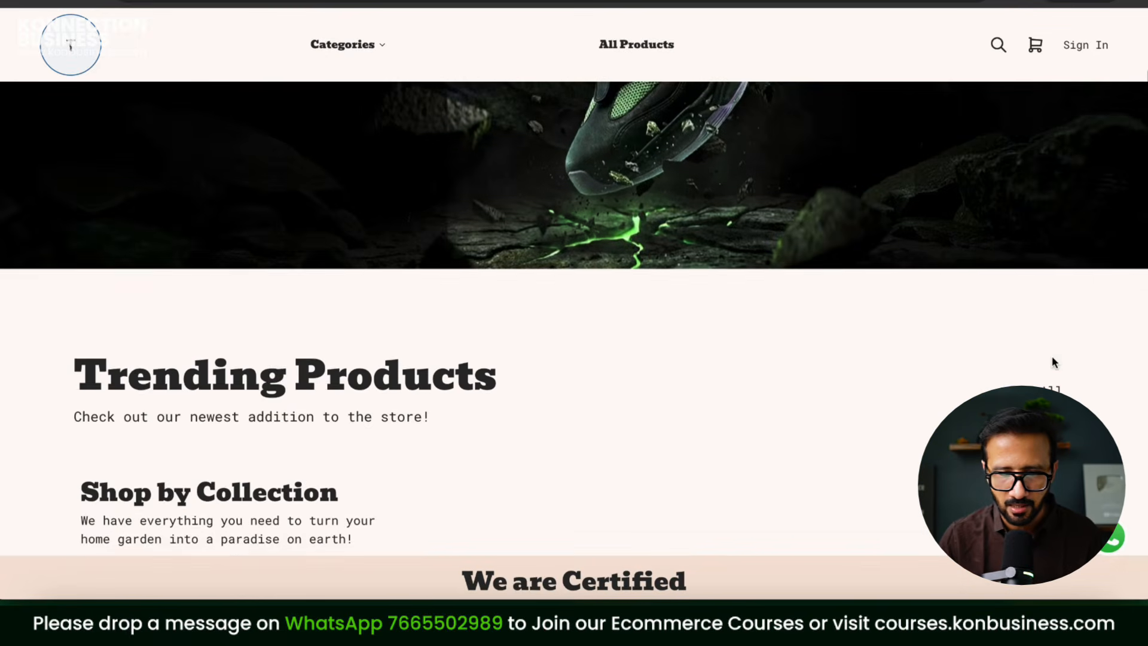
scroll(1053, 361, "down", 10)
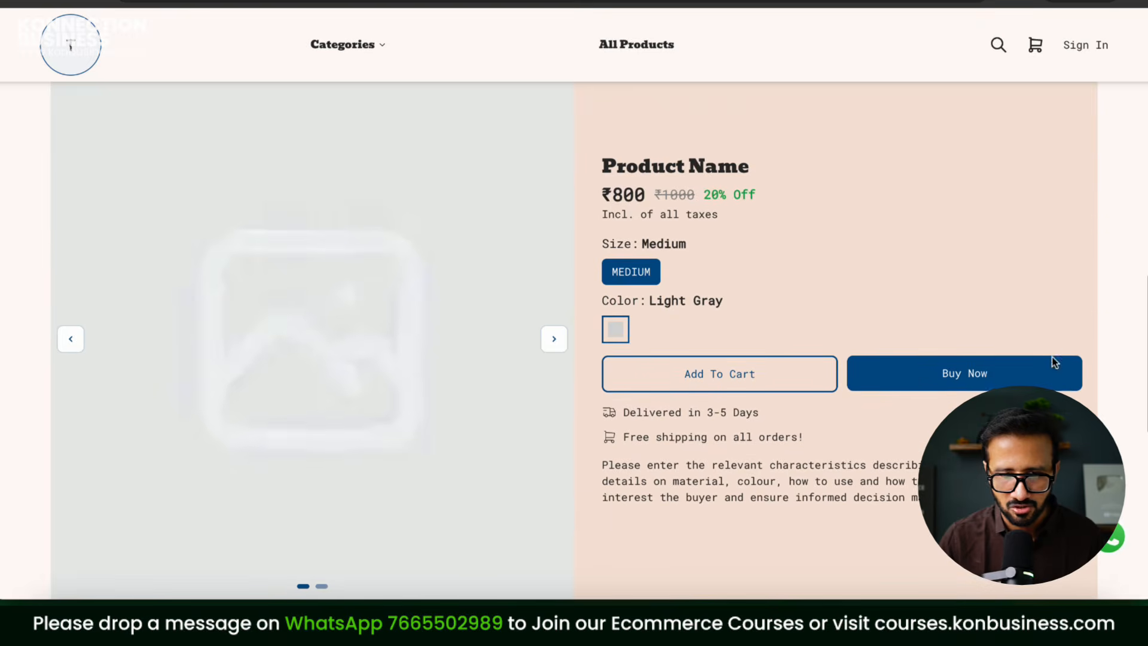
scroll(570, 346, "down", 5)
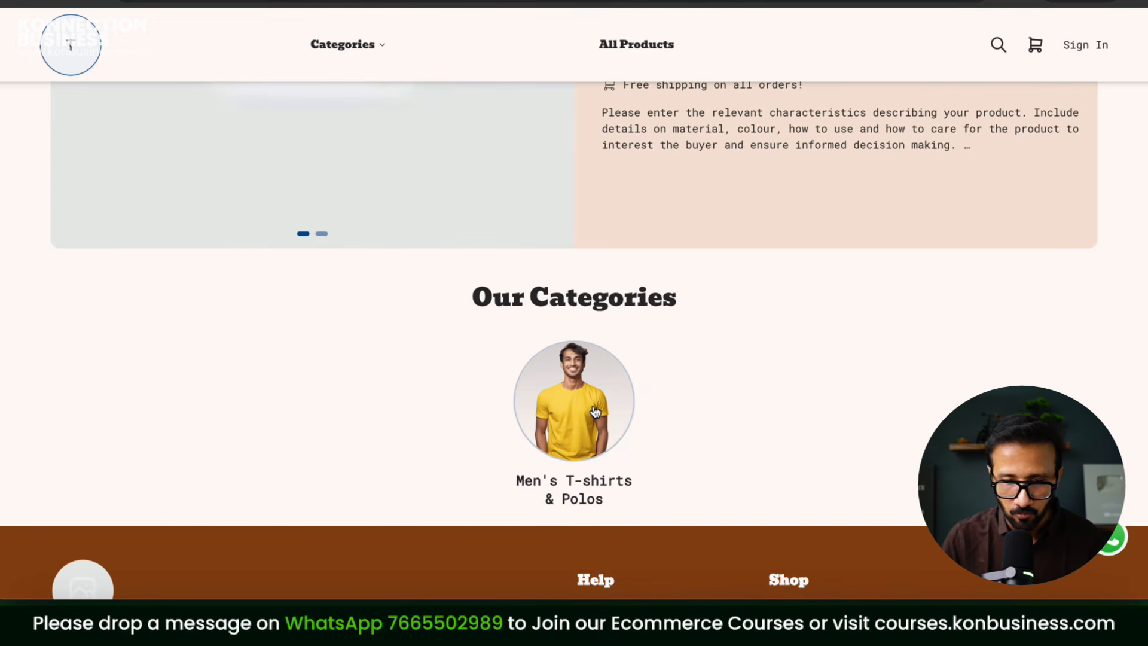
scroll(784, 405, "up", 12)
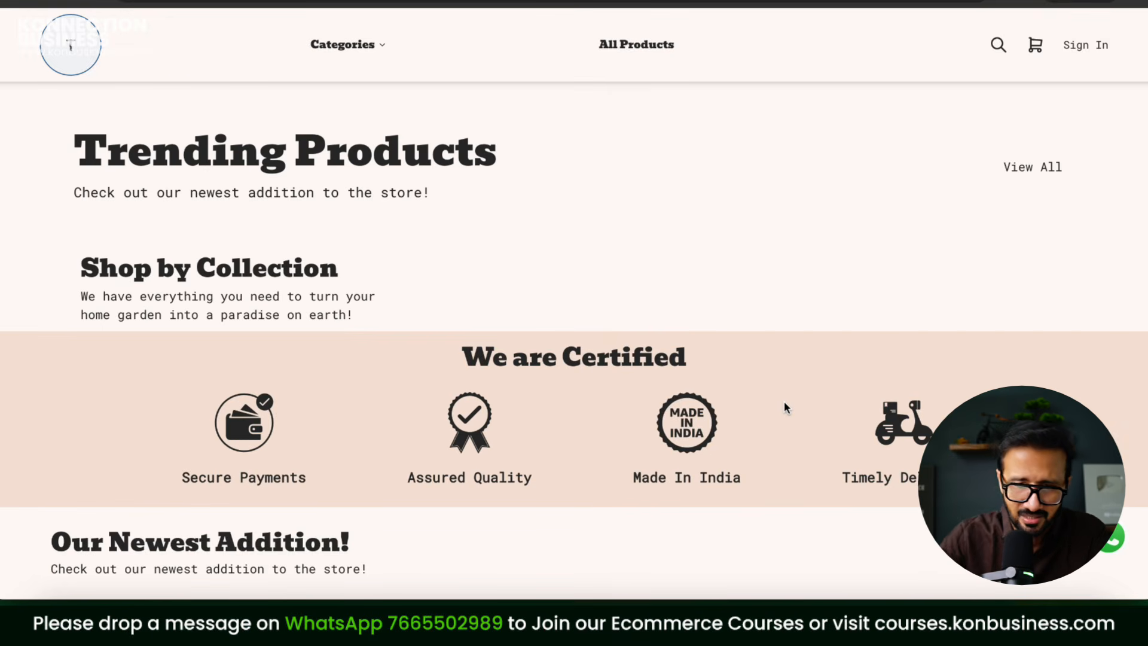
scroll(784, 403, "up", 5)
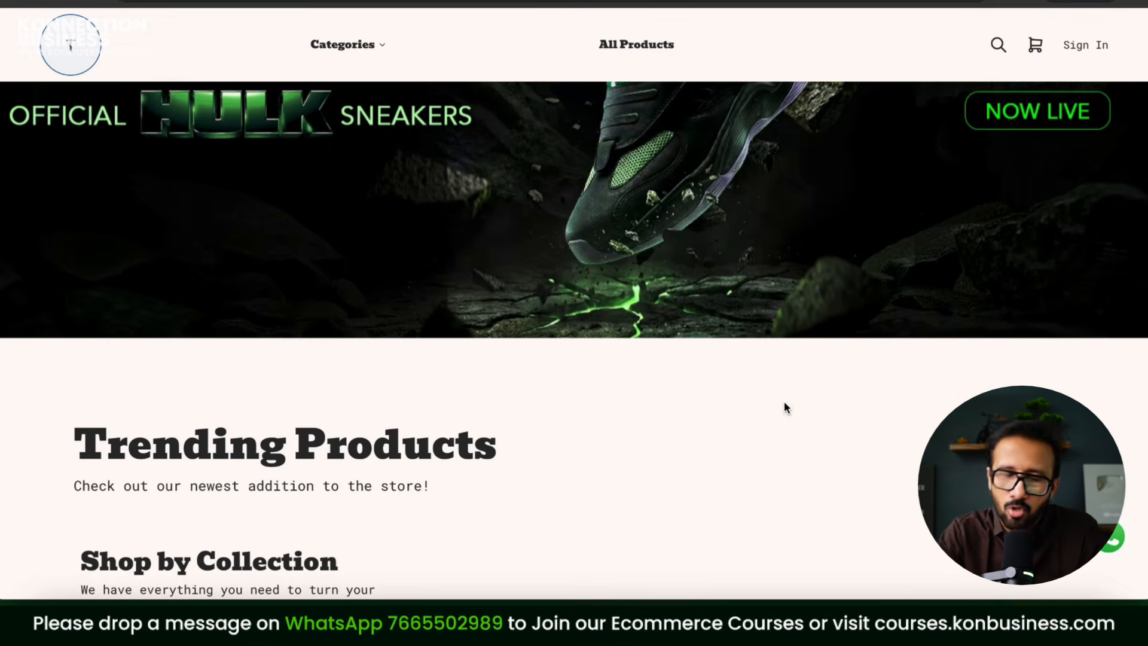
scroll(411, 231, "down", 5)
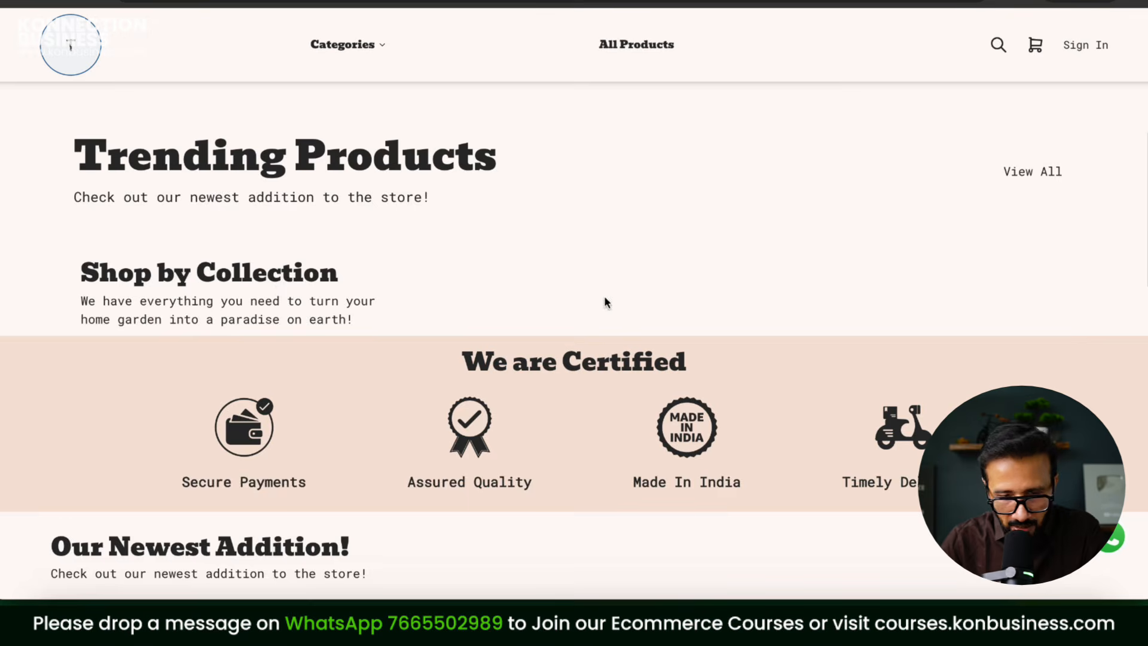
scroll(604, 299, "down", 7)
scroll(605, 298, "down", 10)
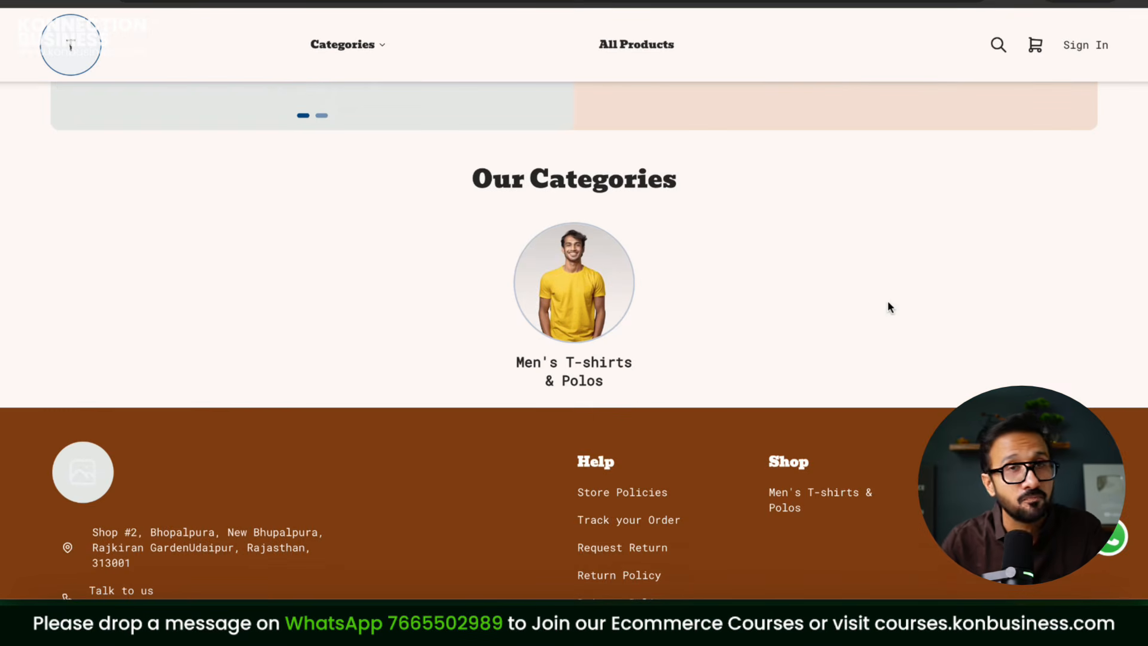
Step: From Men's T-shirts & Polos, add the brown round neck graphic T-shirt in Xtra Large to the cart and review it
left_click(608, 270)
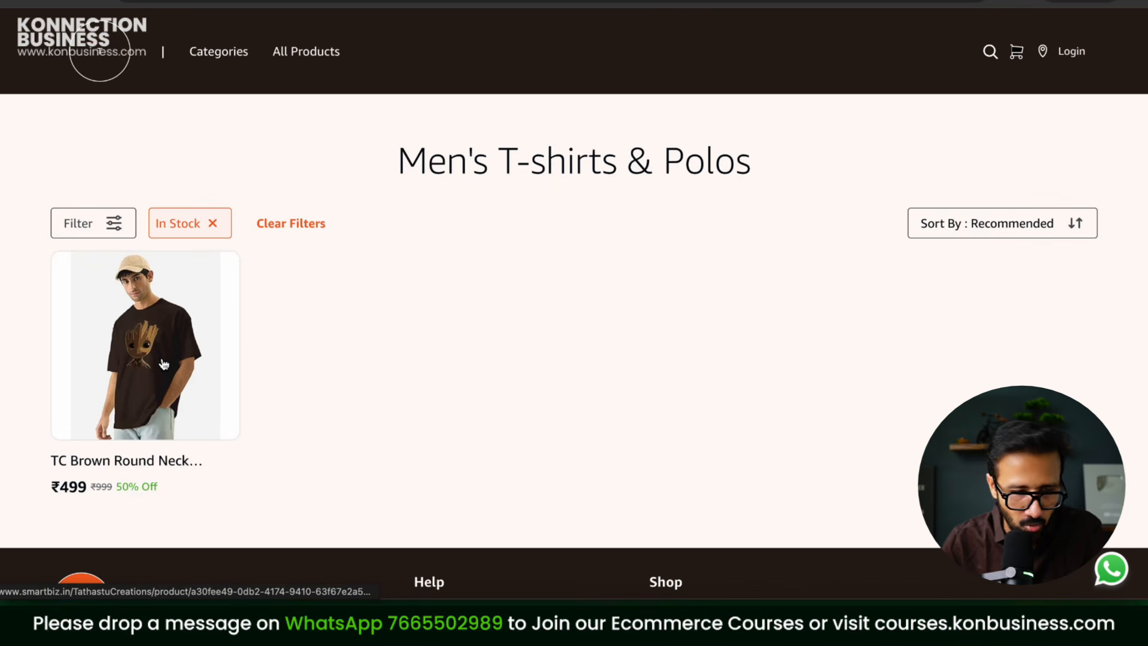
left_click(164, 363)
left_click(625, 323)
left_click(764, 329)
left_click(725, 381)
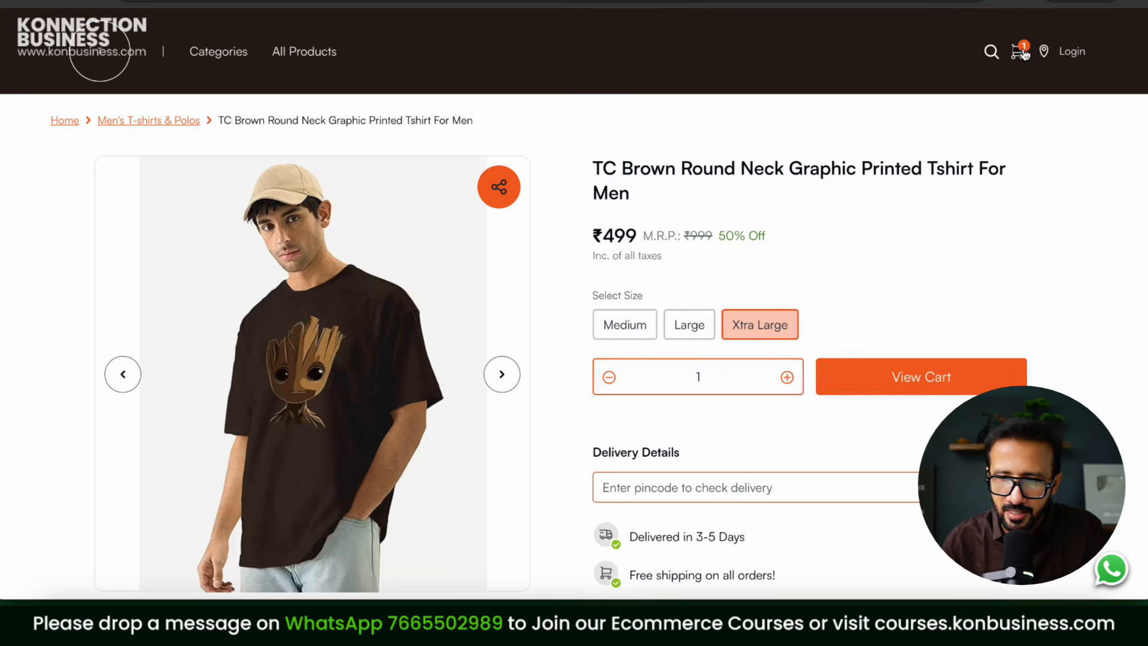
left_click(1024, 54)
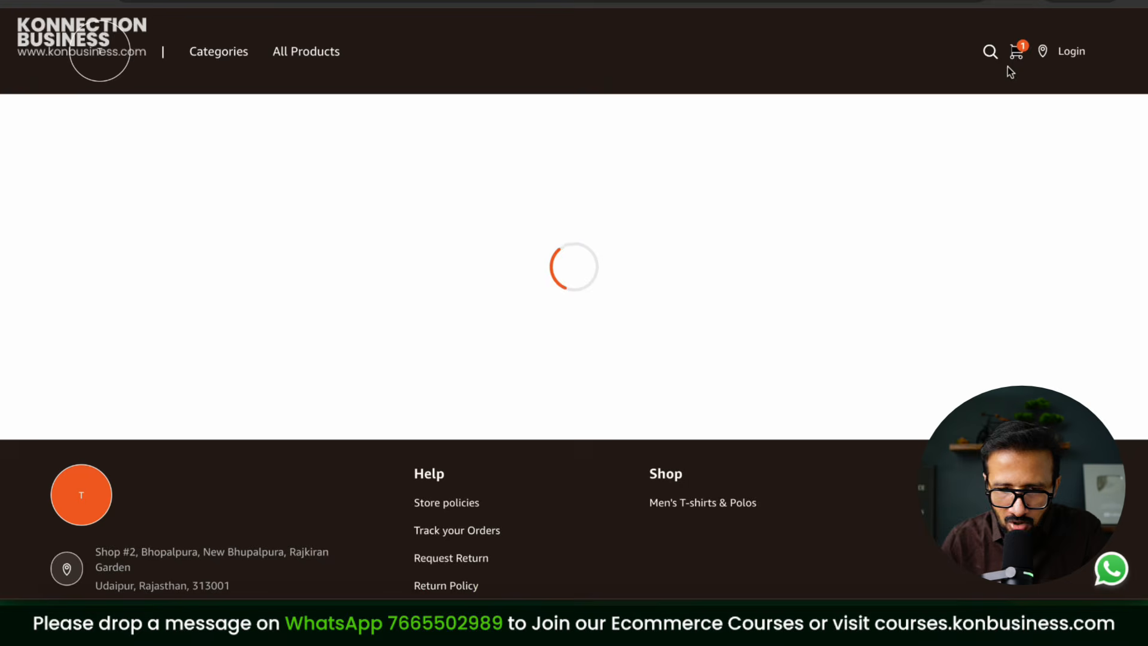
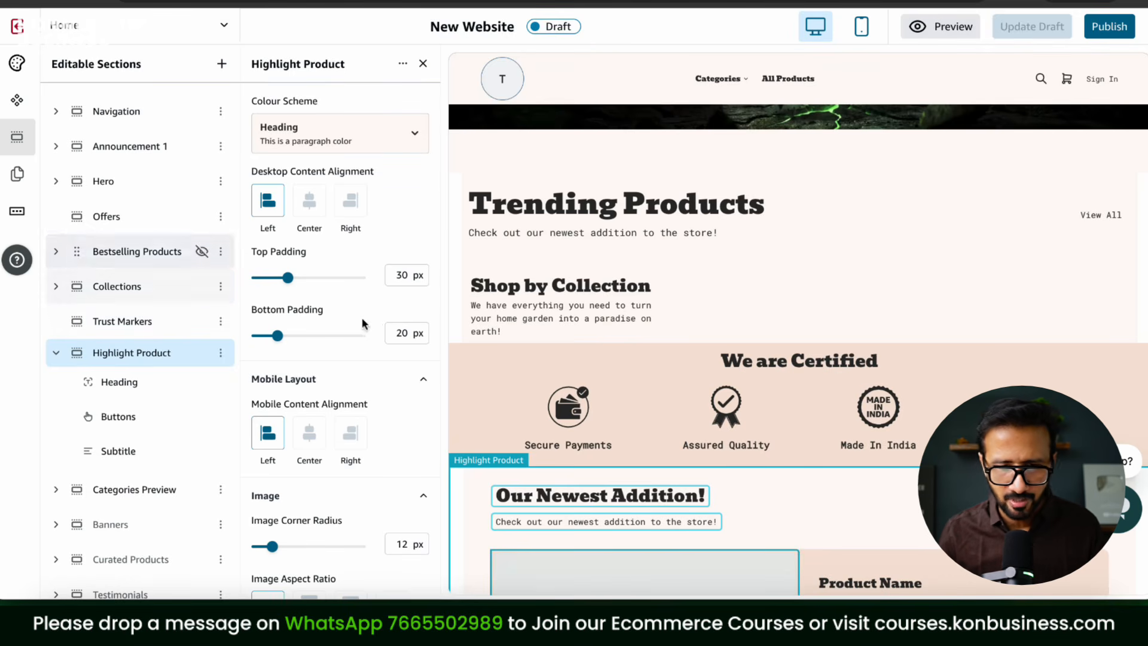
Step: Delete the Trending Products and Shop by Collection sections through each row's ⋮ menu
left_click(76, 251)
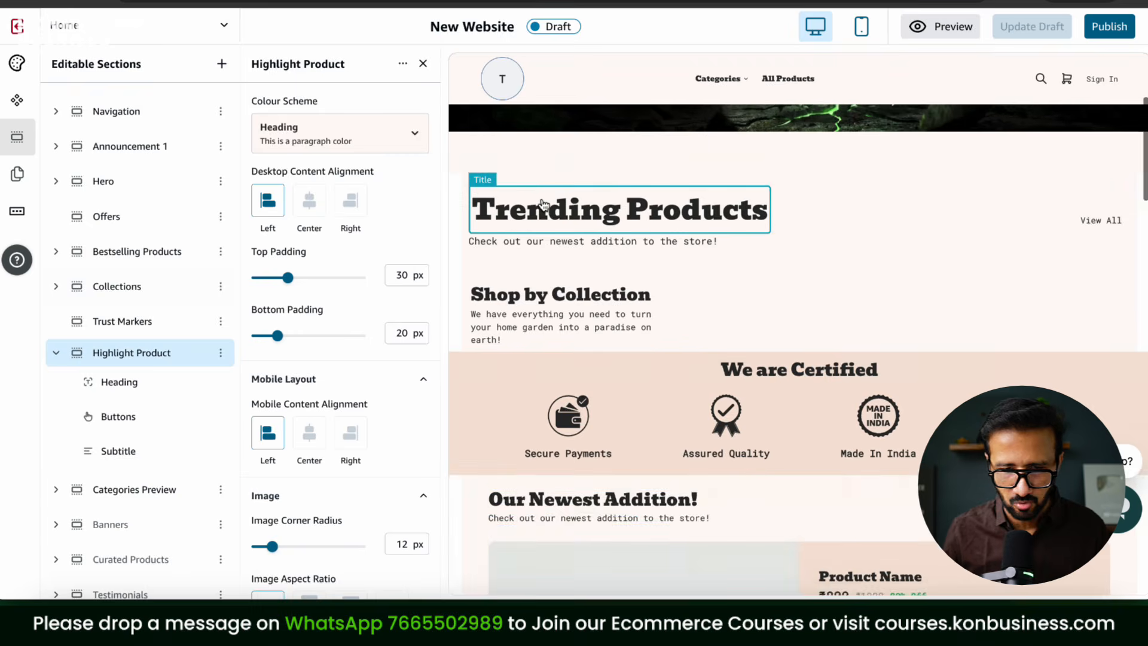
left_click(221, 249)
left_click(193, 368)
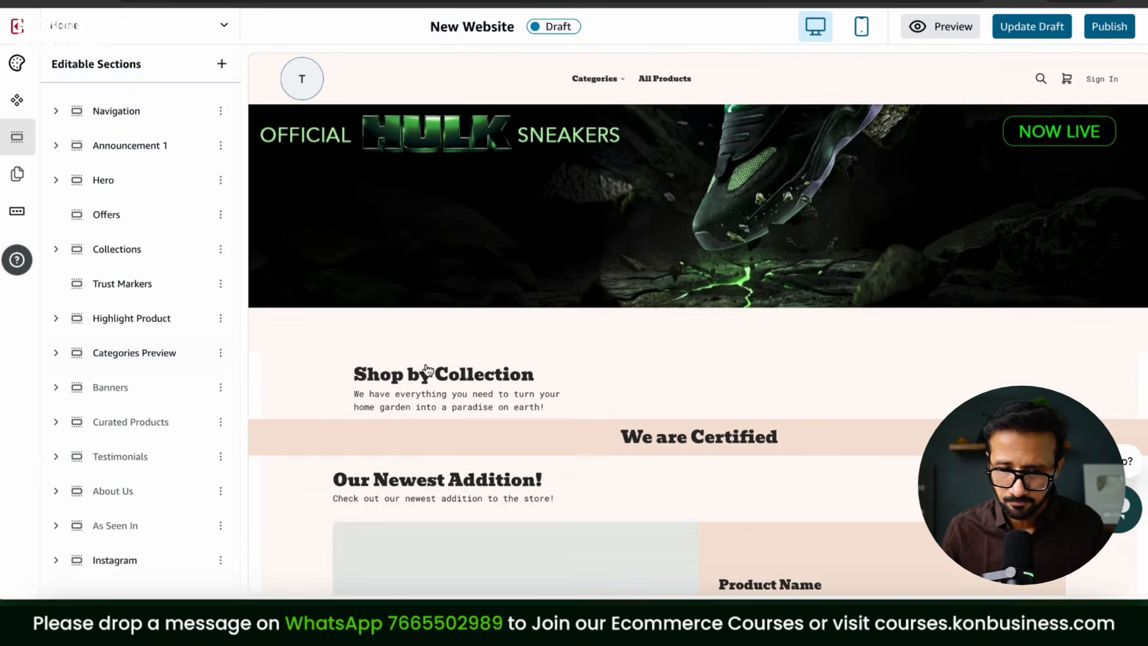
left_click(467, 377)
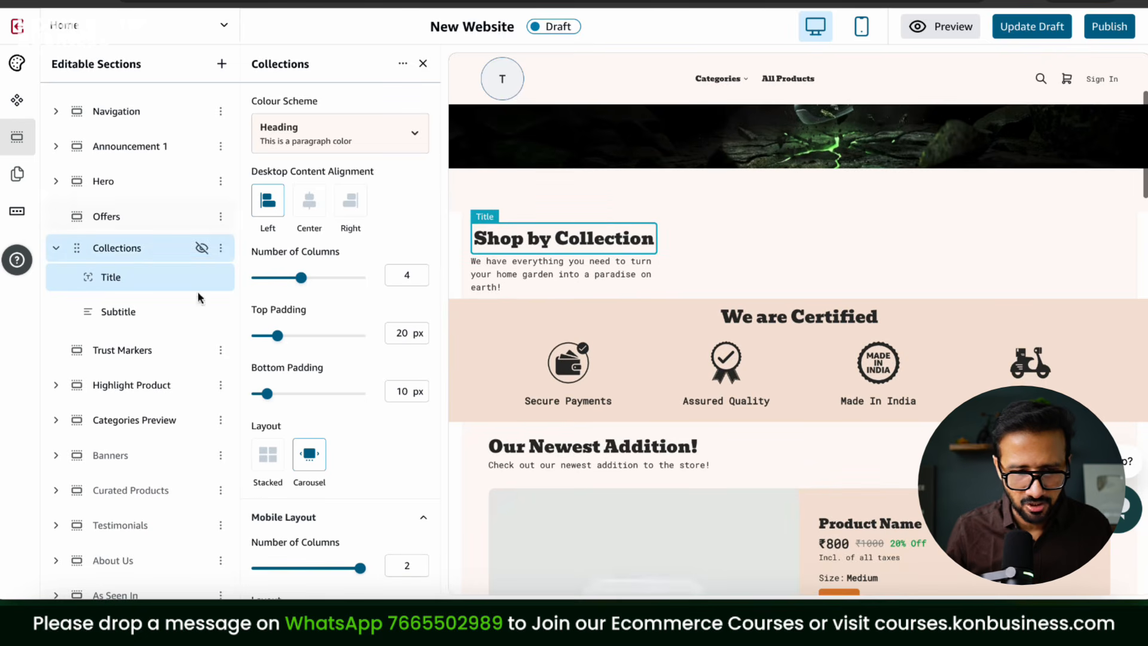
left_click(221, 248)
left_click(185, 368)
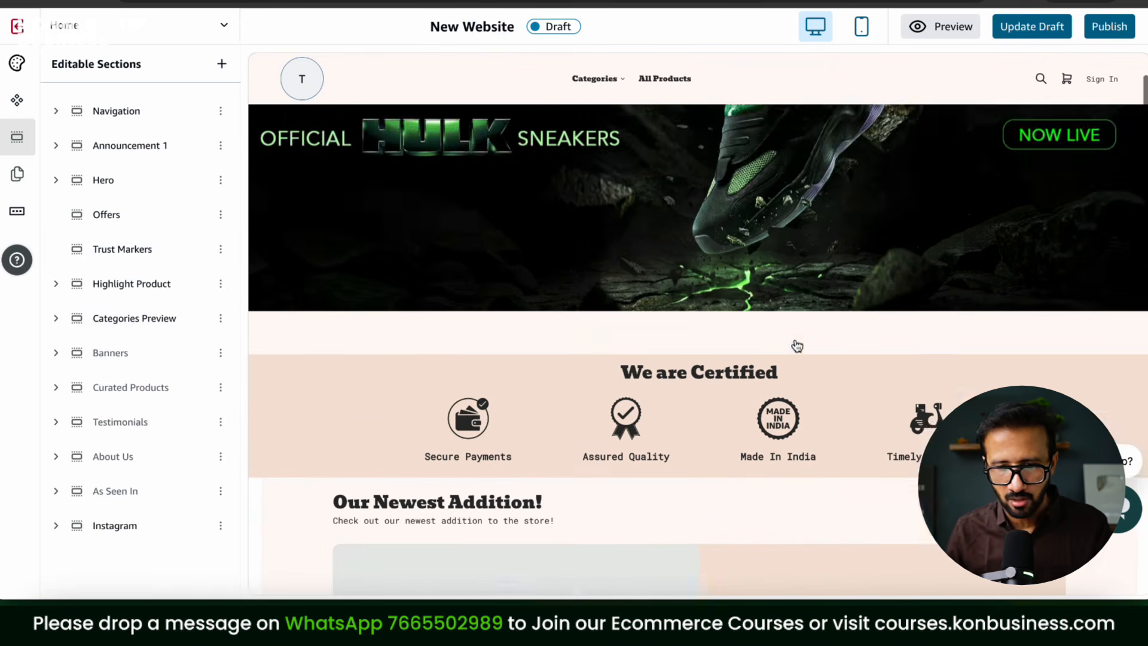
Step: Select the We are Certified section, then open the Our Newest Addition section's settings
scroll(796, 345, "down", 1)
scroll(797, 346, "down", 2)
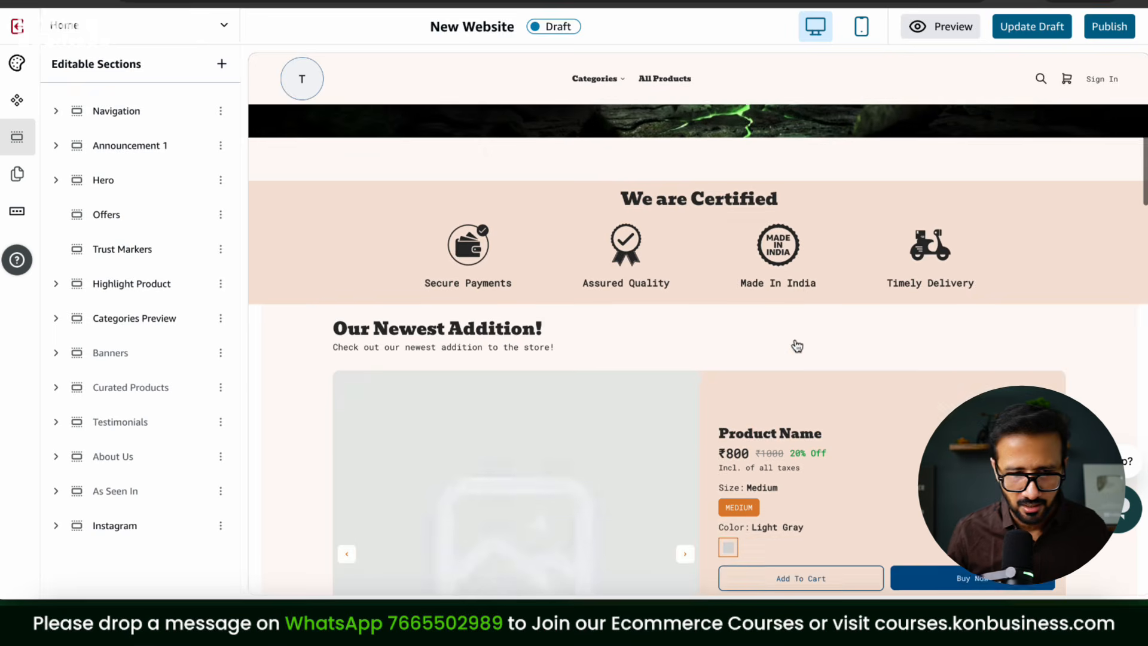
left_click(580, 185)
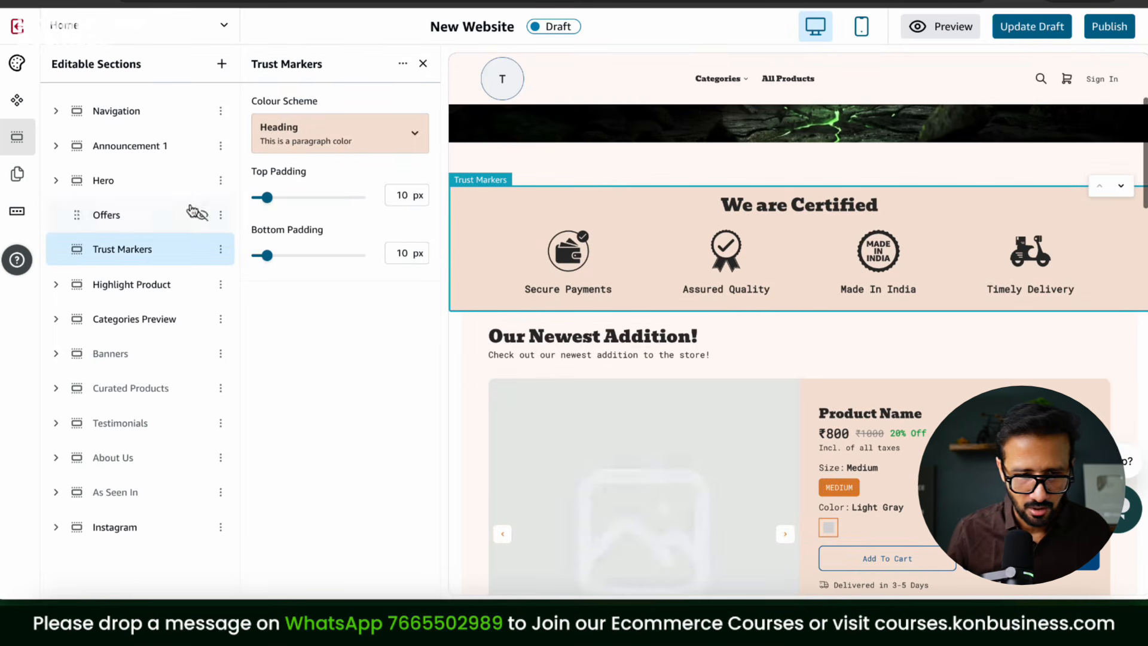
left_click(201, 281)
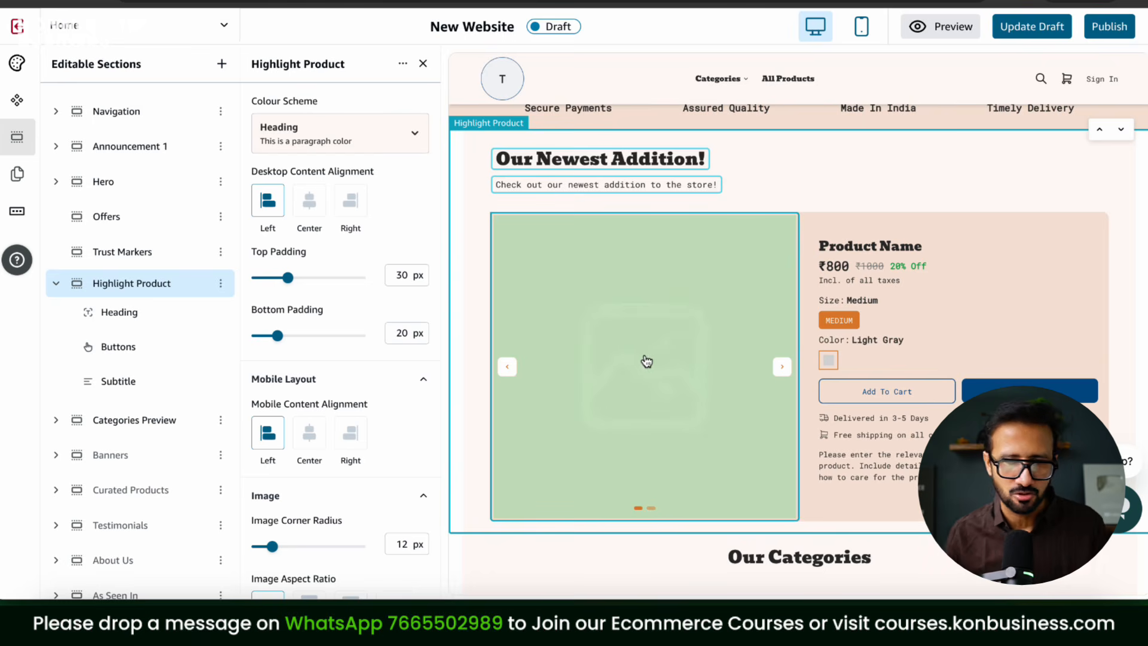
Step: Set the Our Newest Addition heading's product link to TC Brown Round Neck Graphic Printed Tshirt For Men
left_click(626, 190)
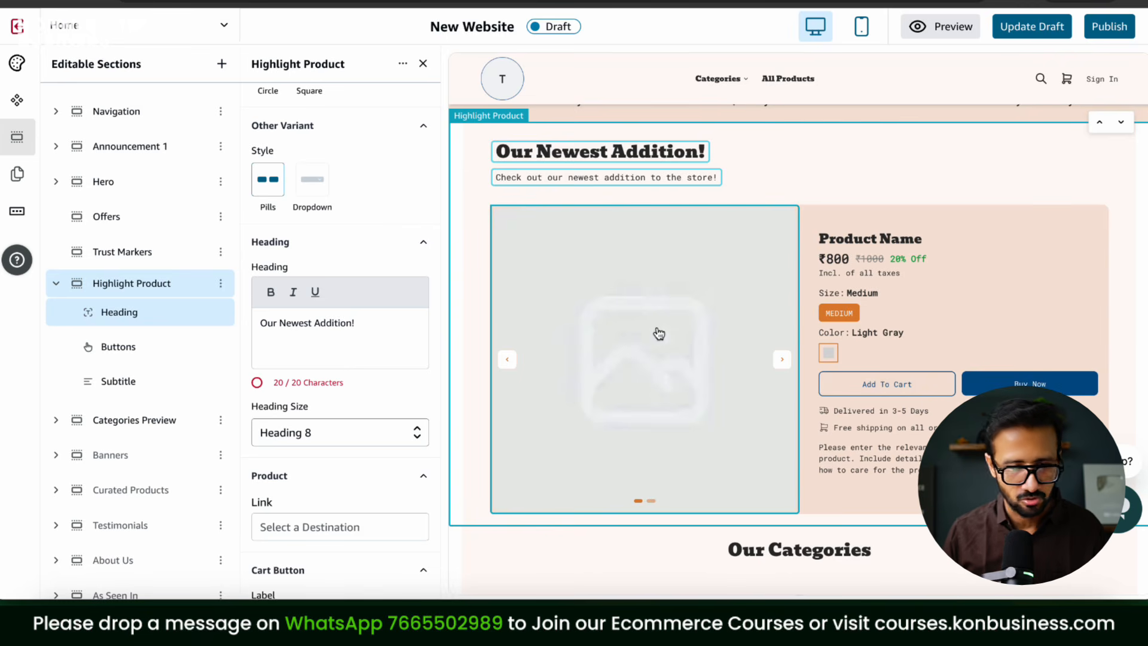
scroll(658, 334, "down", 4)
scroll(314, 408, "down", 2)
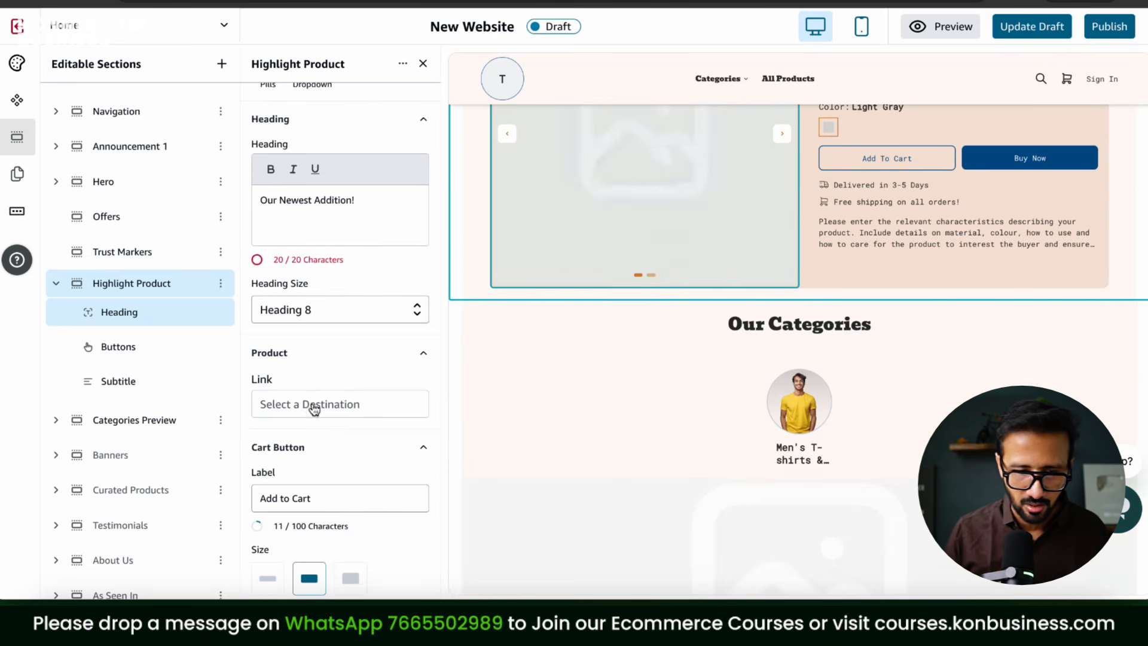
left_click(314, 408)
left_click(335, 271)
left_click(994, 519)
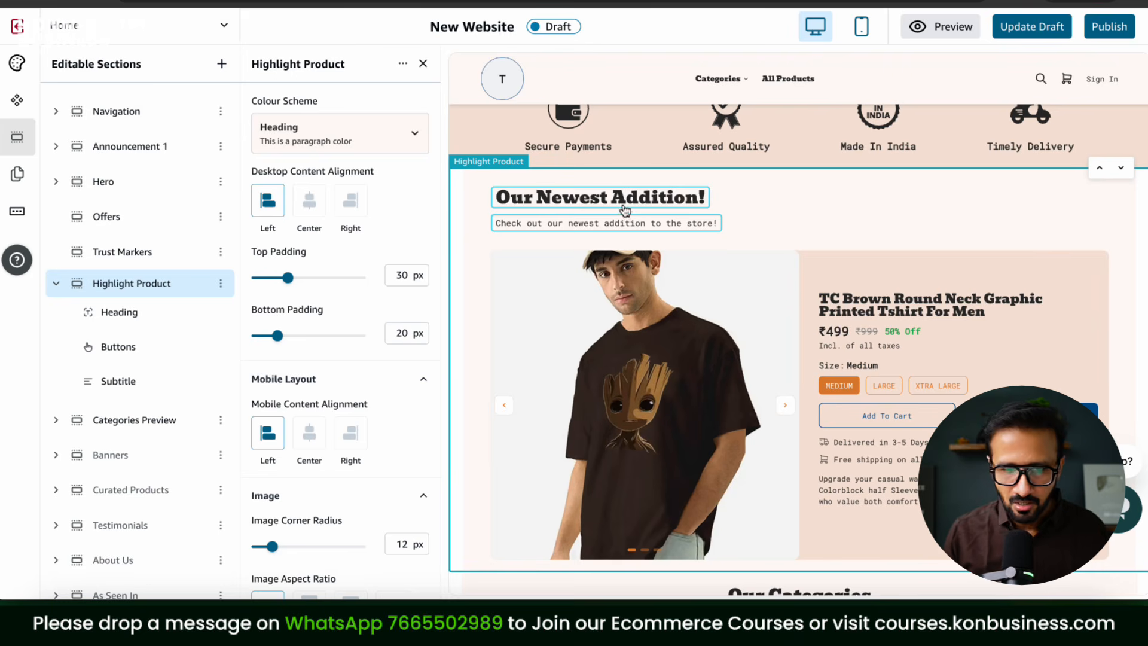
Step: Scroll down the home page to the Categories Preview section
scroll(833, 249, "down", 1)
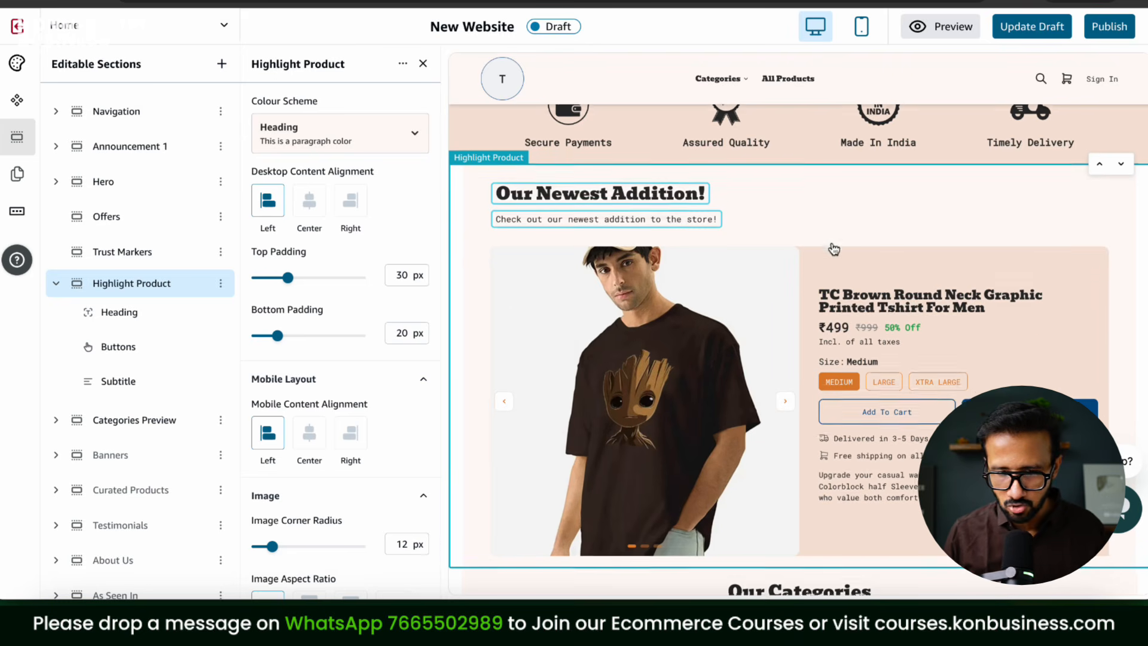
scroll(833, 249, "up", 1)
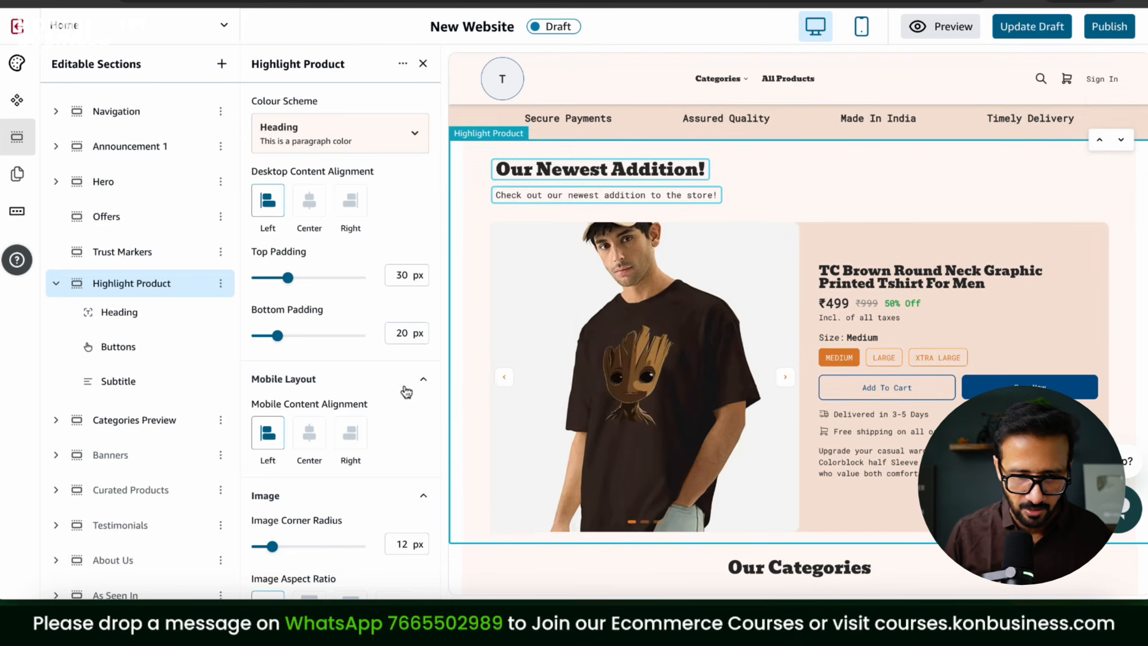
scroll(393, 381, "down", 7)
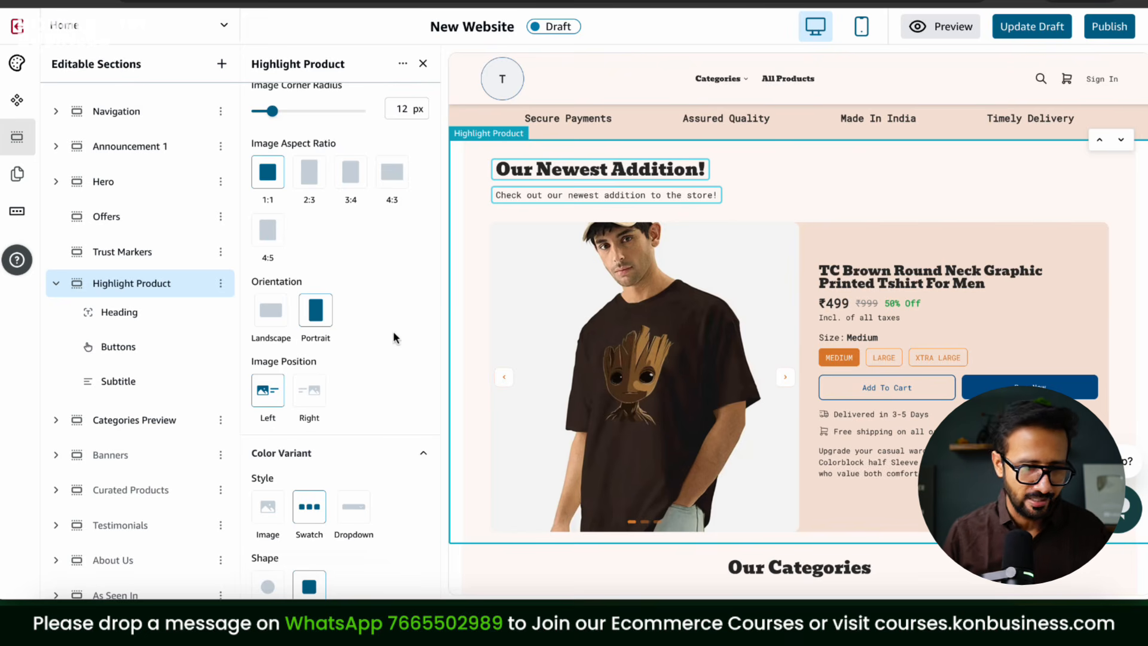
scroll(393, 332, "down", 3)
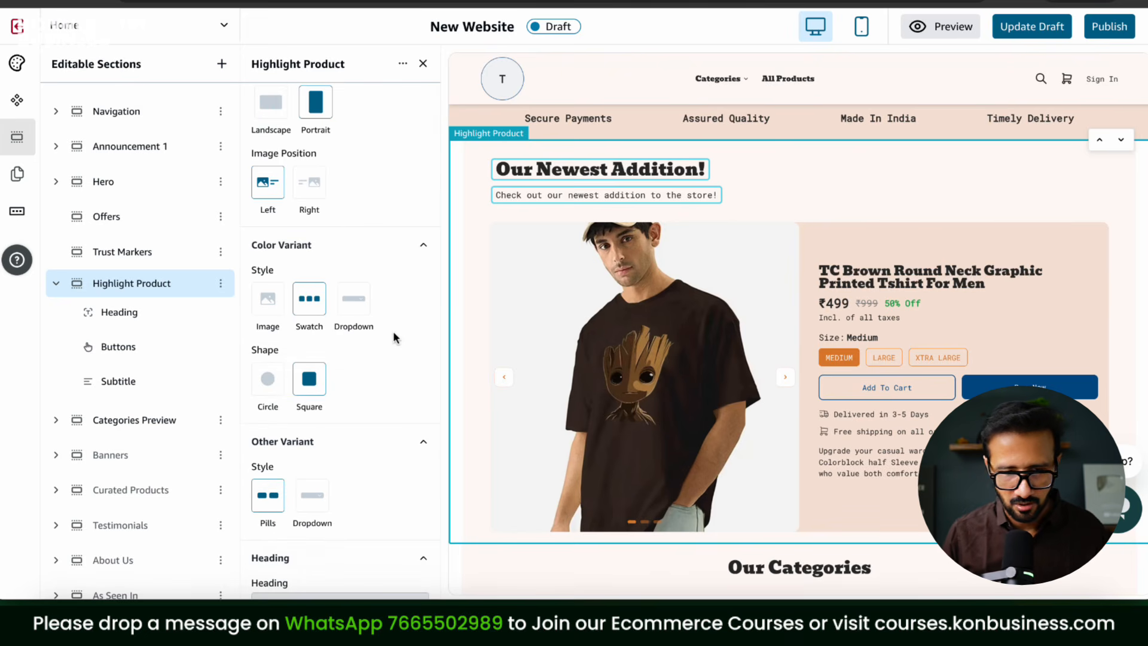
scroll(393, 333, "down", 5)
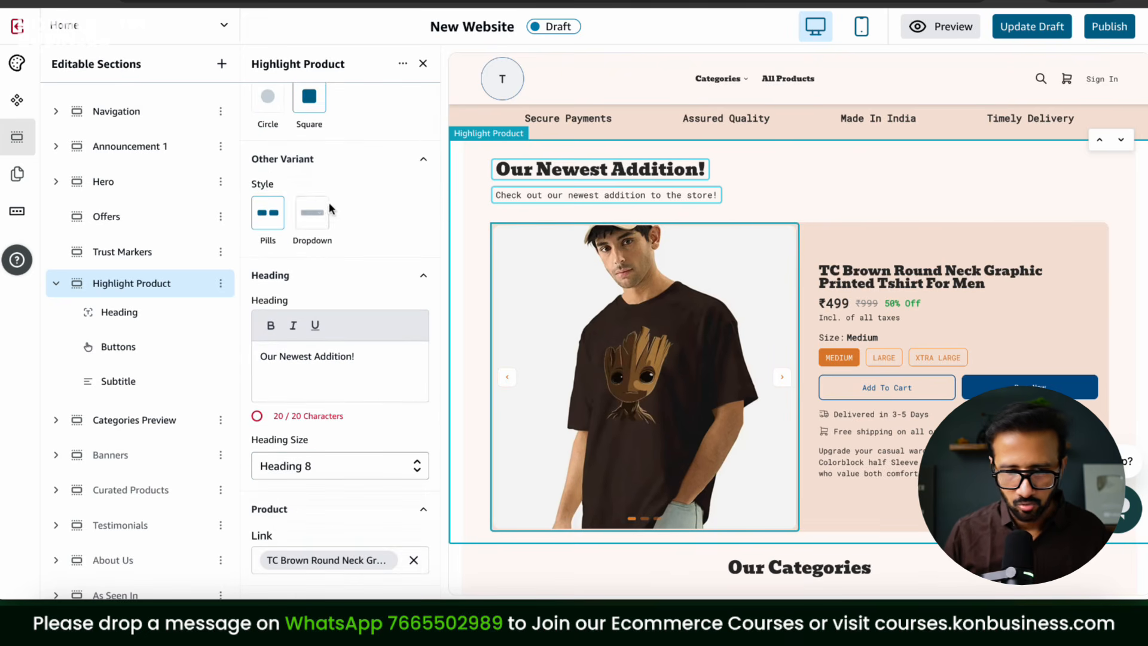
scroll(389, 282, "down", 4)
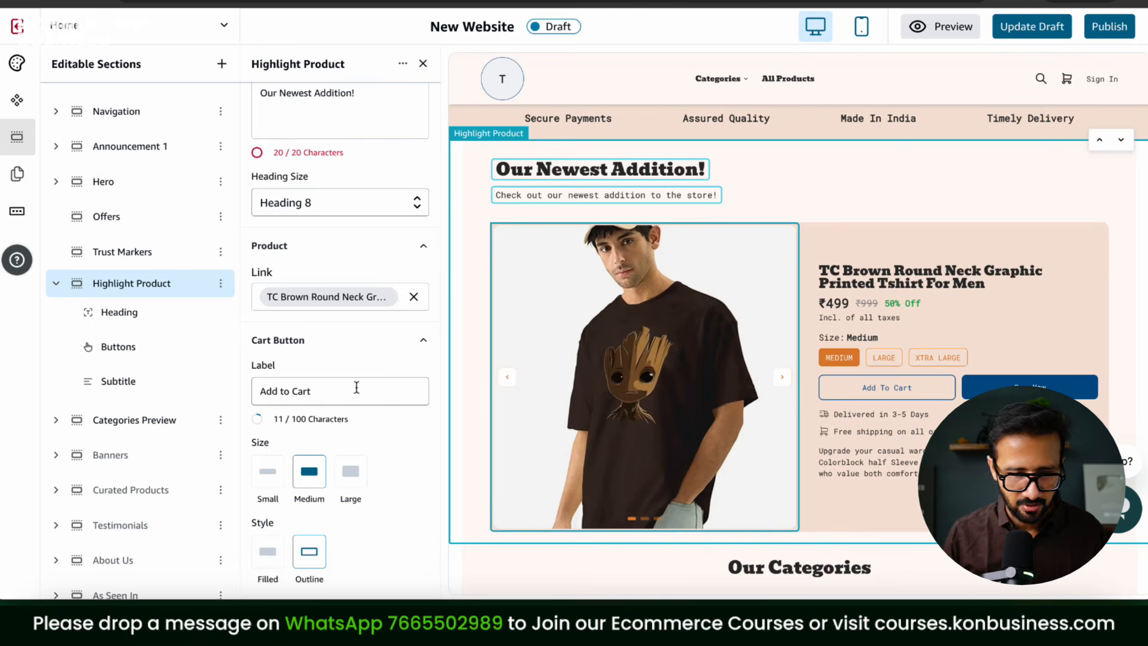
scroll(357, 388, "down", 3)
scroll(356, 387, "down", 1)
scroll(355, 341, "down", 9)
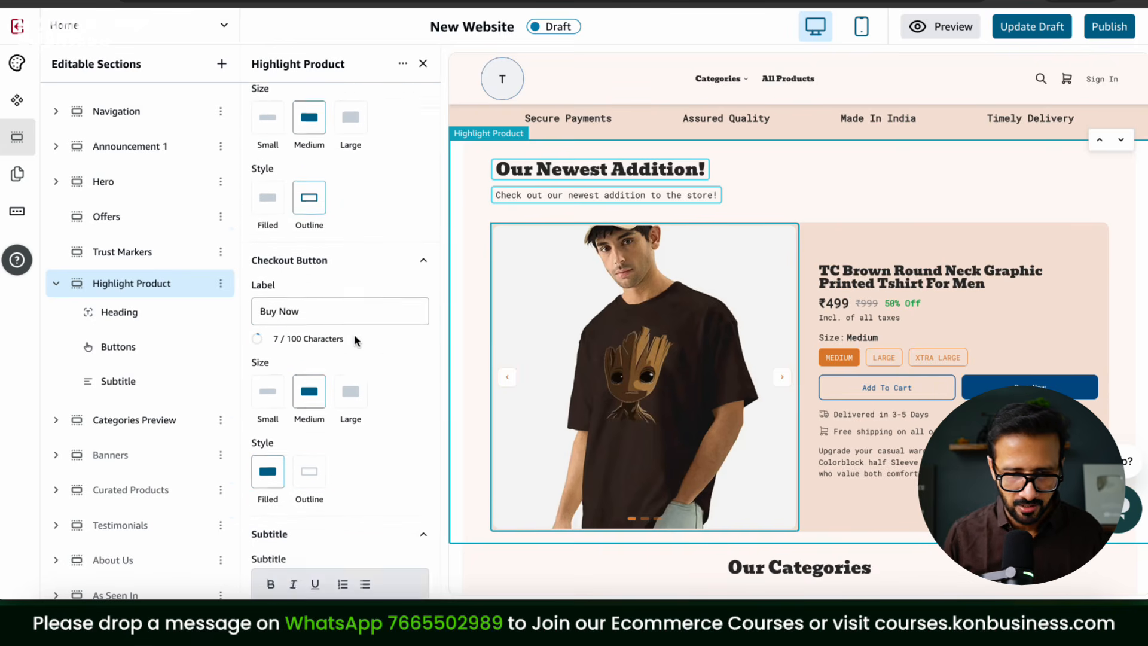
scroll(889, 454, "down", 5)
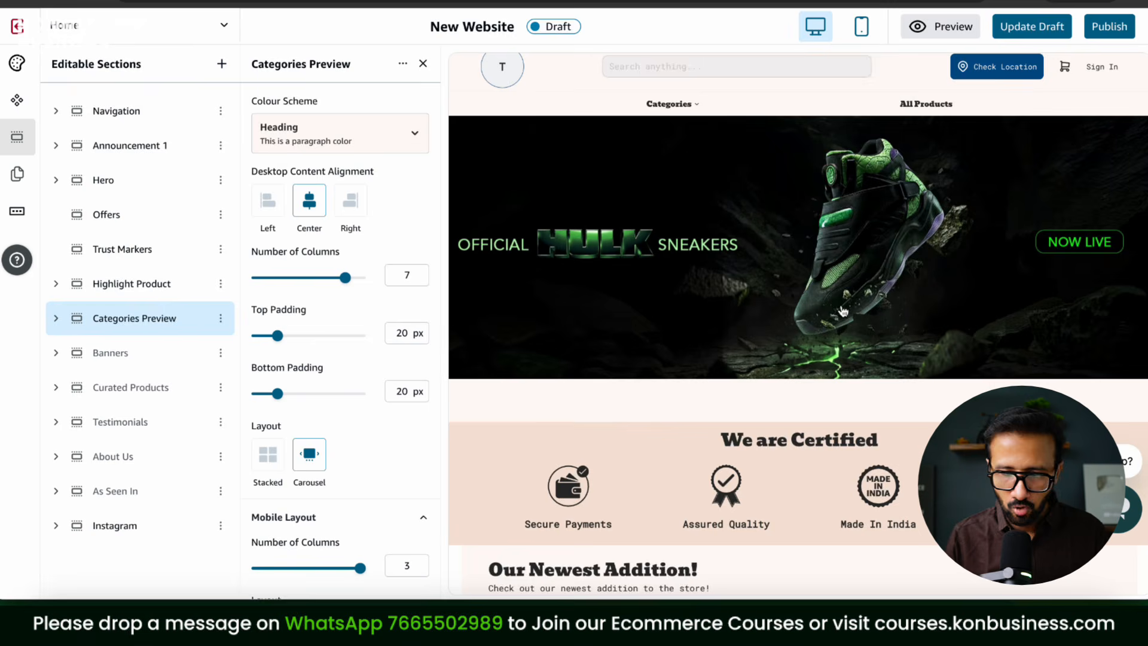
Step: Move the categories section up two places and change its title to 'Categories'
scroll(858, 345, "down", 5)
scroll(857, 346, "up", 2)
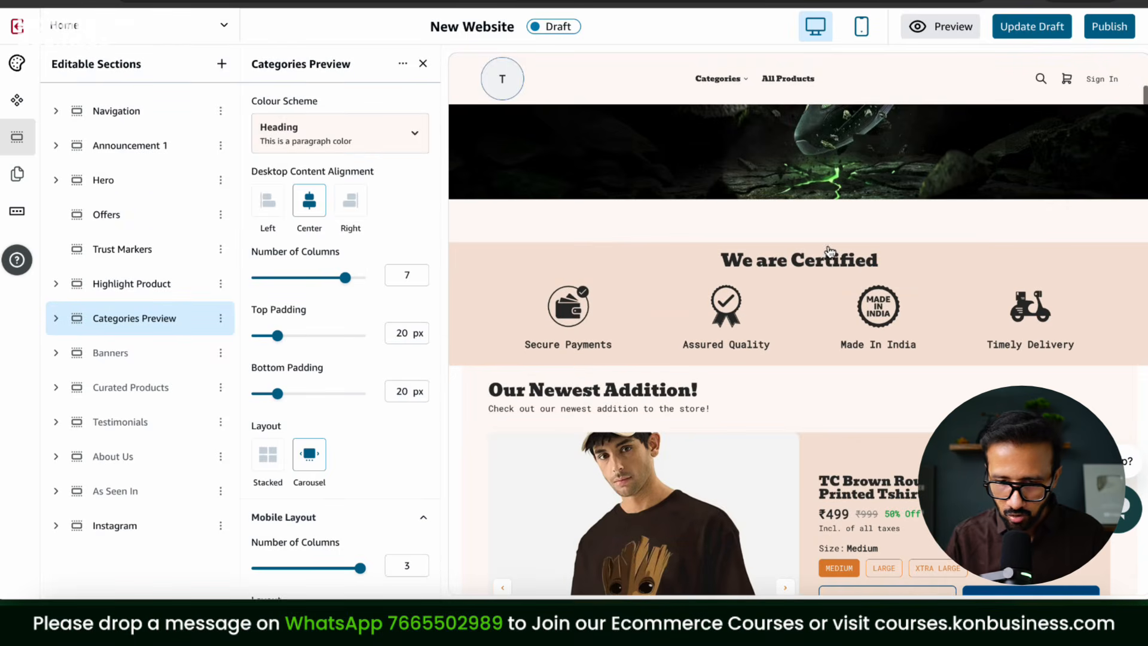
scroll(913, 358, "down", 7)
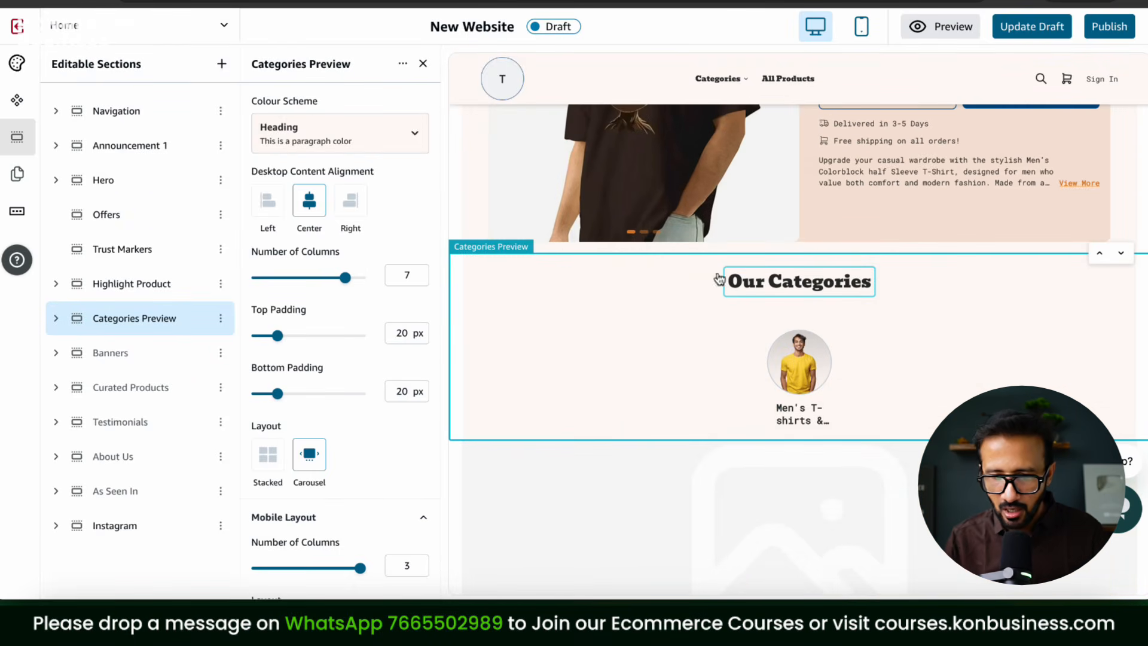
left_click(1099, 257)
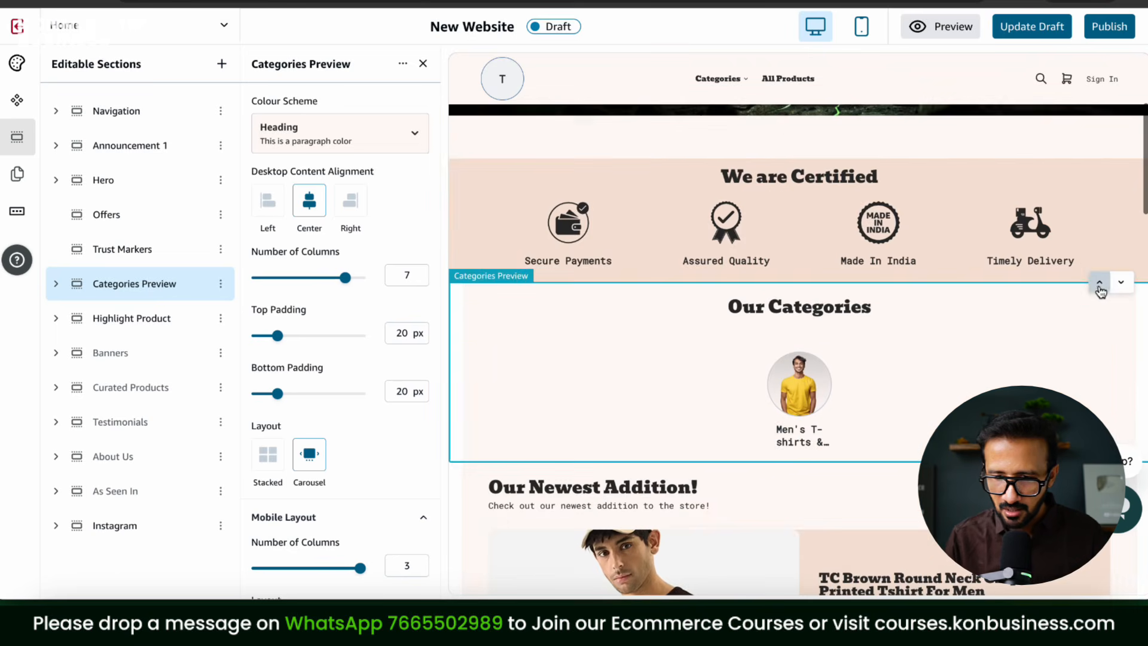
left_click(1099, 282)
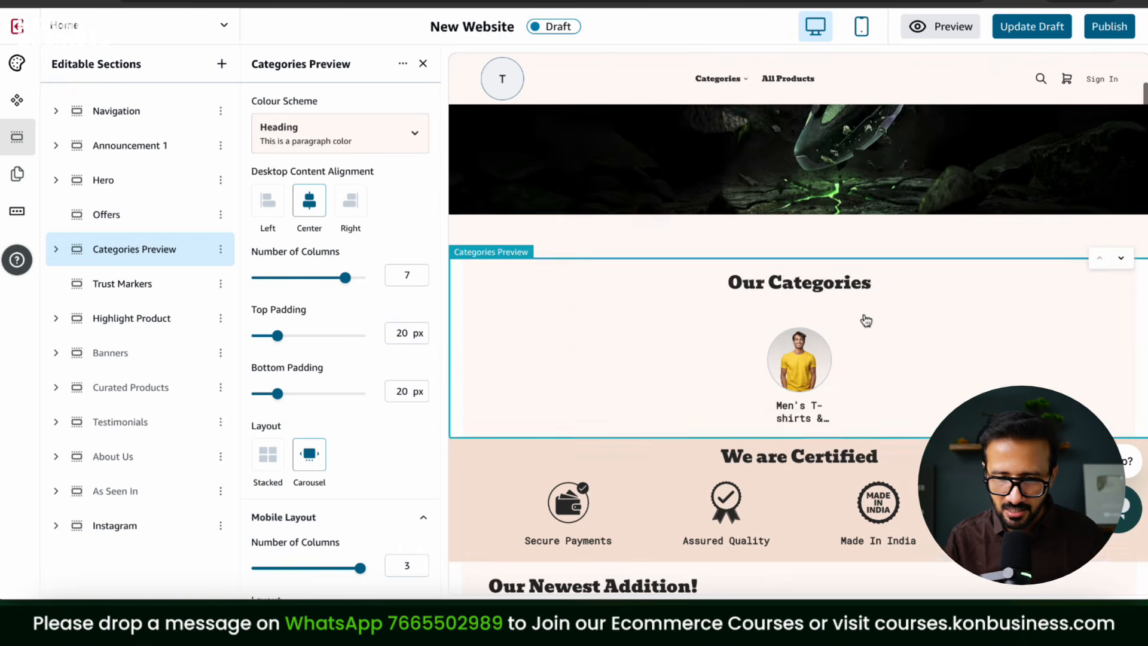
left_click(797, 267)
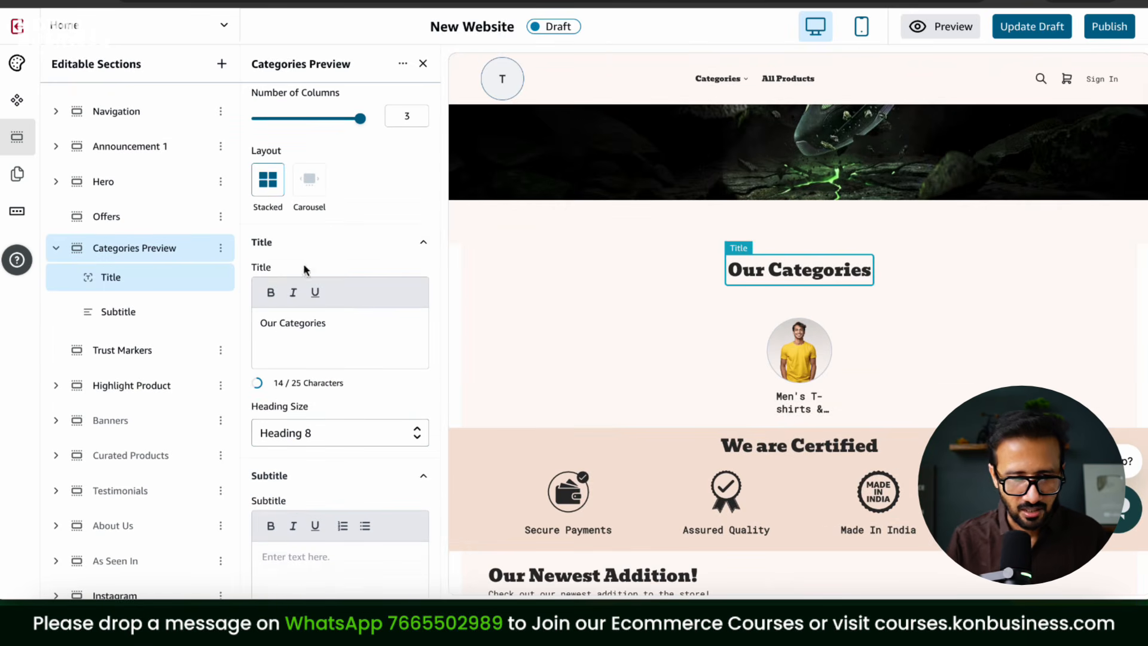
key("ctrl+a")
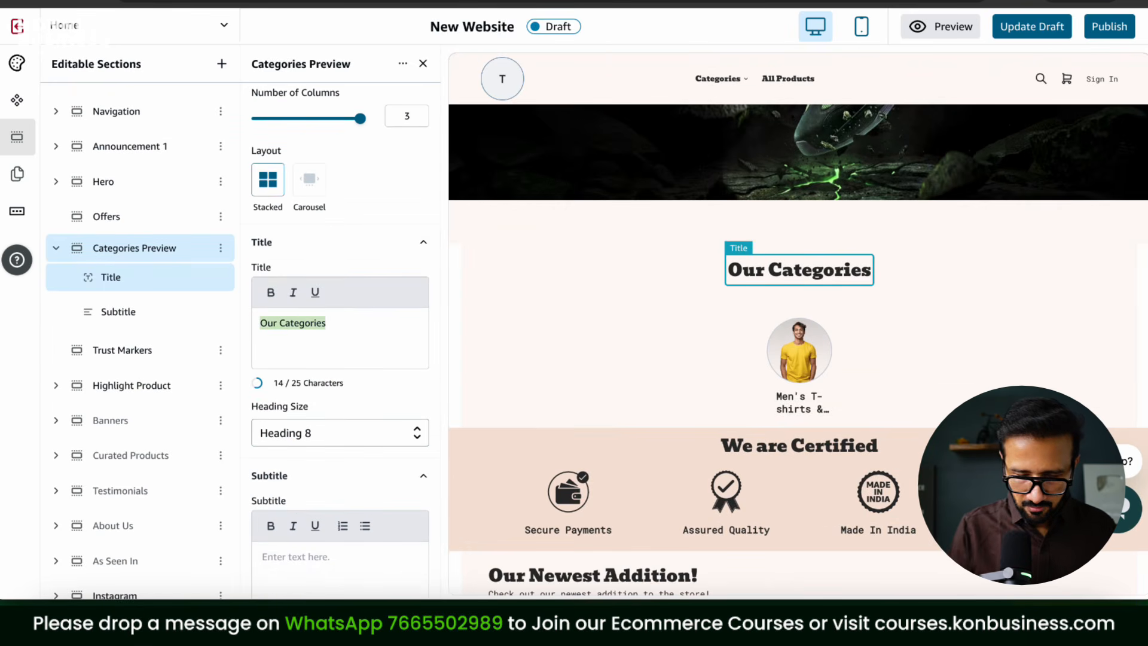
type("Categories")
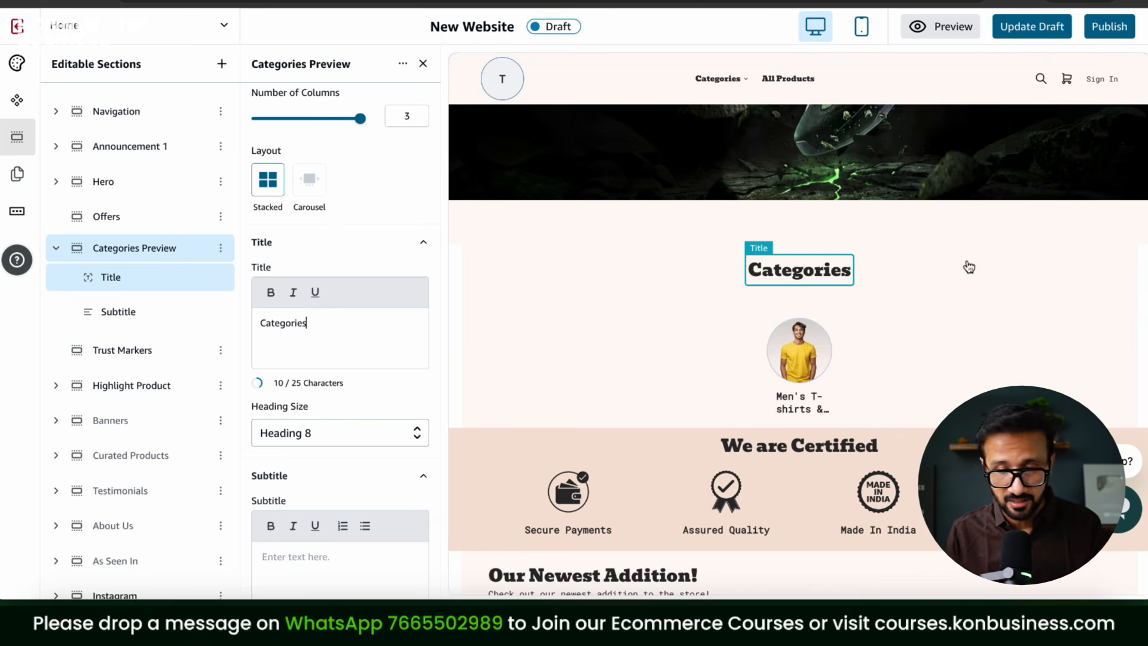
Step: Move the We are Certified section one place lower, below Our Newest Addition
scroll(1038, 339, "down", 3)
left_click(1101, 301)
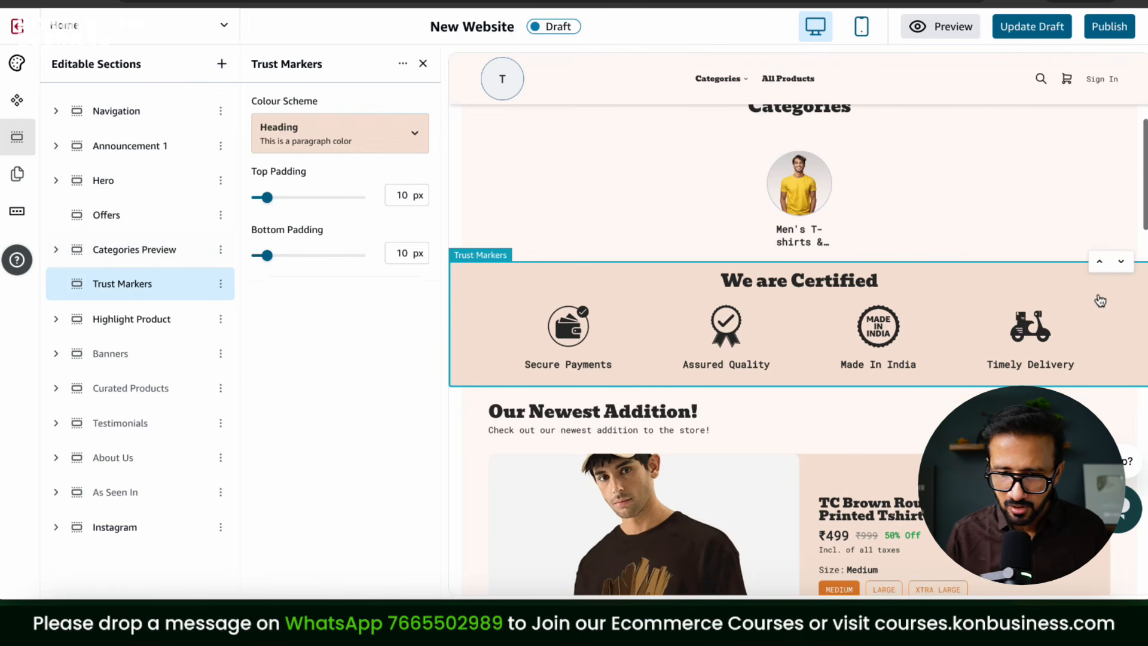
left_click(1122, 261)
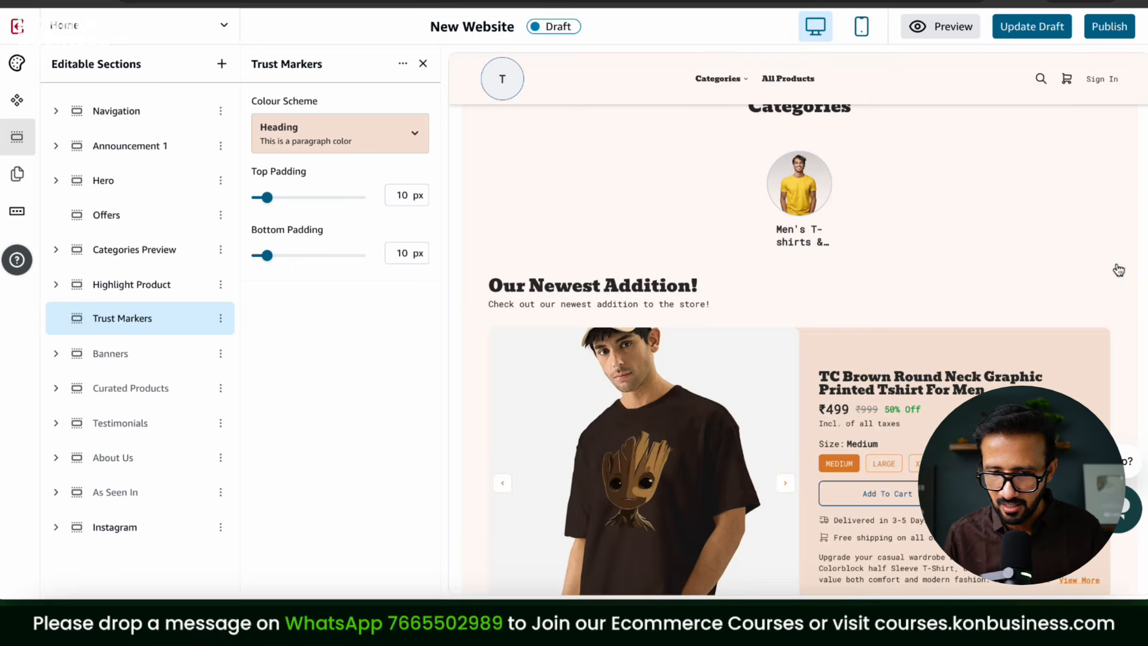
scroll(1118, 328, "down", 2)
scroll(1112, 322, "down", 6)
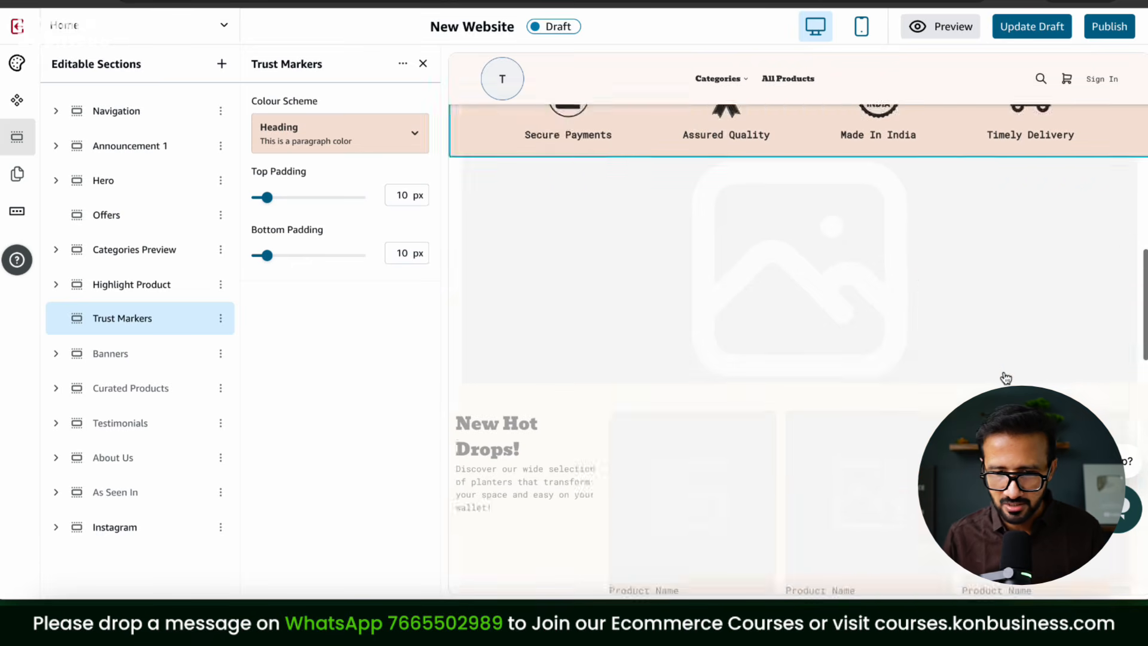
left_click(747, 230)
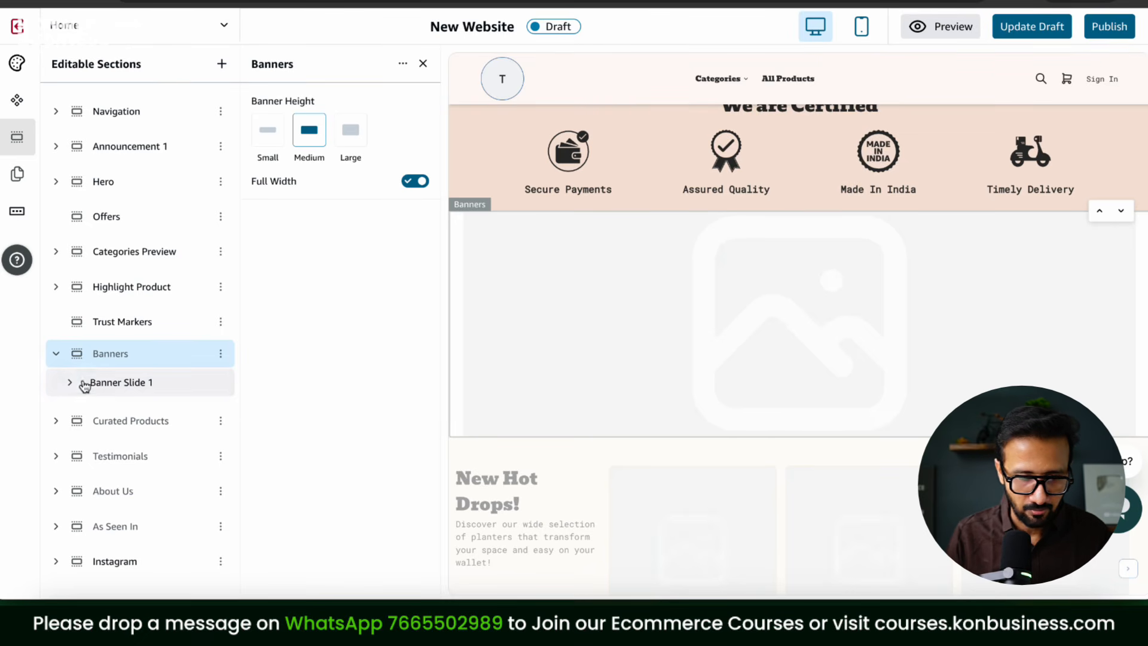
Step: Replace Banner Slide 1's desktop image with the Spider-Verse homepage banner file and upload the crop
left_click(117, 387)
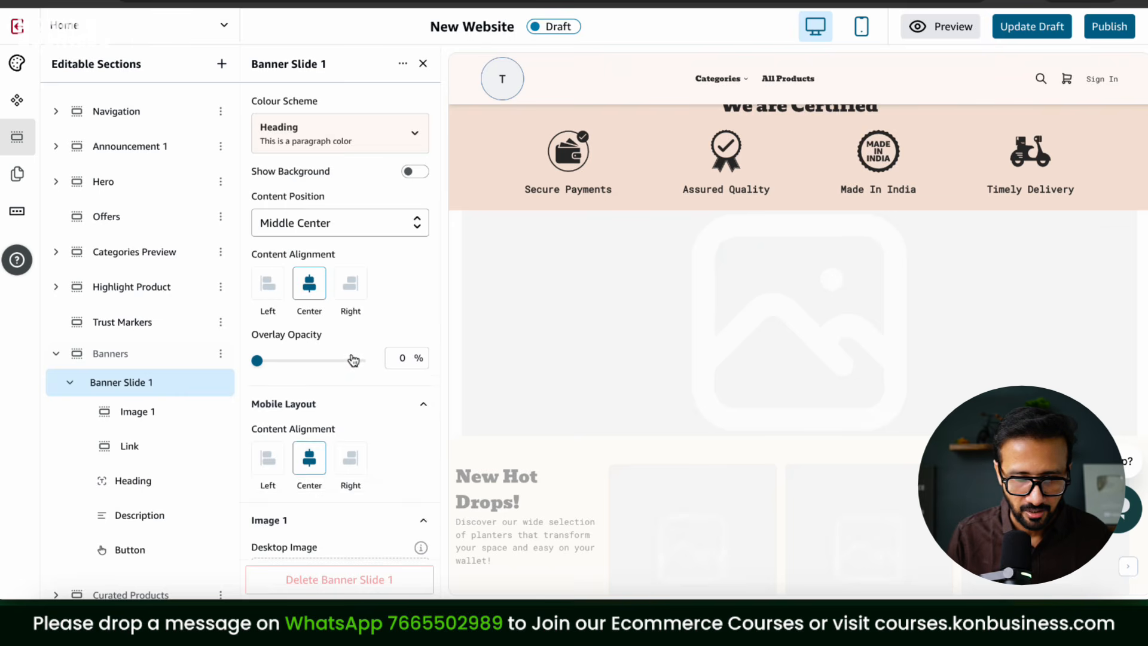
scroll(299, 323, "down", 5)
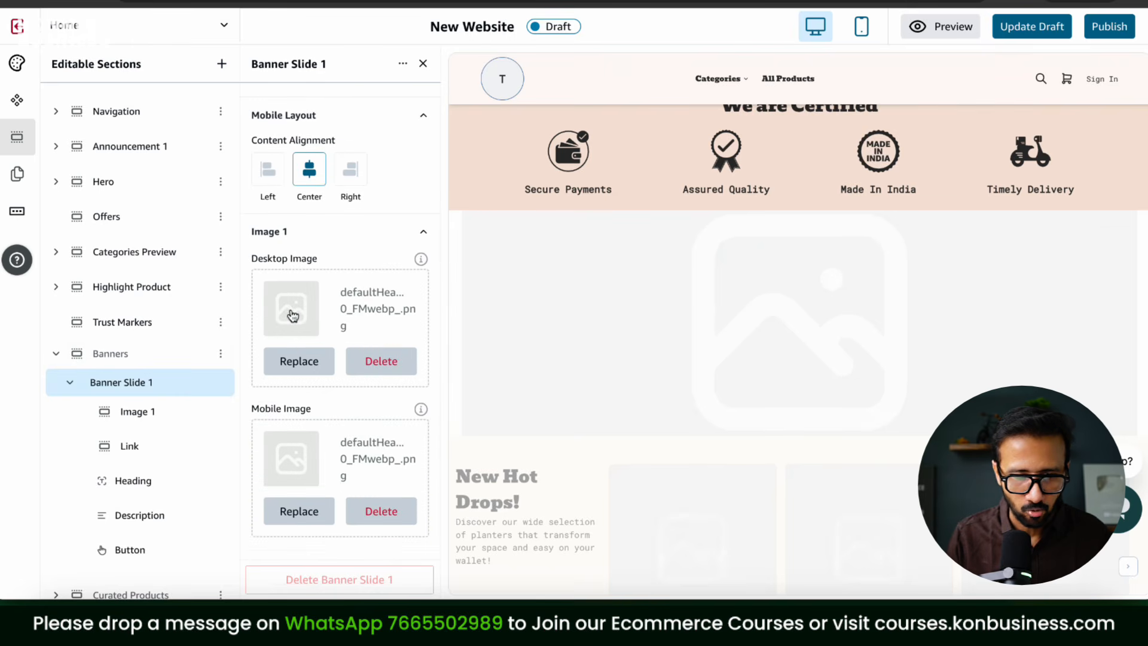
left_click(318, 365)
left_click(545, 289)
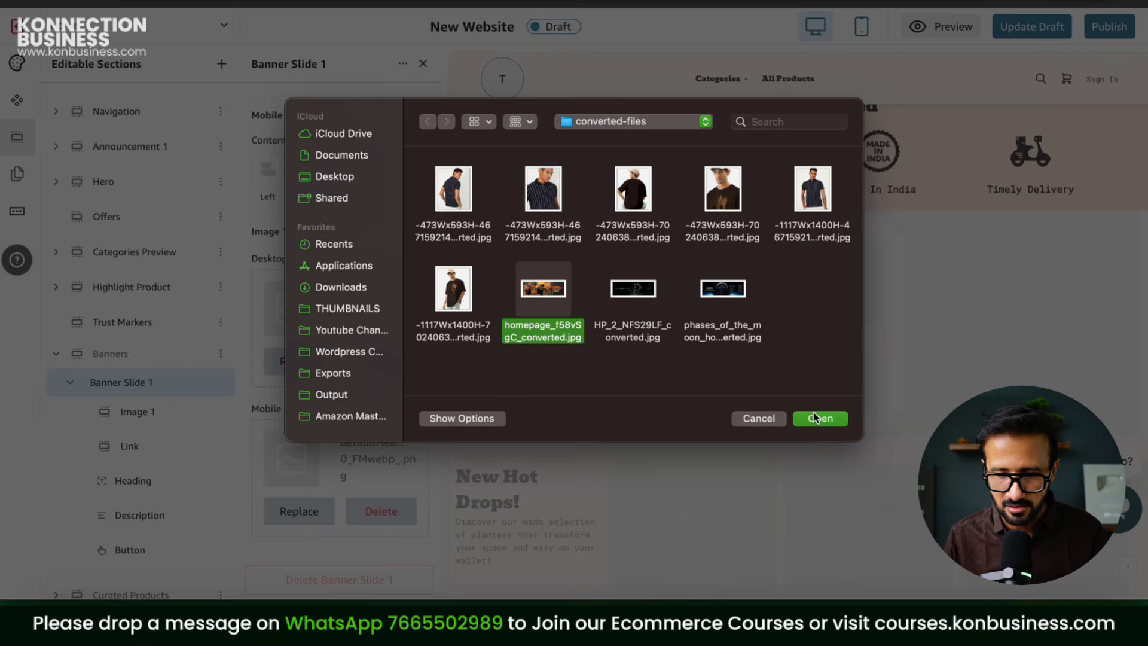
left_click(817, 418)
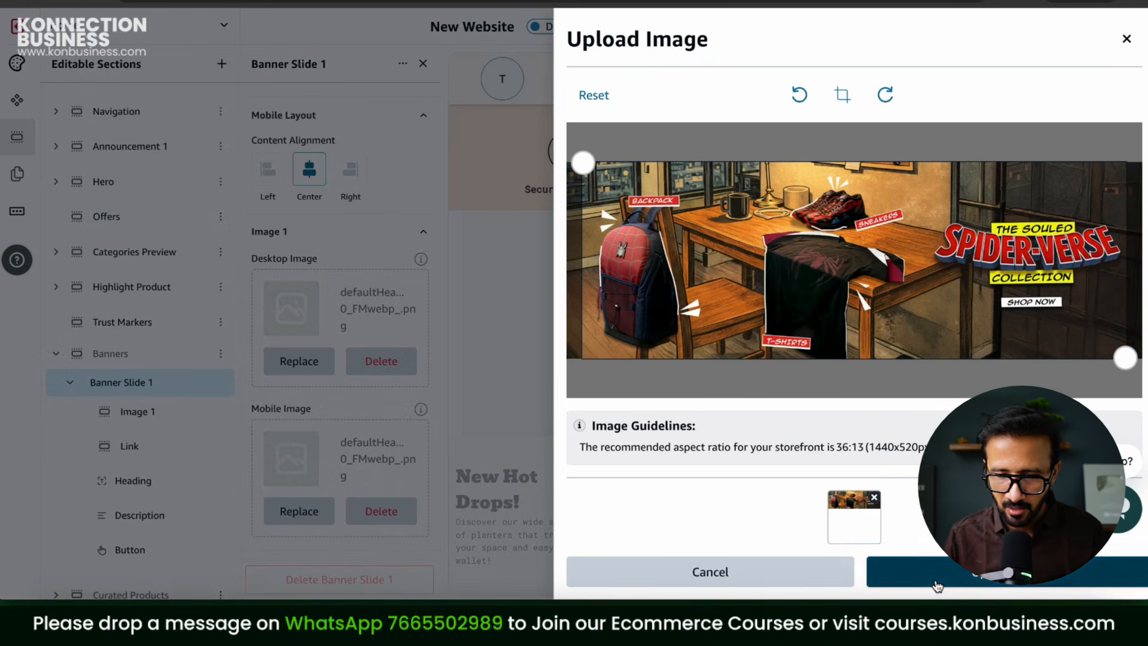
left_click(937, 583)
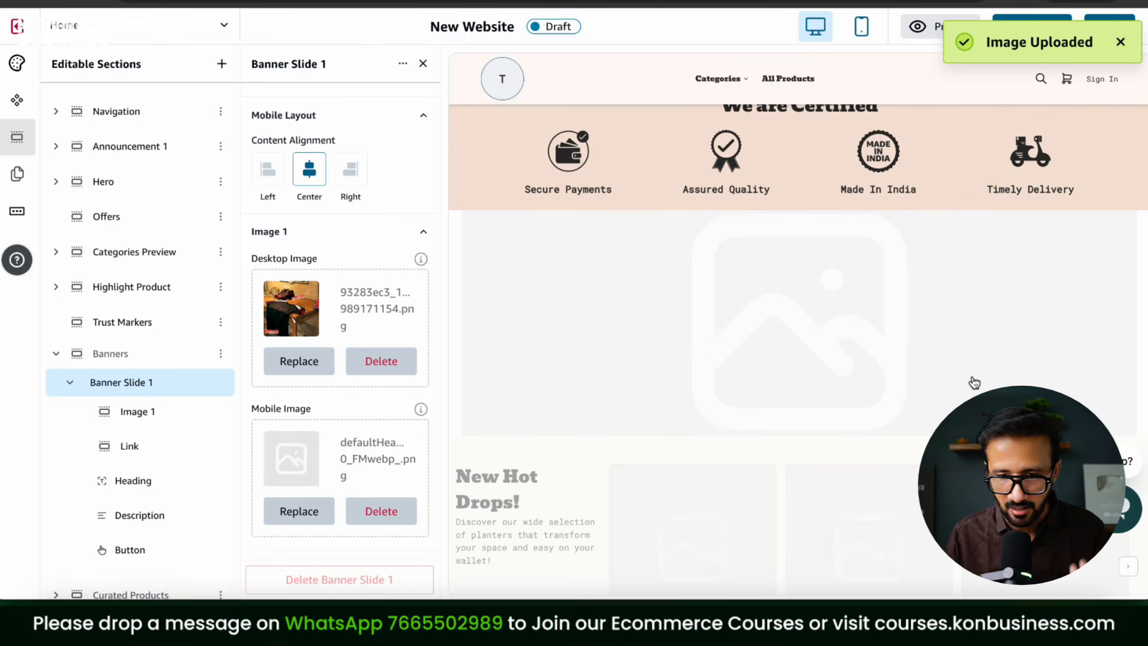
scroll(825, 327, "down", 1)
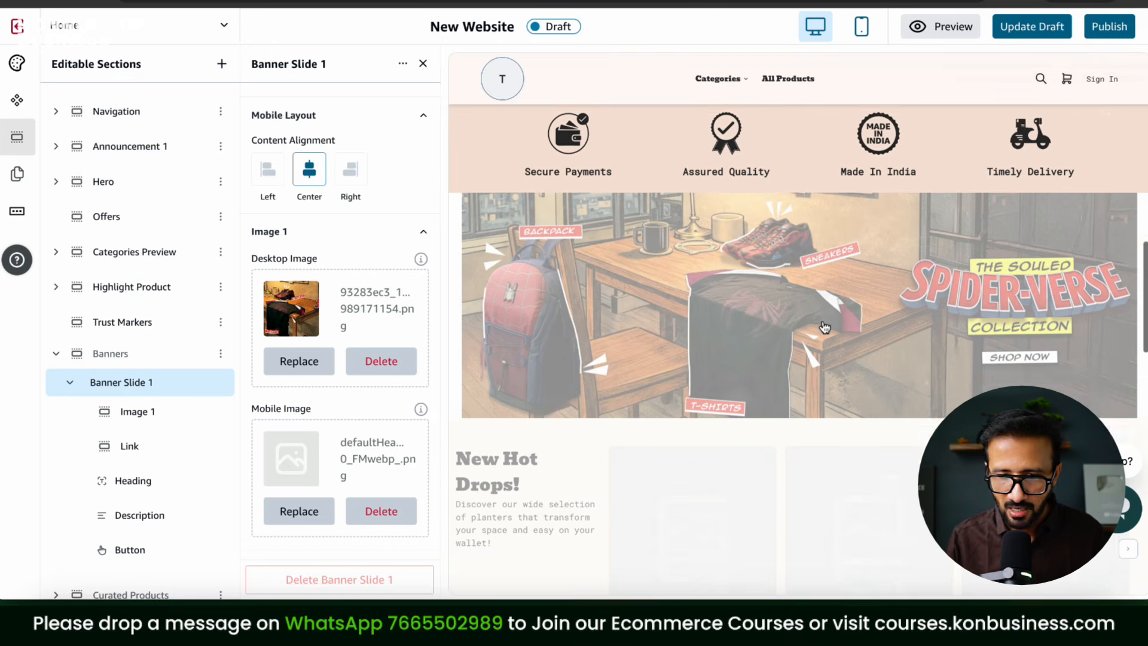
scroll(826, 327, "up", 1)
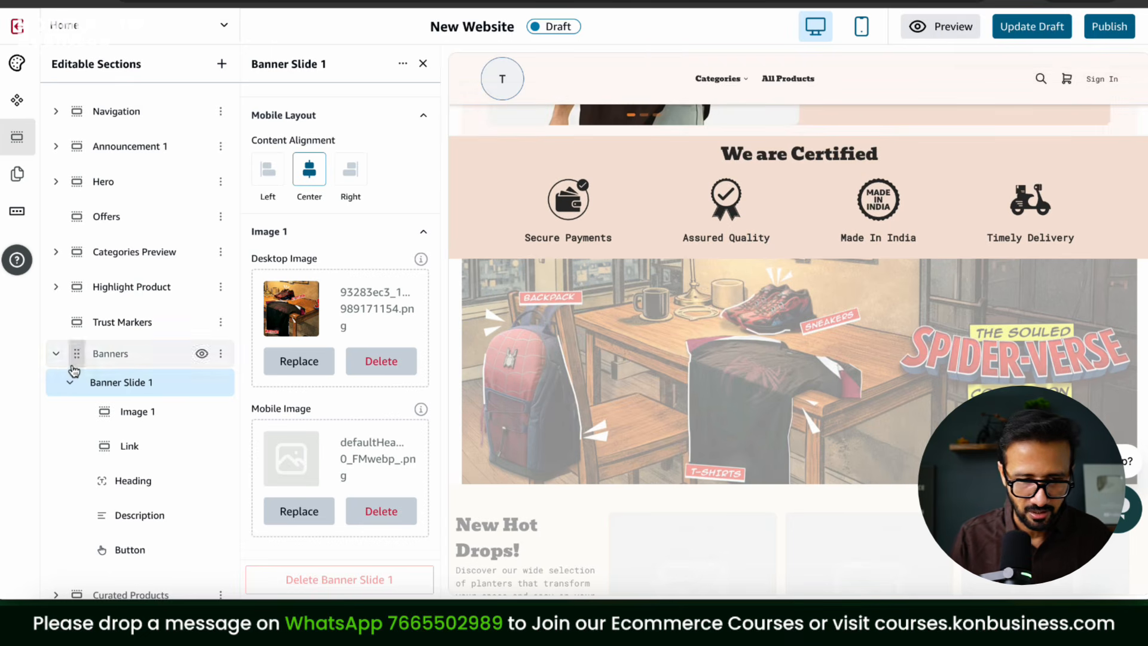
left_click(785, 308)
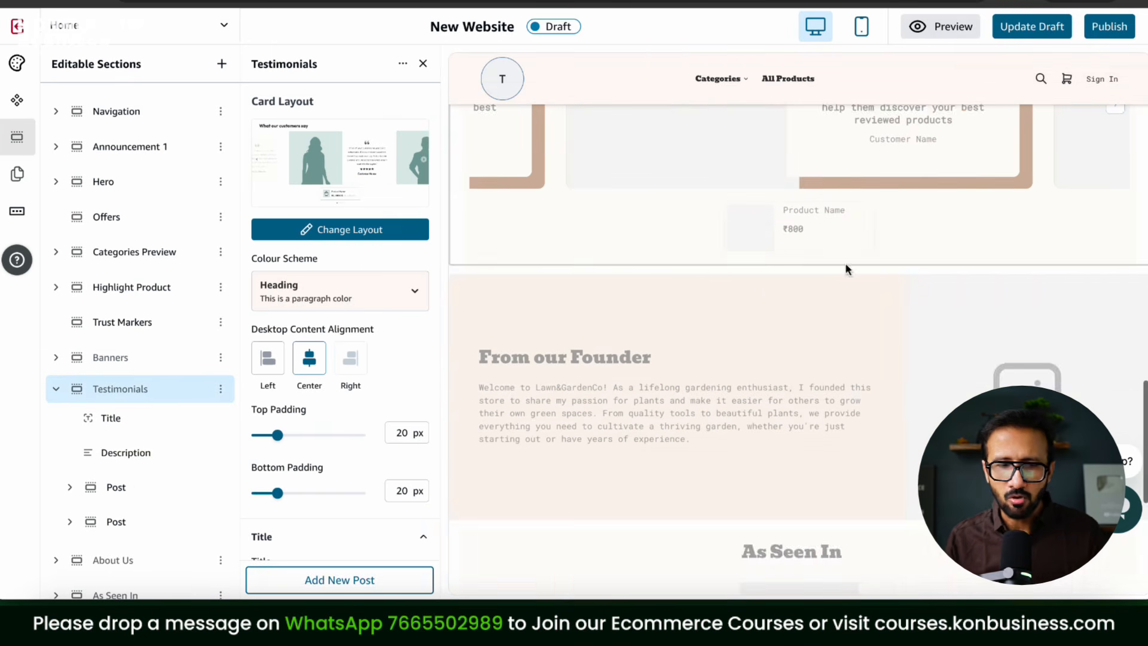
Step: Update the draft, then change the Testimonials title to 'Customer Feedback'
scroll(848, 269, "up", 5)
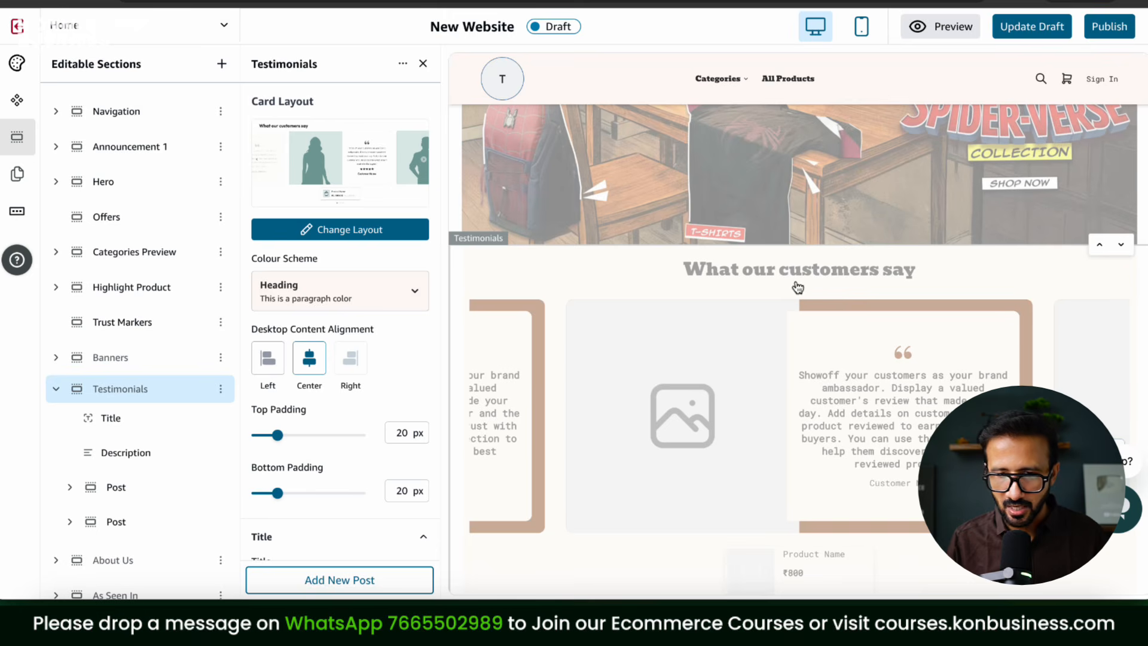
left_click(1032, 26)
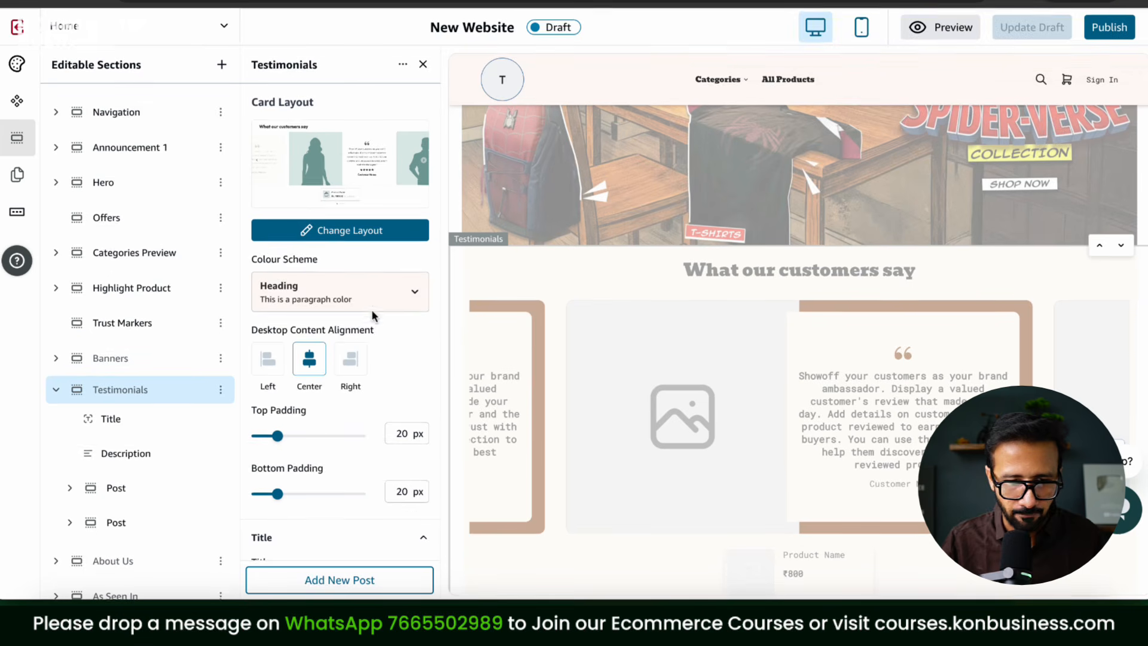
scroll(357, 221, "down", 3)
scroll(357, 221, "down", 1)
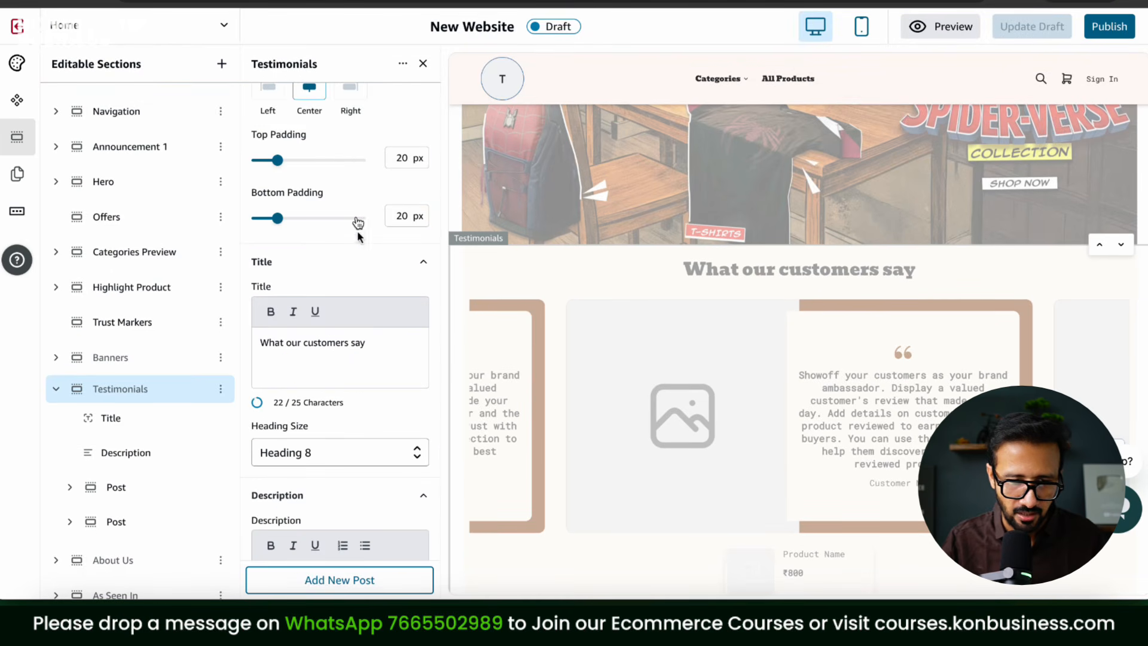
triple_click(389, 342)
type("T")
key("BackSpace")
type("Customer Feedback")
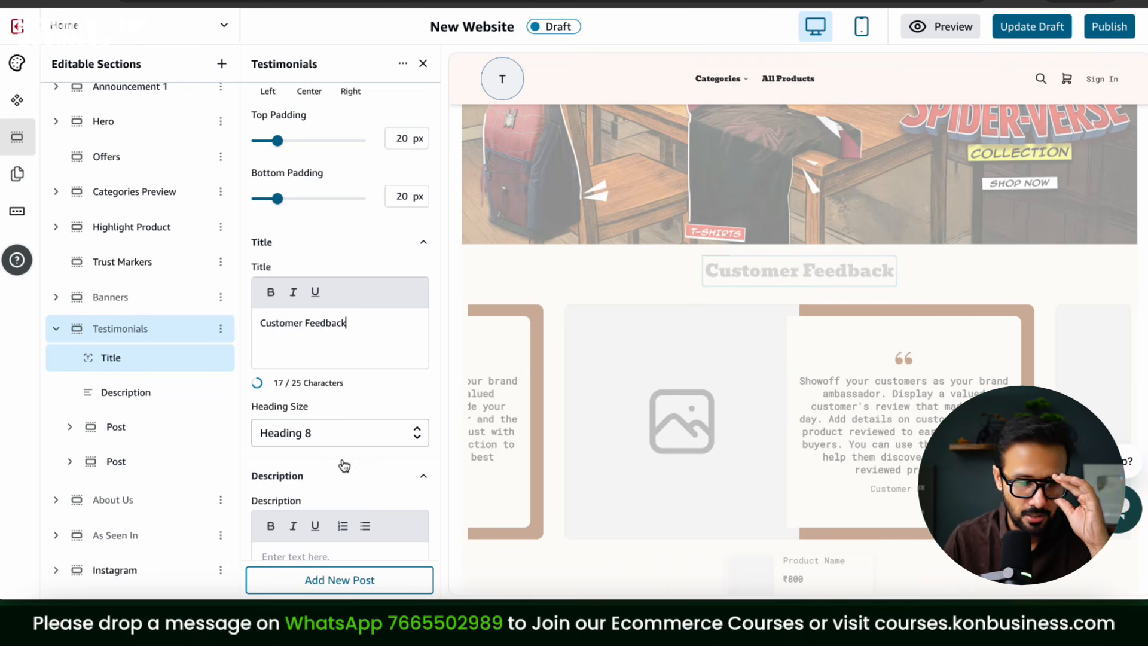
scroll(343, 464, "down", 3)
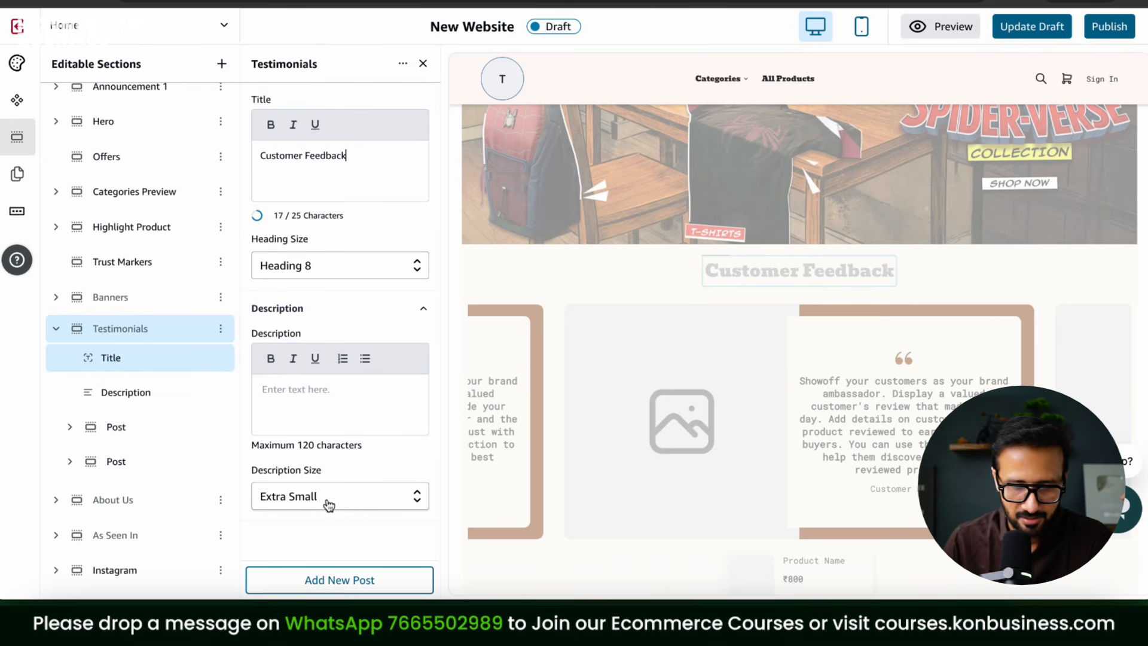
left_click(56, 328)
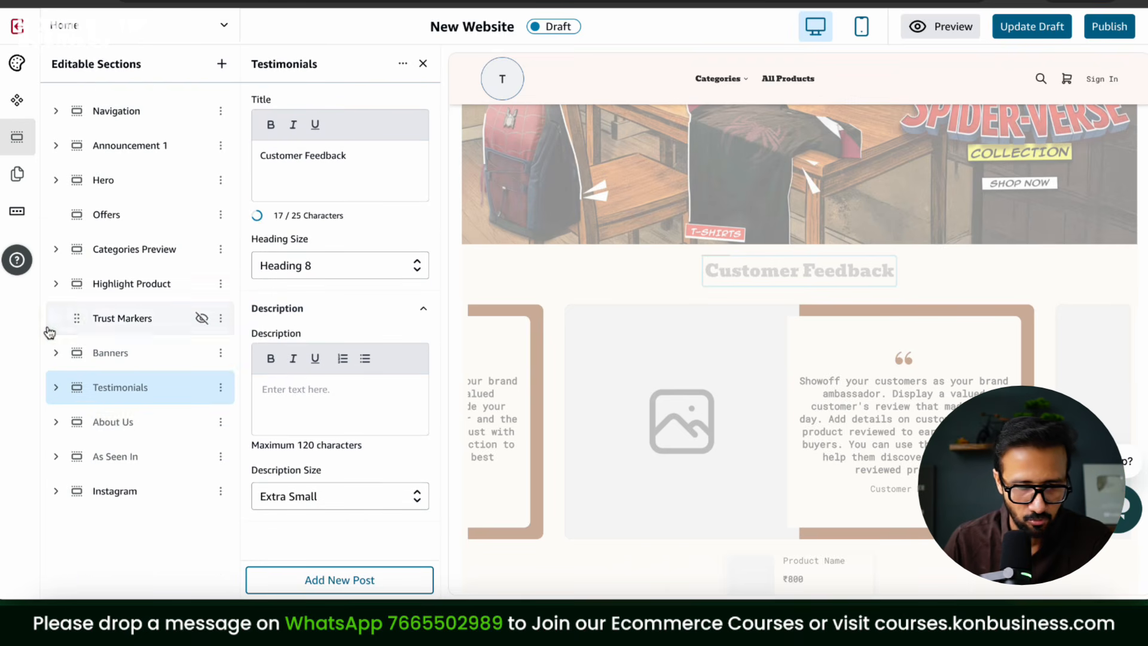
Step: Review the About Us settings and expand the As Seen In section's parts
left_click(93, 423)
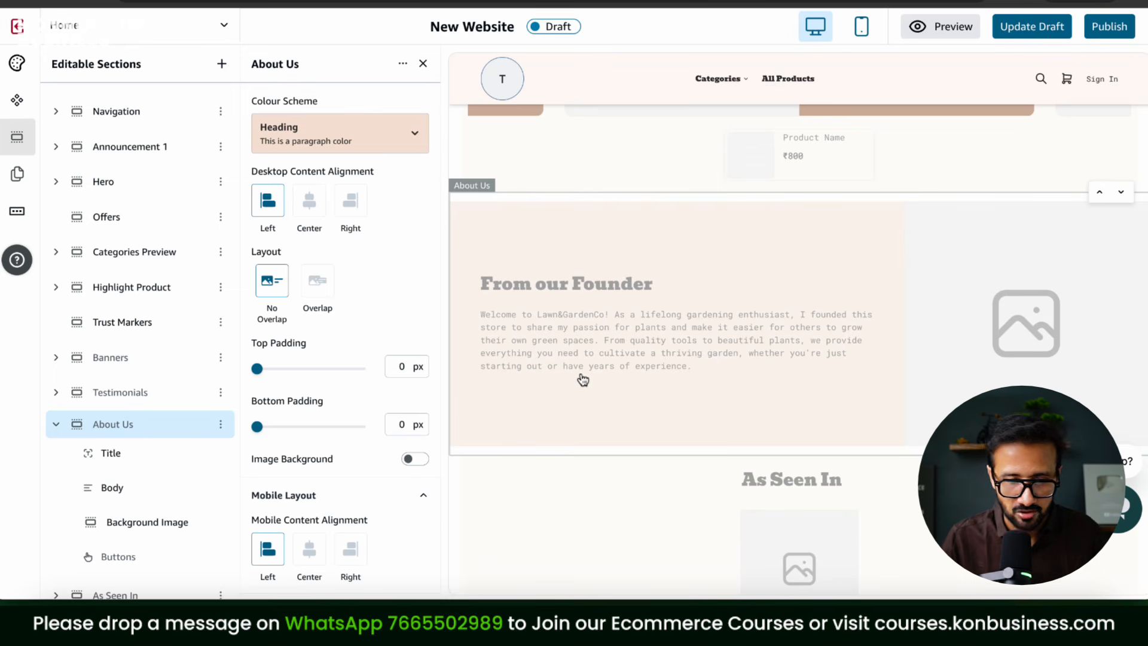
left_click(56, 424)
left_click(56, 460)
scroll(643, 411, "down", 5)
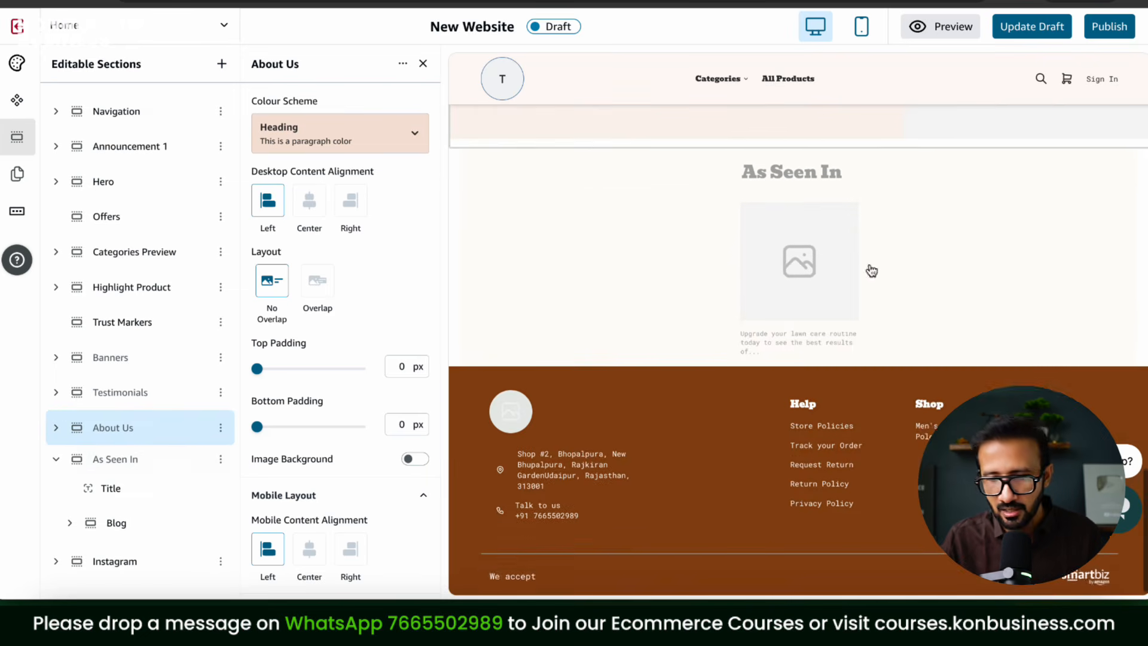
scroll(869, 267, "up", 1)
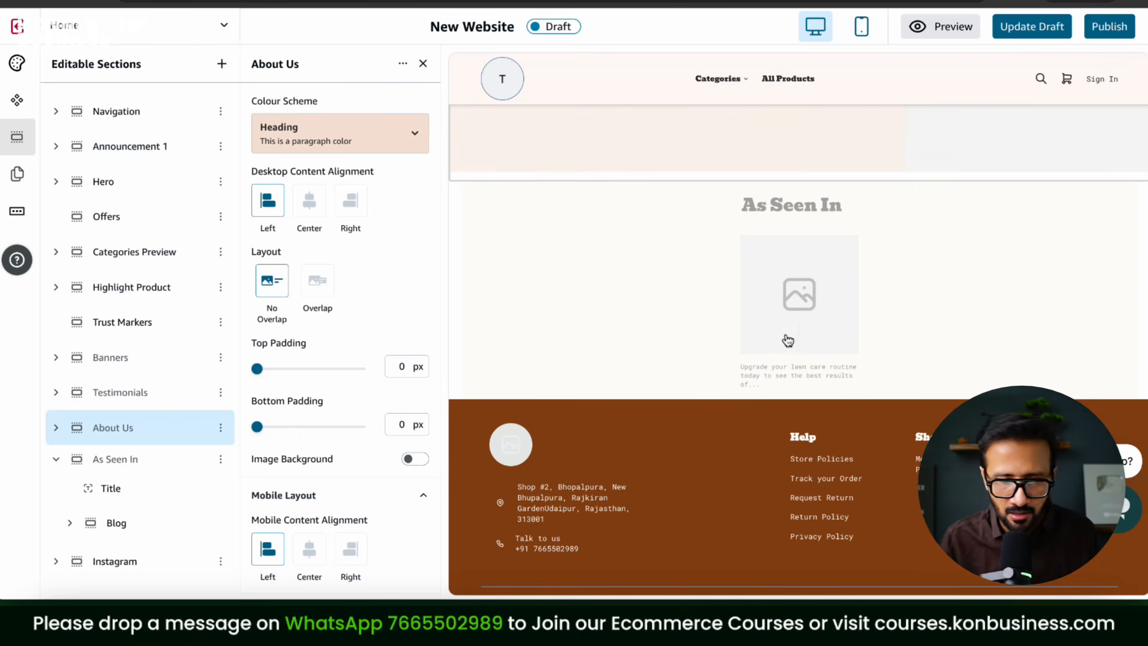
scroll(546, 468, "down", 1)
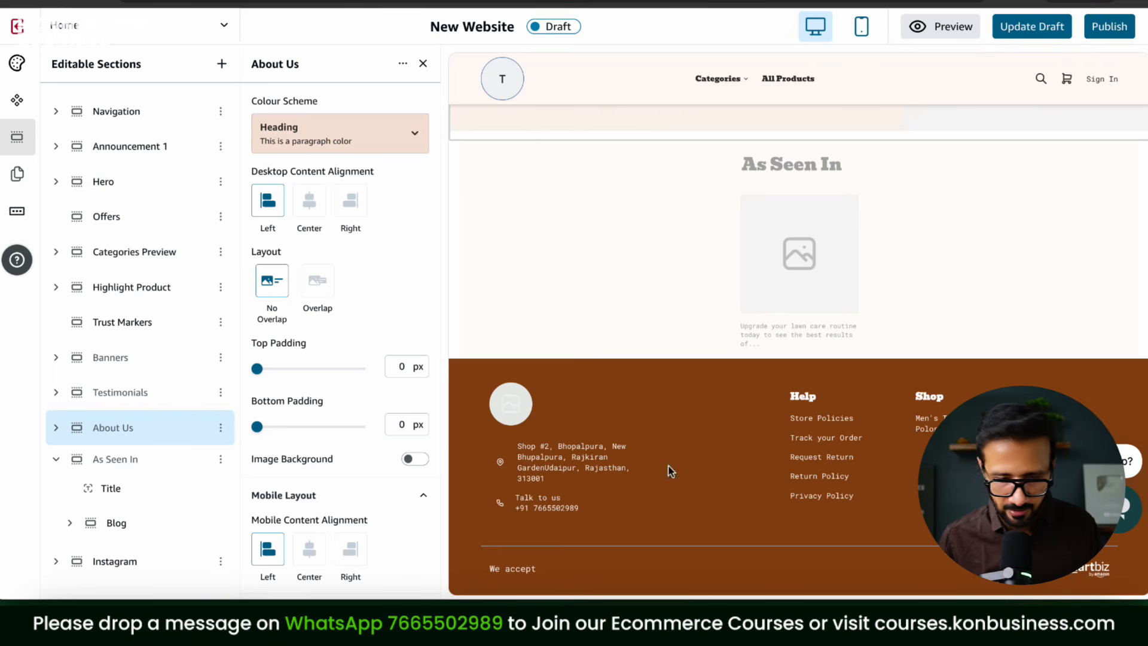
Step: Check the Instagram section's profile link settings, update the draft, and show the store Pages list
left_click(56, 562)
scroll(360, 378, "down", 5)
left_click(106, 565)
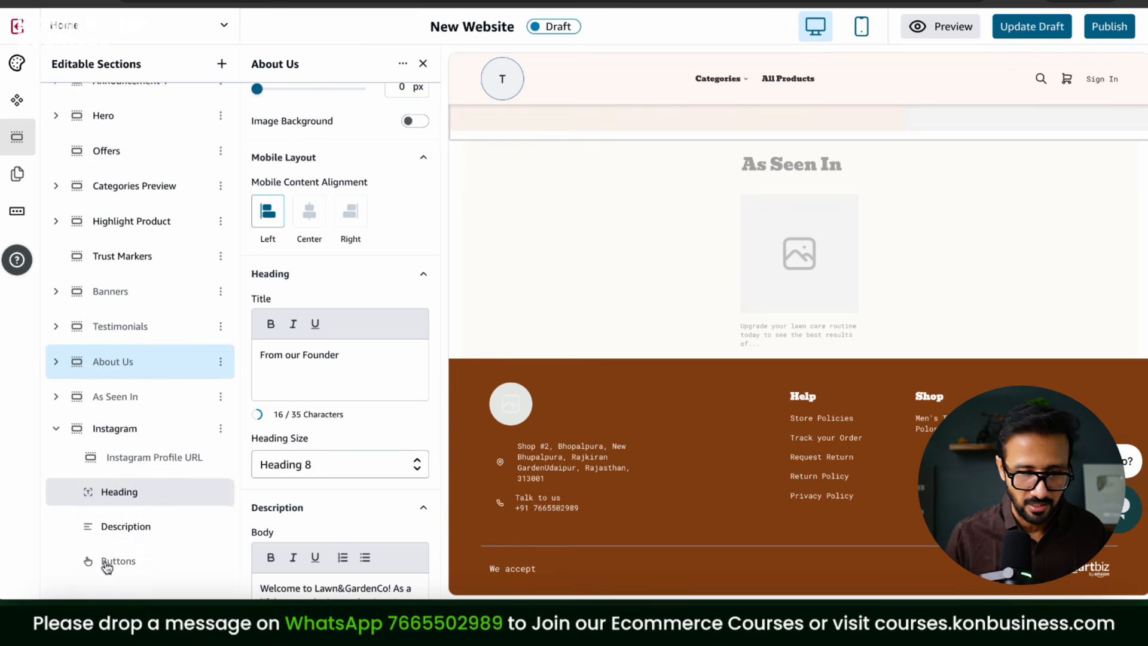
left_click(197, 429)
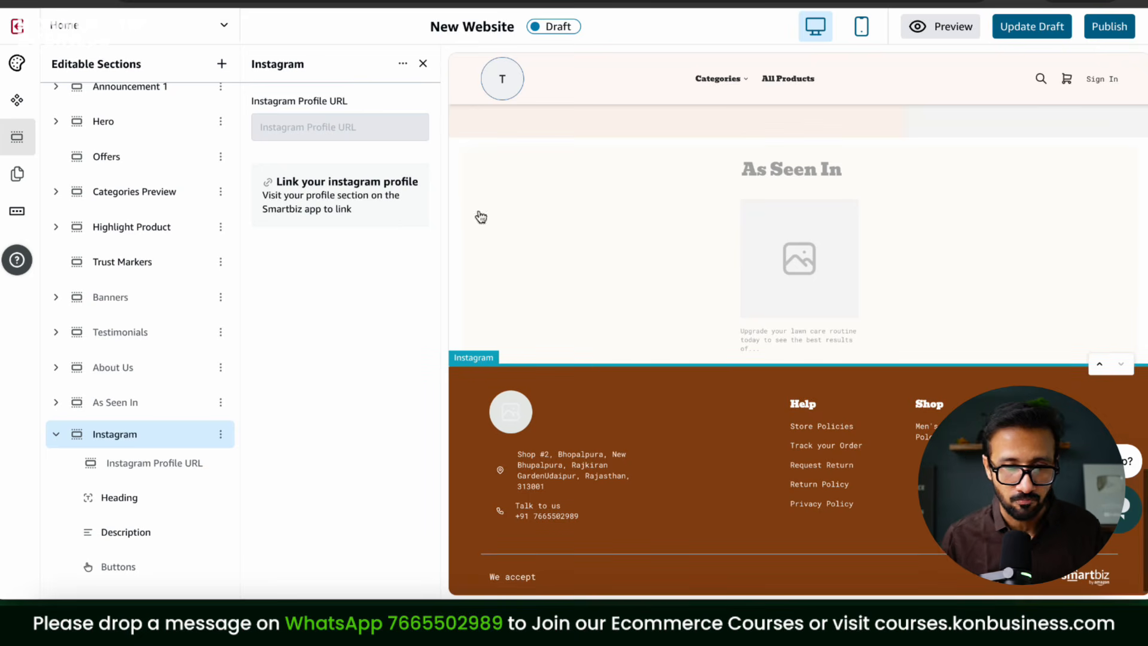
left_click(1028, 38)
left_click(19, 175)
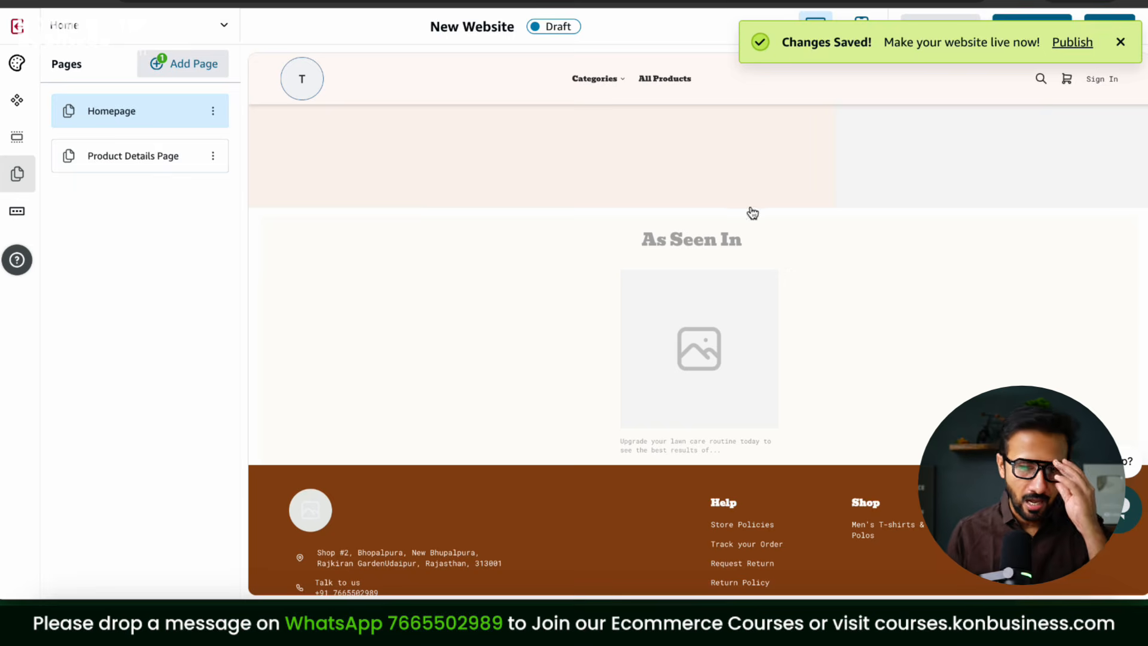
Step: Open the Product Details Page, inspect its product title and image media settings, then open Create Menu
left_click(152, 166)
left_click(56, 145)
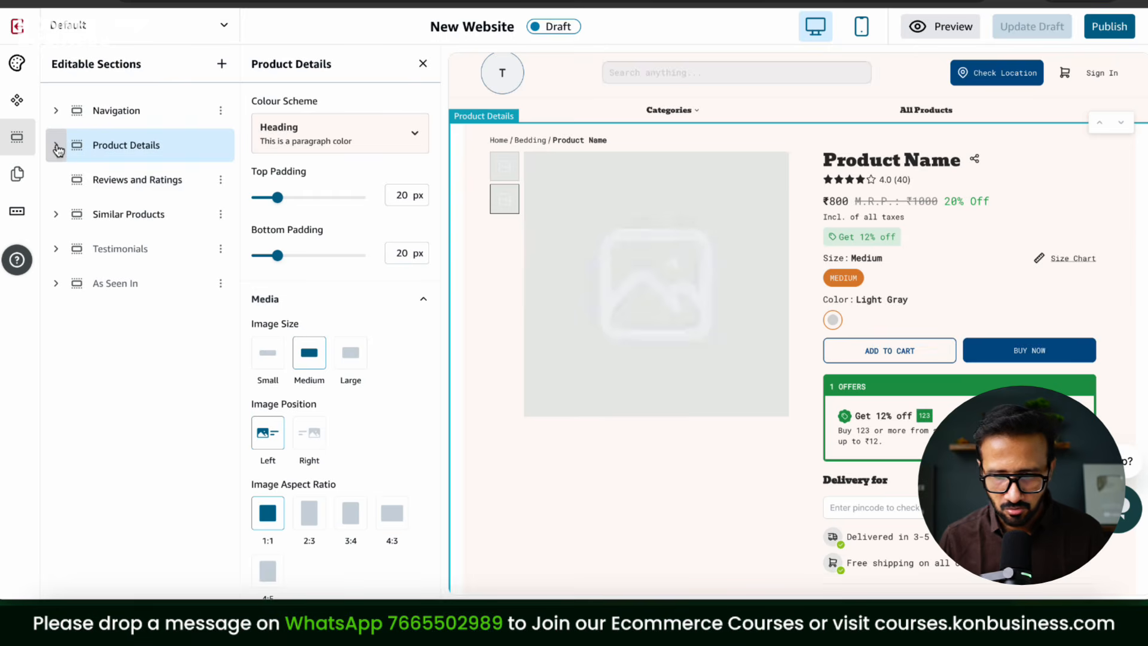
left_click(850, 164)
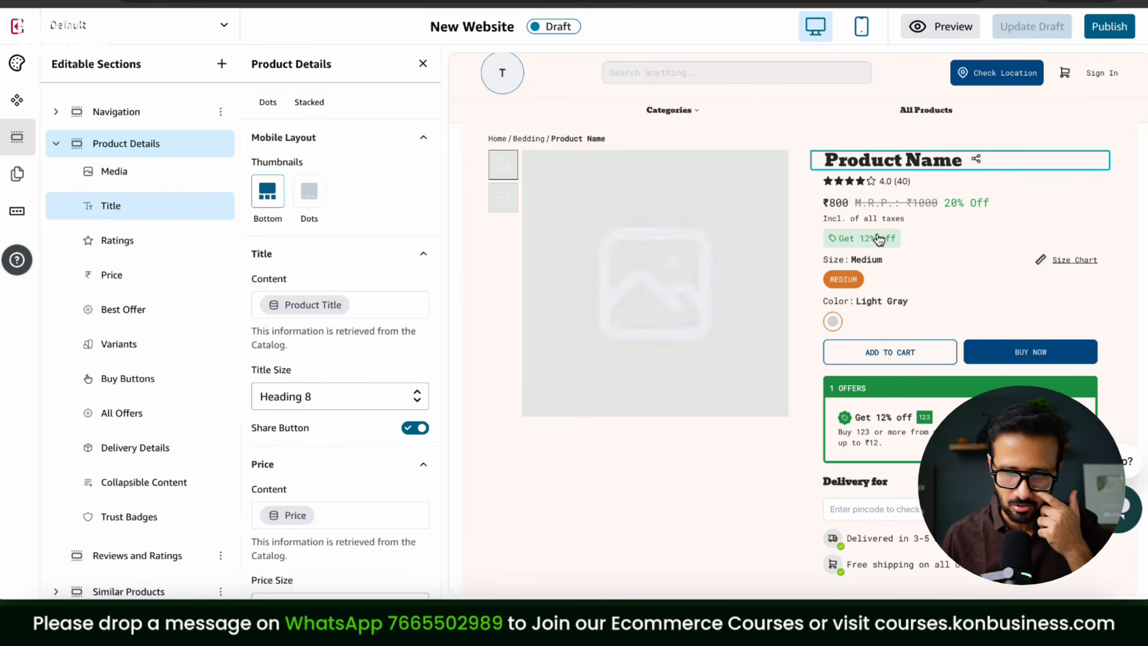
left_click(56, 144)
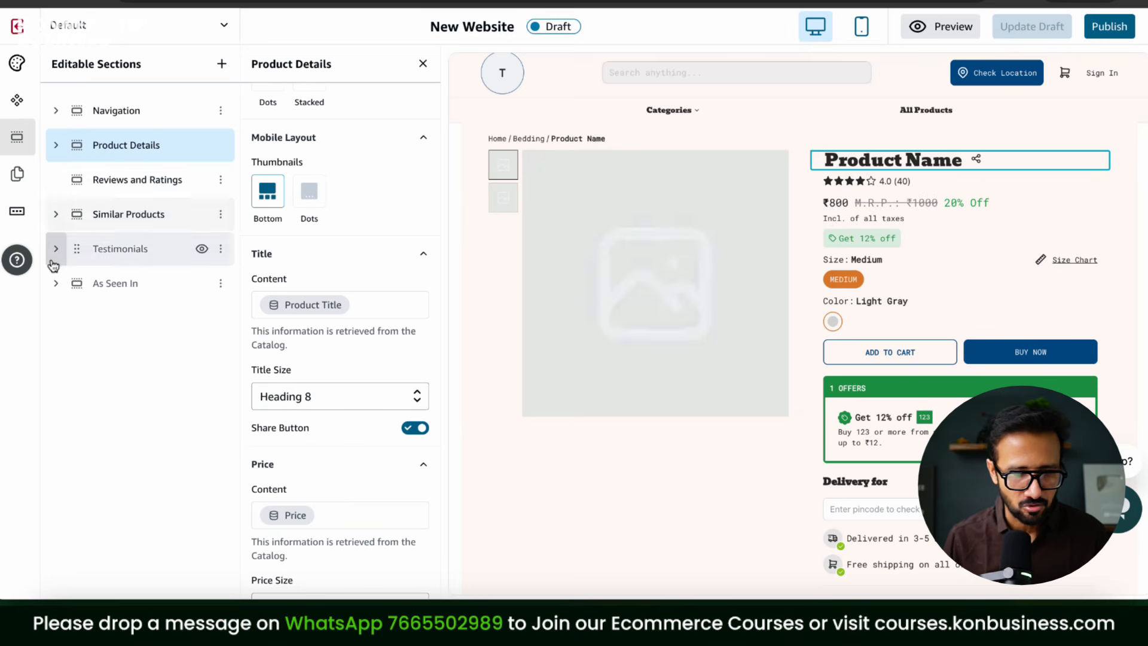
left_click(559, 300)
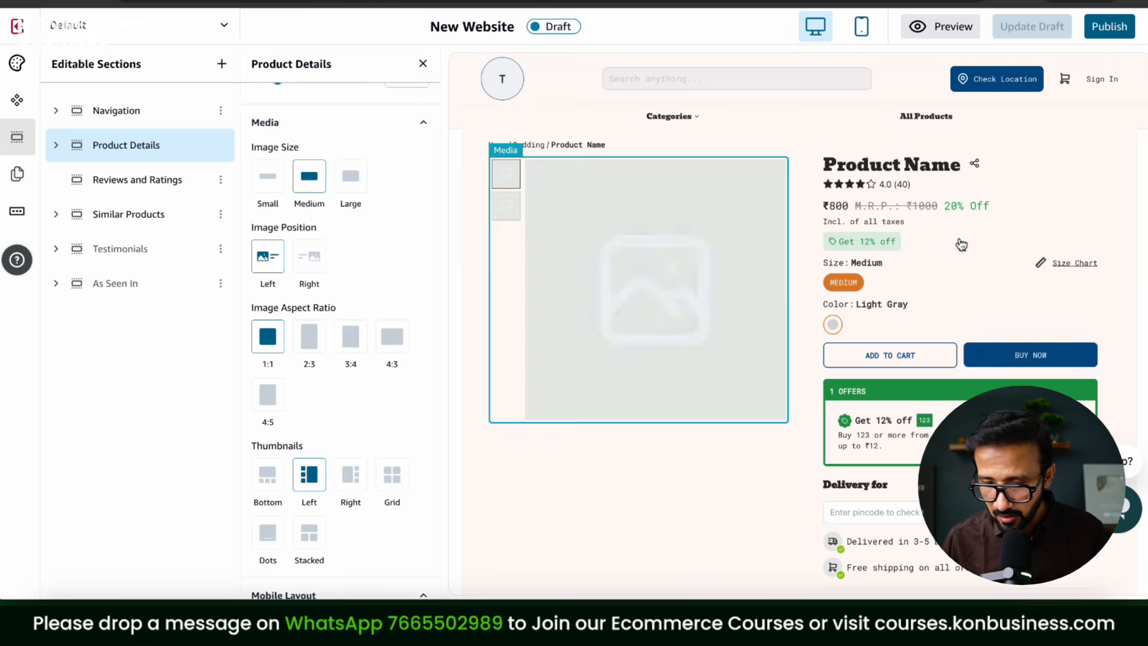
scroll(961, 245, "down", 2)
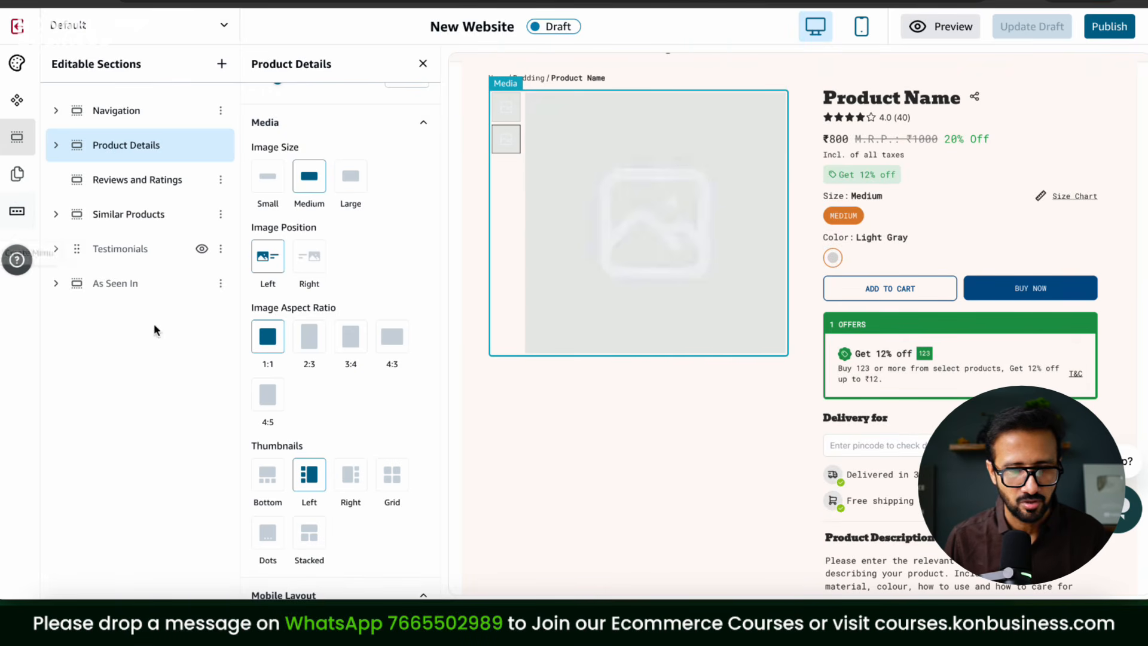
left_click(17, 217)
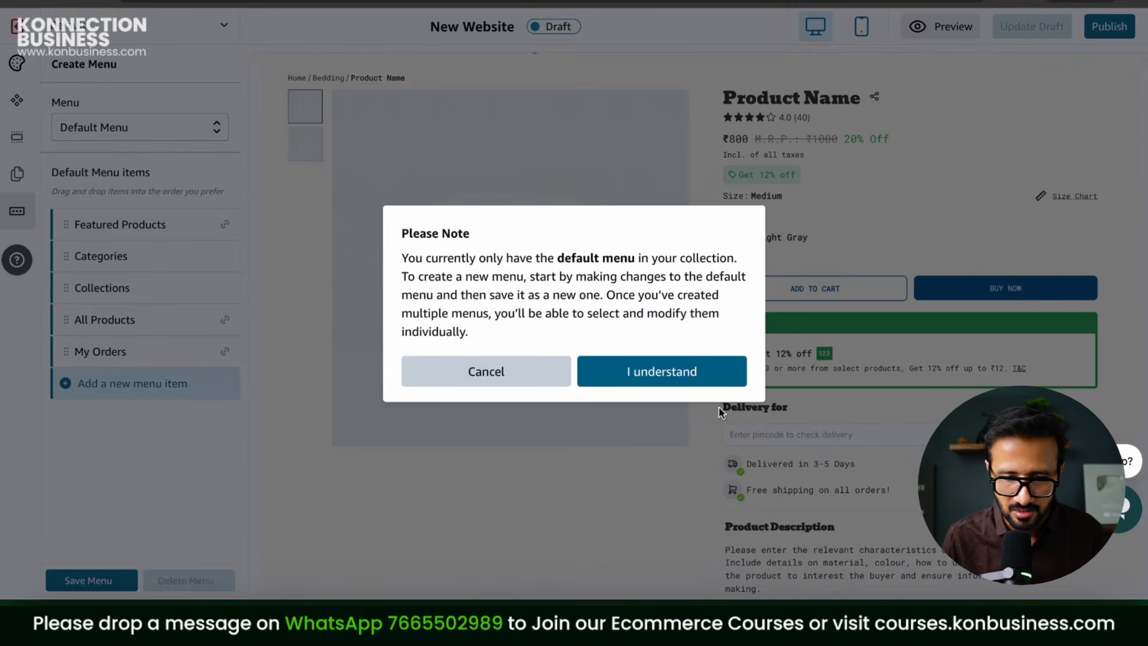
Step: Dismiss the default-menu notice, update the draft from Theme Properties, and return to the dashboard
left_click(714, 376)
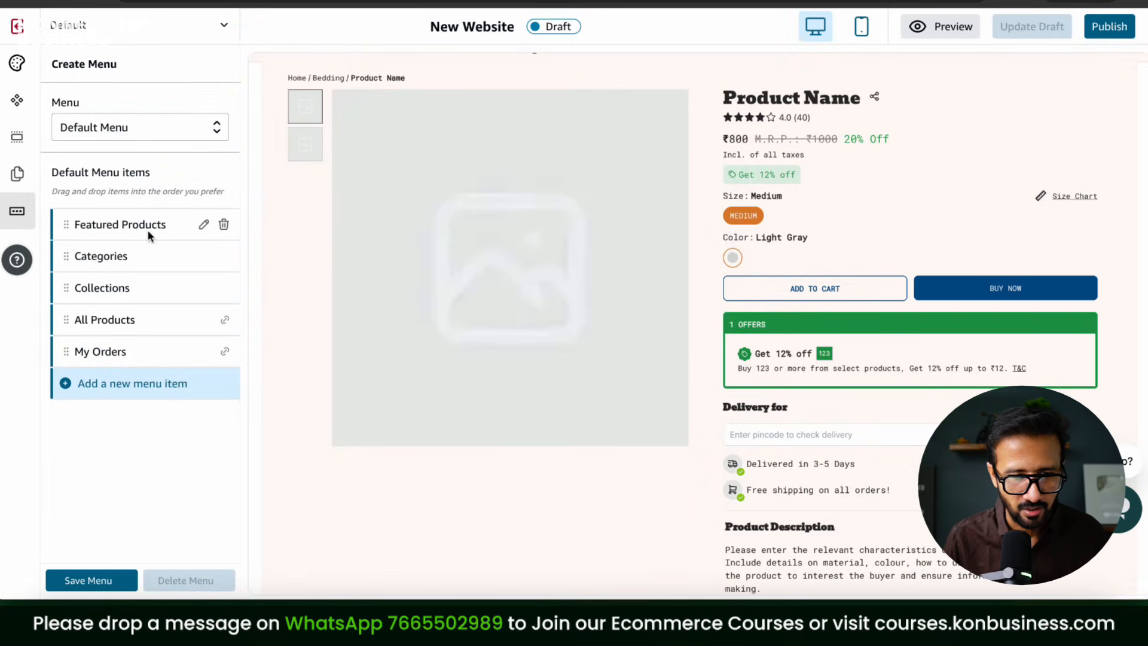
left_click(125, 138)
left_click(124, 138)
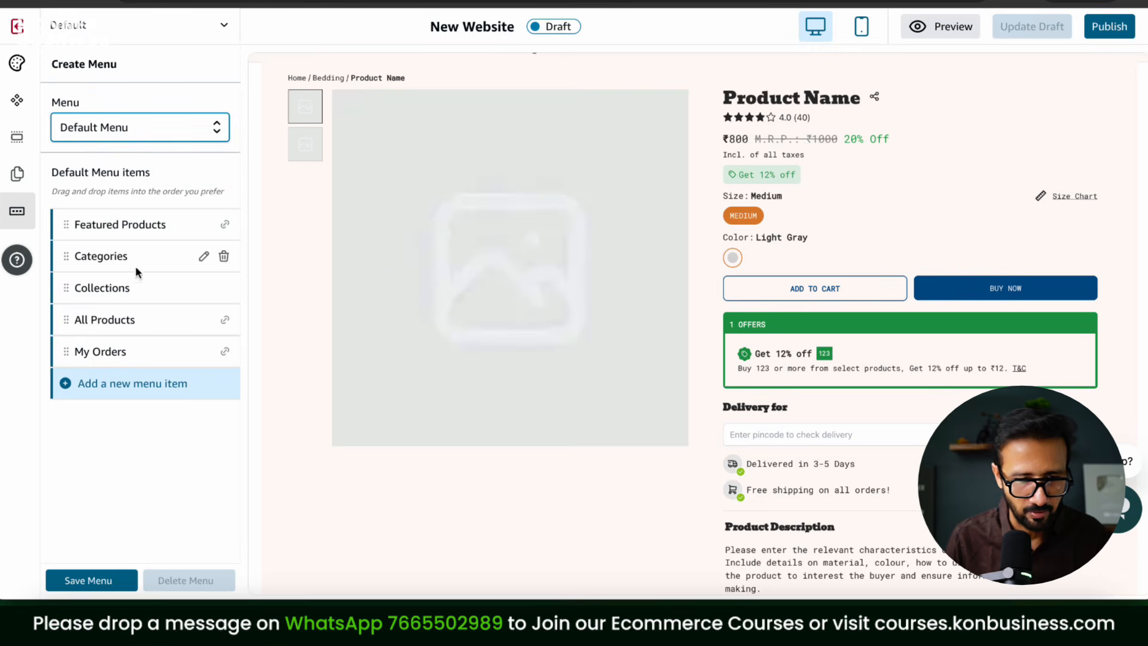
left_click(16, 65)
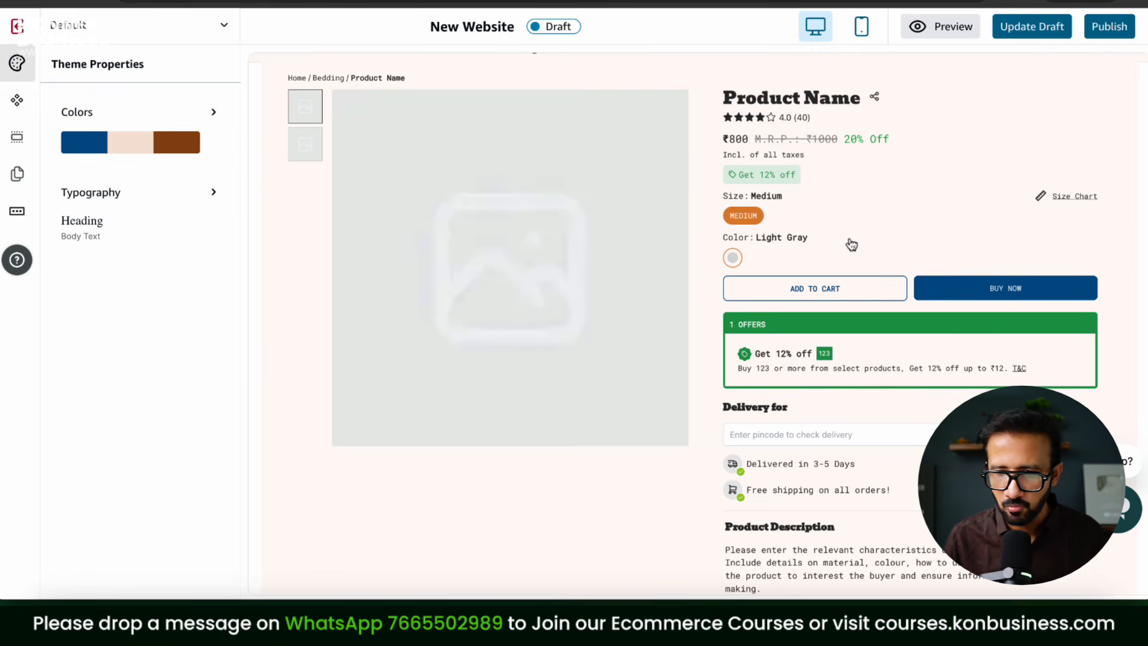
scroll(851, 244, "up", 2)
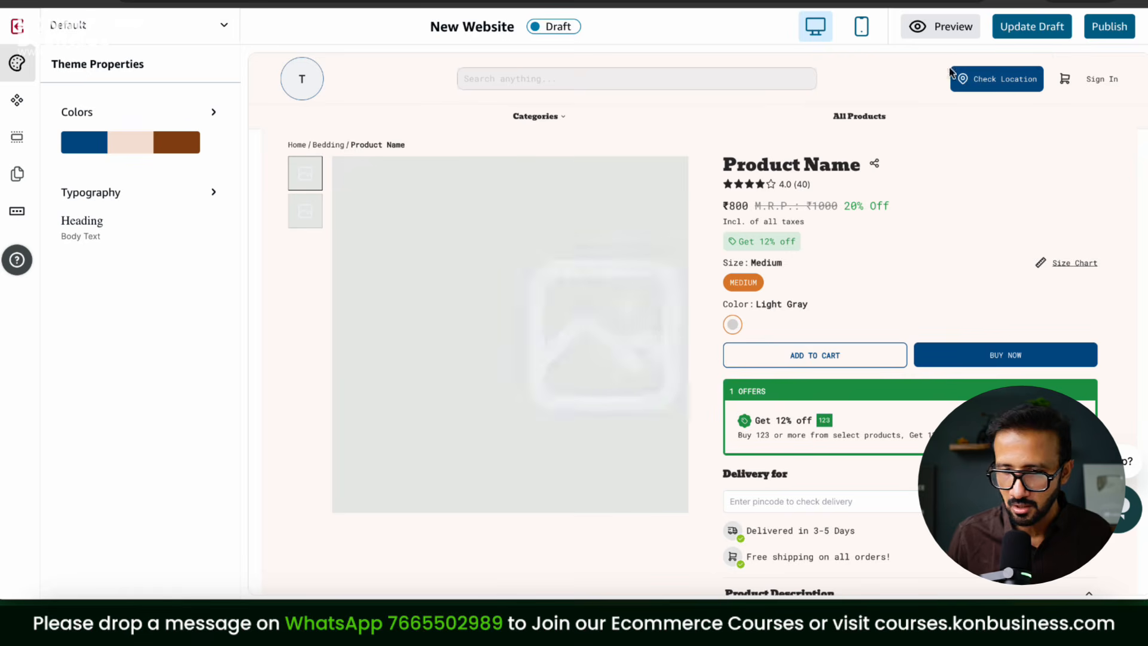
left_click(1032, 26)
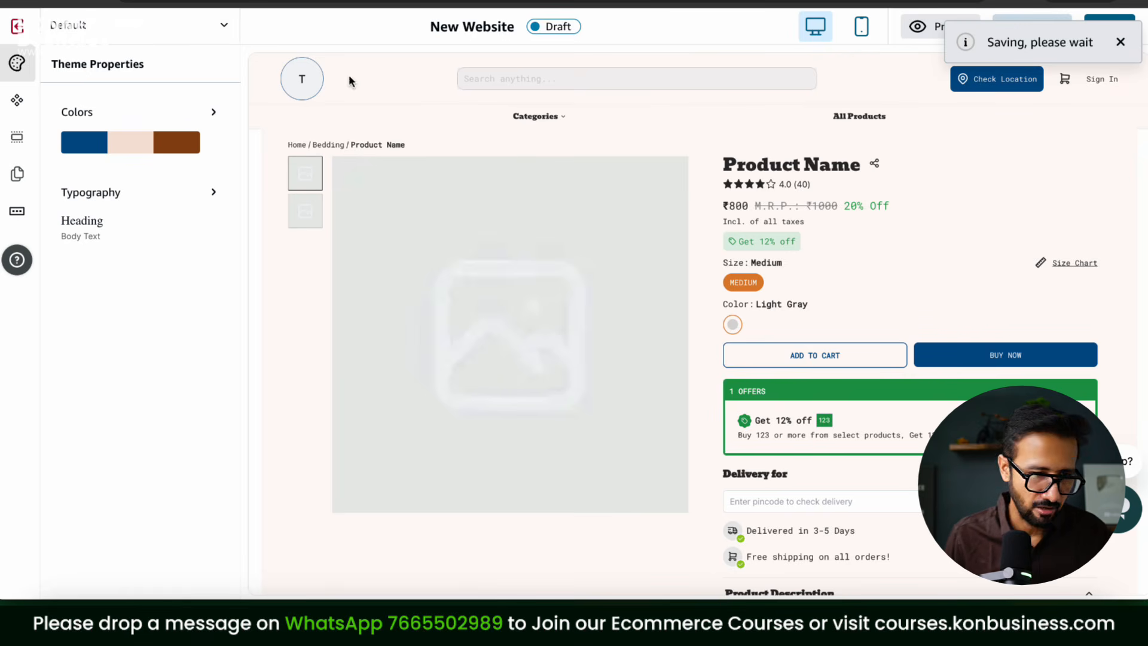
left_click(21, 27)
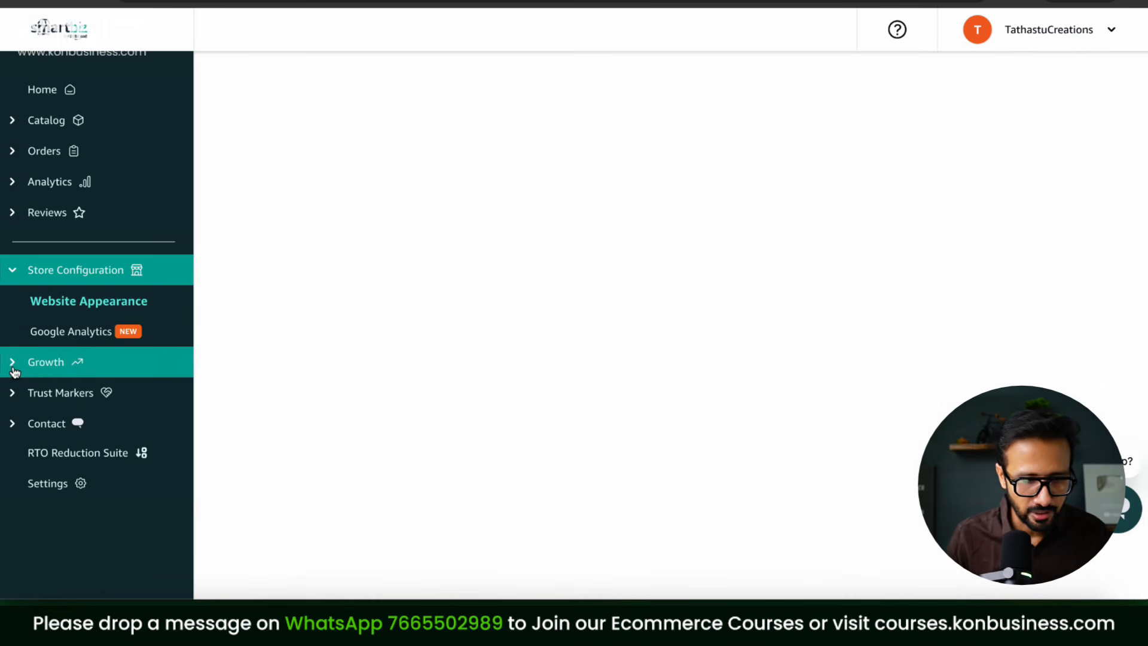
Step: Under Growth > Offers & Discounts, create a new offer of the Buy X Get Y type
left_click(15, 366)
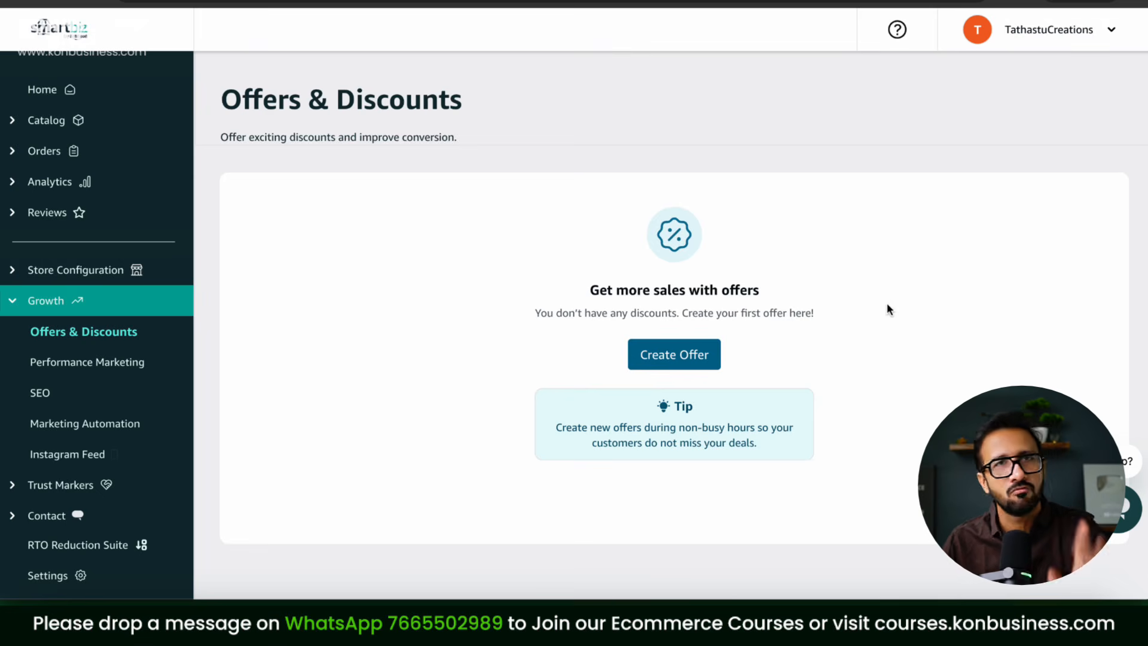
left_click(678, 372)
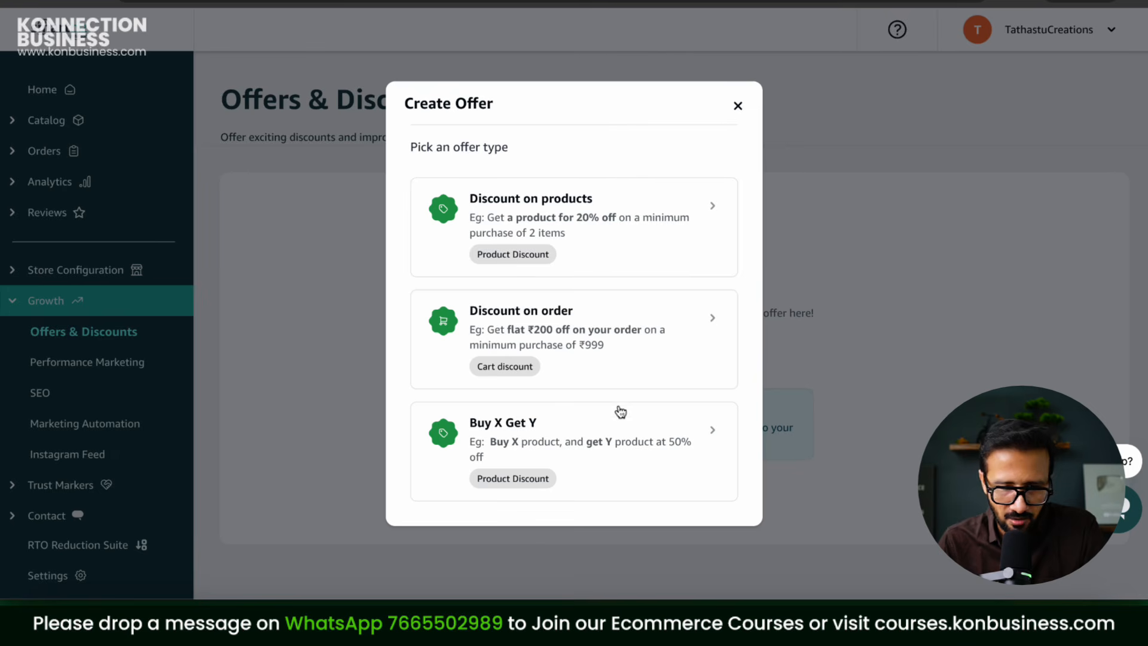
left_click(611, 449)
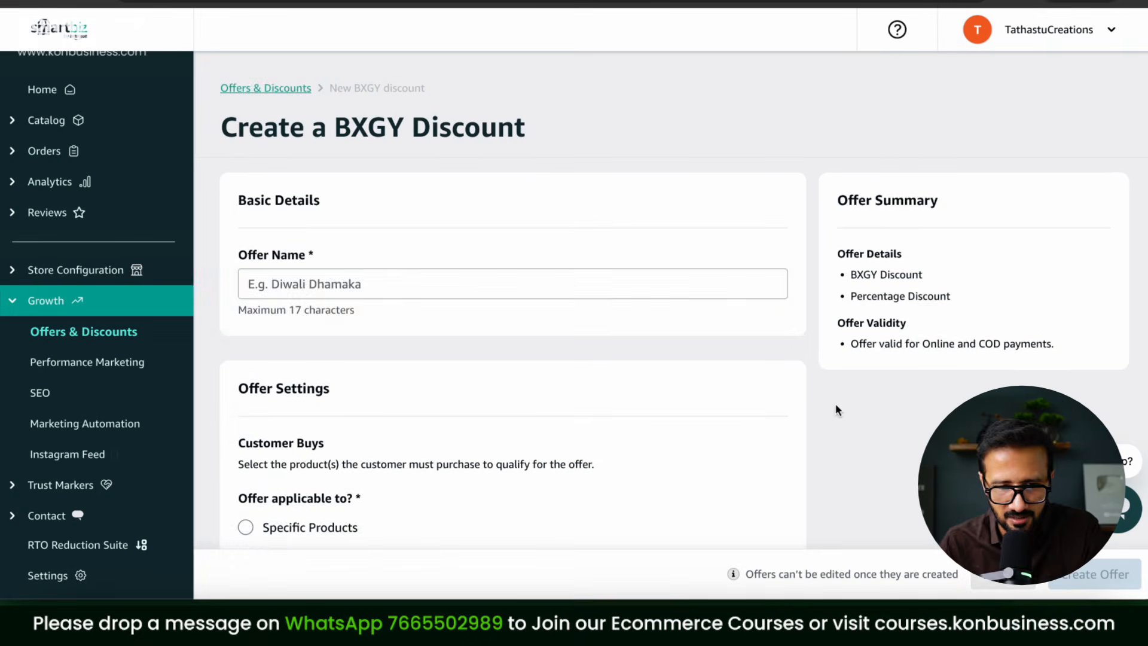
Step: Name the offer 'New Offer' and require buying 2 of the brown graphic T-shirt (all sizes)
type("New Offer")
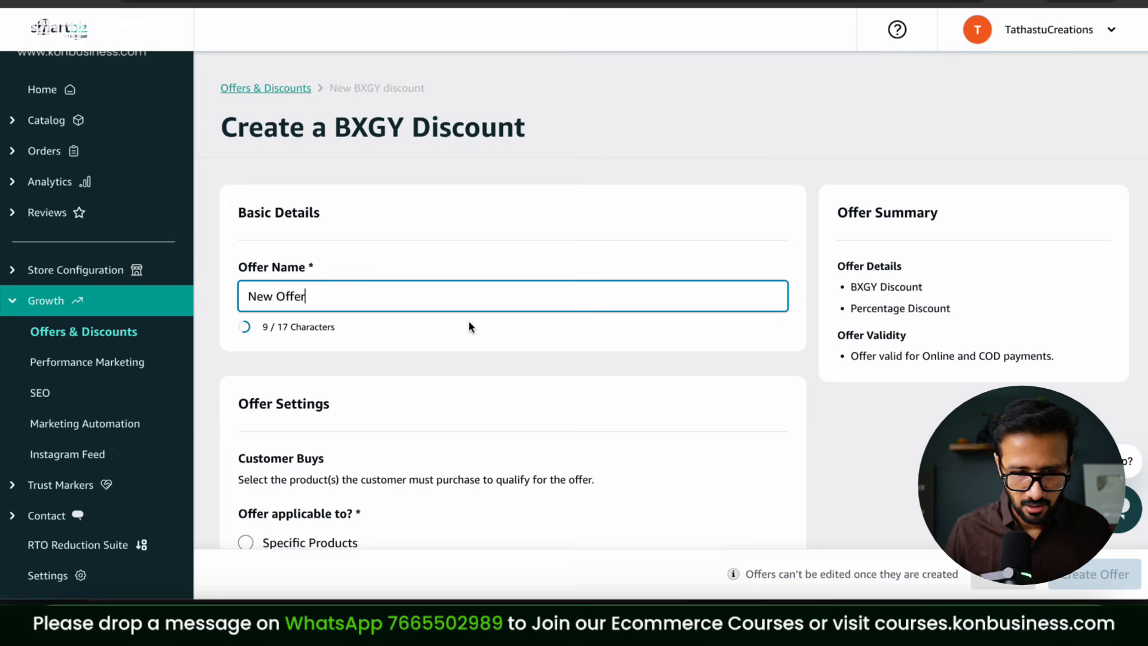
scroll(469, 325, "down", 3)
left_click(246, 351)
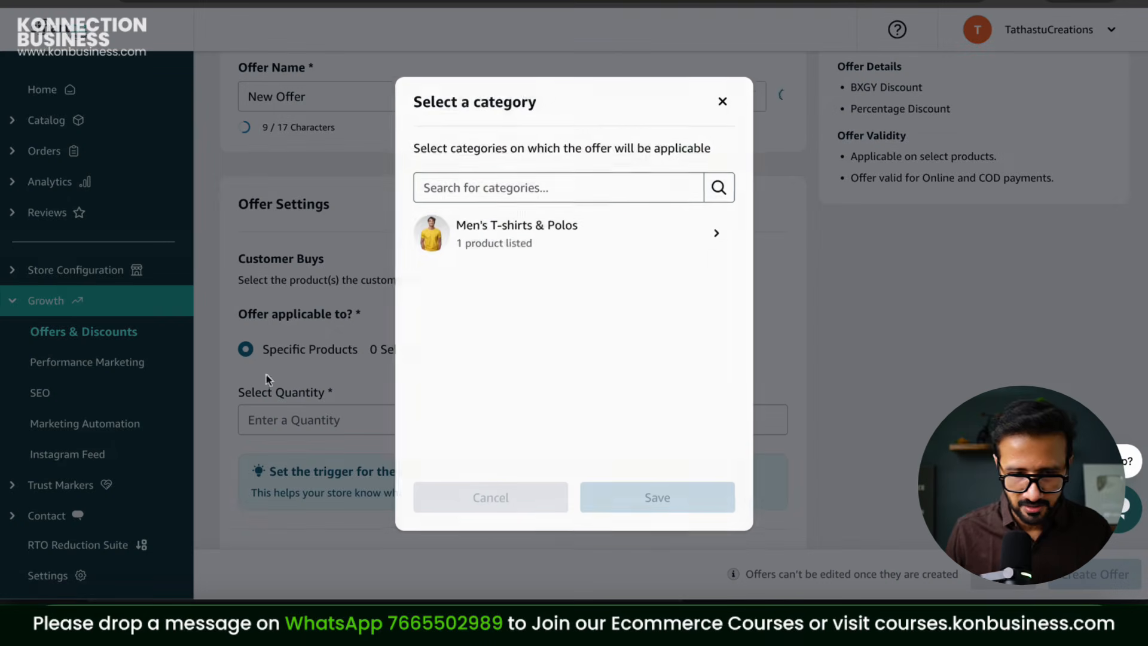
left_click(511, 246)
left_click(716, 243)
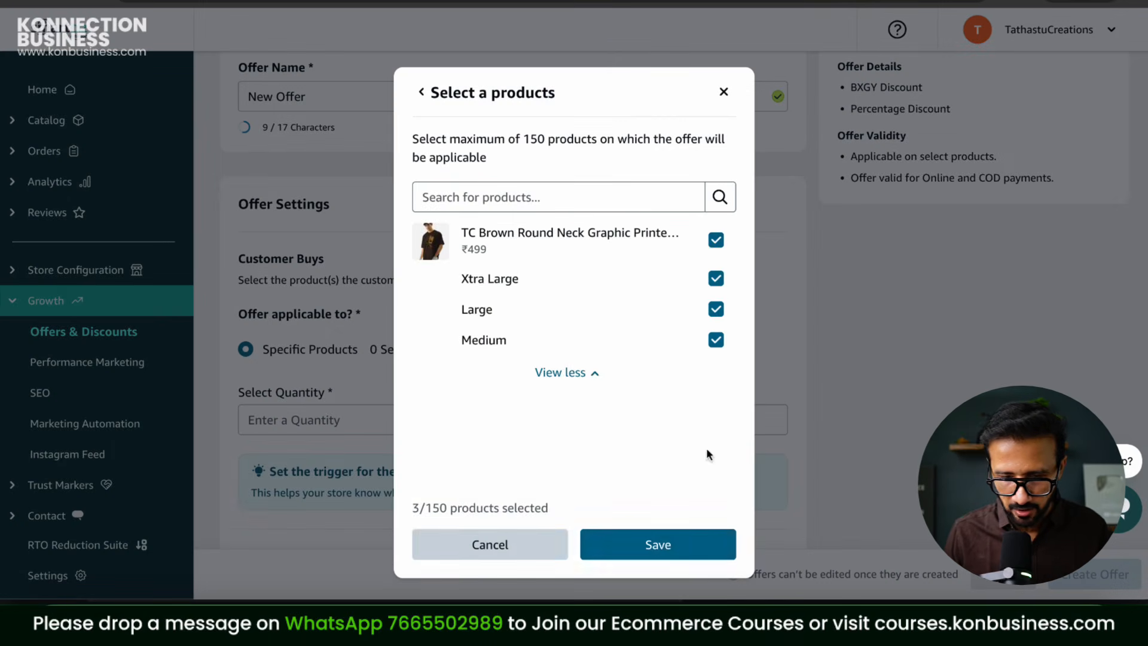
left_click(661, 543)
scroll(389, 174, "down", 5)
left_click(372, 139)
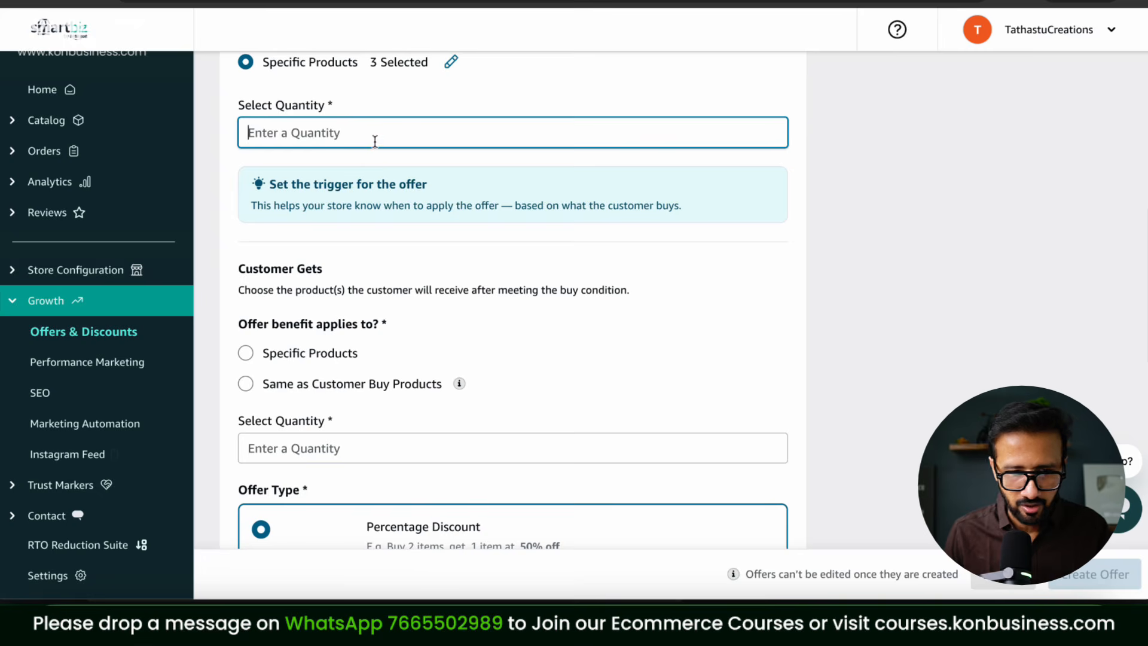
type("2")
Step: Set the reward to 2 free brown graphic T-shirts in all sizes
left_click(244, 356)
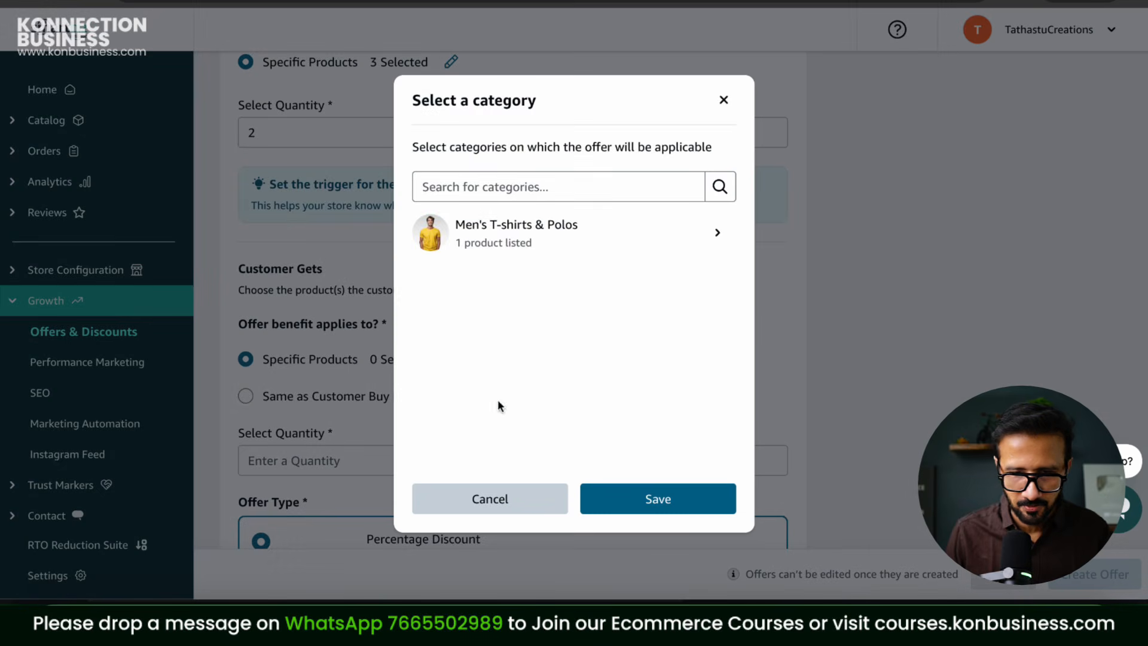
left_click(712, 237)
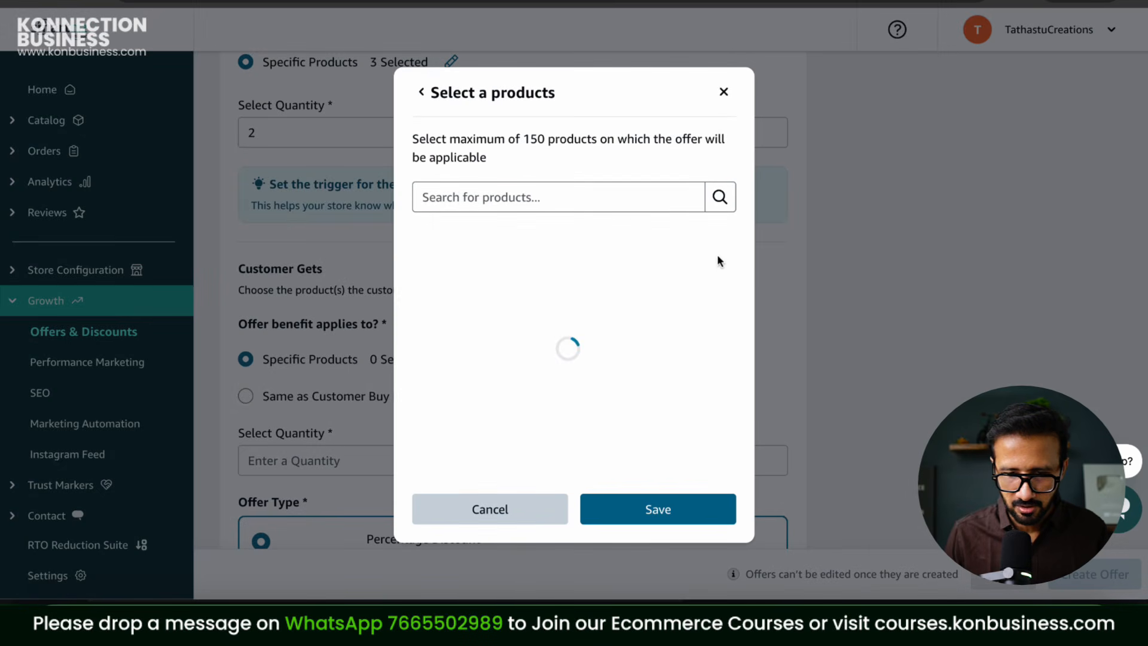
left_click(716, 242)
left_click(659, 544)
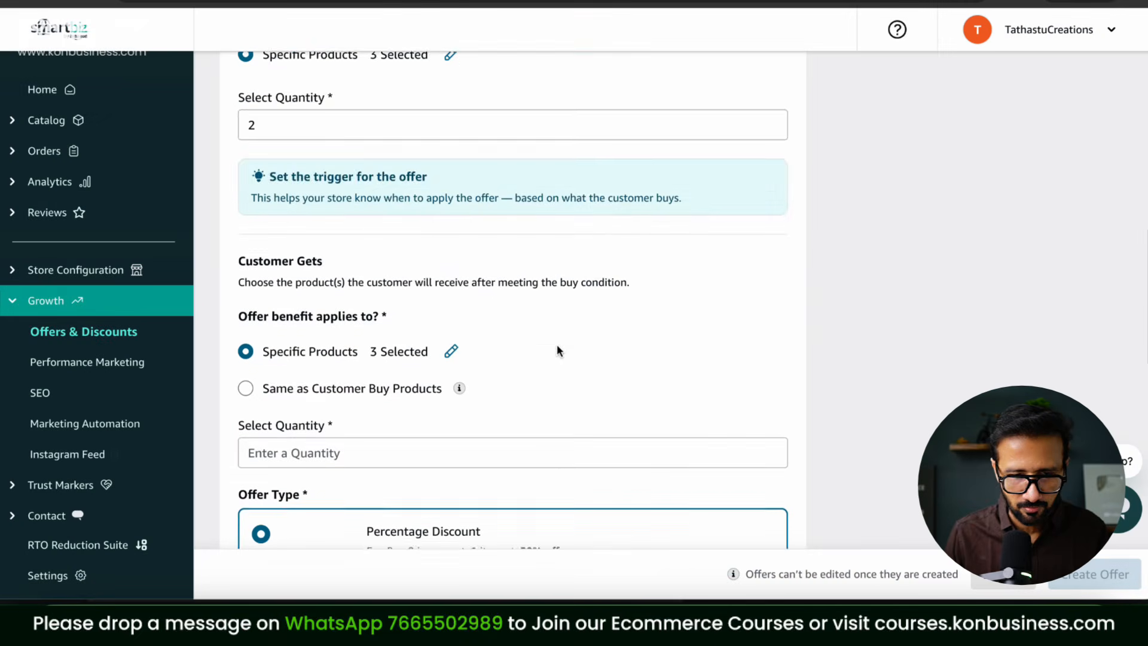
scroll(558, 343, "down", 5)
left_click(342, 276)
type("2")
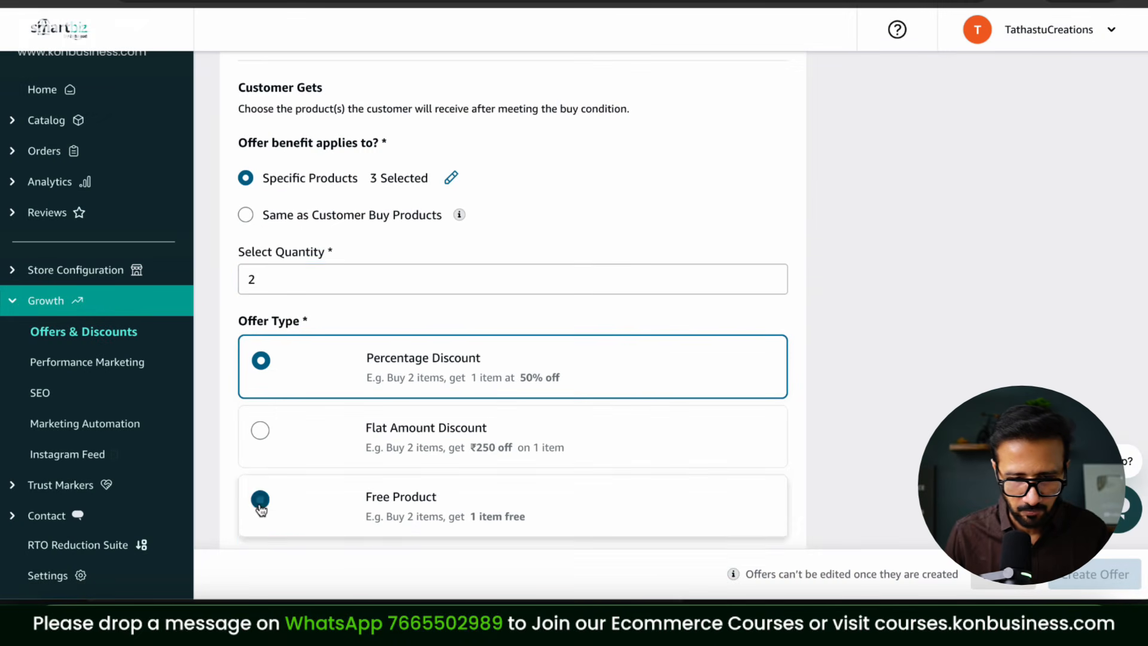
left_click(260, 500)
Step: Make the offer valid from 12 to 30 April 2026 and create it
scroll(643, 365, "down", 5)
scroll(478, 429, "down", 2)
left_click(410, 427)
left_click(277, 318)
left_click(607, 417)
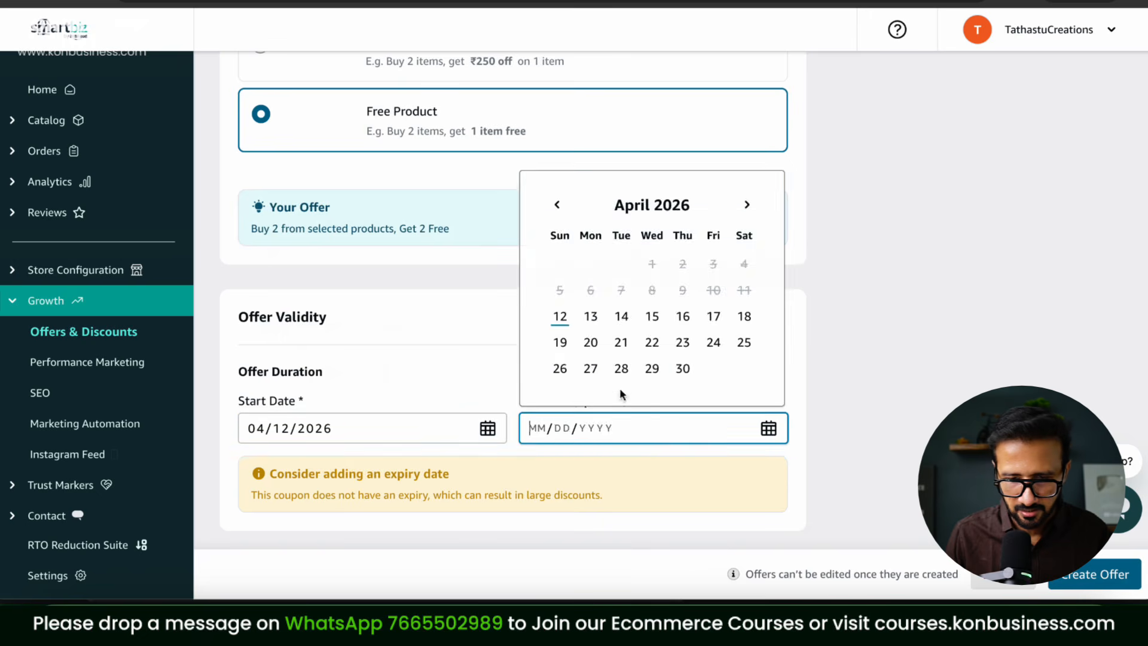
left_click(681, 368)
left_click(1108, 564)
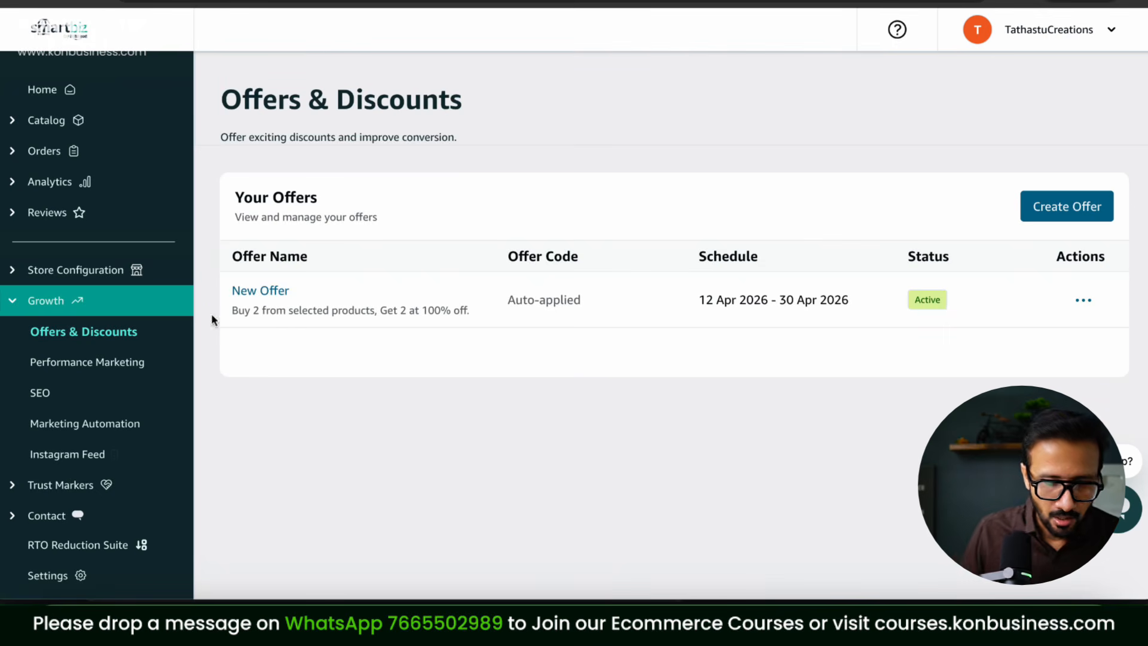
Step: Look over the Performance Marketing and Homepage SEO pages, then go to Marketing Automation
left_click(141, 362)
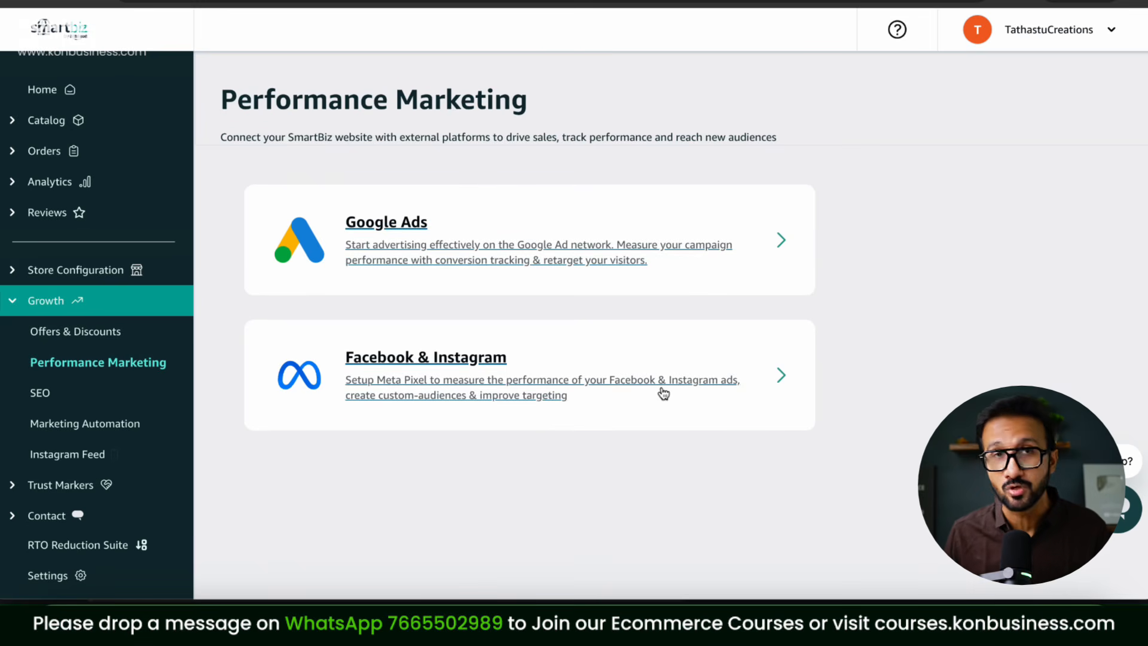
left_click(69, 392)
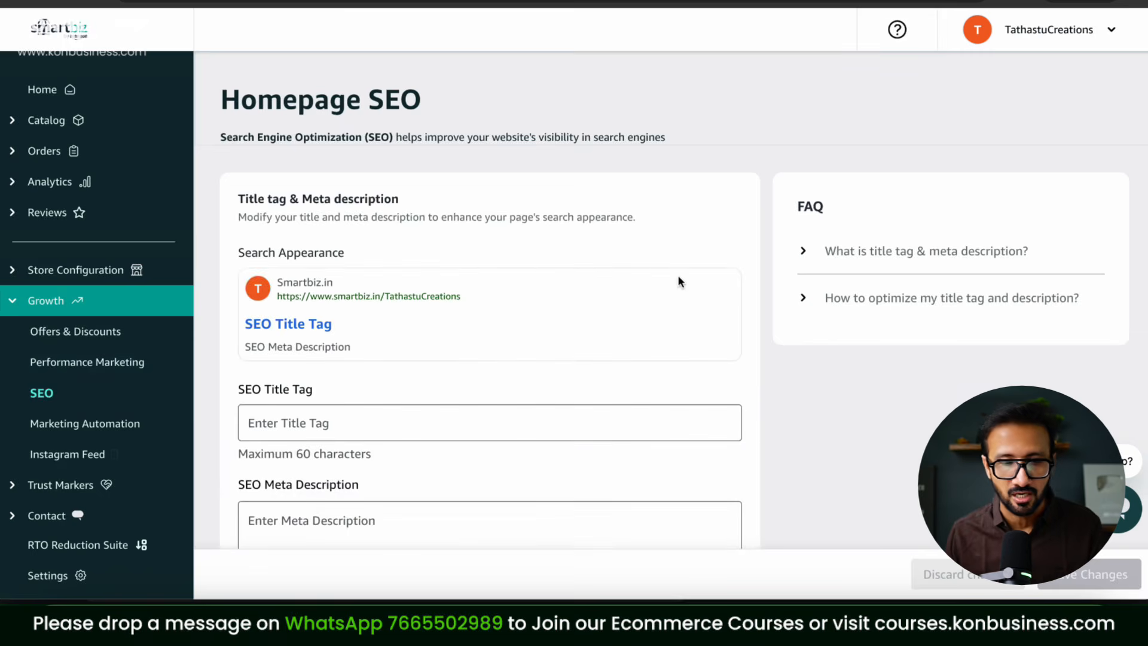
scroll(801, 273, "down", 6)
scroll(800, 273, "up", 2)
scroll(800, 273, "down", 3)
scroll(800, 273, "up", 5)
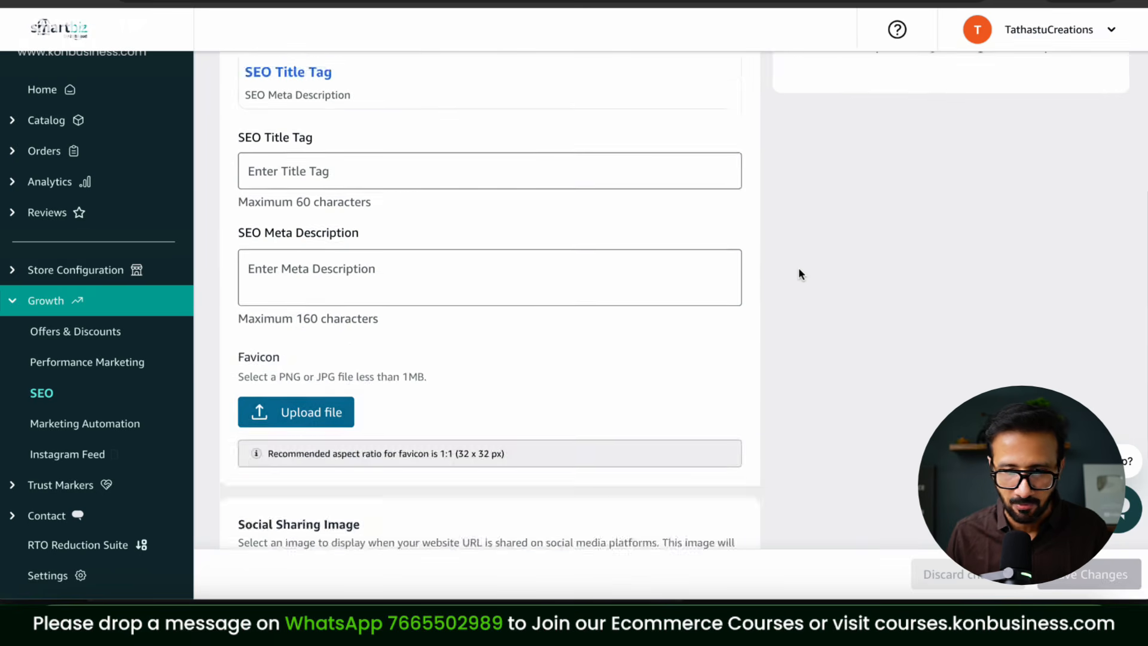
scroll(798, 274, "up", 2)
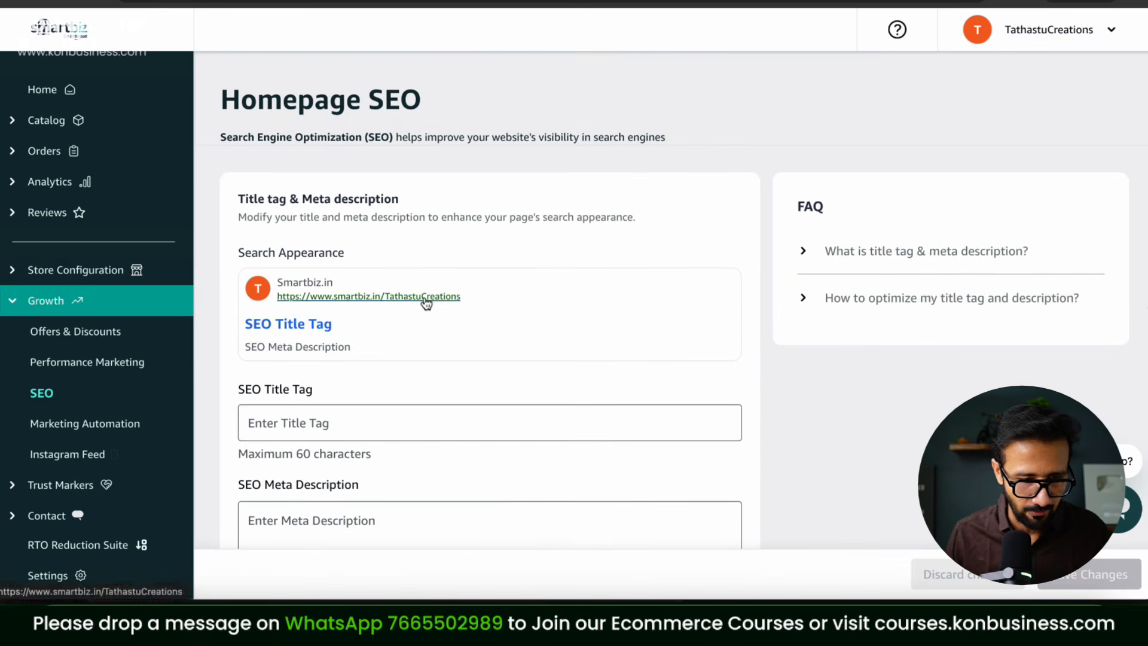
left_click(104, 430)
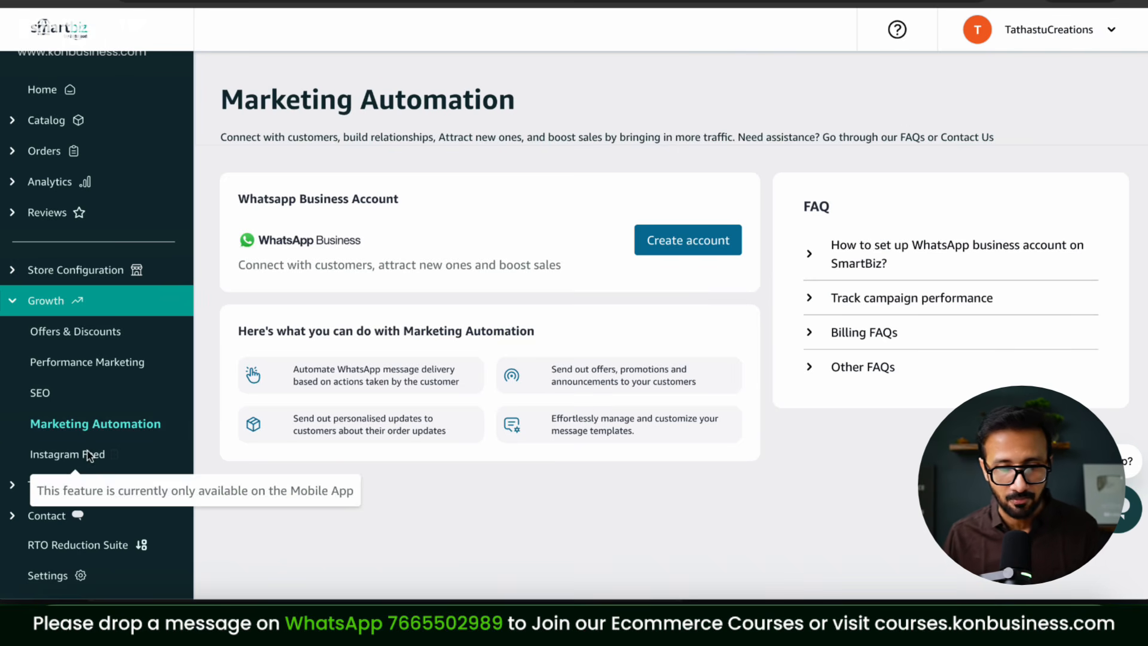
Step: Expand Trust Markers and Contact, start the Seller Support chat, then go to RTO Reduction Suite
mouse_move(74, 457)
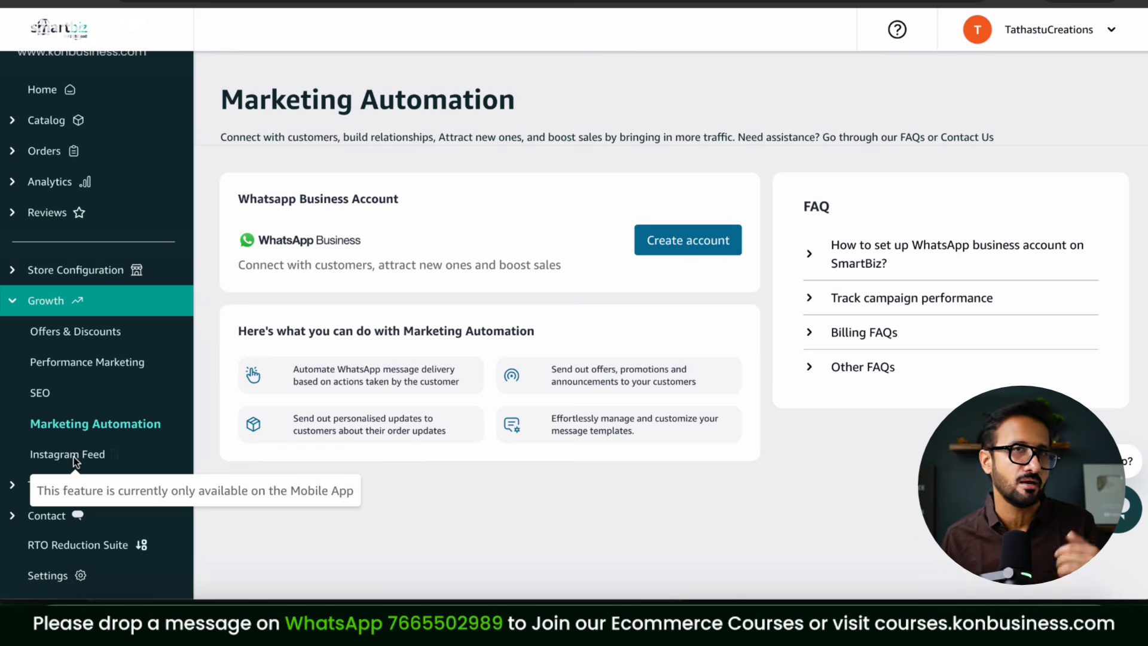
left_click(61, 484)
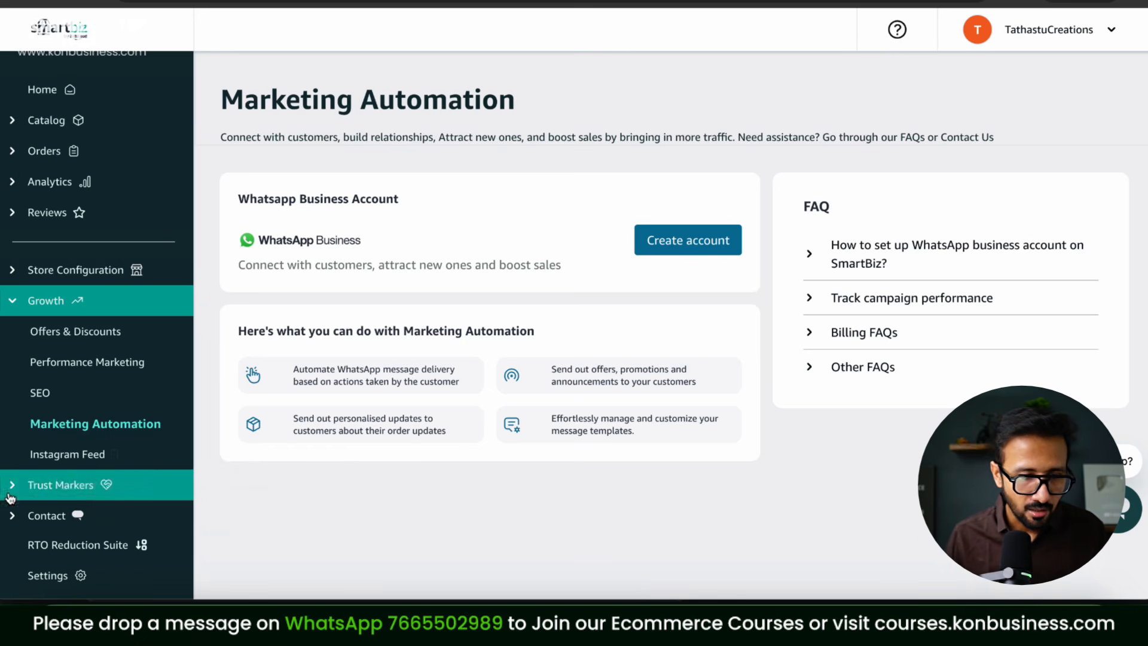
mouse_move(72, 370)
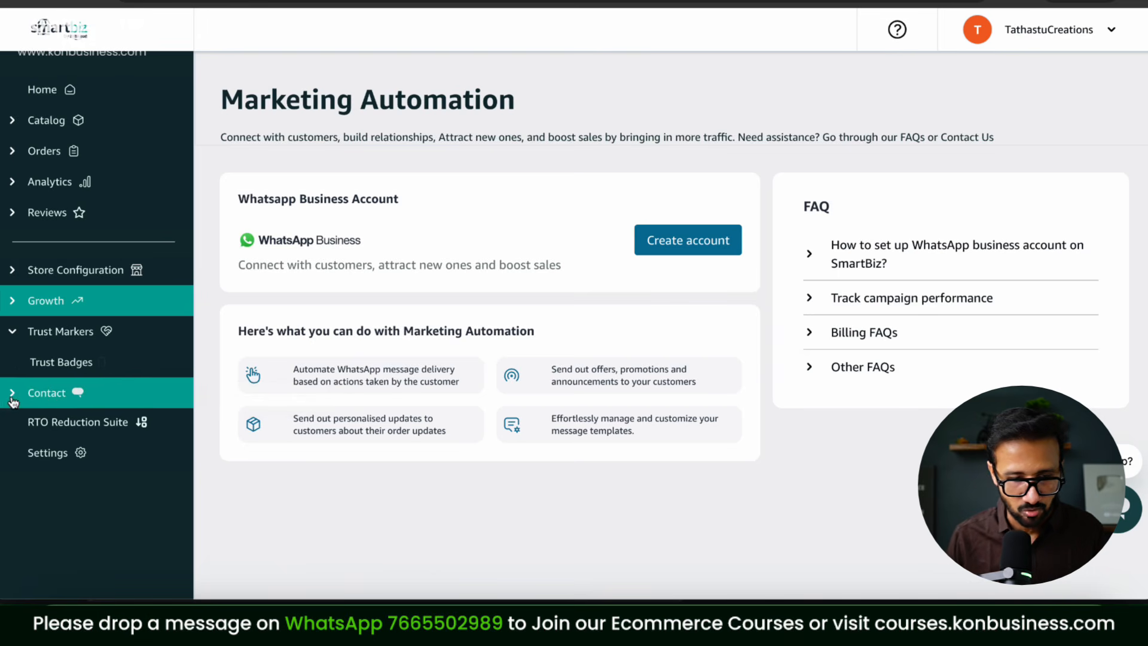
left_click(60, 393)
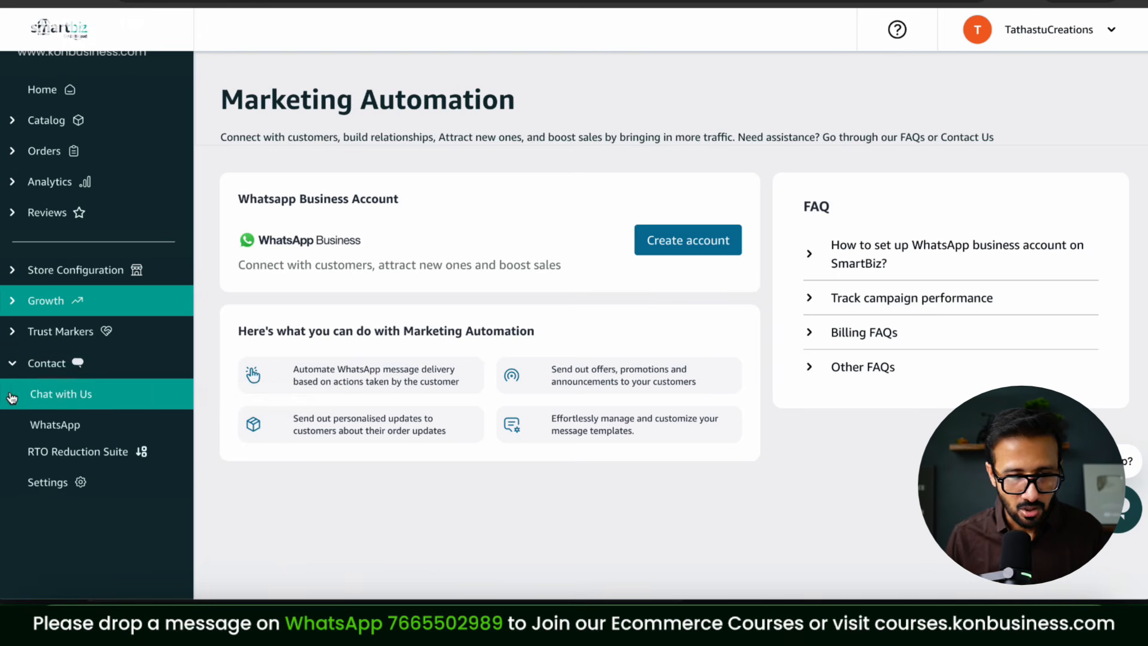
left_click(63, 396)
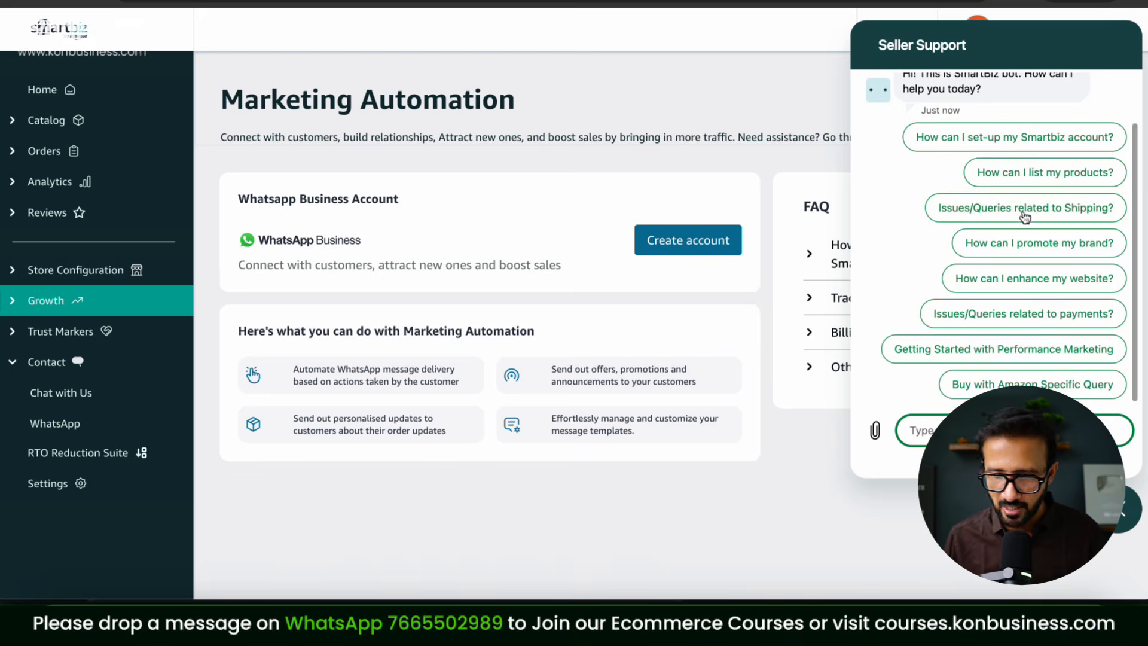
left_click(50, 435)
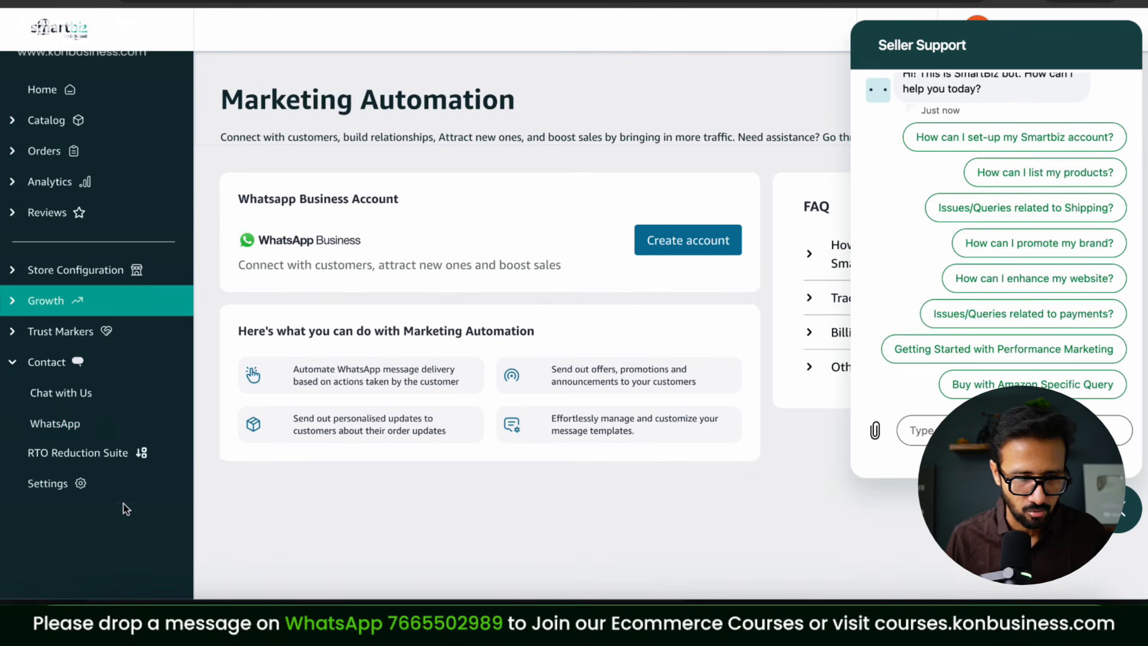
left_click(124, 452)
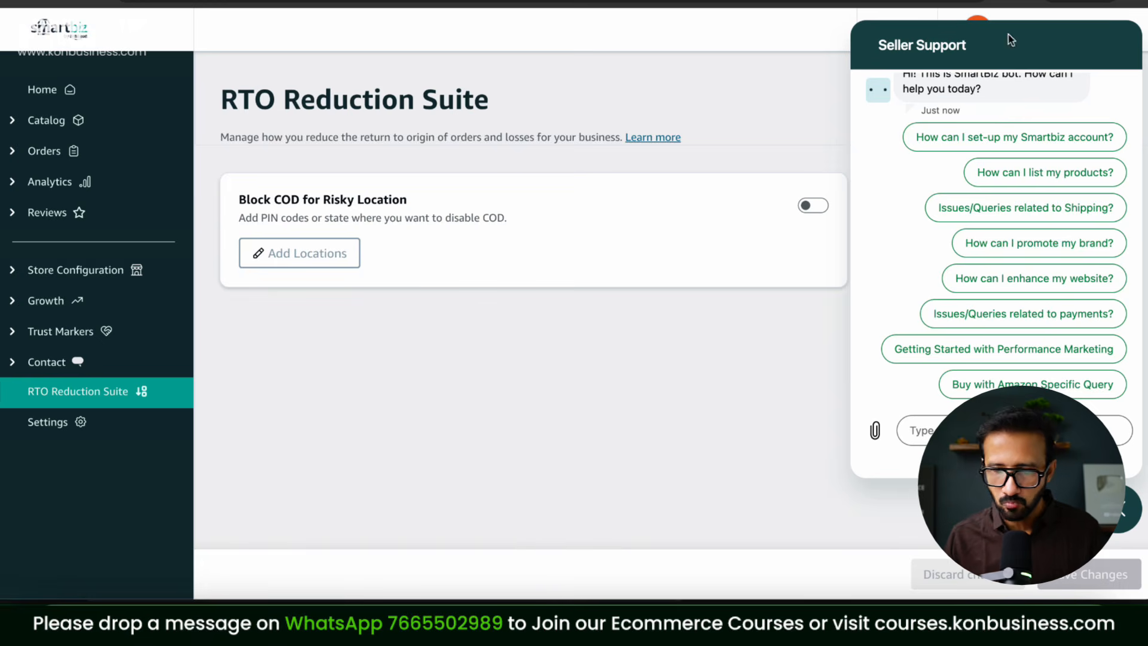
Step: Close the chat, enable Block COD for Risky Location without restricting any states, and go to Settings
left_click(1119, 515)
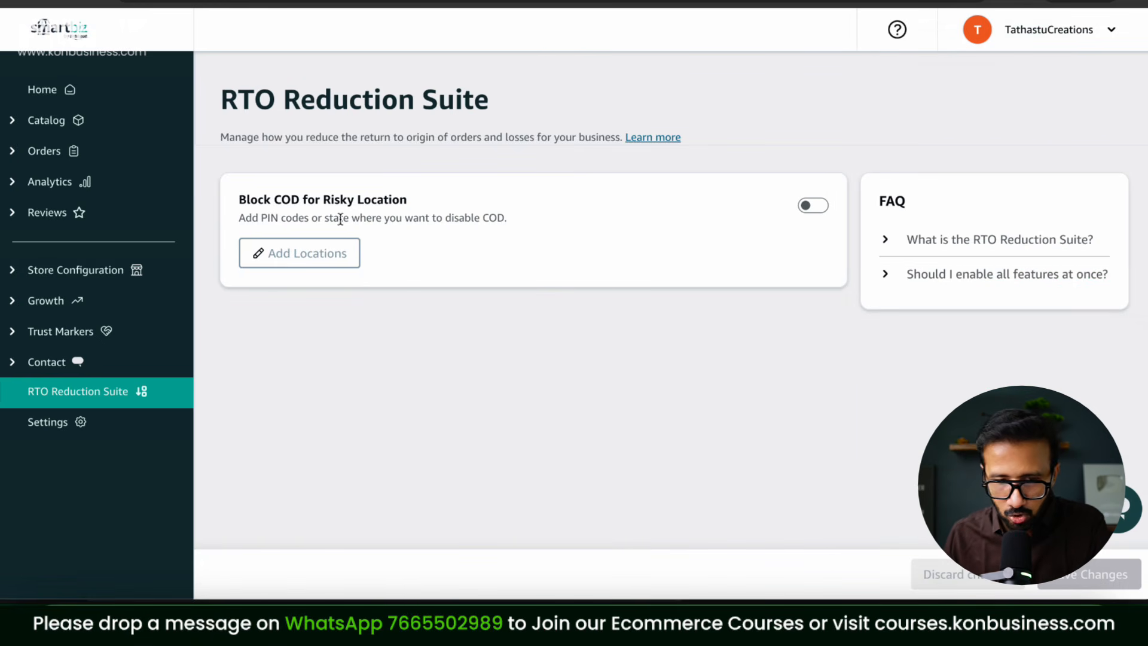
left_click(814, 206)
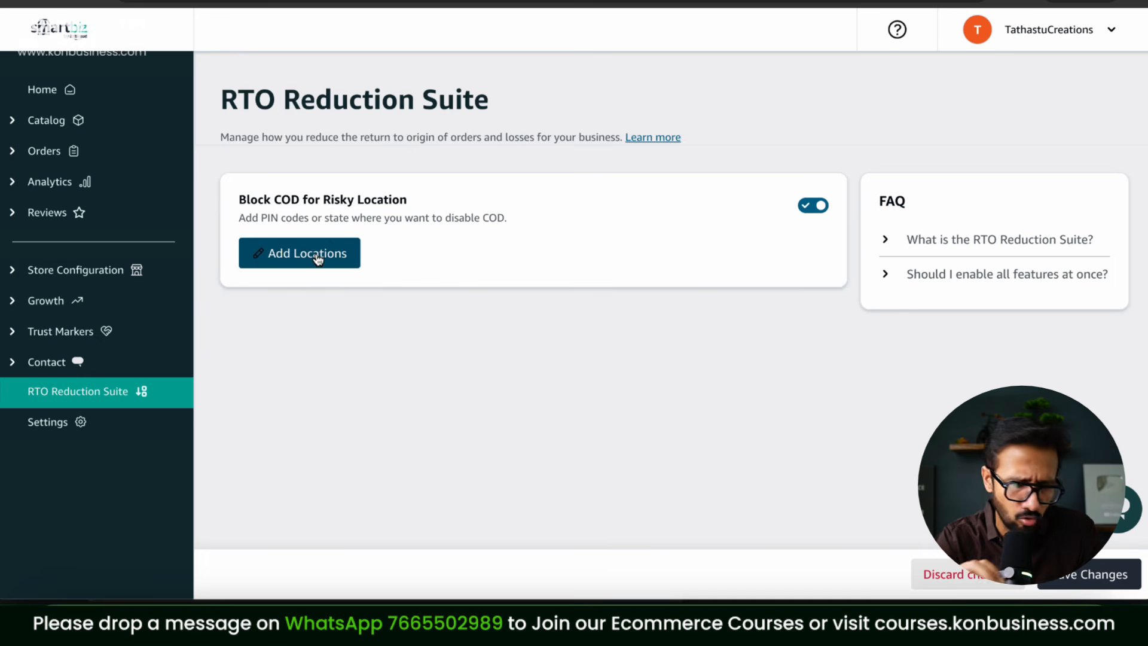
left_click(317, 258)
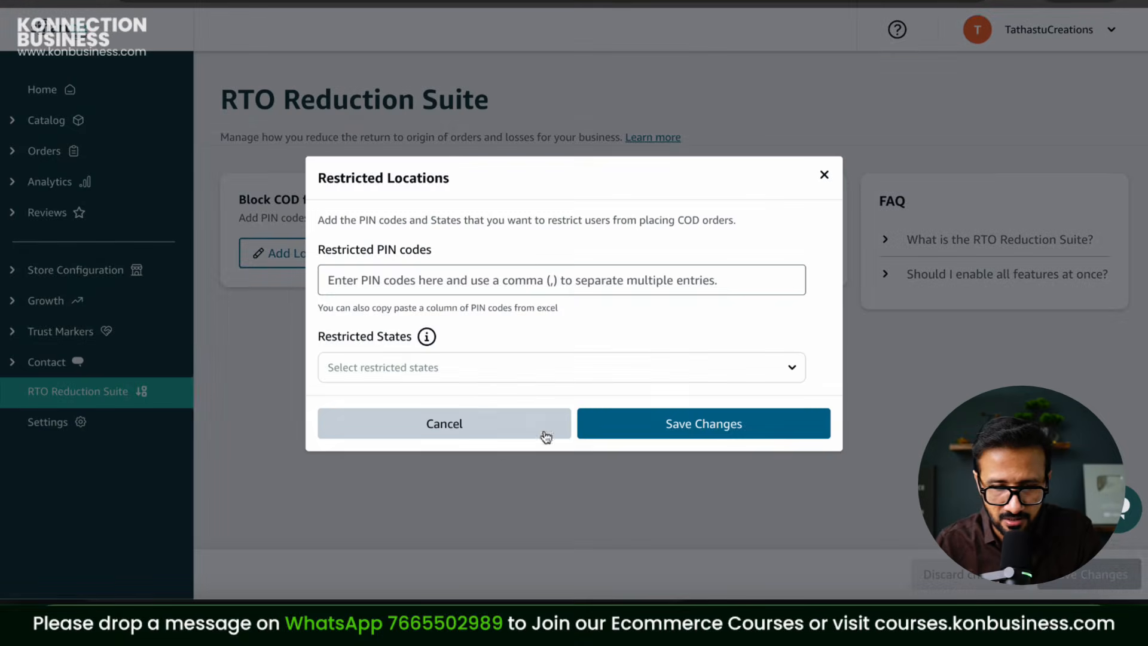
left_click(526, 375)
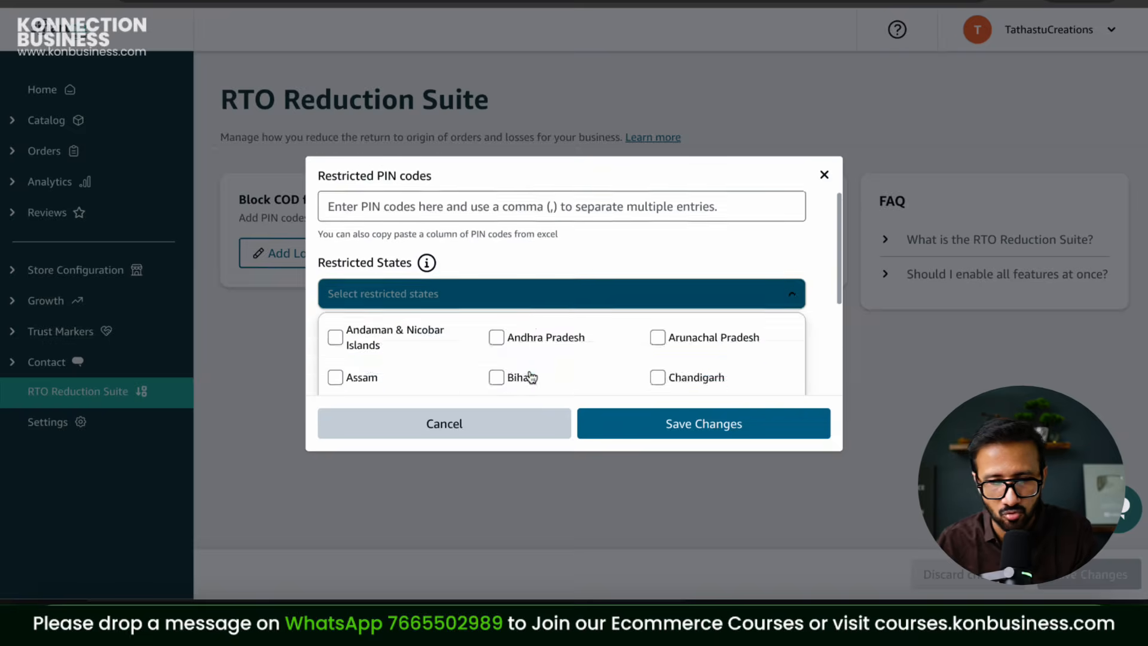
left_click(824, 174)
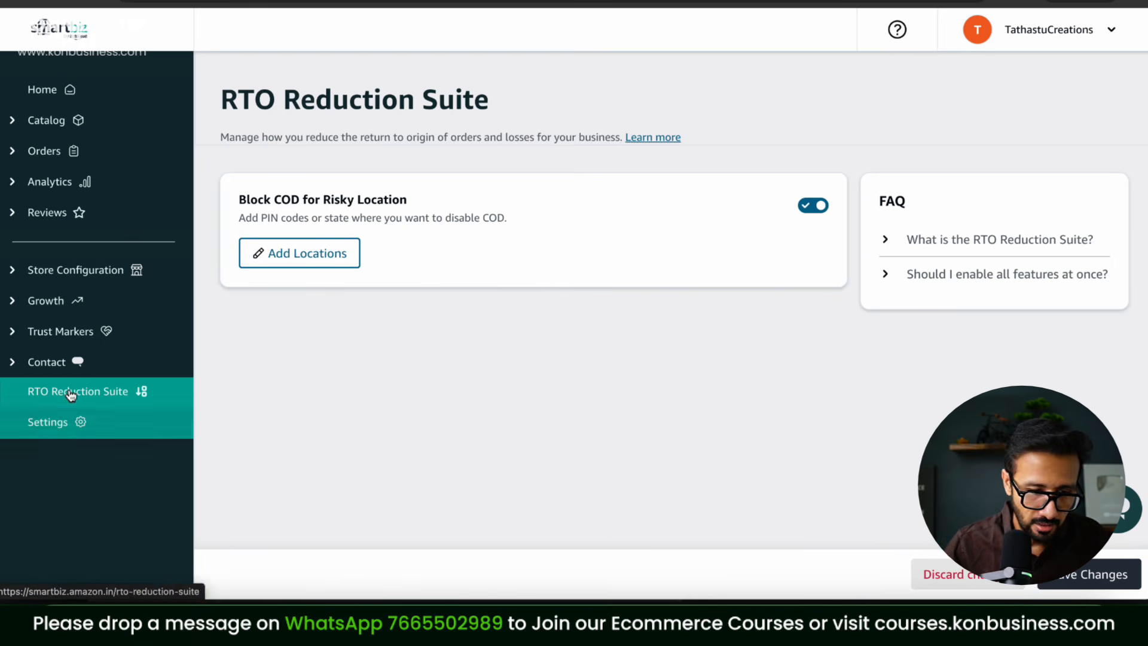
left_click(68, 431)
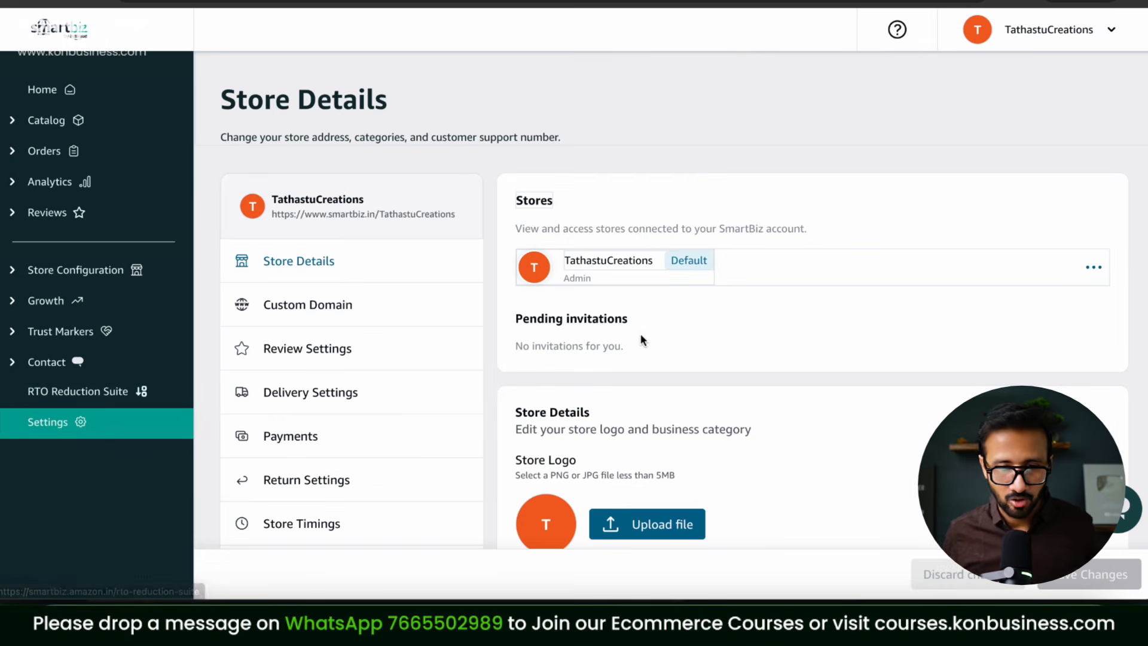
Step: Upload the striped-shirt photo as the new store logo
scroll(642, 340, "down", 3)
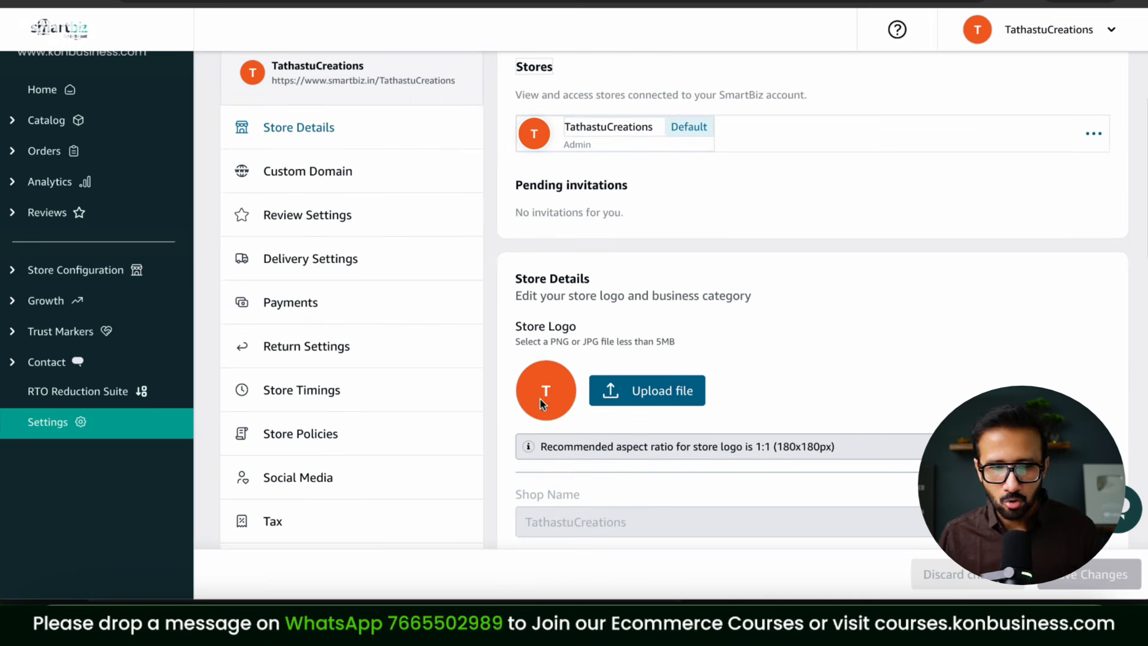
left_click(662, 407)
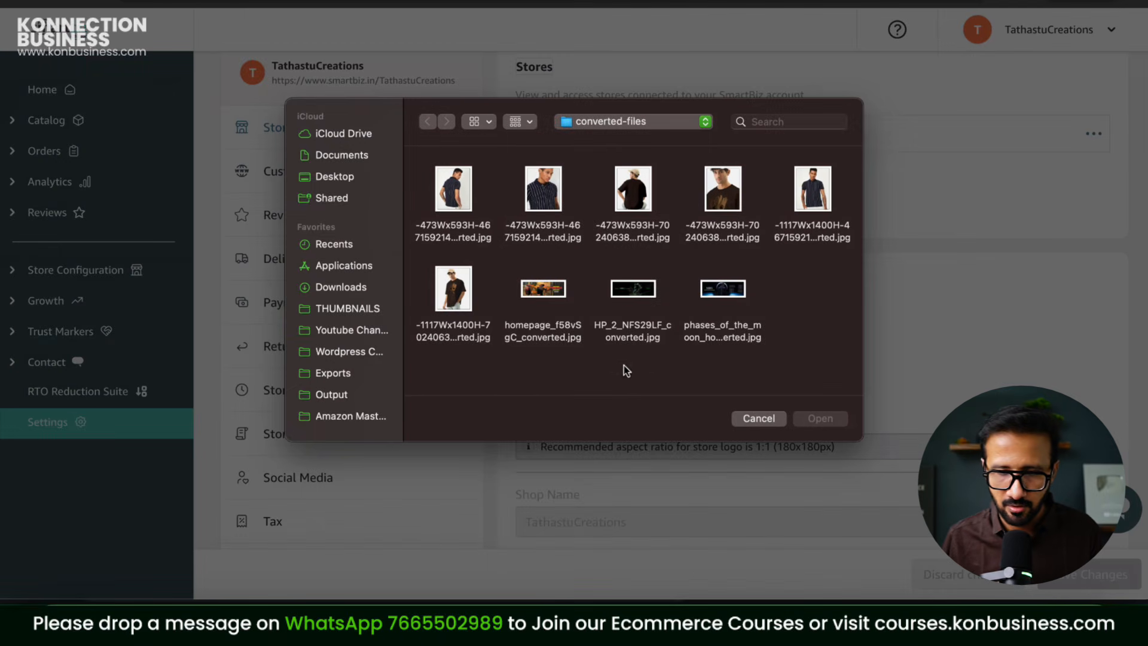
left_click(551, 200)
left_click(835, 419)
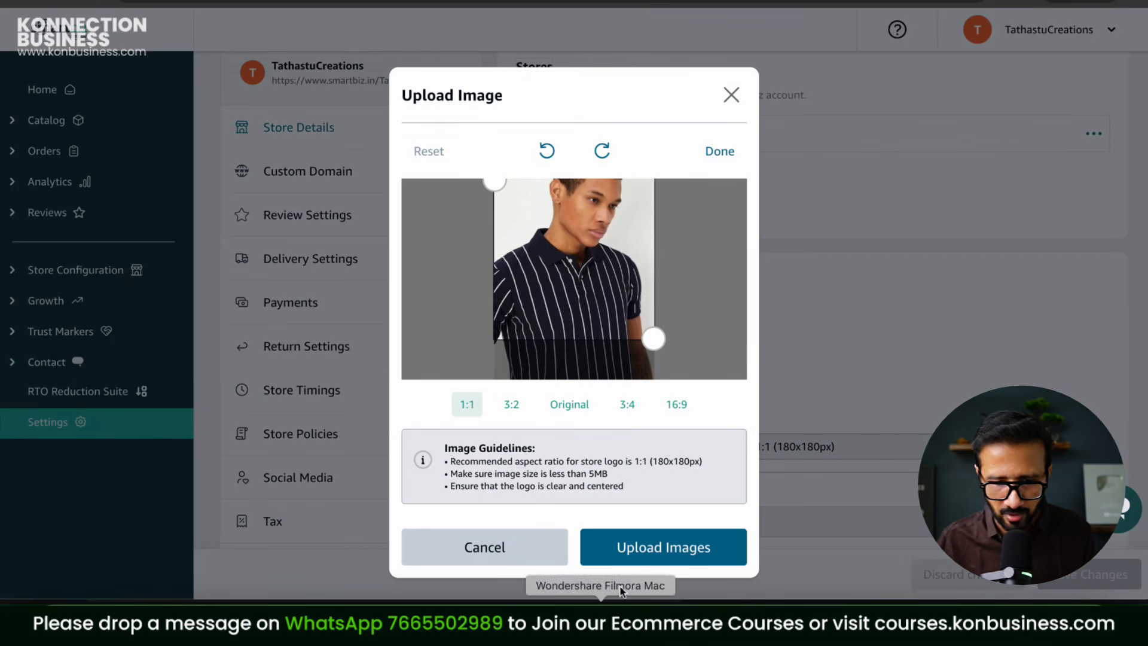
left_click(661, 546)
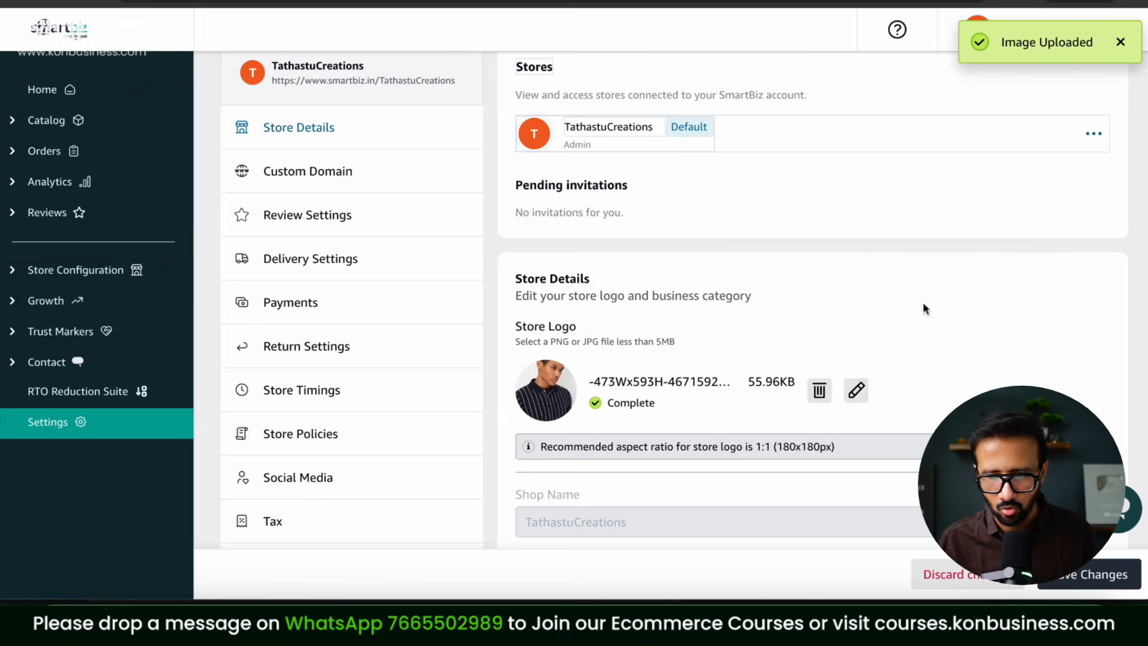
Step: Enable Show store name next to logo and glance at the special-characters FAQ
scroll(1036, 332, "down", 8)
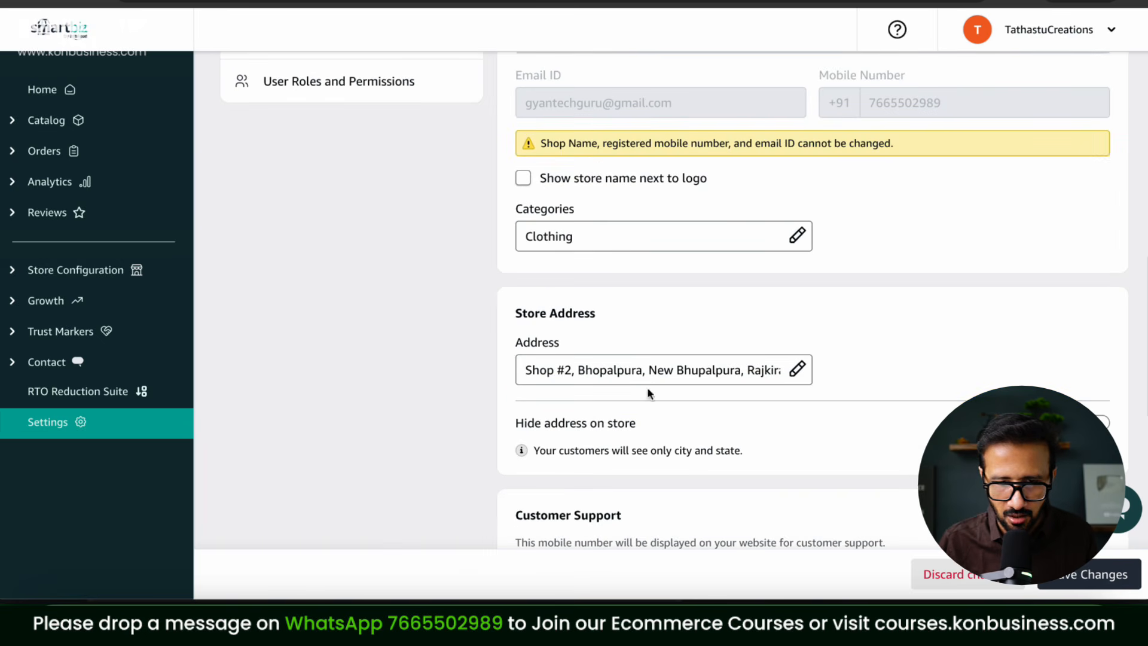
left_click(524, 179)
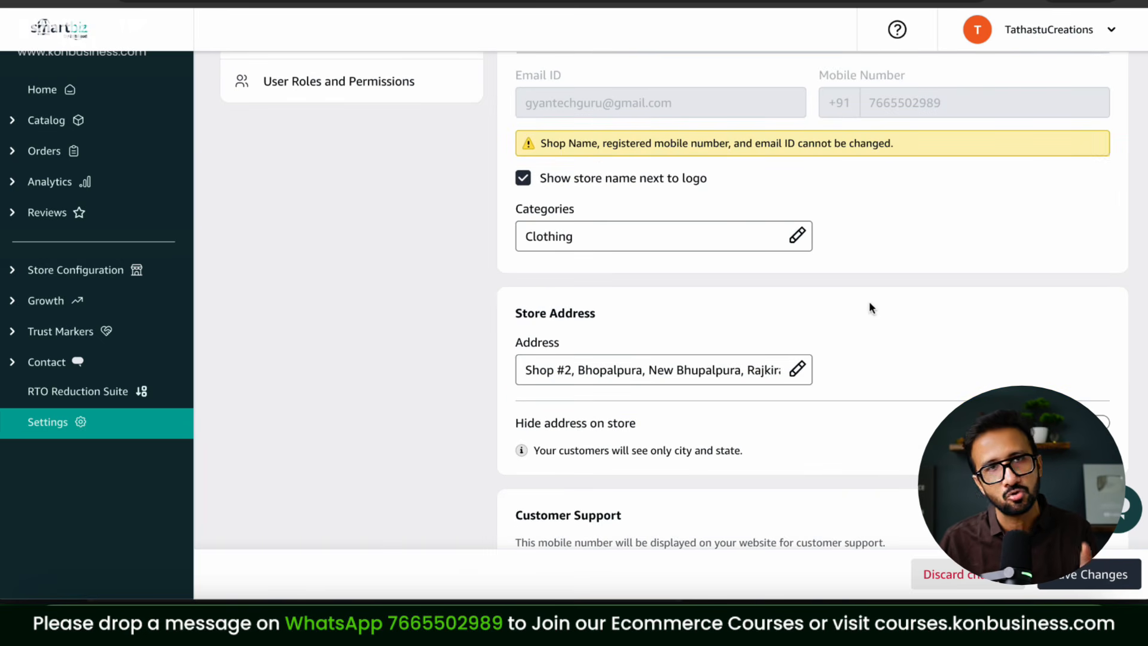
scroll(889, 326, "down", 3)
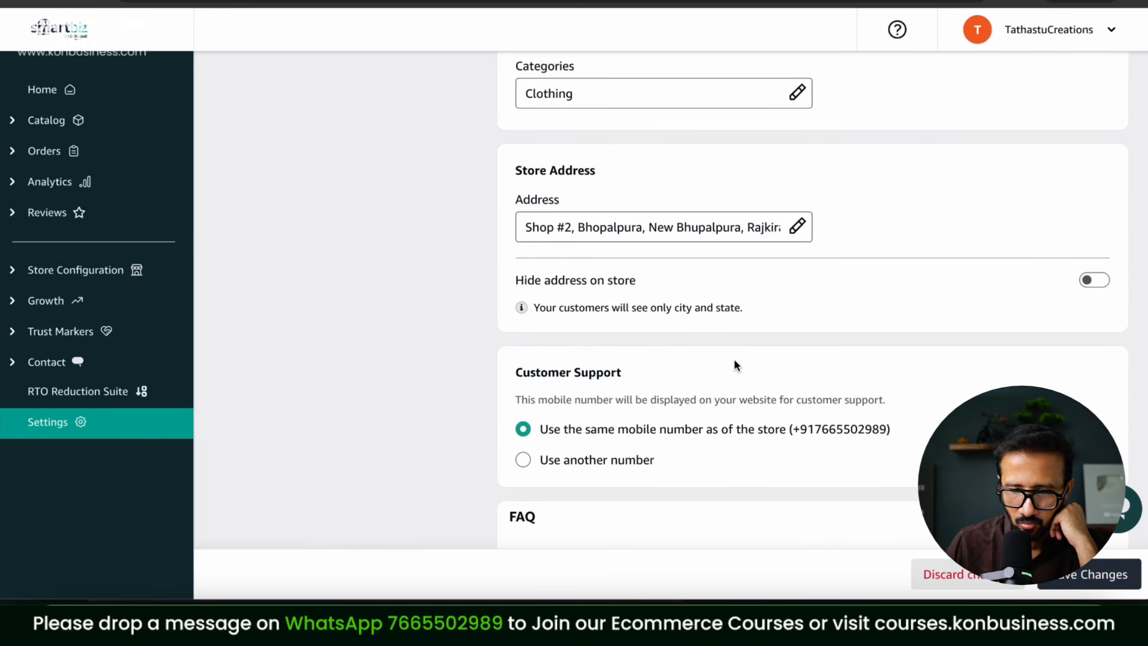
scroll(734, 358, "down", 5)
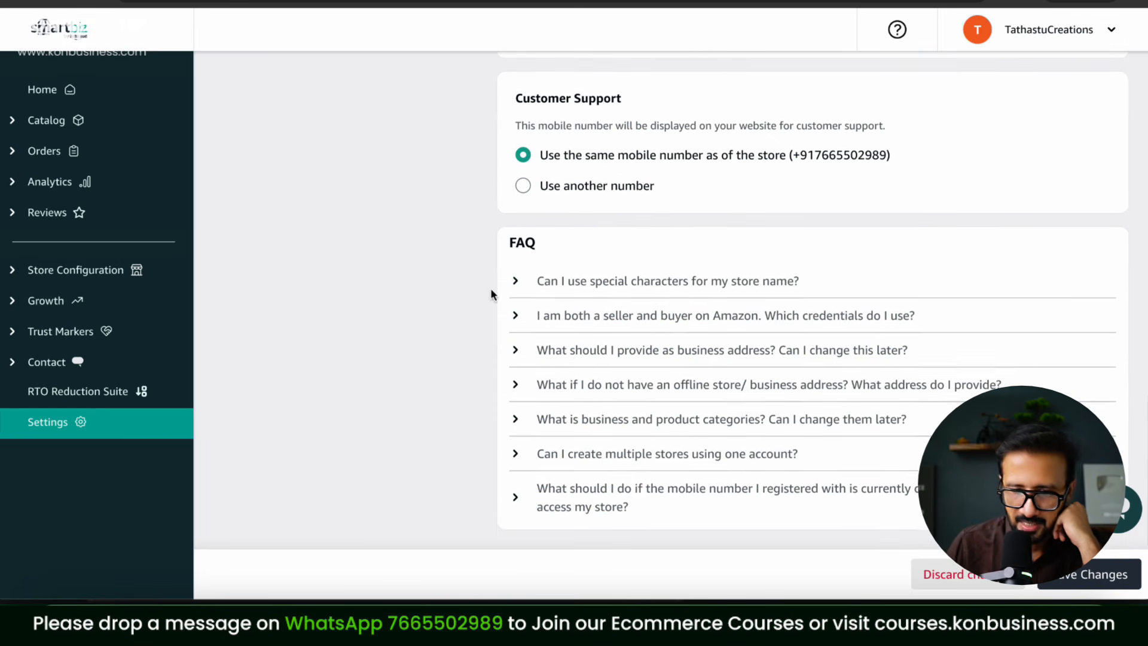
left_click(513, 281)
left_click(513, 281)
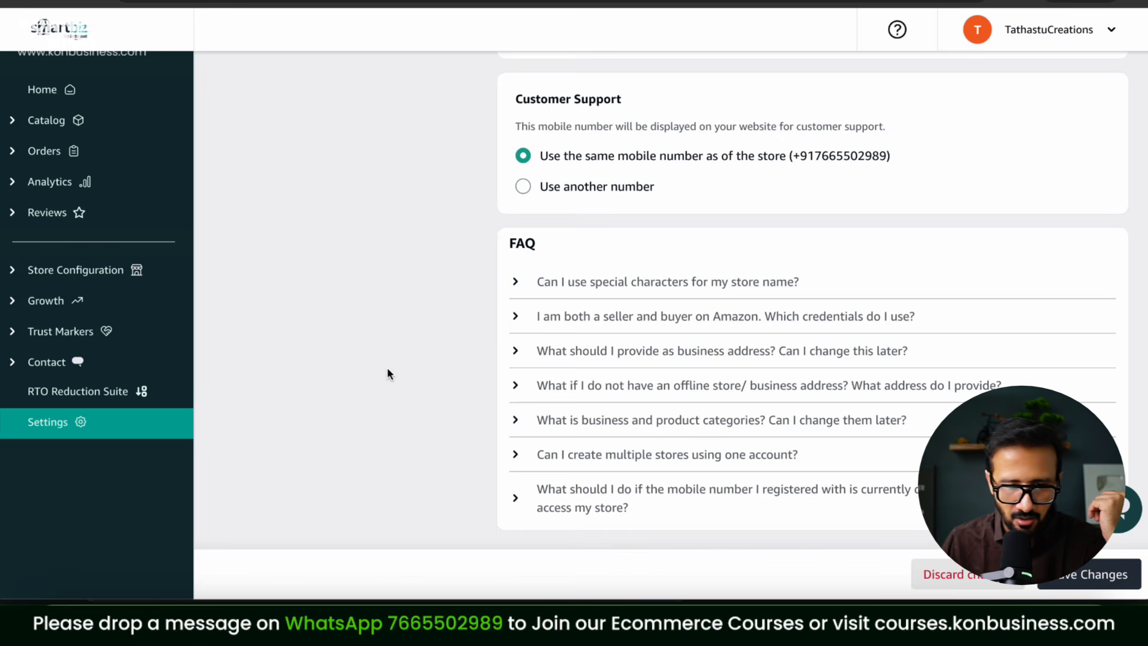
scroll(388, 369, "up", 10)
Step: Read the Link Custom Domain requirements, back out without linking, and move to Review Settings
left_click(325, 320)
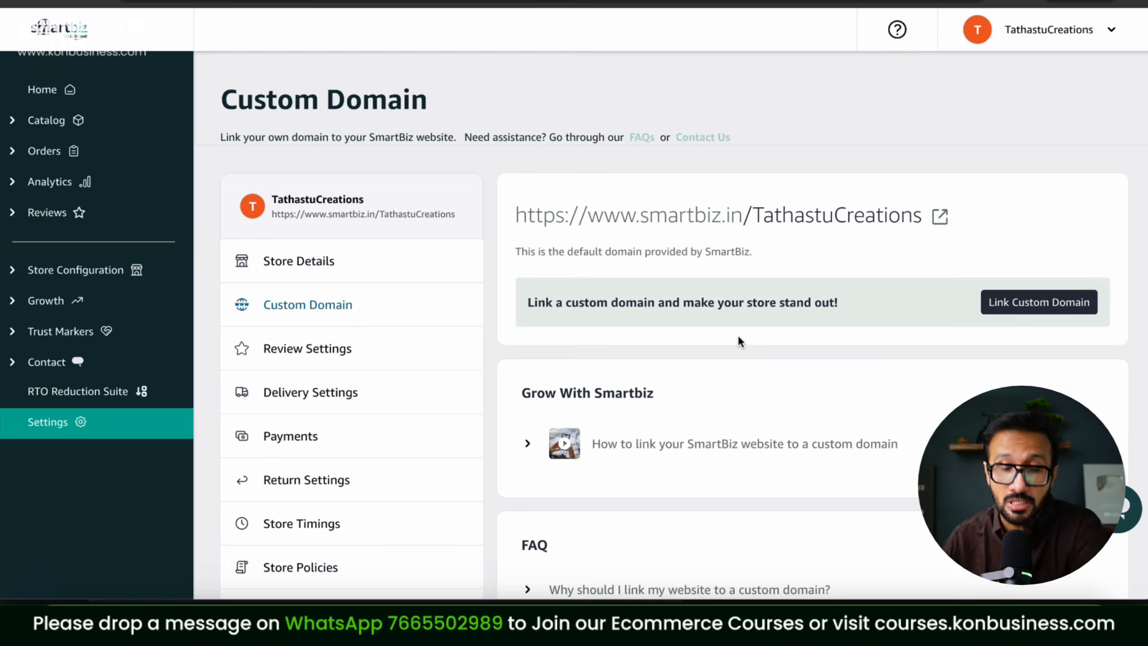
left_click(1033, 312)
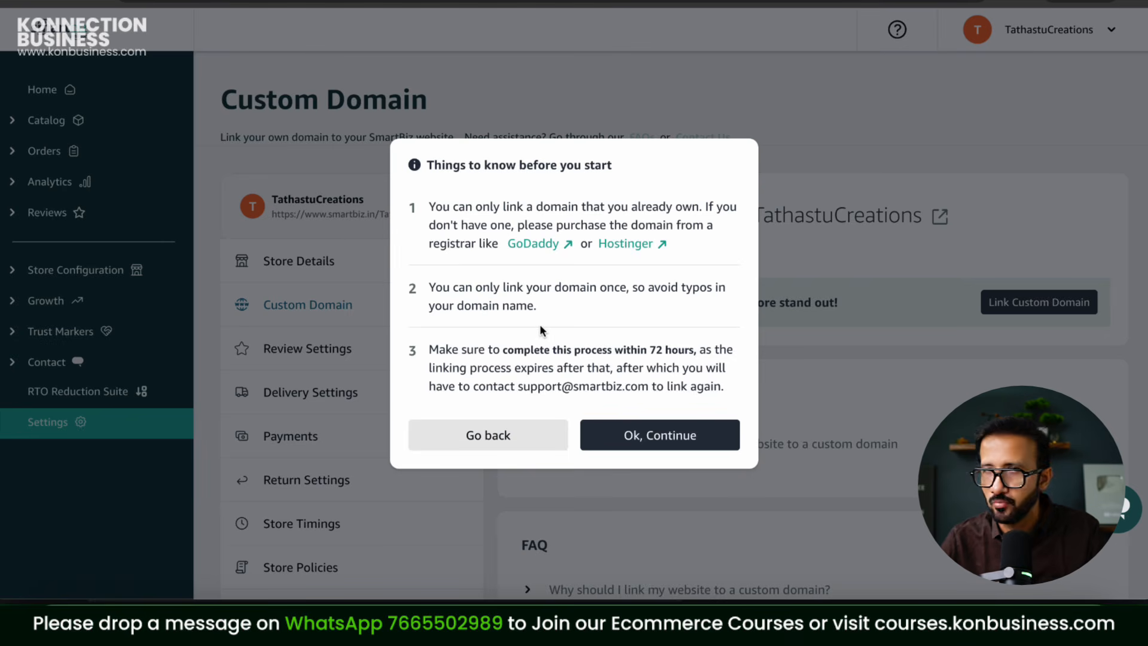
left_click(527, 437)
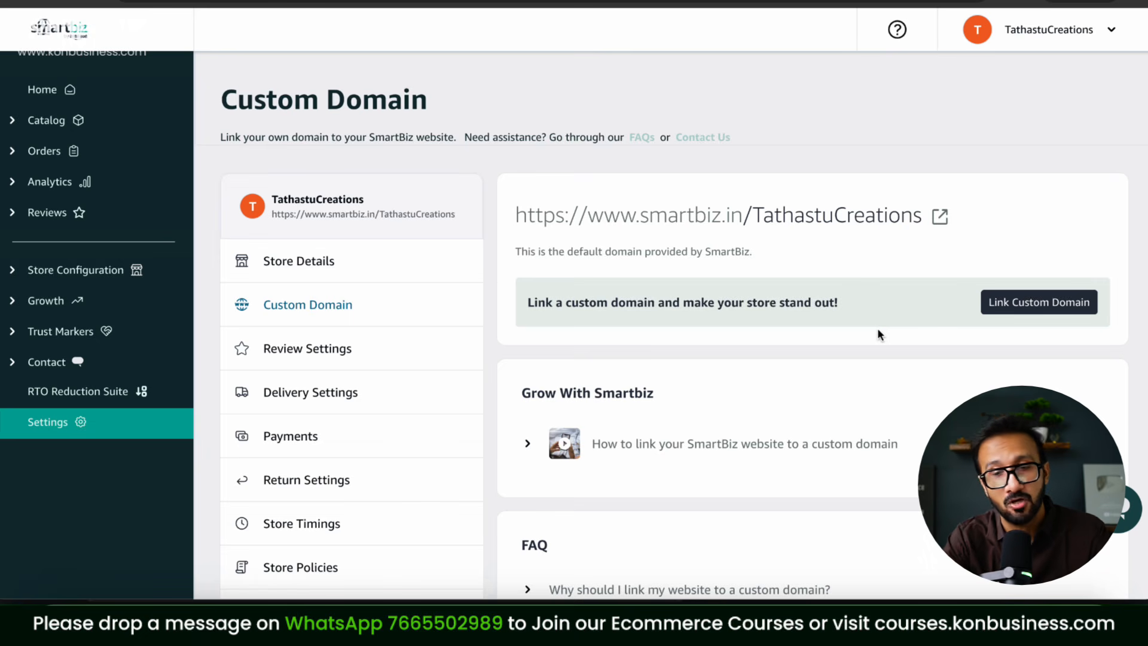
left_click(369, 355)
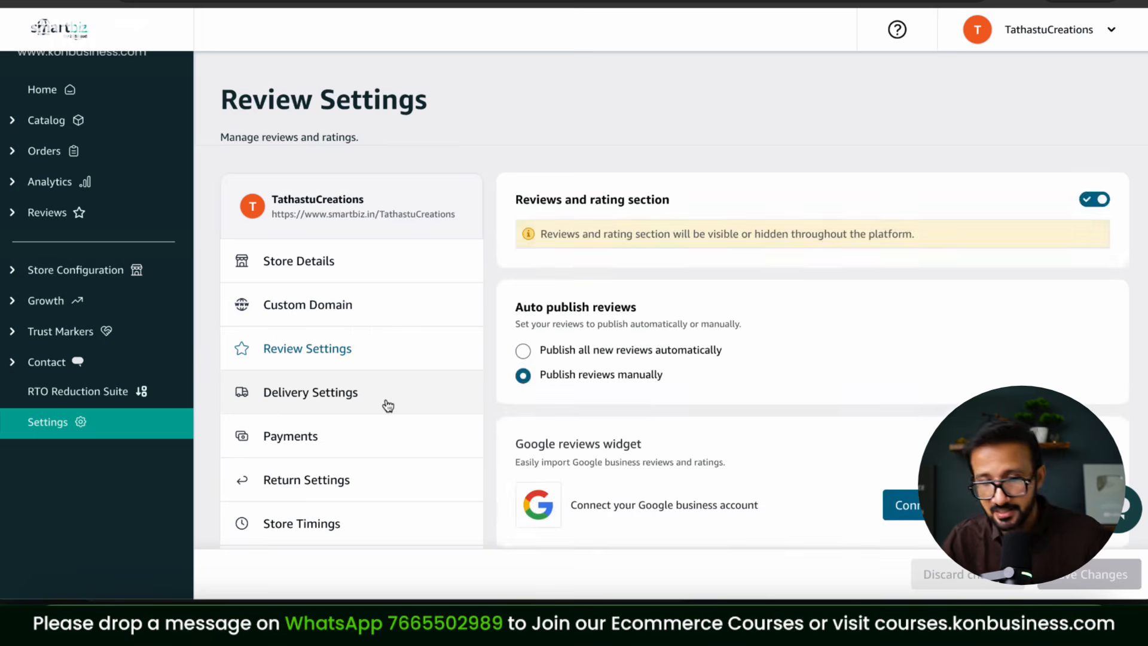
Step: Go to Delivery Settings from the settings list
left_click(388, 406)
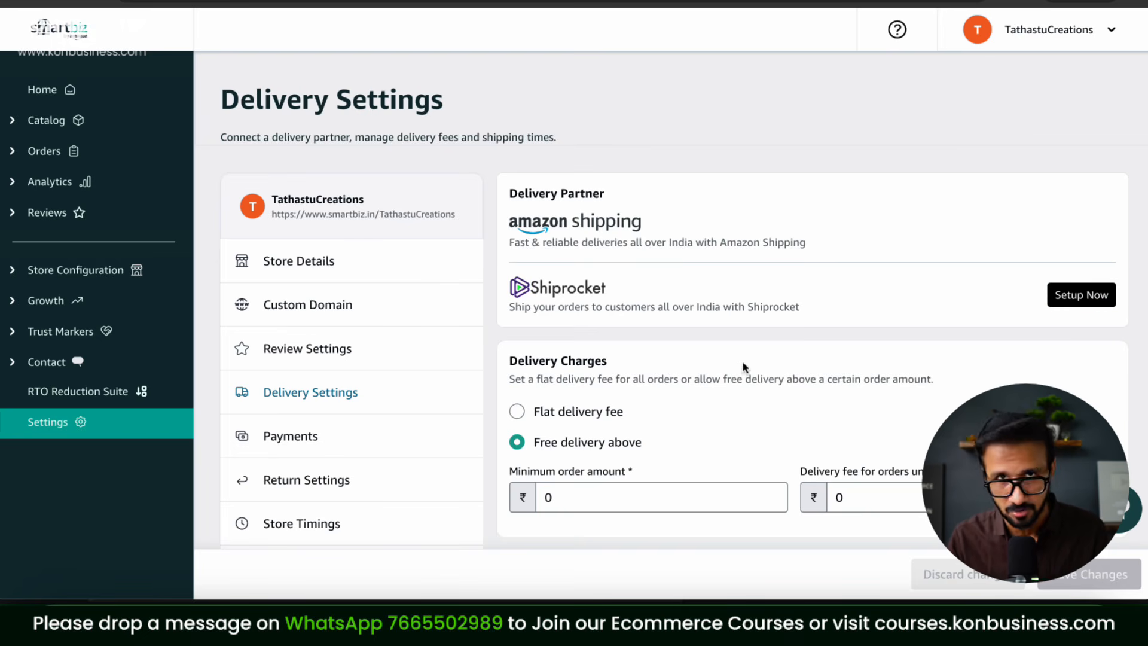
Step: Set delivery charges to free above a ₹1000 order, with a ₹50 delivery fee
left_click(598, 501)
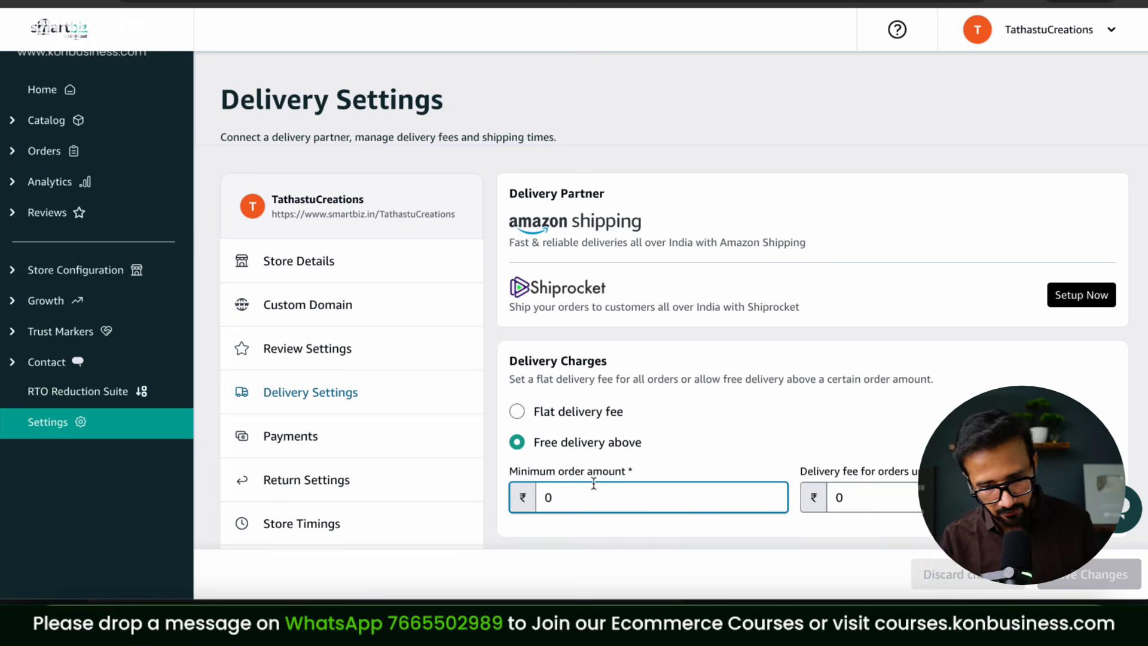
scroll(796, 450, "down", 1)
left_click(517, 335)
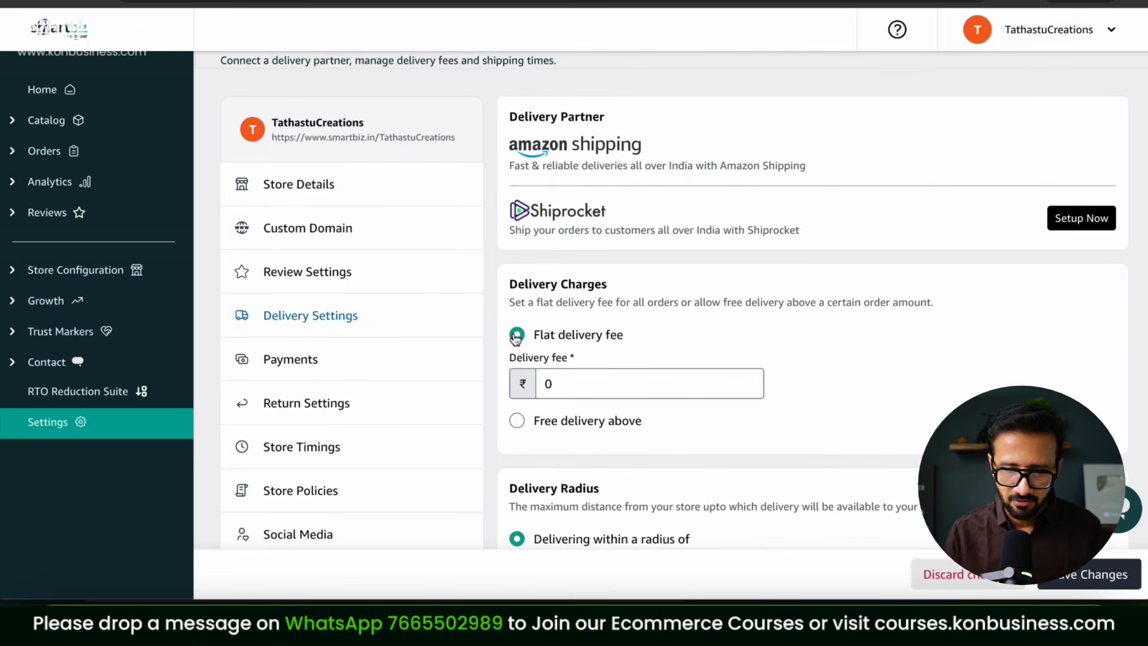
left_click(516, 421)
scroll(860, 372, "down", 2)
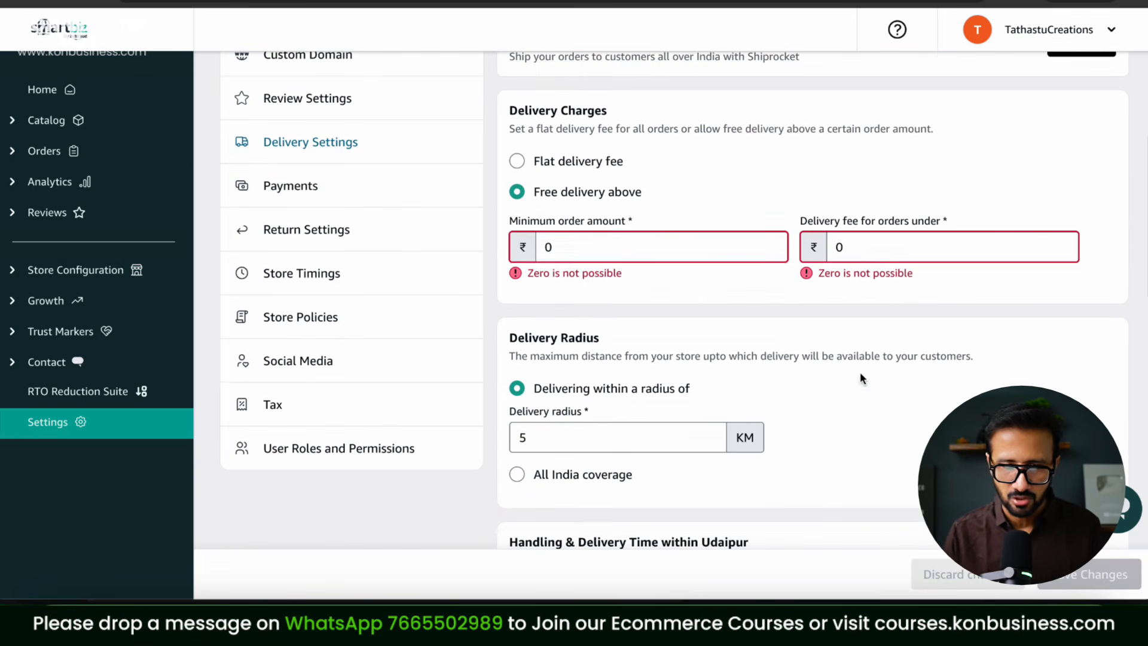
left_click(517, 161)
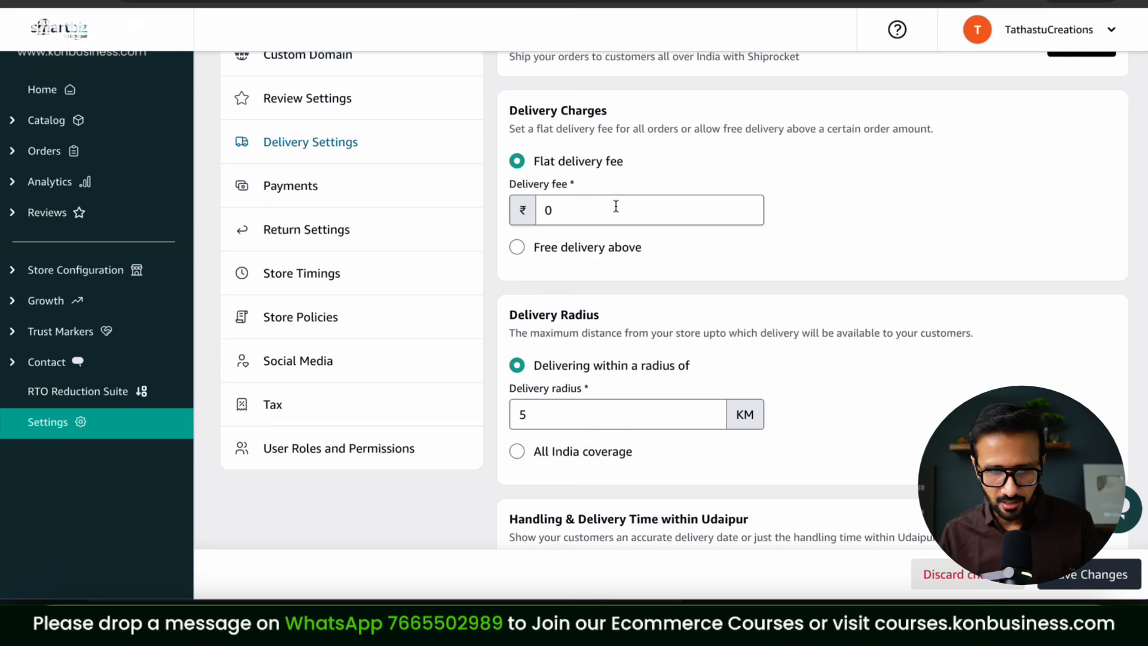
left_click(516, 247)
left_click(636, 256)
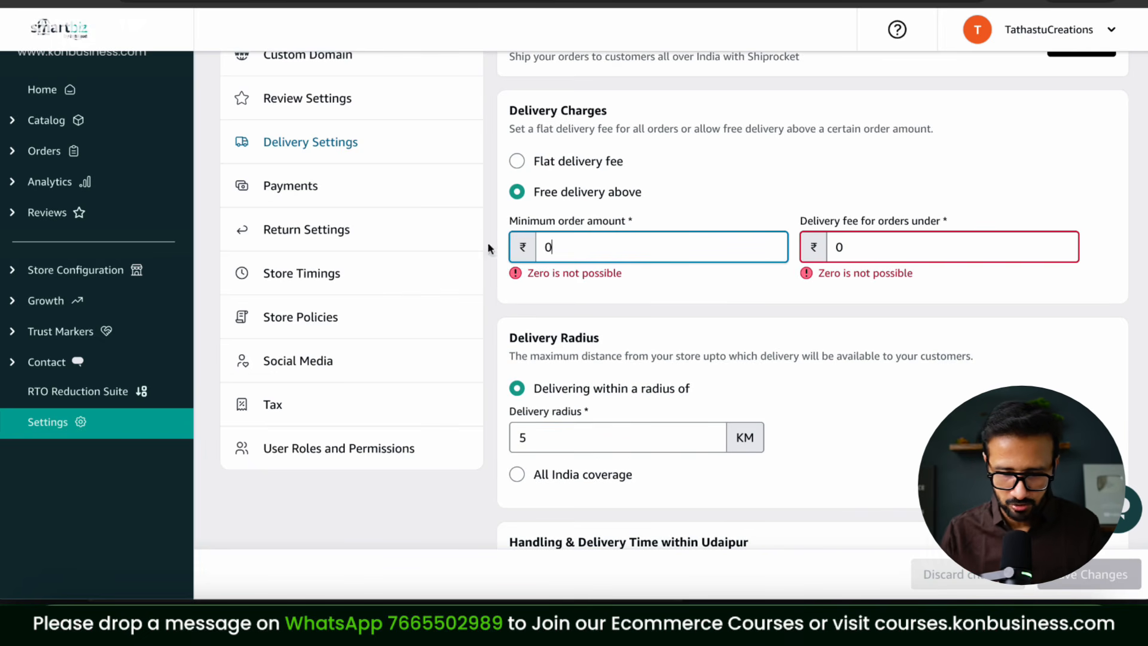
type("1000")
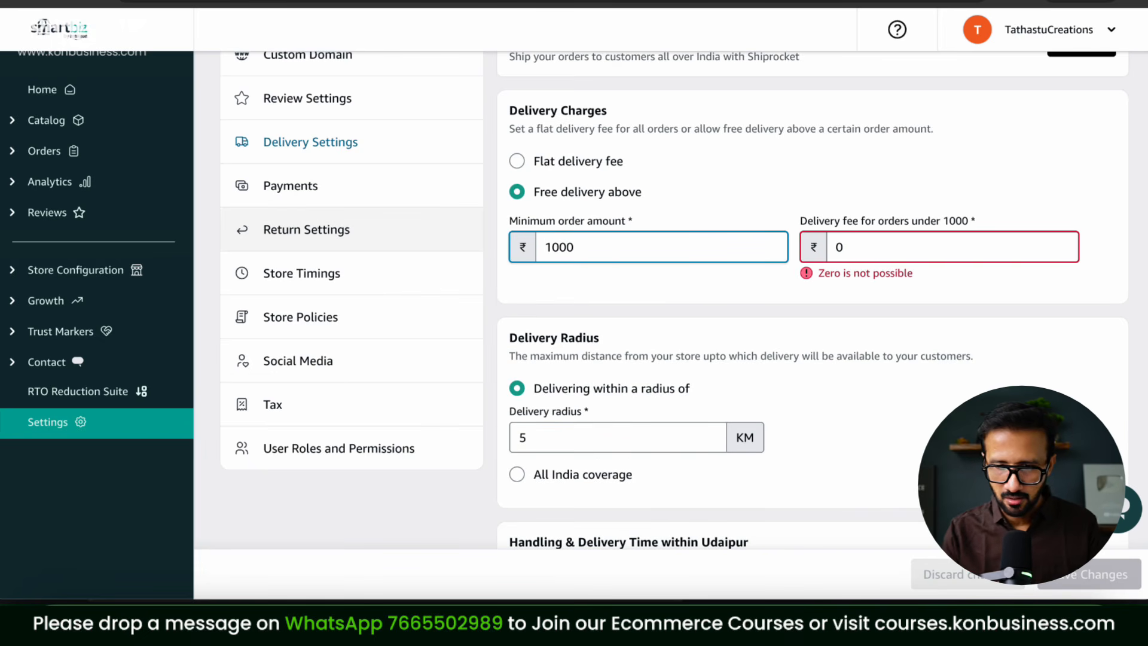
key("super+a")
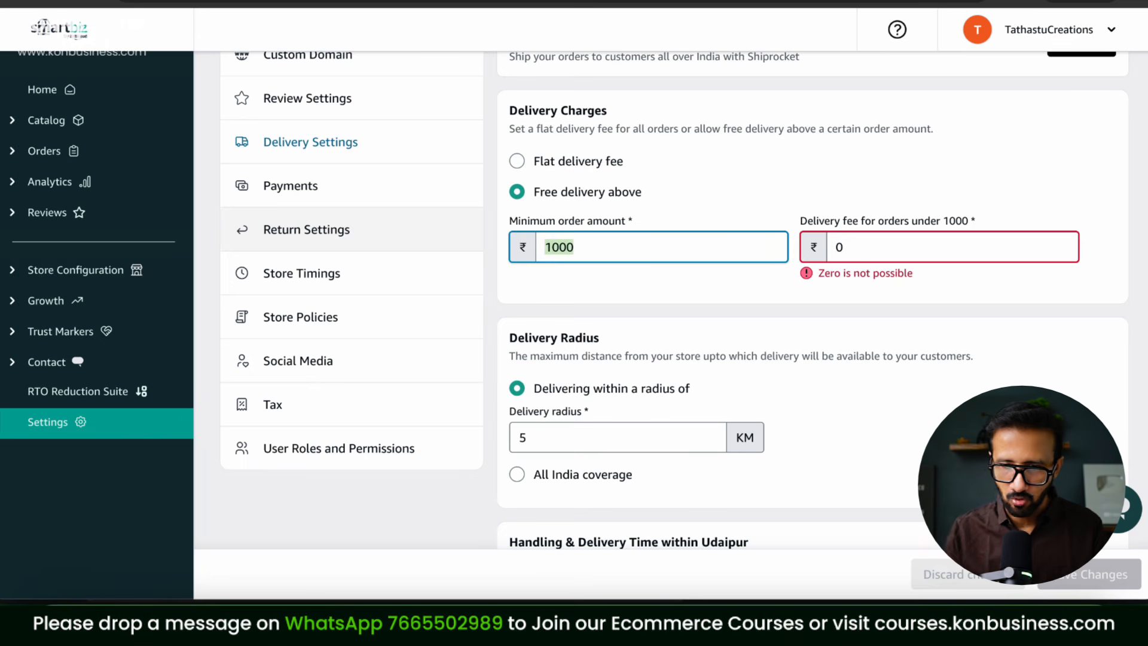
left_click_drag(882, 242, 714, 239)
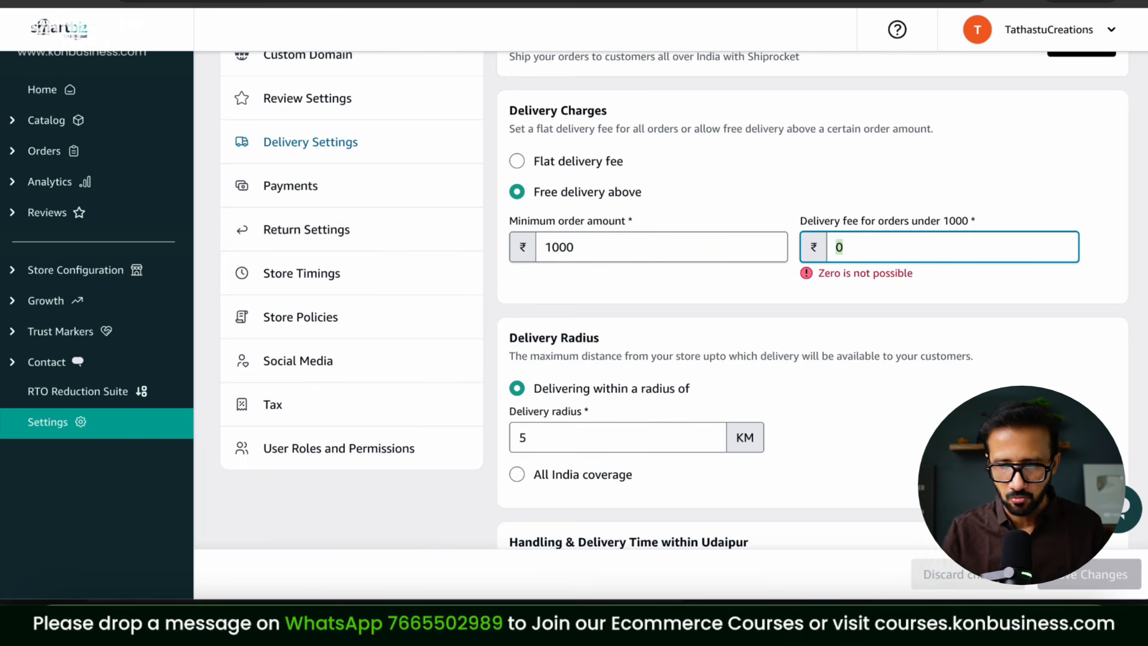
type("50")
left_click(848, 333)
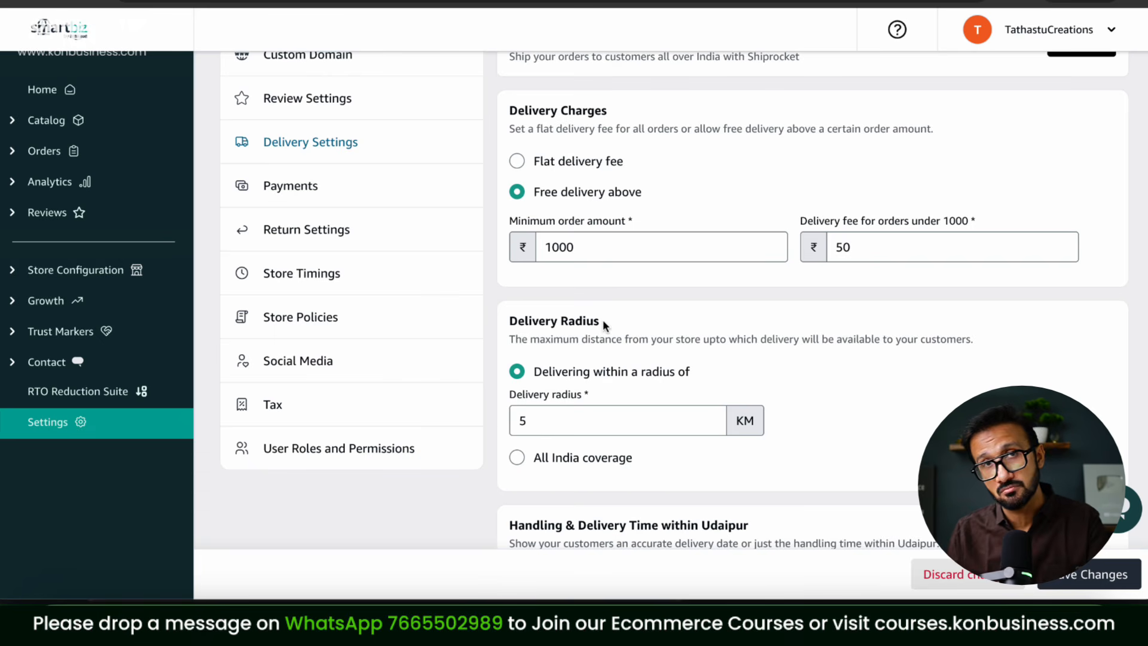
Step: Select All India coverage, check the across-India handling time, and save the delivery settings
scroll(756, 342, "down", 2)
left_click(518, 359)
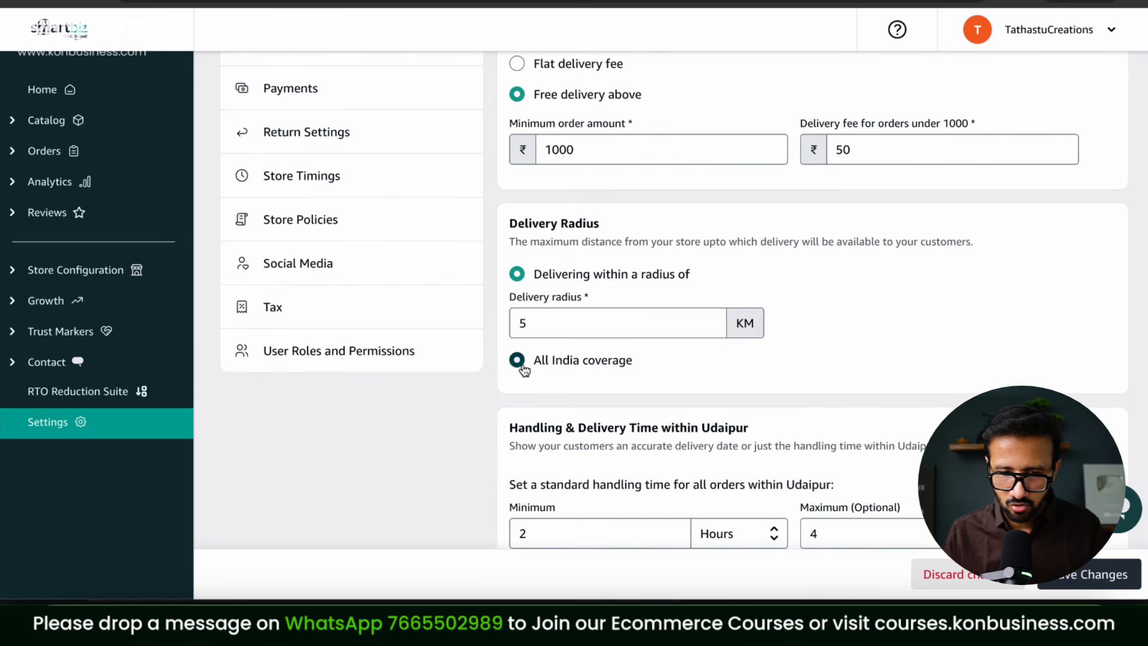
scroll(753, 278, "down", 1)
scroll(753, 274, "down", 3)
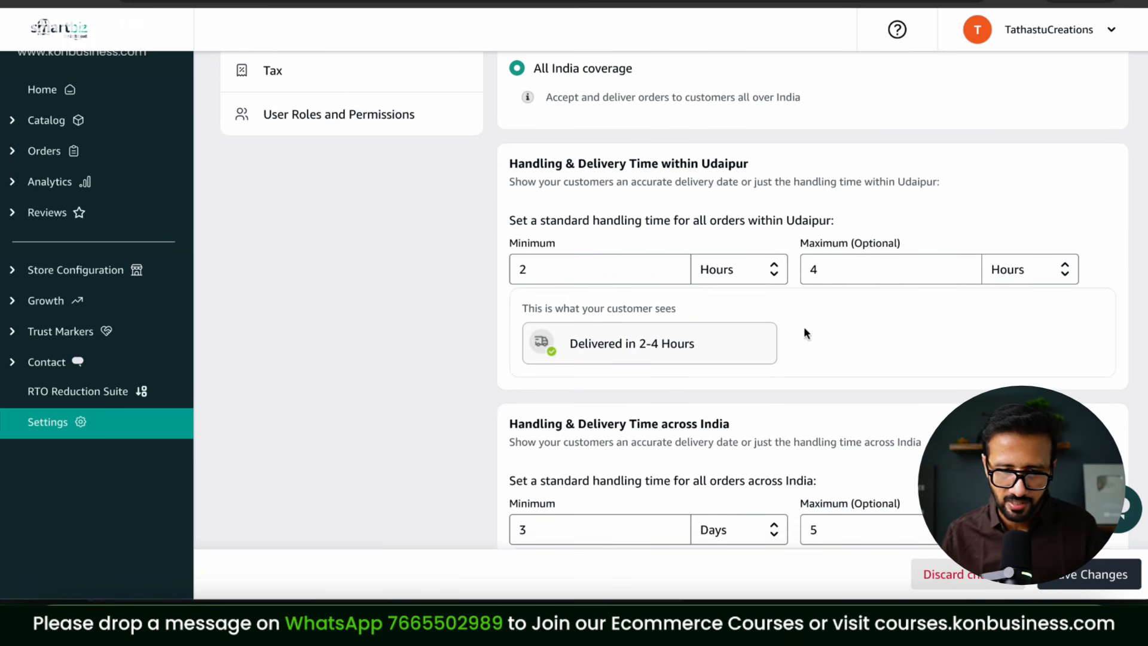
scroll(805, 323, "down", 3)
left_click_drag(592, 341, 472, 346)
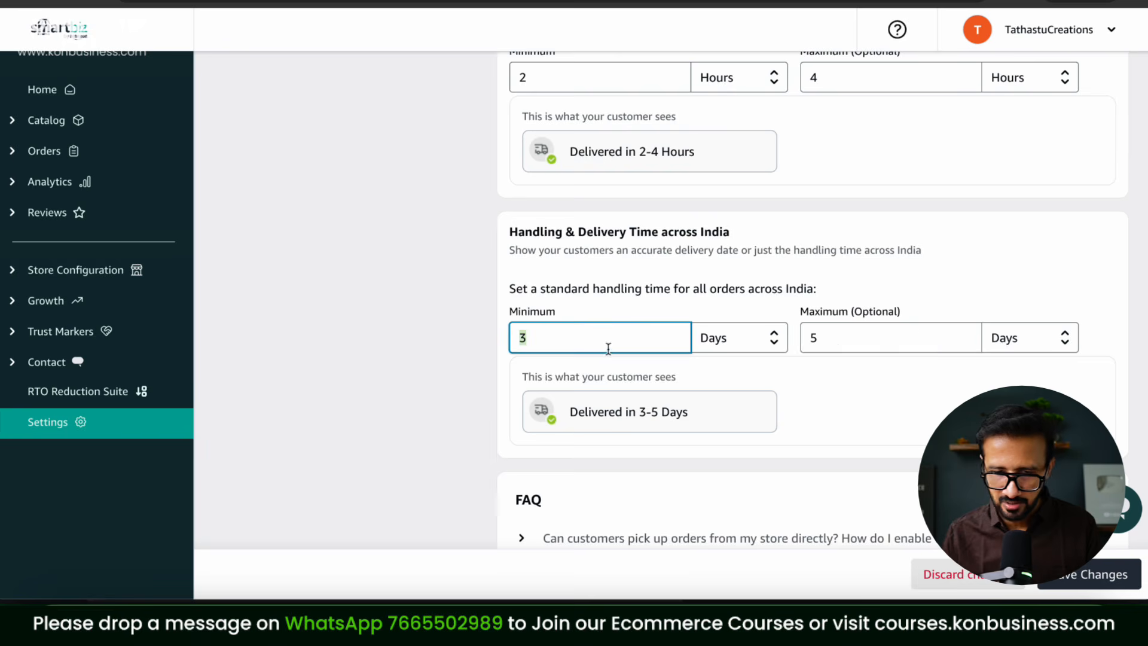
scroll(867, 347, "down", 3)
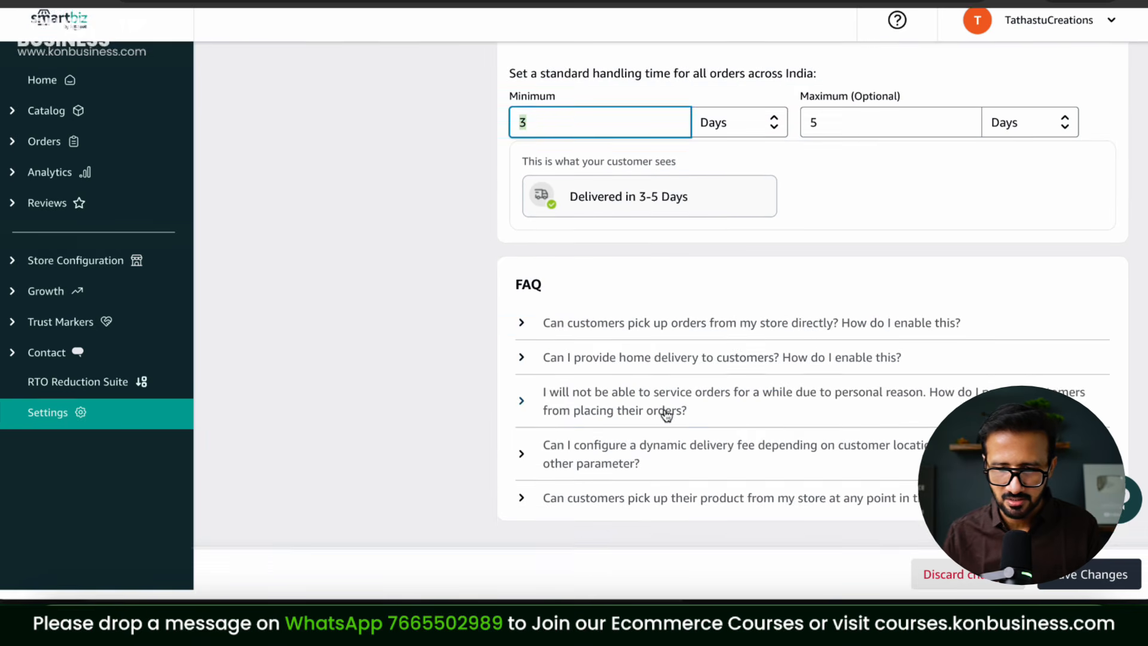
left_click(1096, 568)
scroll(601, 272, "up", 10)
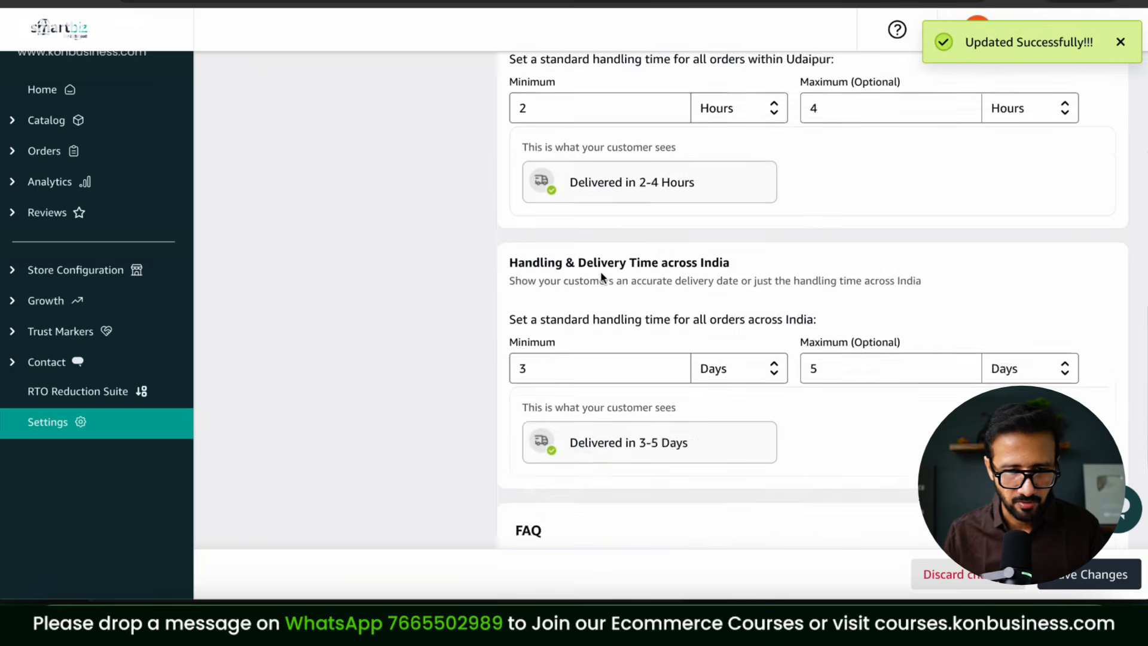
scroll(602, 276, "up", 2)
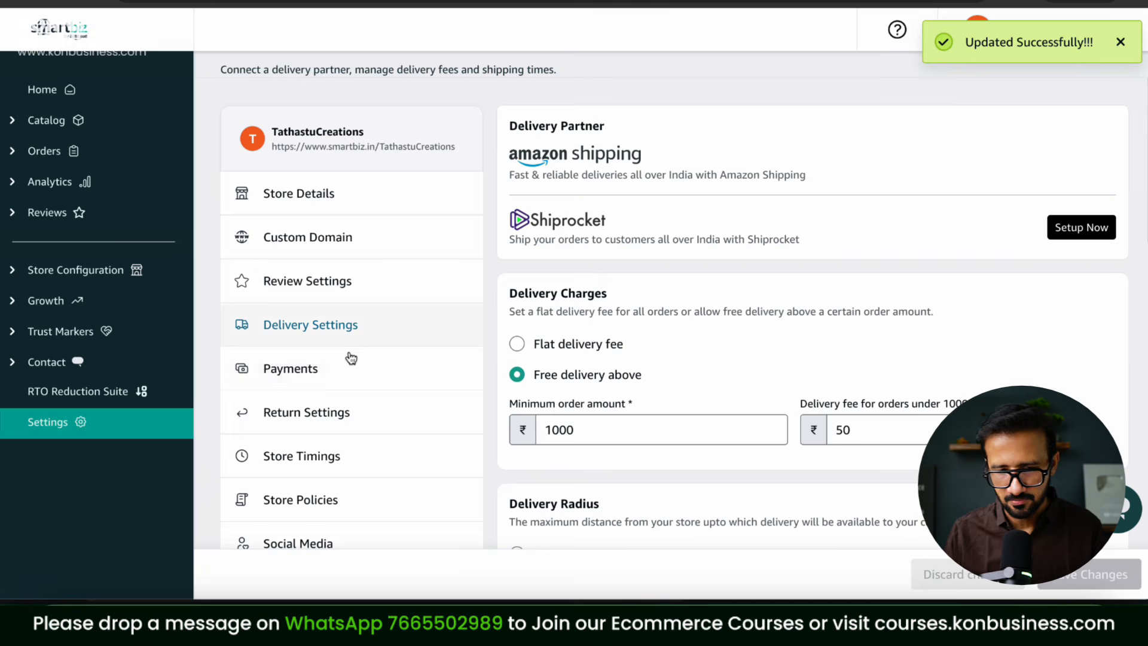
Step: Turn on Cash On Delivery with a ₹25 additional charge and save the payment settings
left_click(325, 376)
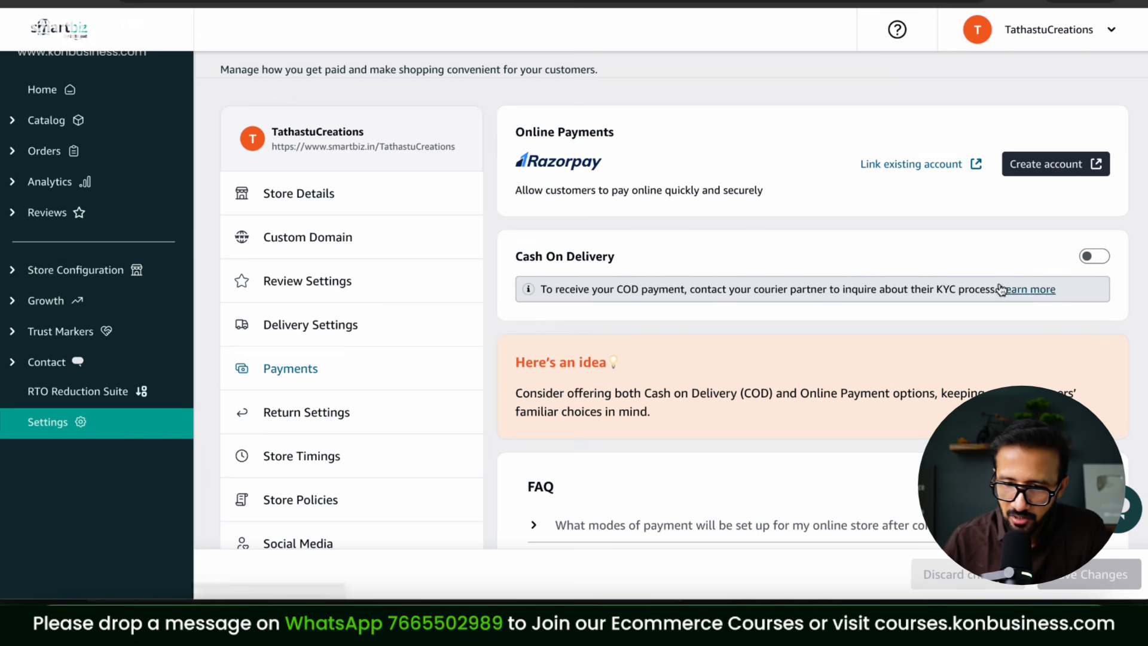
left_click(1099, 257)
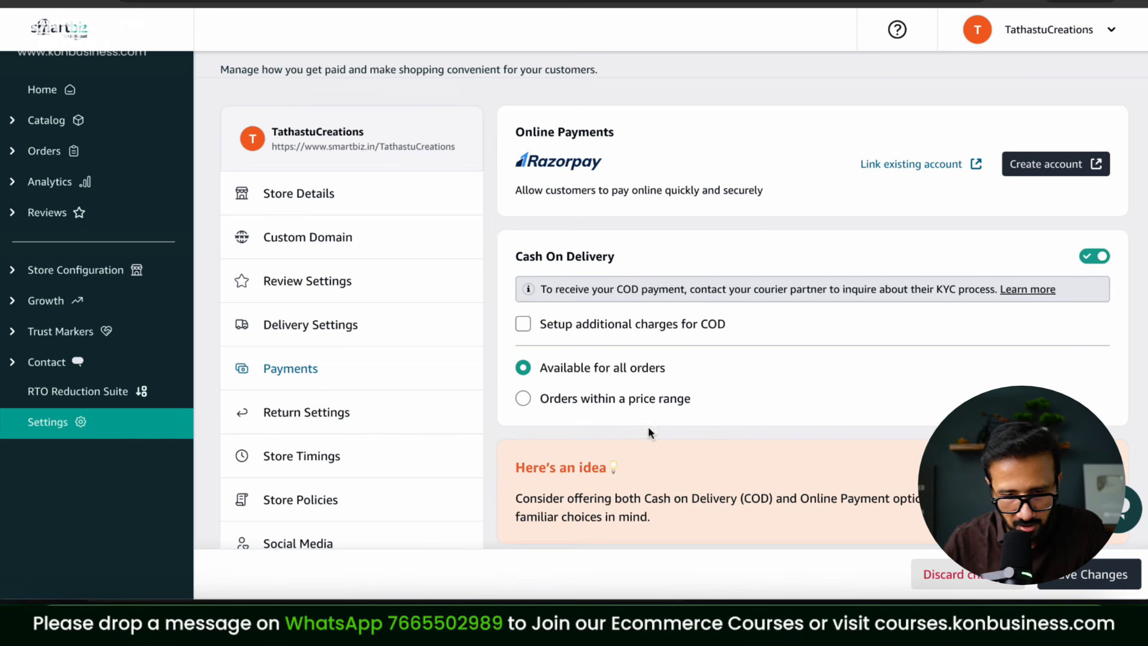
left_click(621, 332)
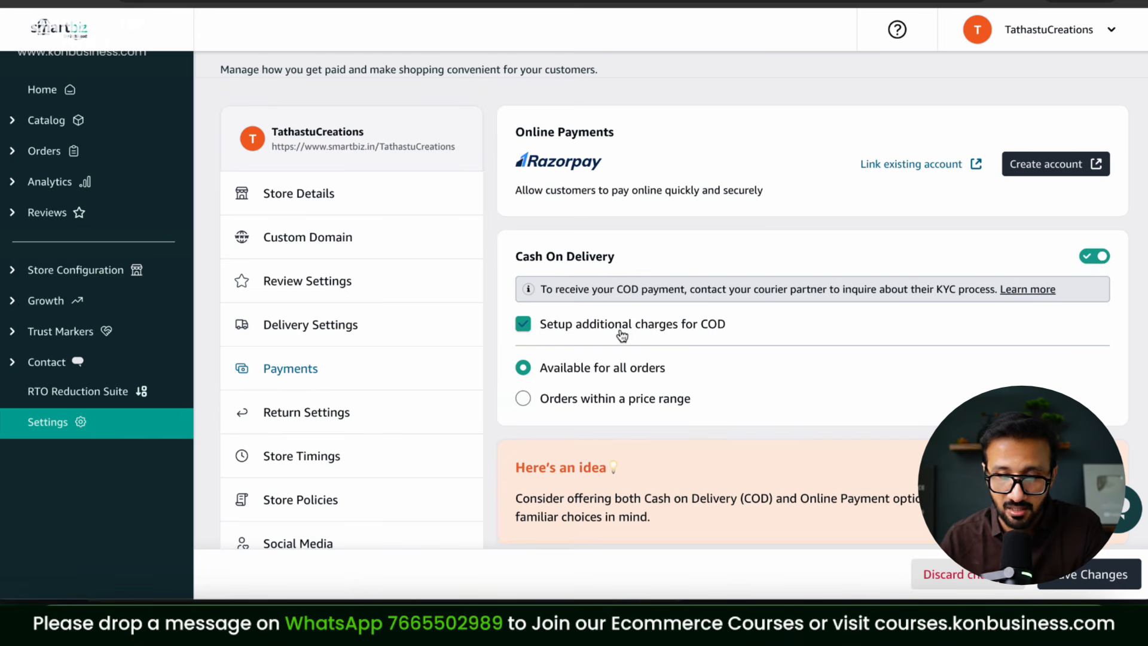
left_click(622, 335)
left_click_drag(604, 385, 935, 398)
type("25")
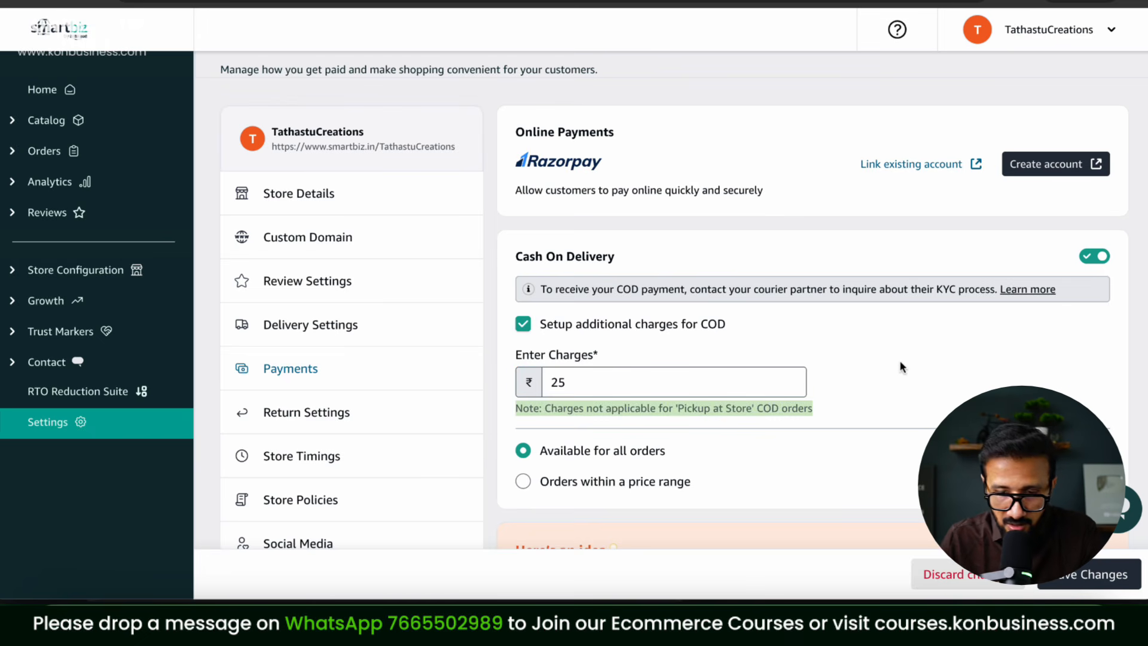
scroll(900, 362, "down", 3)
left_click(1104, 582)
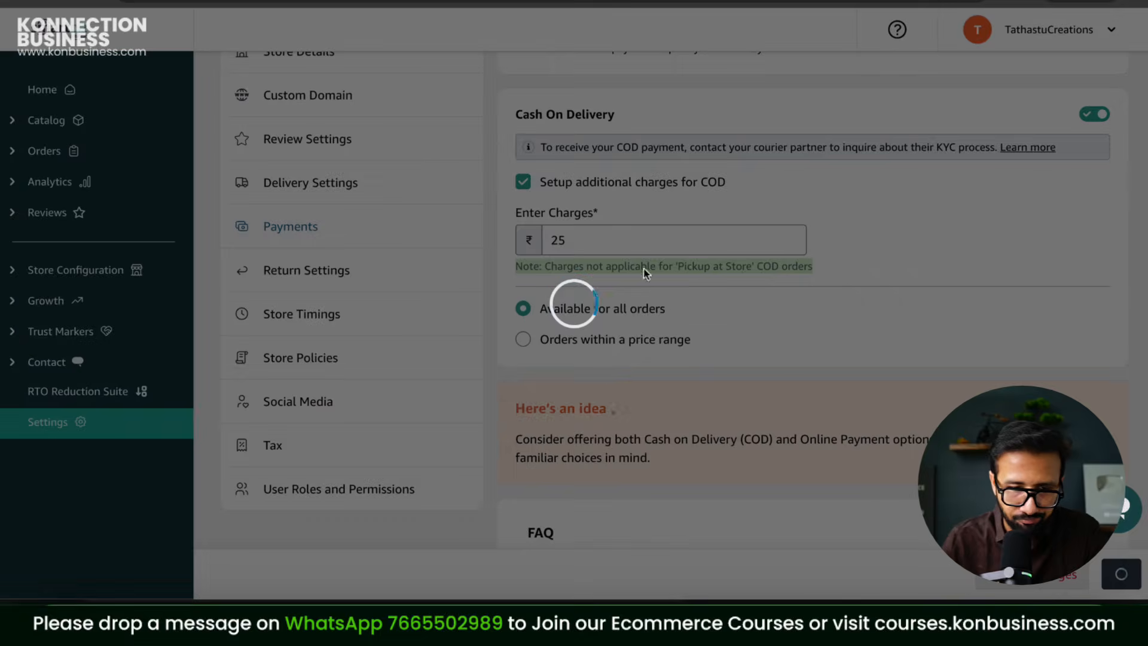
left_click(300, 282)
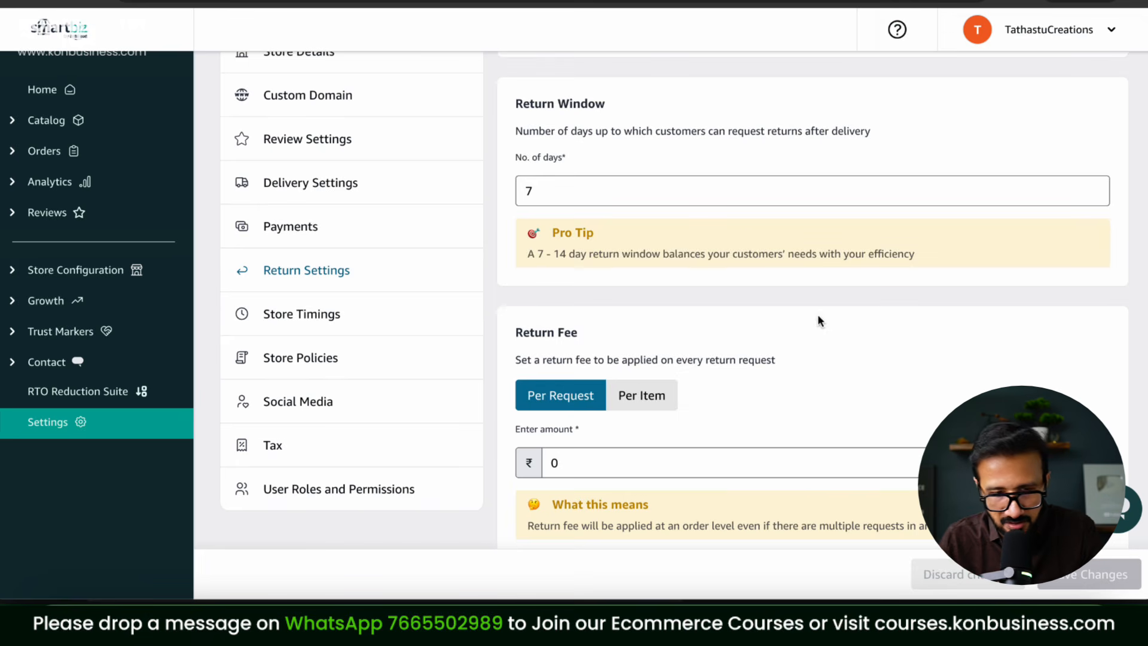
Step: In Store Timings, switch Sunday off so the store is closed on Sundays
left_click(352, 326)
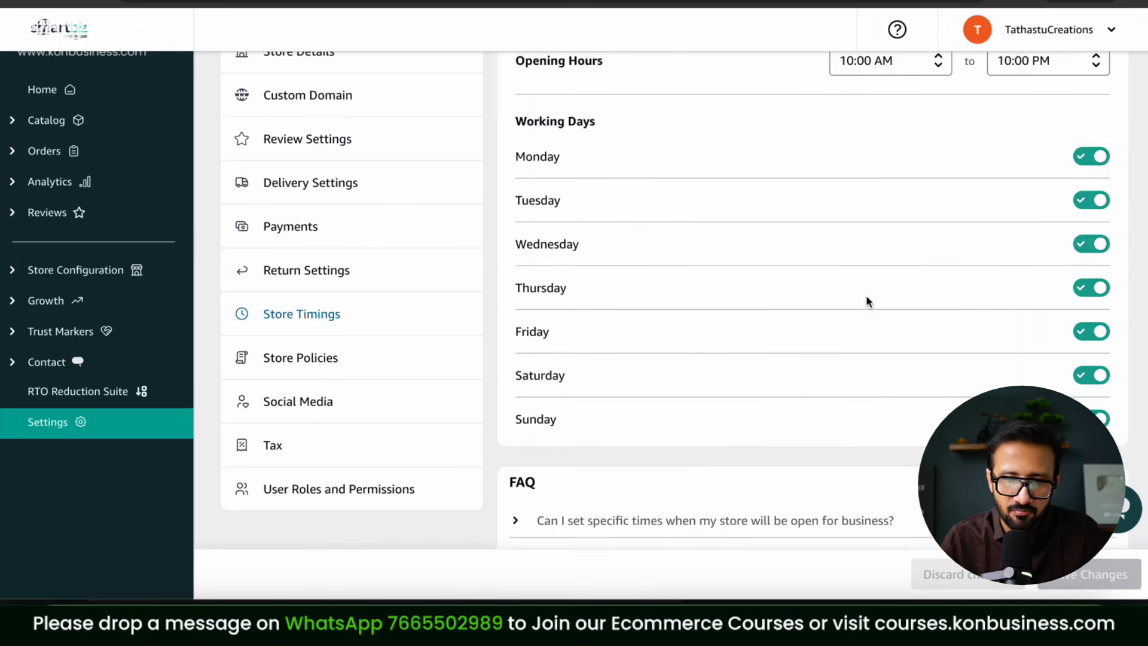
scroll(982, 251, "up", 2)
scroll(983, 257, "up", 1)
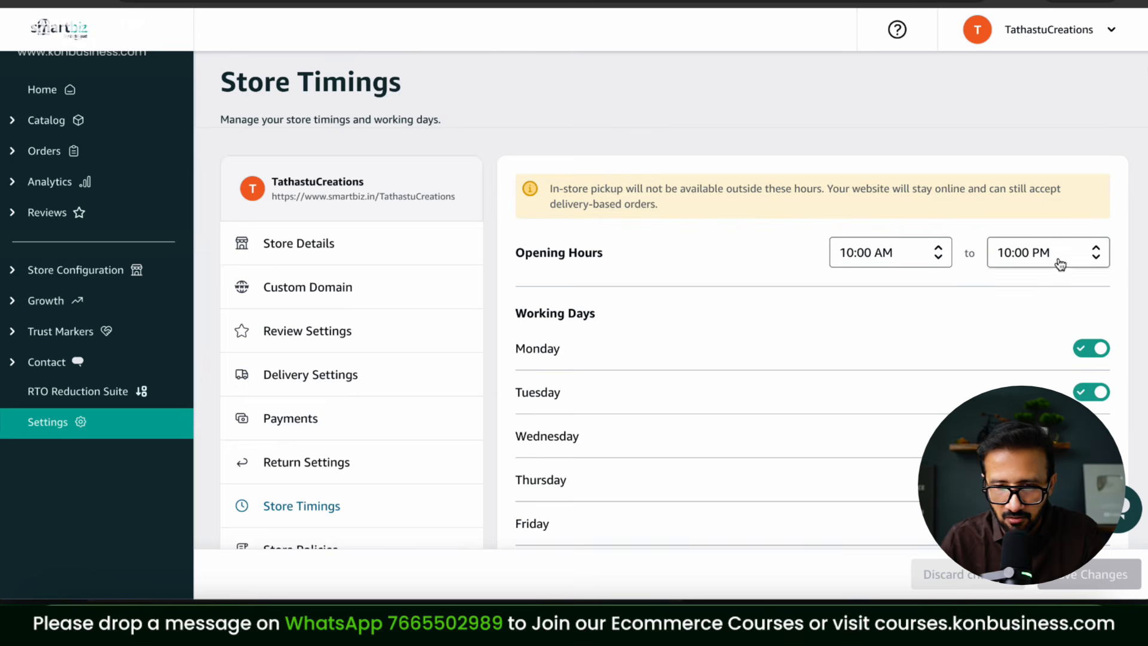
scroll(1003, 362, "down", 5)
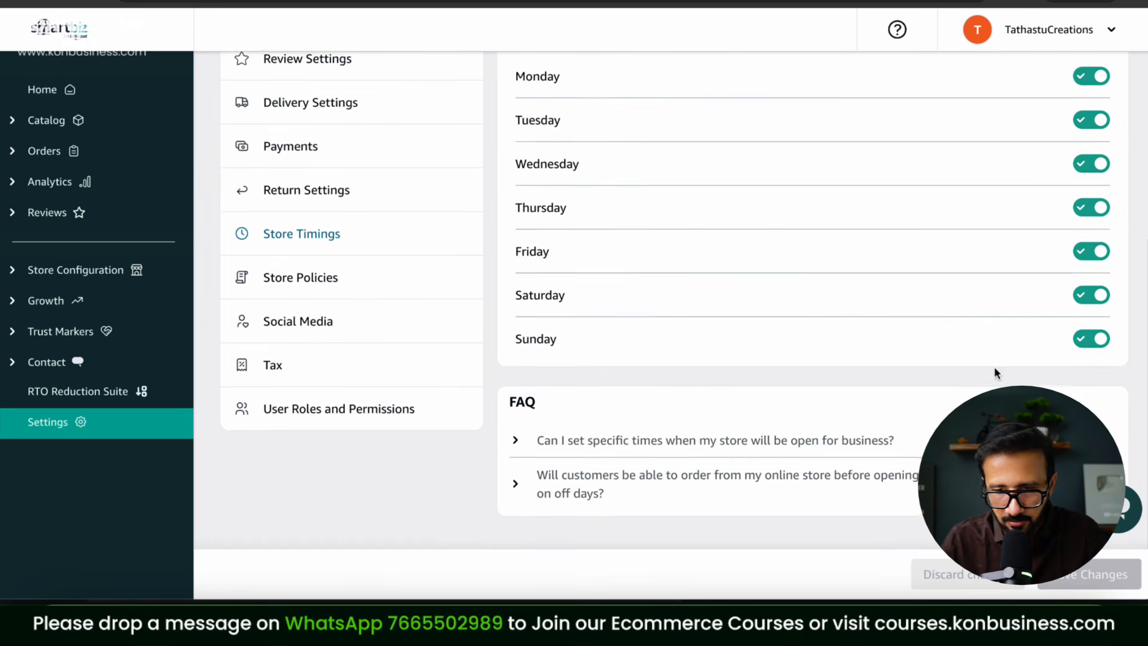
left_click(1091, 342)
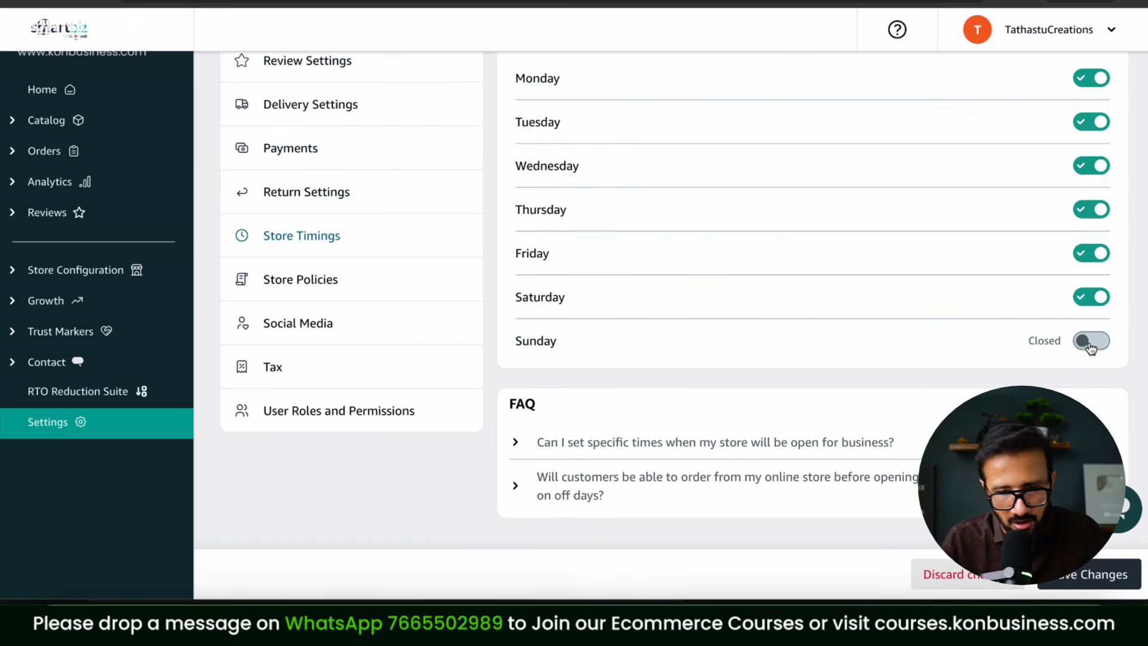
Step: Scroll through the Store Policies page
left_click(320, 268)
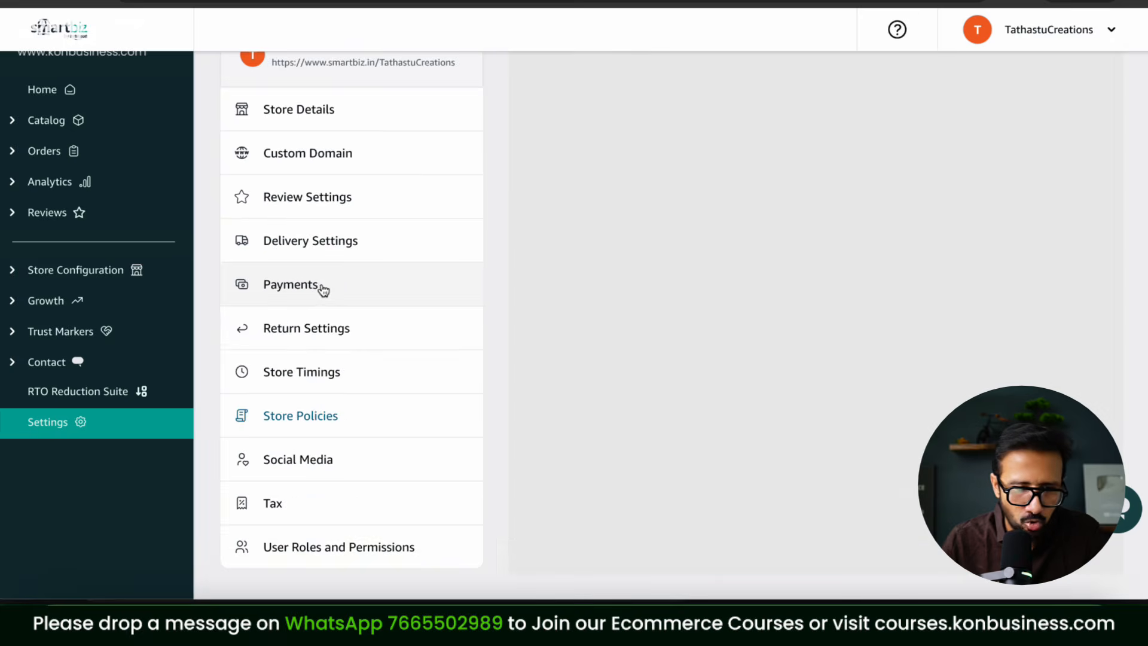
scroll(985, 256, "down", 10)
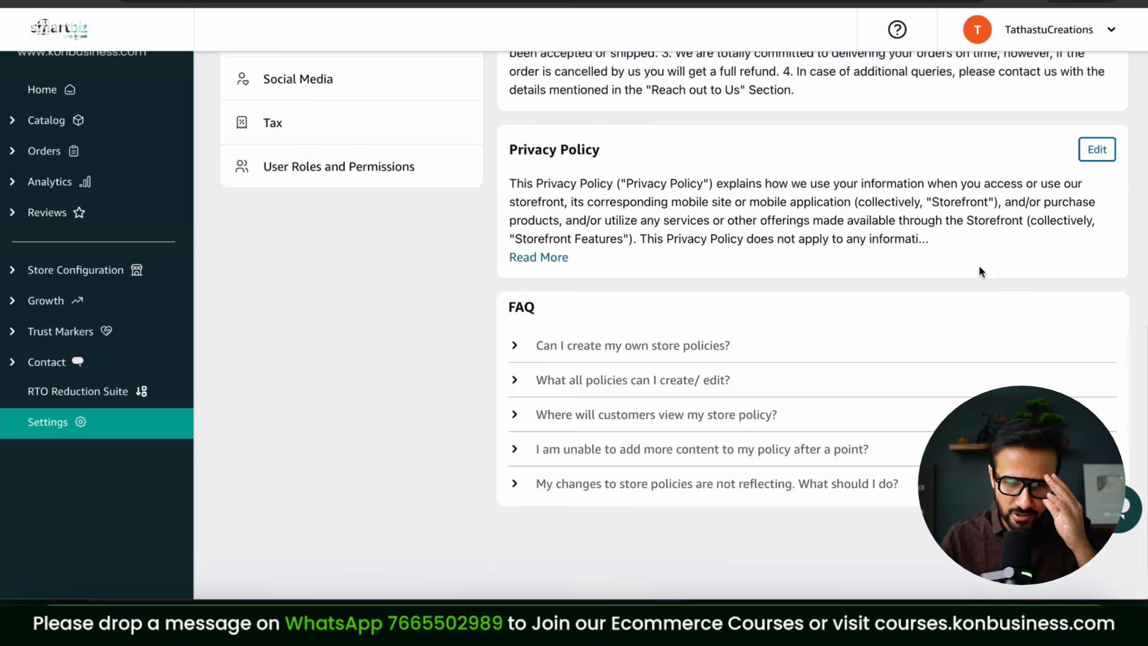
scroll(979, 264, "up", 8)
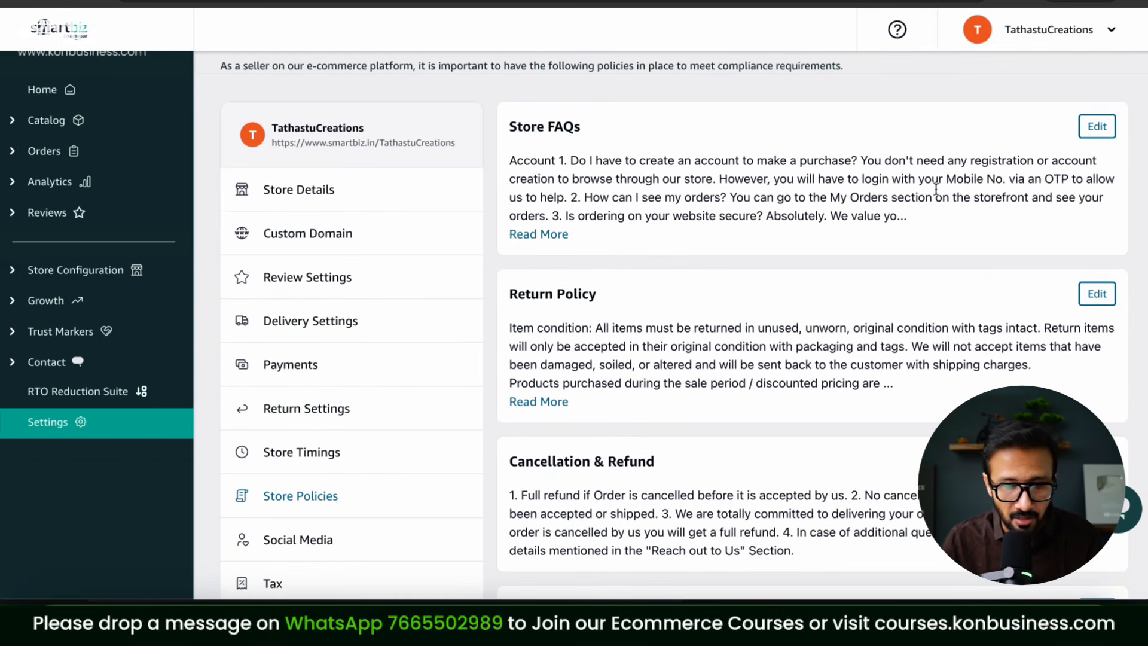
scroll(320, 351, "down", 2)
Step: Under Social Media, enter the store's Instagram profile URL and link the account
left_click(299, 432)
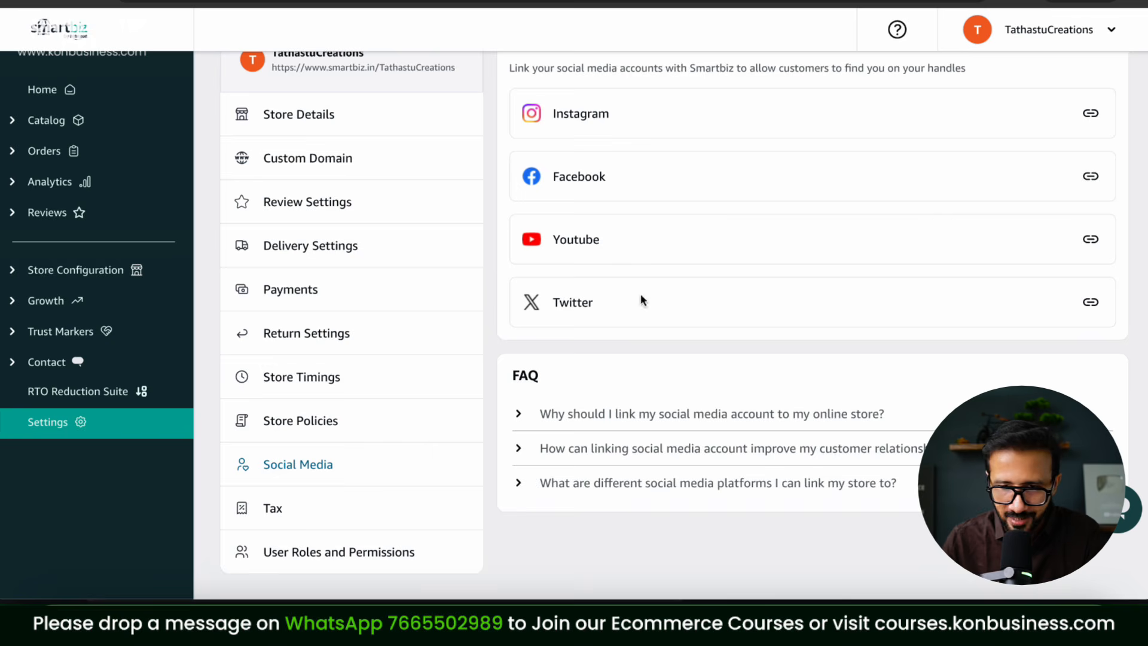
scroll(855, 307, "up", 3)
left_click(1091, 259)
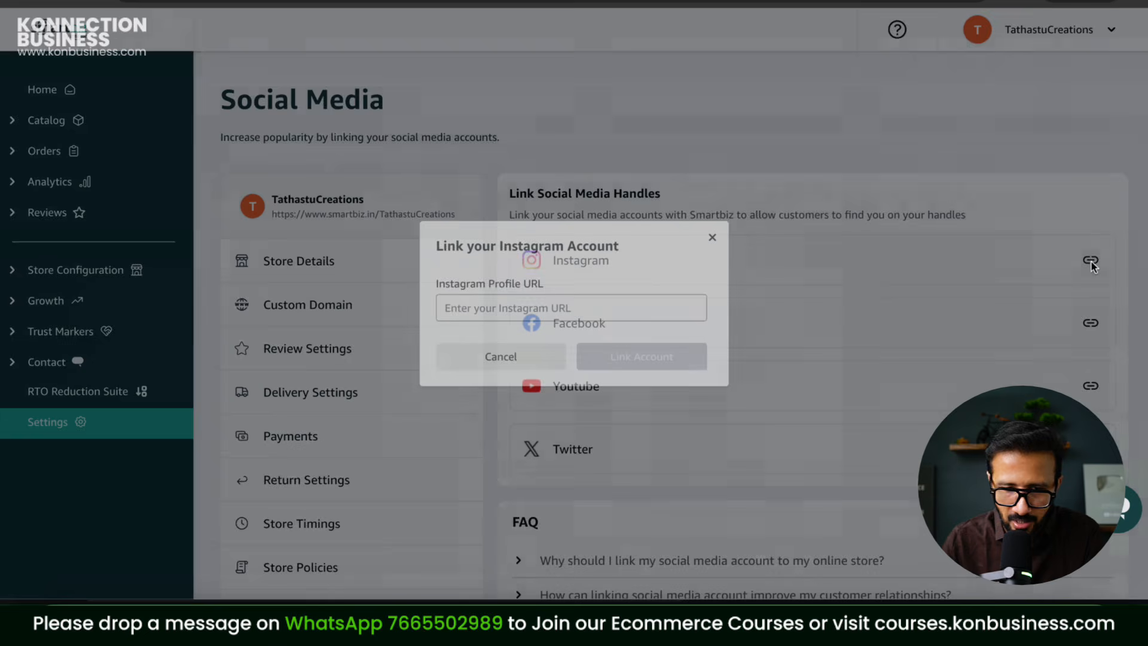
left_click(538, 307)
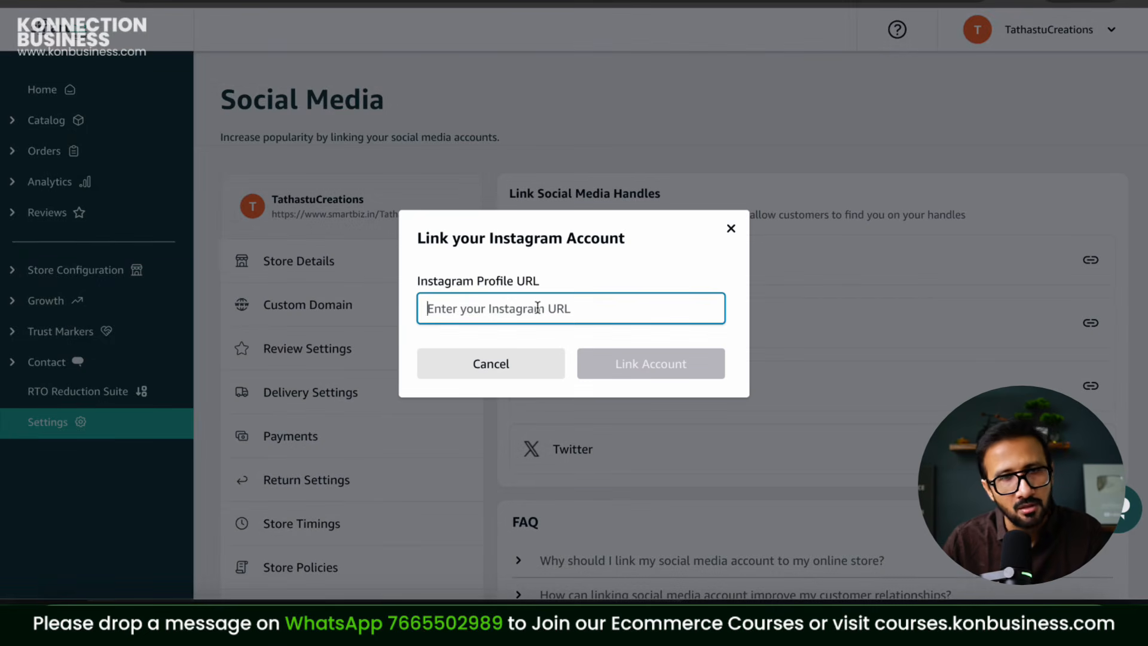
type("instagram.com/konnection")
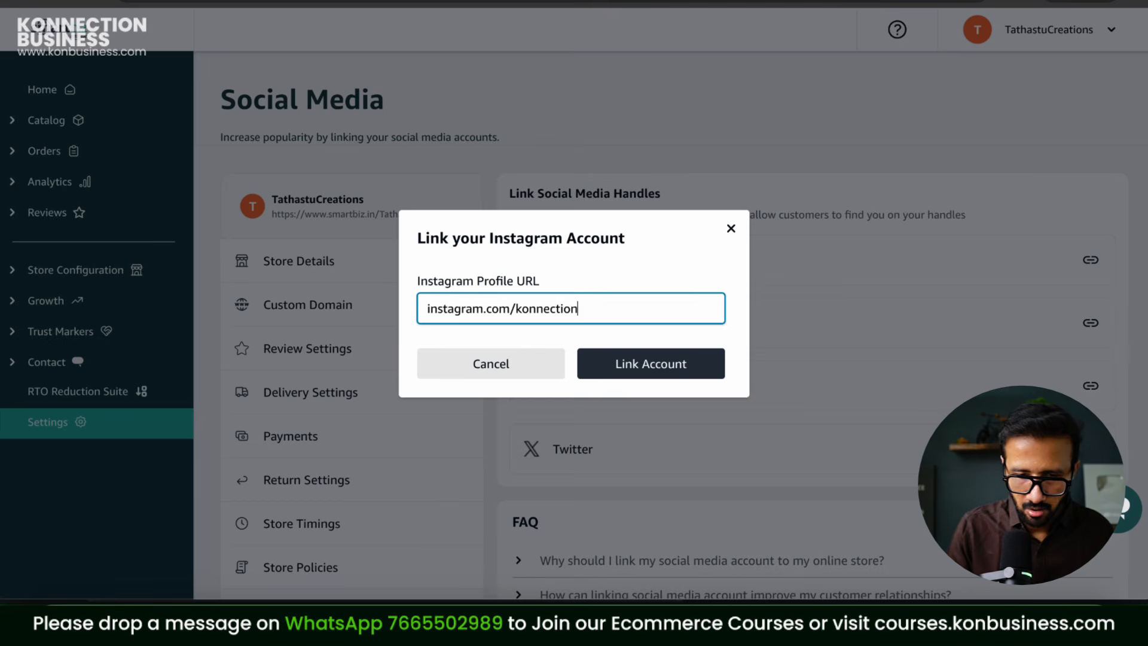
left_click(710, 359)
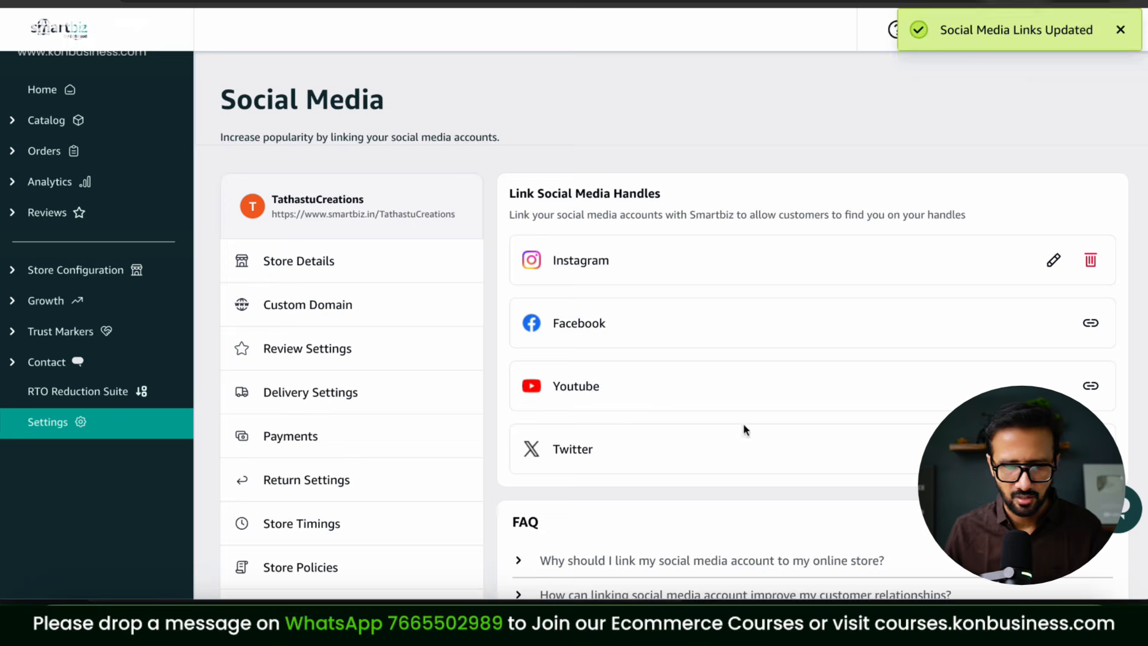
scroll(656, 399, "down", 3)
Step: Enter 5 as the Default Tax Rate percentage in Tax settings
left_click(294, 514)
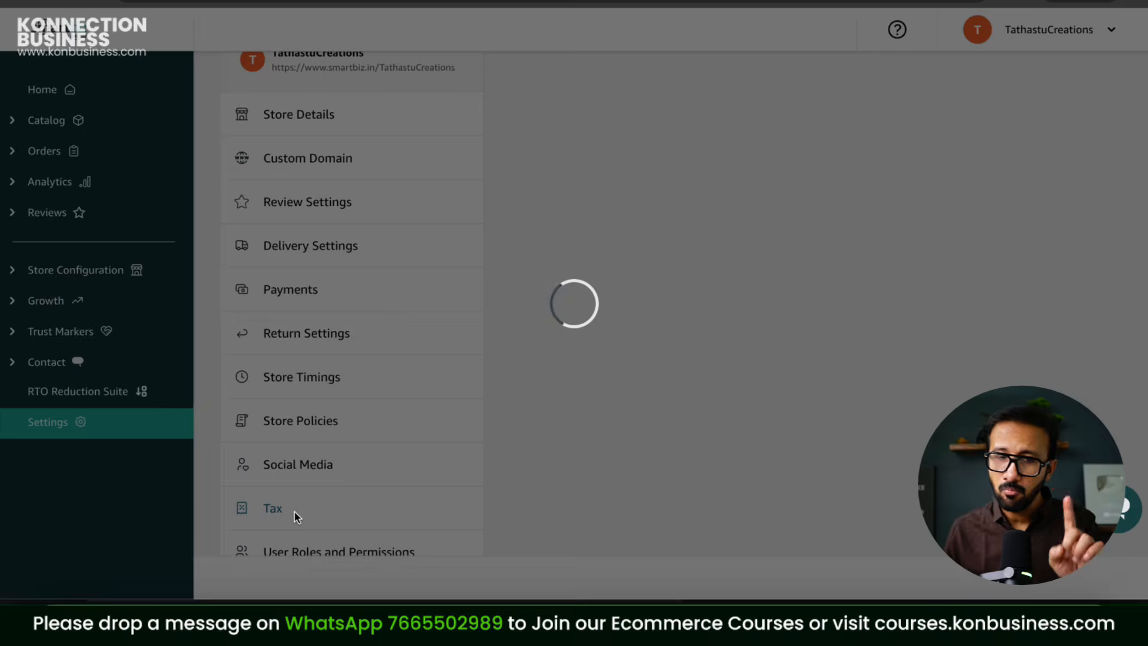
scroll(835, 240, "up", 3)
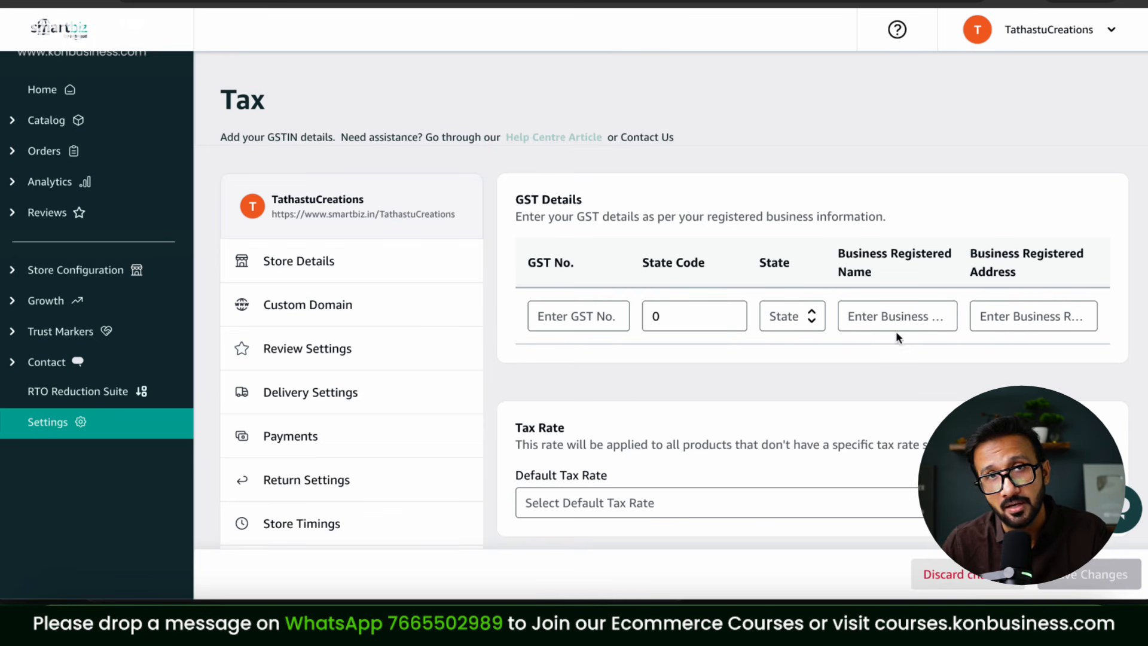
scroll(772, 343, "down", 3)
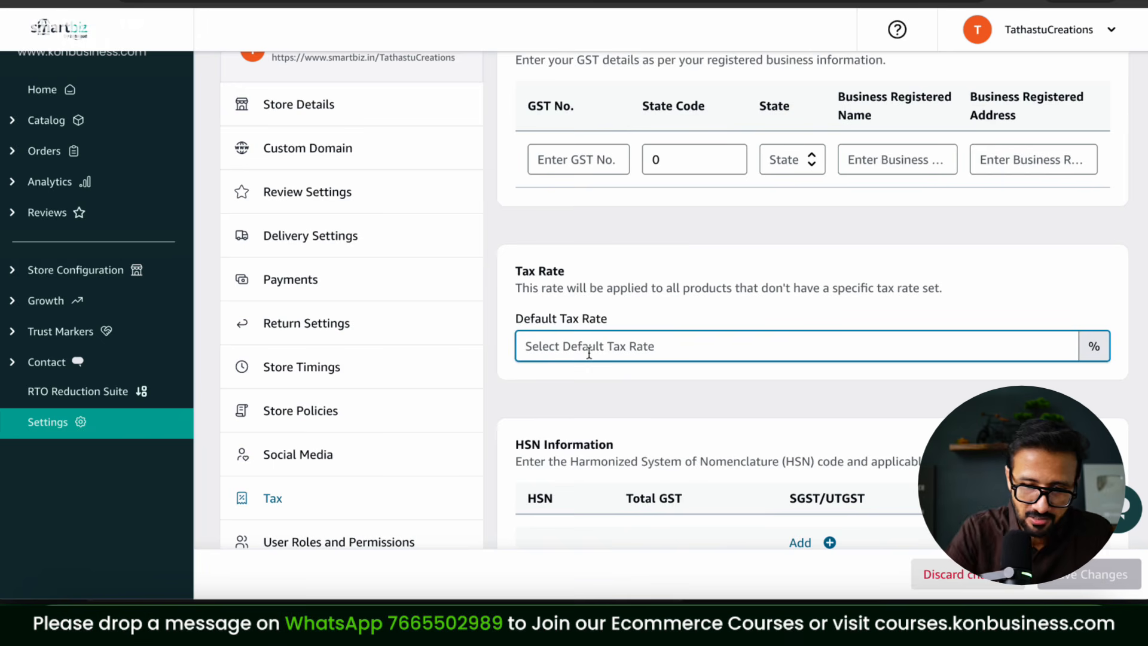
type("5")
scroll(775, 405, "down", 2)
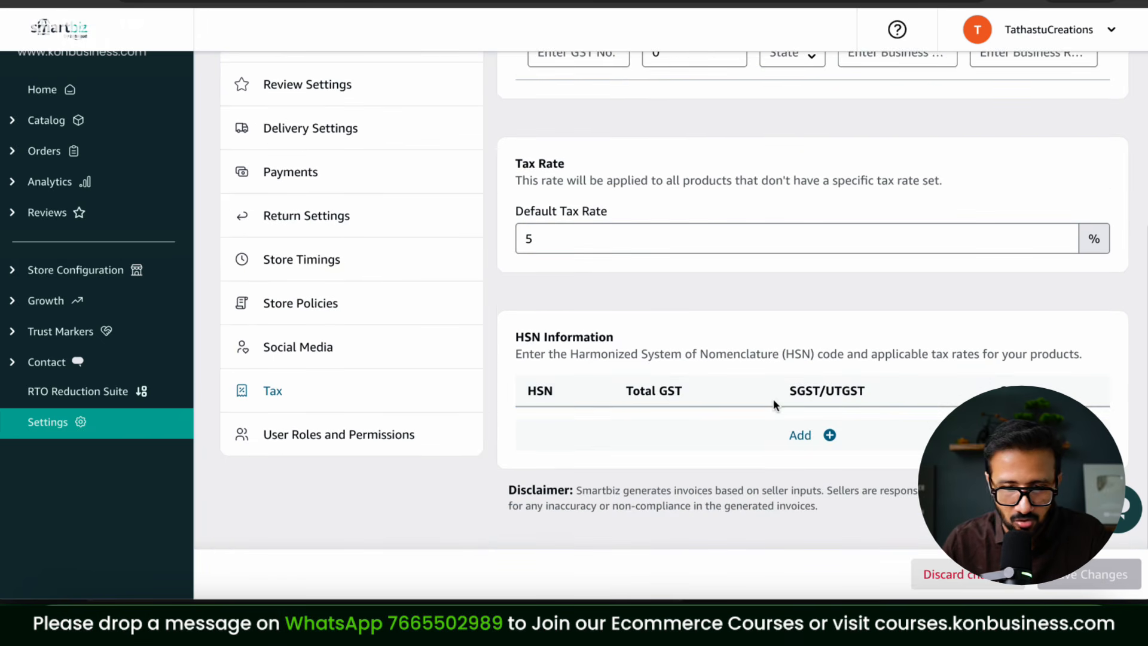
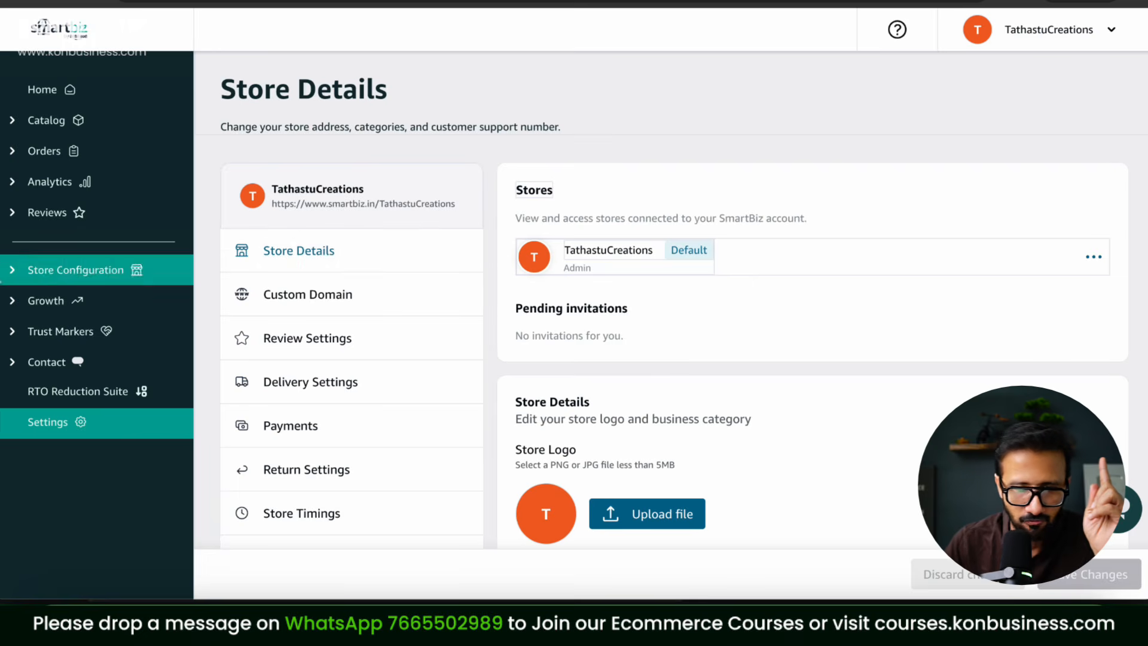
Step: Publish the New Website draft from Website Appearance so the TathastuCreations storefront goes live
left_click(66, 270)
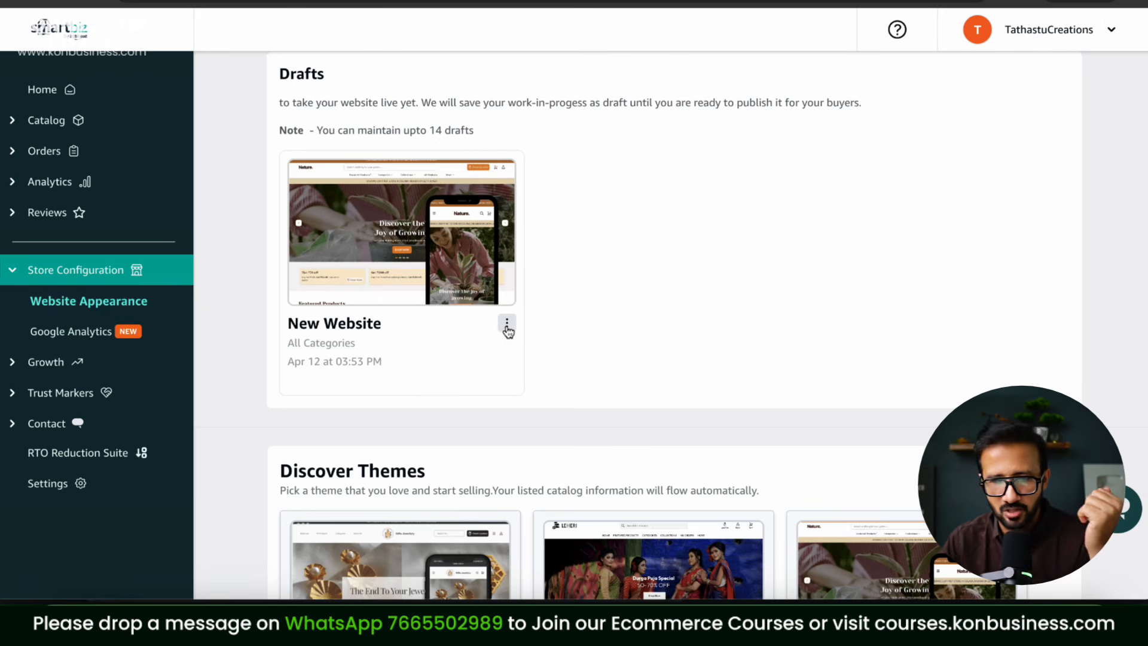
left_click(507, 326)
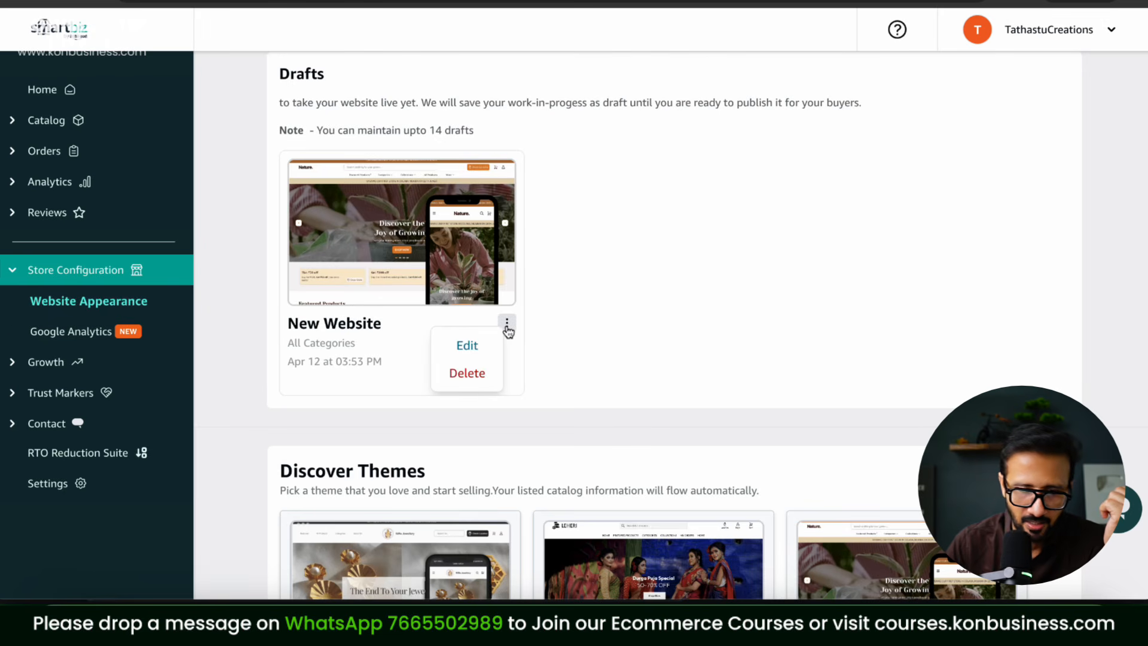
left_click(468, 347)
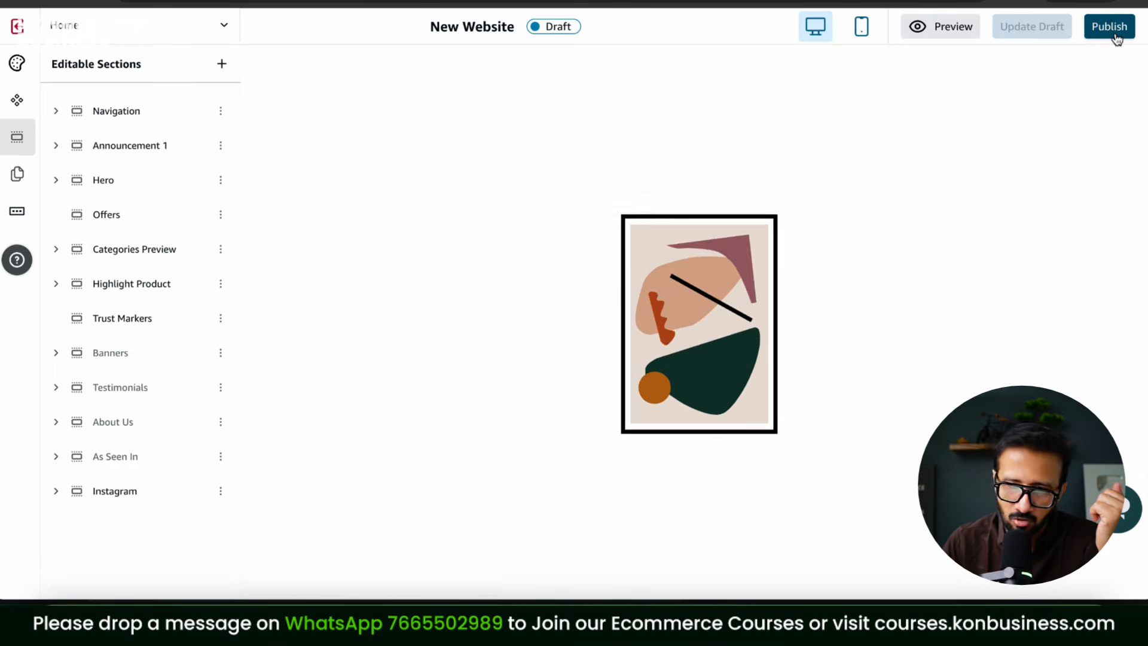
left_click(1110, 27)
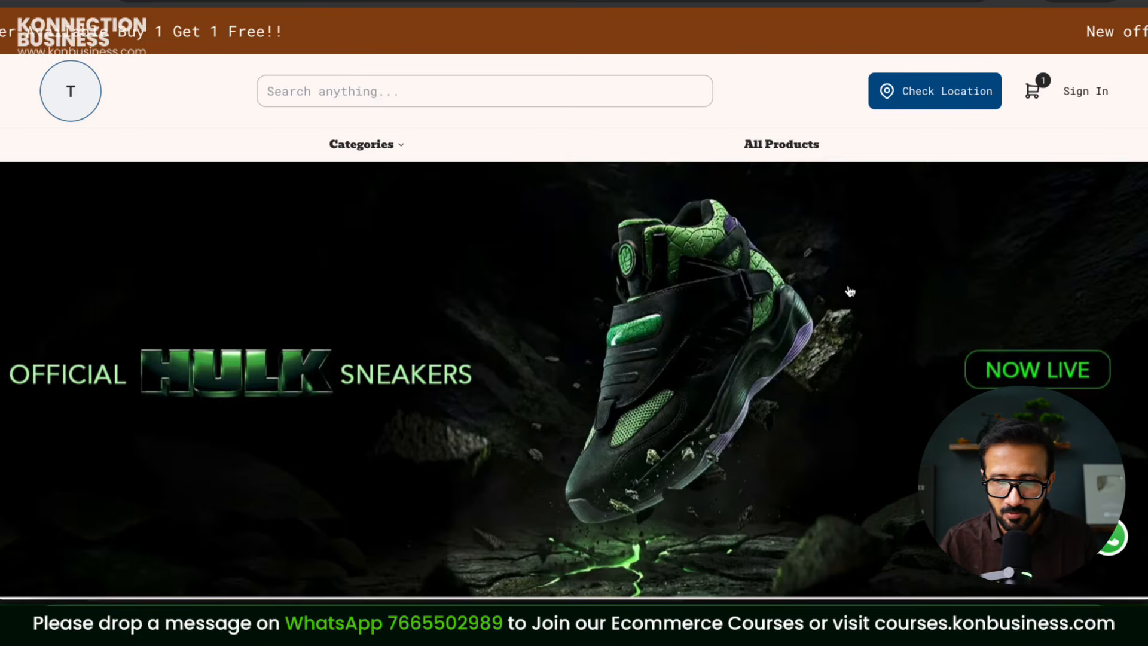
Step: Browse the live storefront homepage, then open the cart's Confirm Order checkout for the brown T-shirt
scroll(849, 290, "down", 7)
scroll(849, 289, "down", 15)
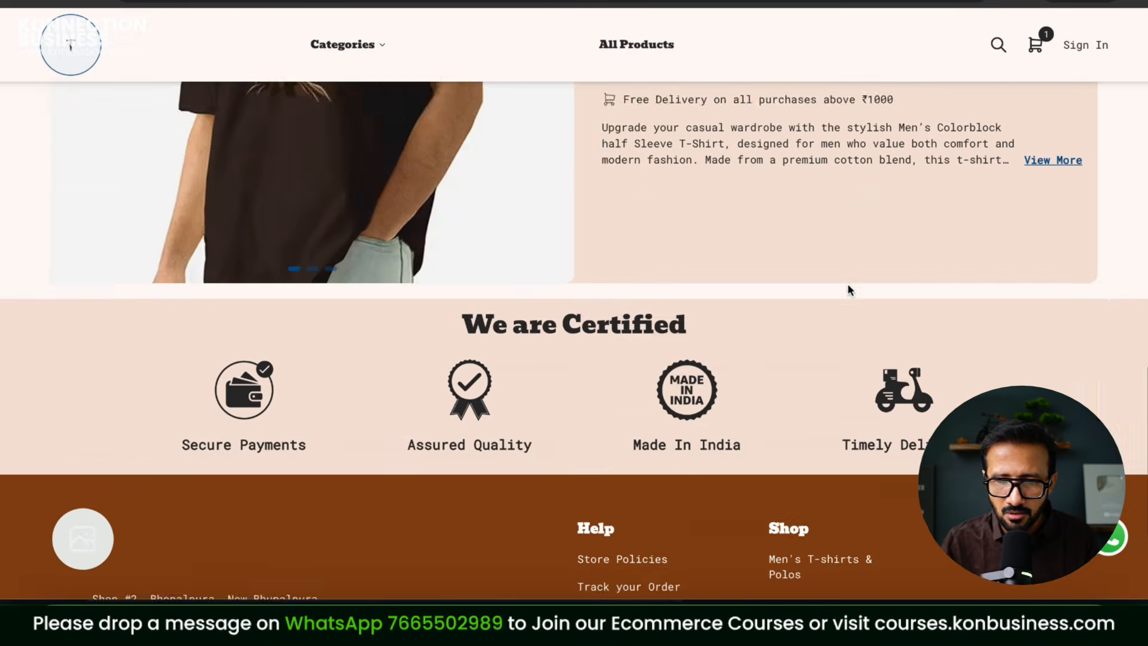
scroll(848, 285, "up", 12)
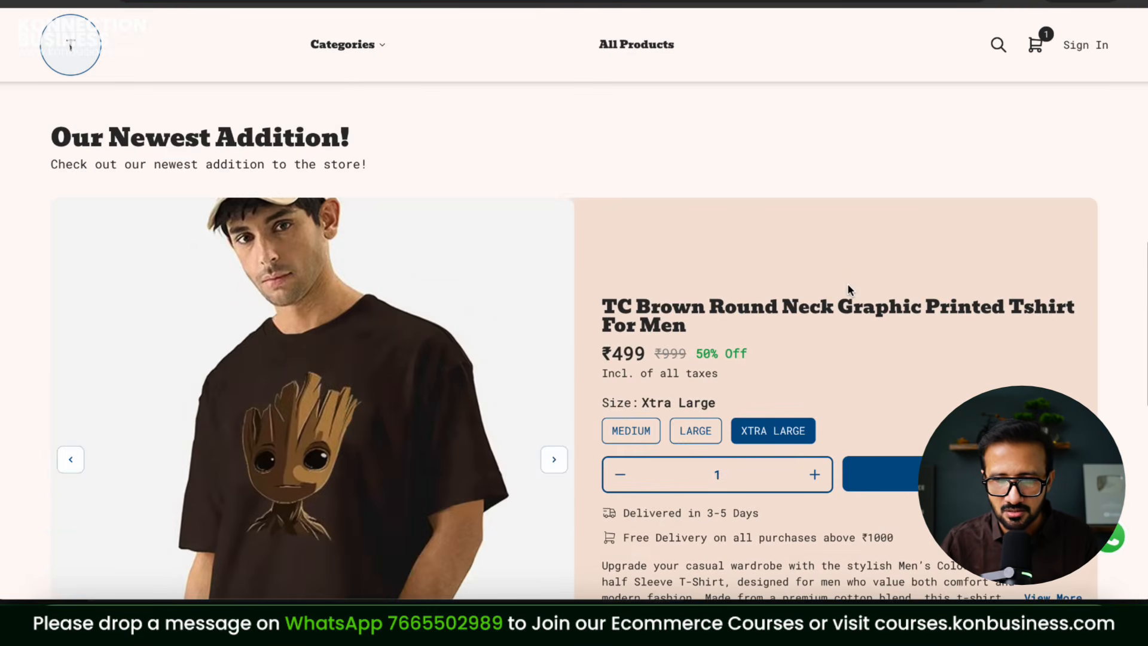
scroll(849, 290, "up", 7)
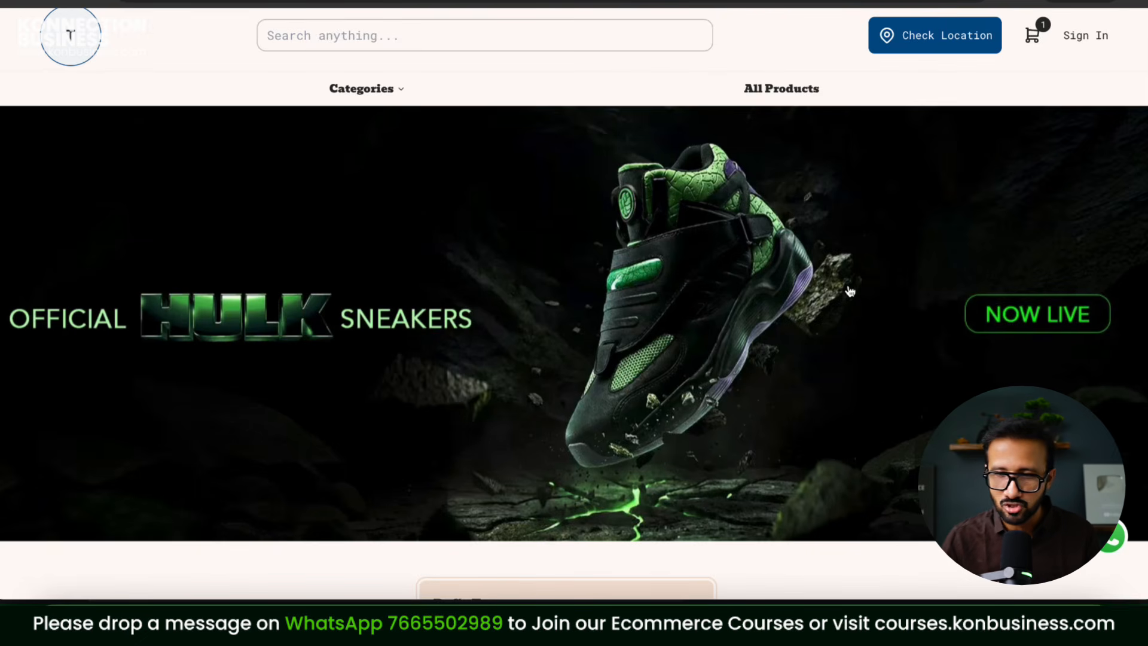
left_click(1033, 35)
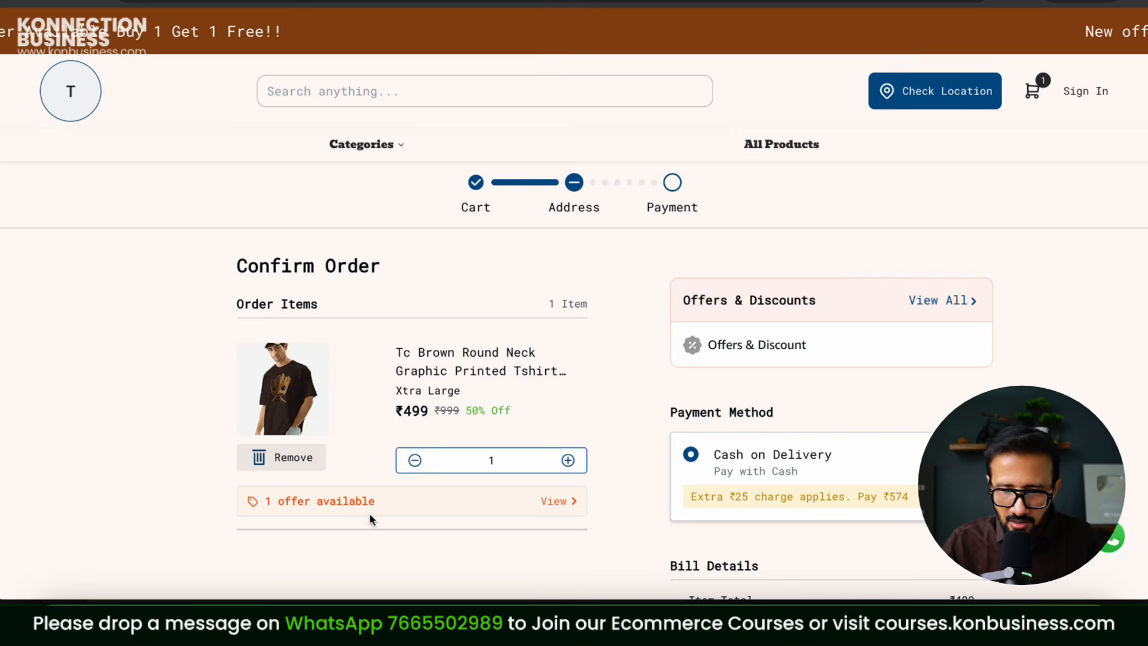
Step: Review the available offers and discount codes on the checkout page
scroll(648, 366, "down", 5)
scroll(649, 367, "up", 5)
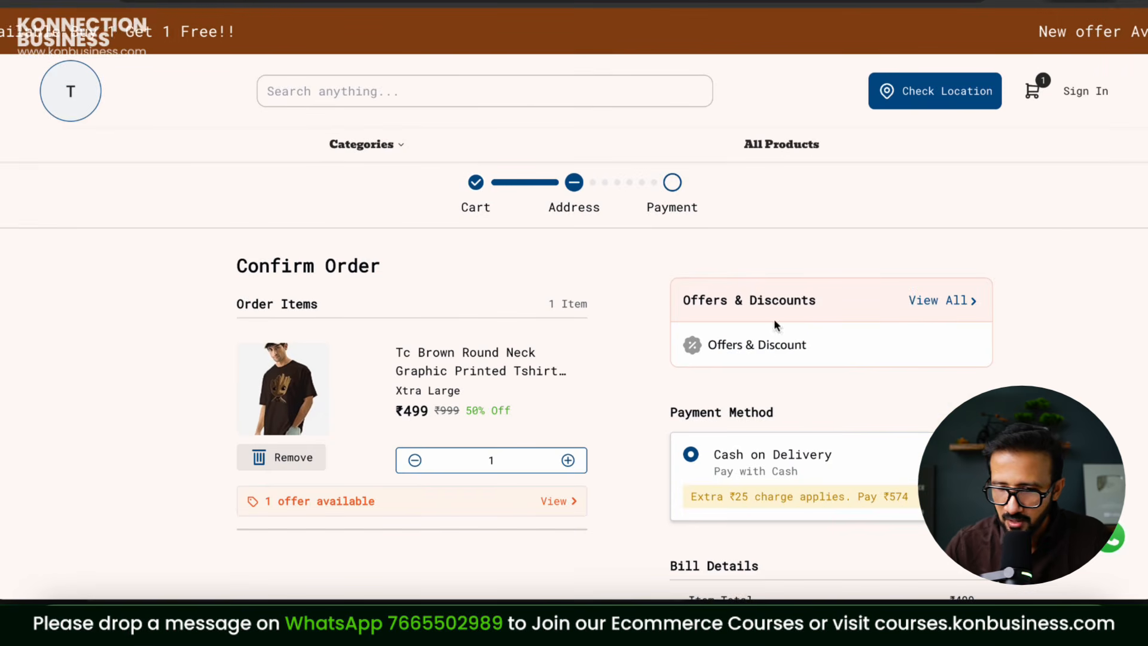
left_click(948, 301)
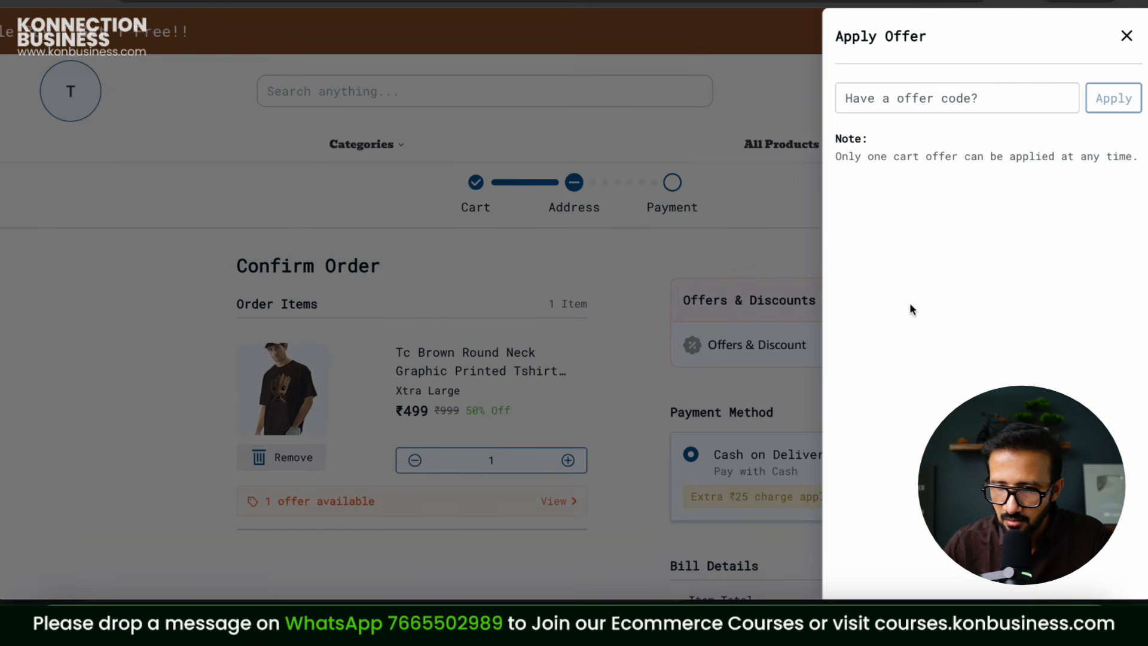
left_click(1126, 34)
scroll(902, 397, "down", 2)
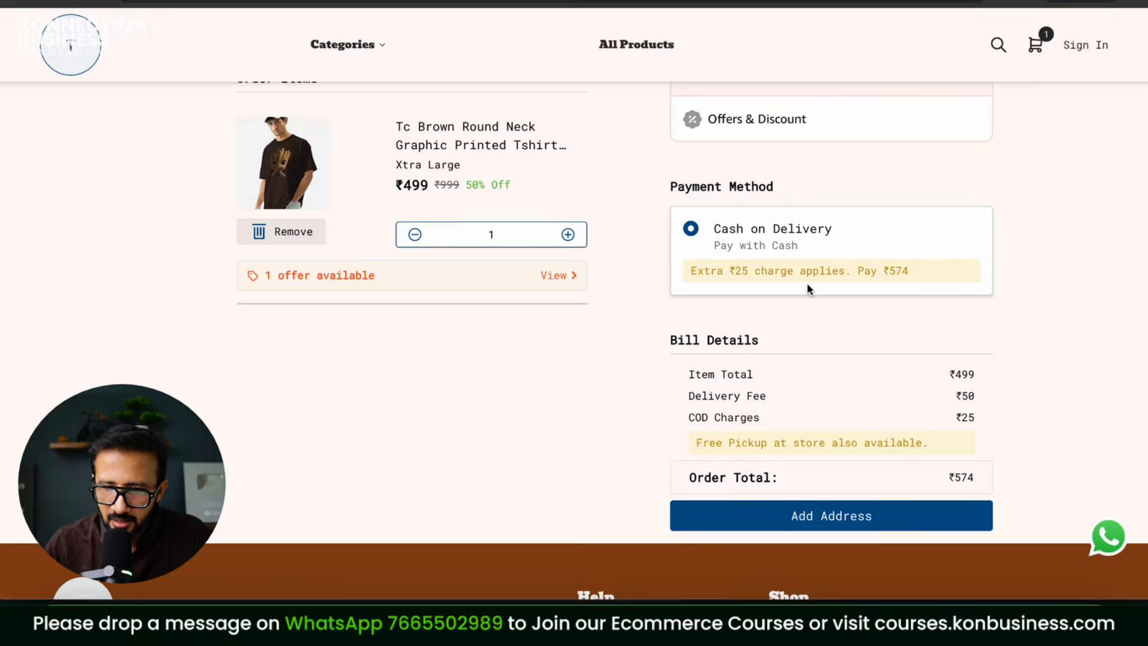
scroll(807, 285, "up", 3)
scroll(806, 285, "down", 3)
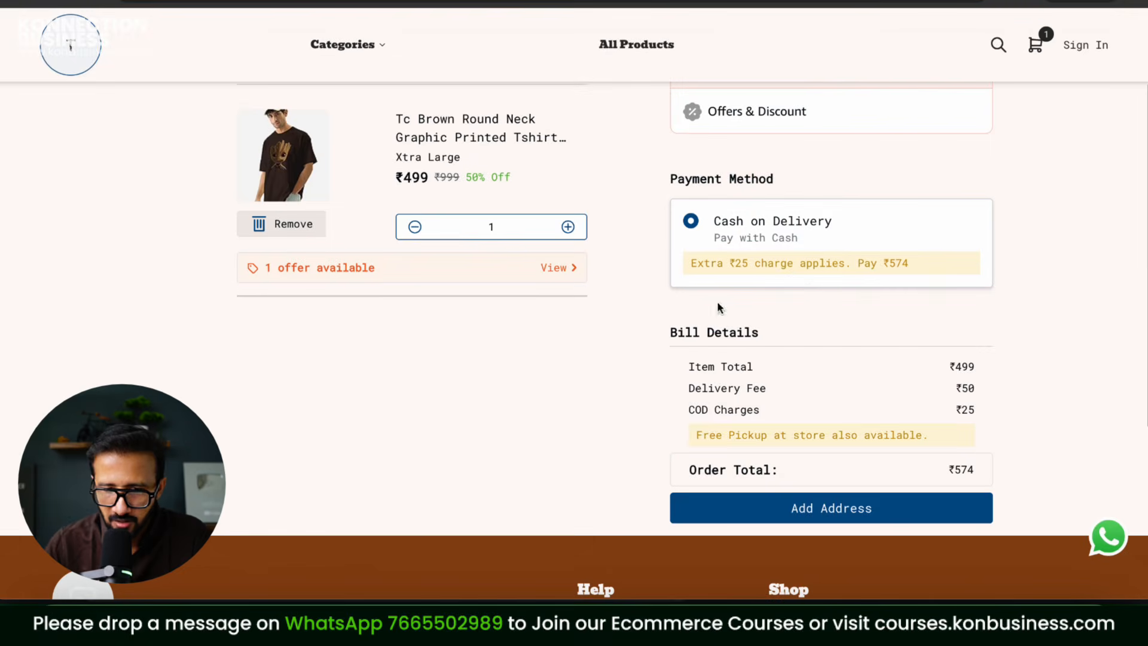
Step: Set the brown T-shirt quantity to 3 for free delivery and continue to Add Address
left_click(568, 226)
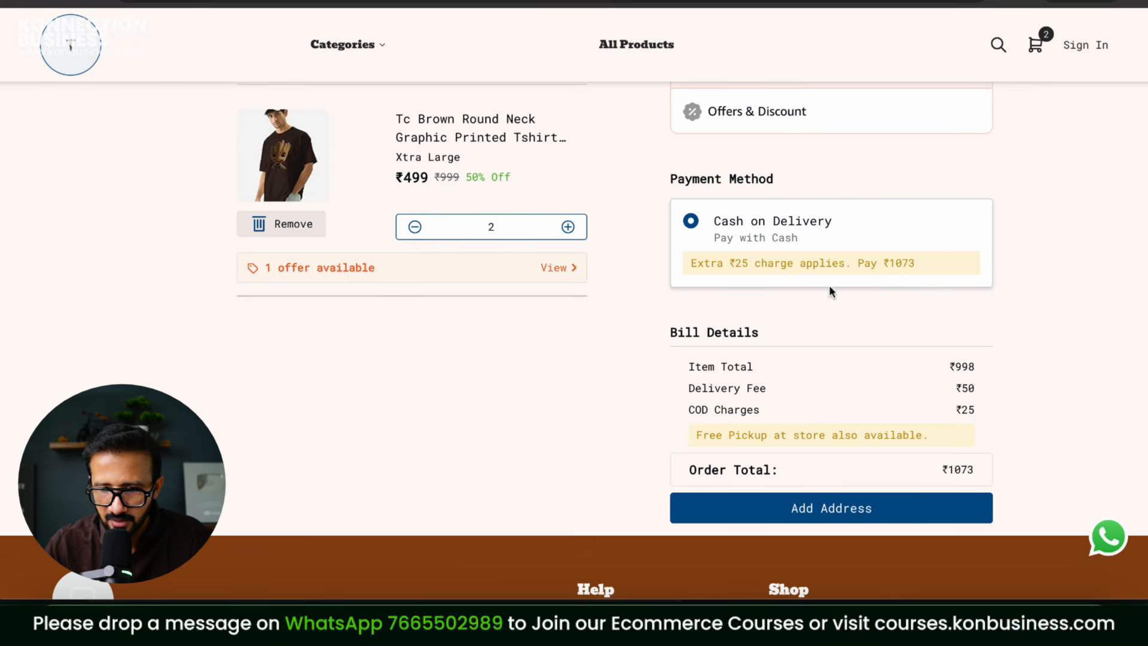
left_click(568, 227)
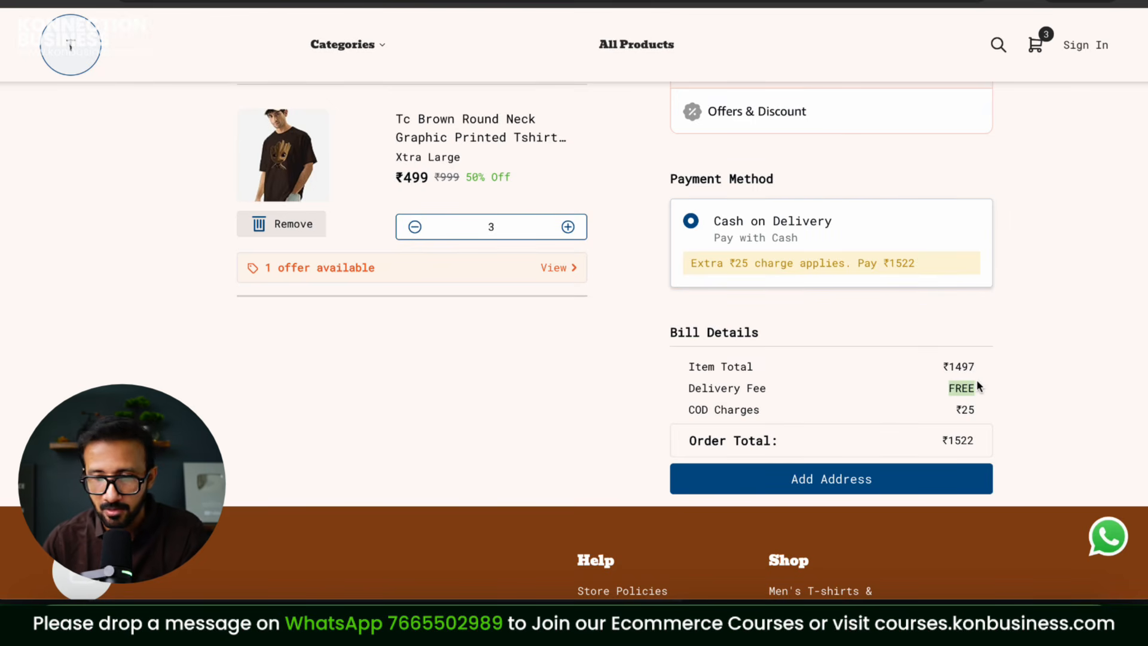
left_click(415, 228)
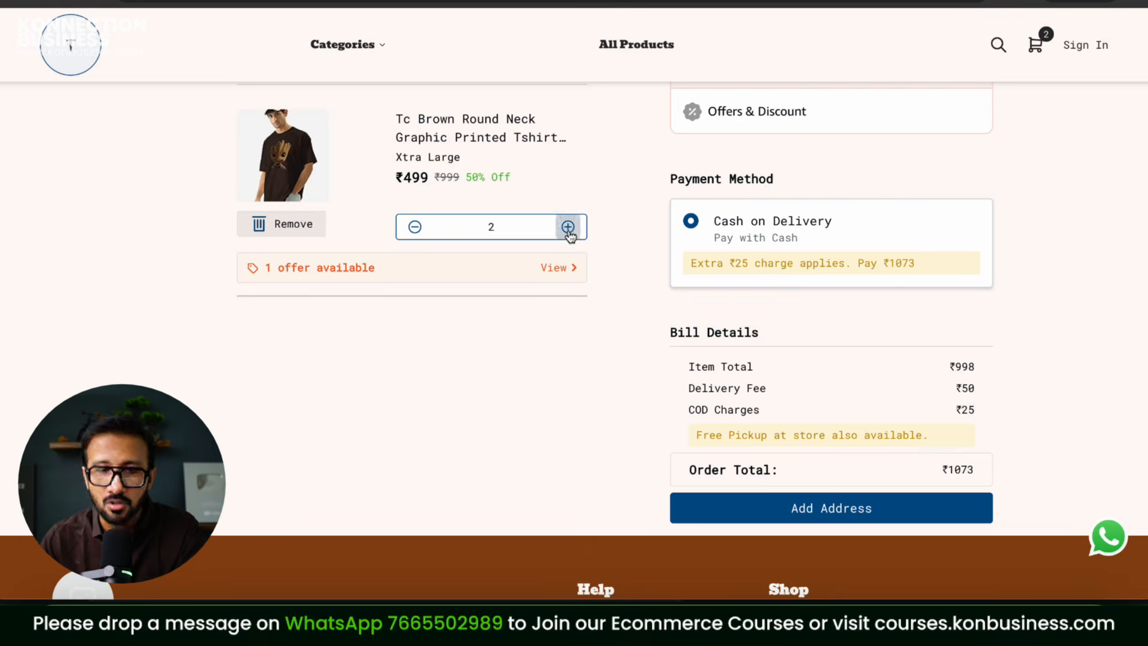
left_click(568, 231)
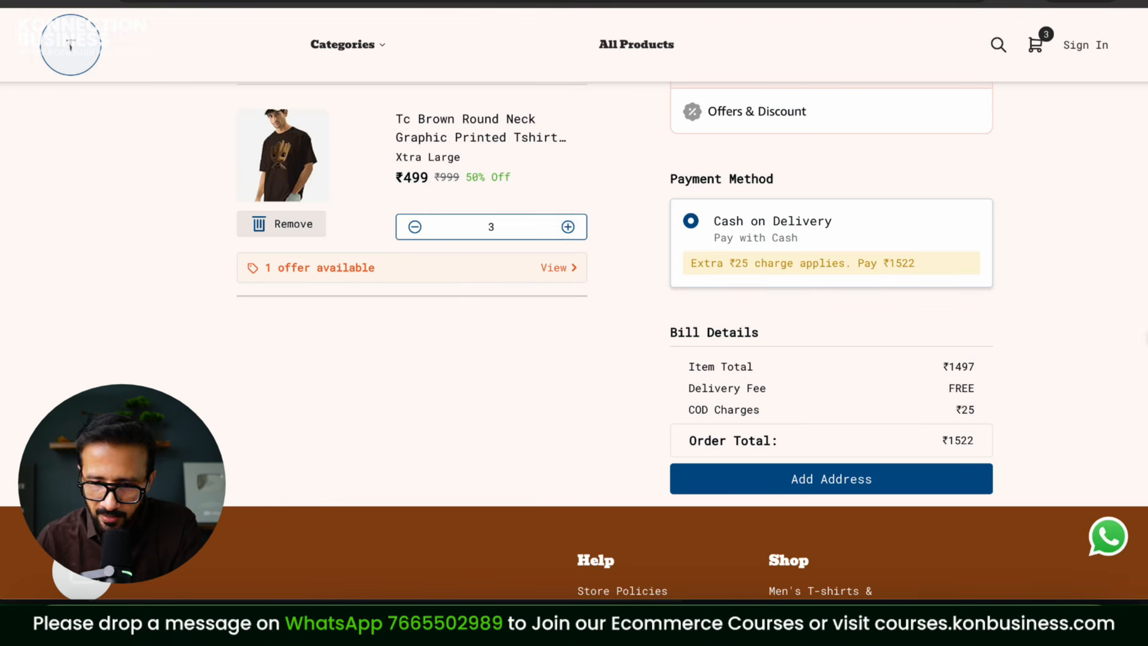
scroll(849, 262, "up", 5)
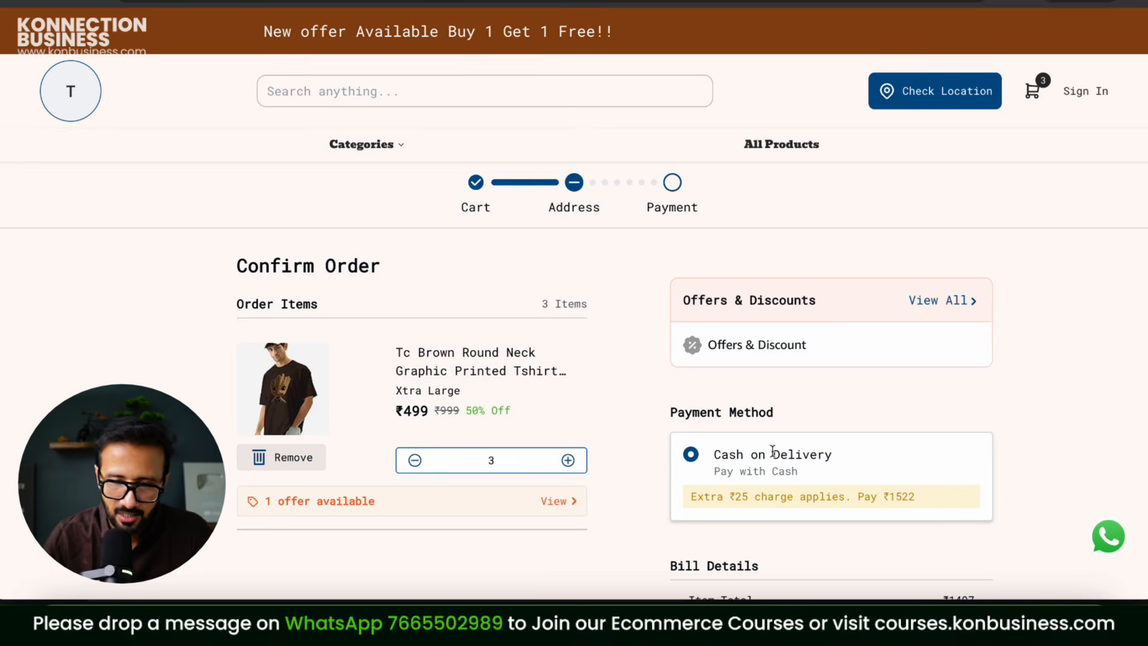
scroll(772, 450, "down", 7)
scroll(897, 252, "up", 3)
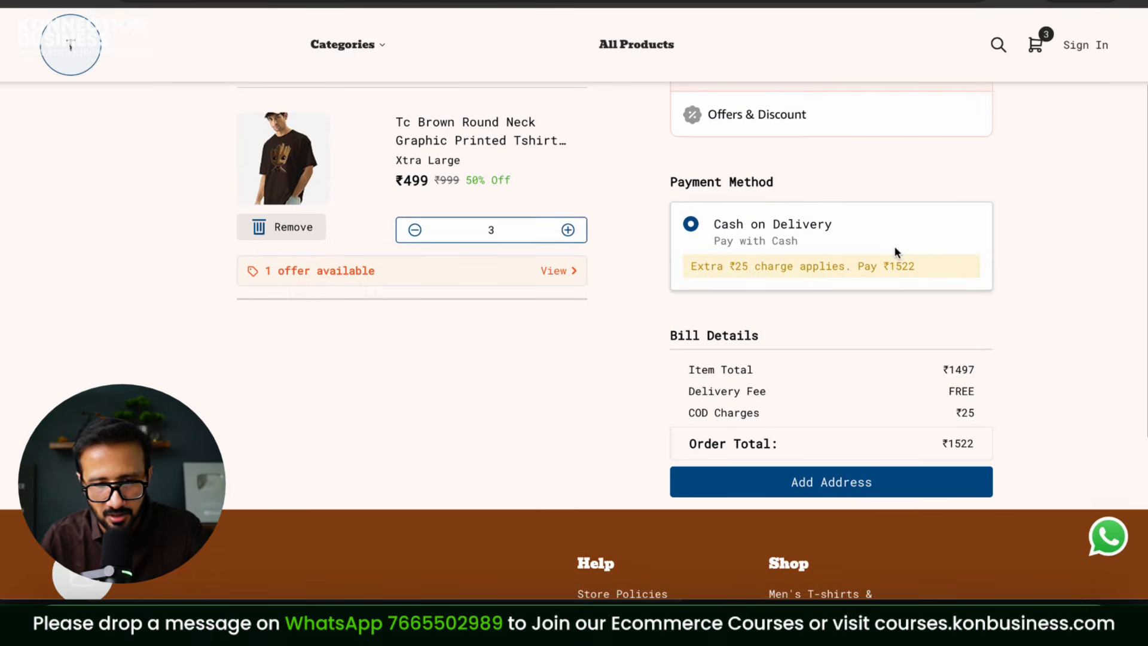
left_click(573, 278)
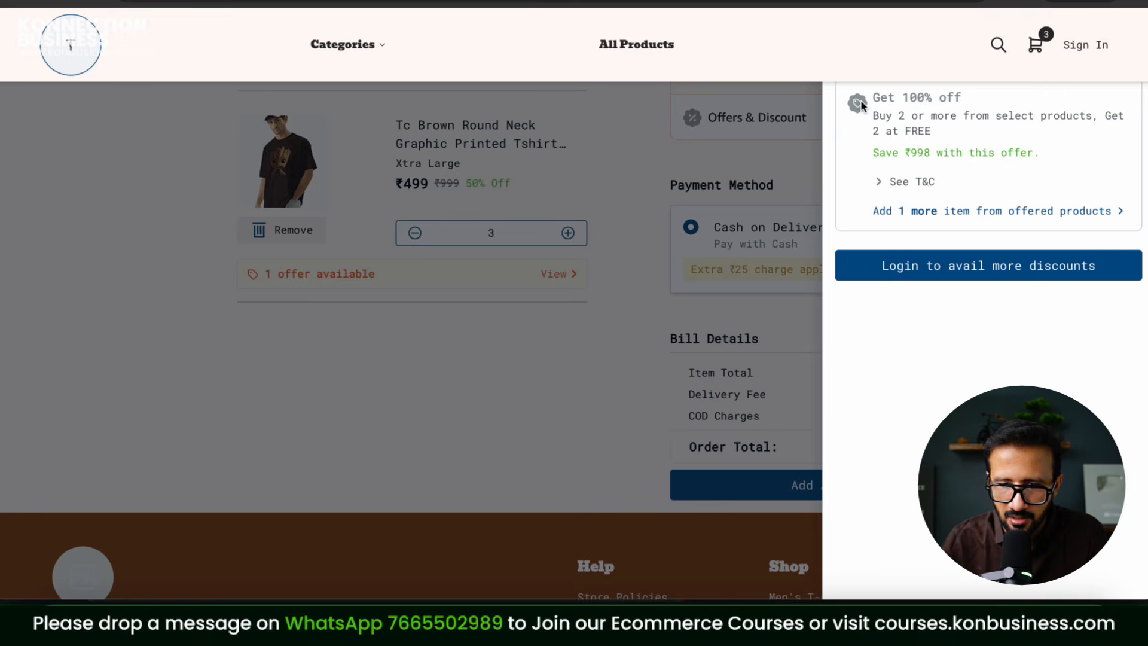
left_click(705, 268)
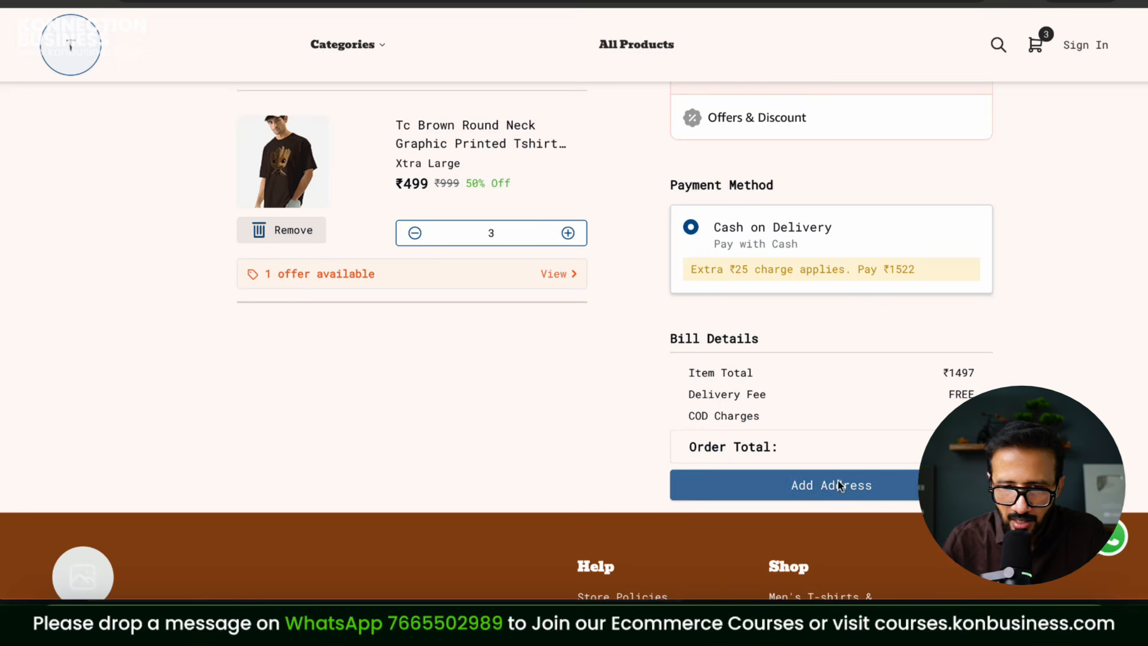
left_click(837, 486)
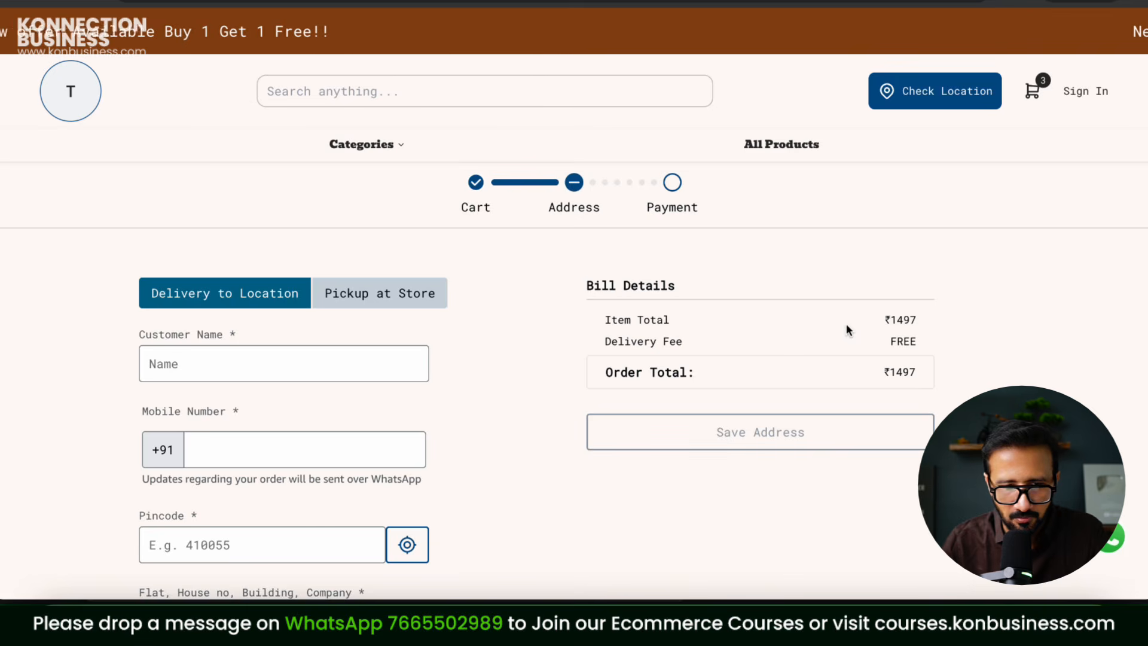
Step: Fill in the customer's name, pincode, and flat and apartment details of the delivery address
left_click(272, 372)
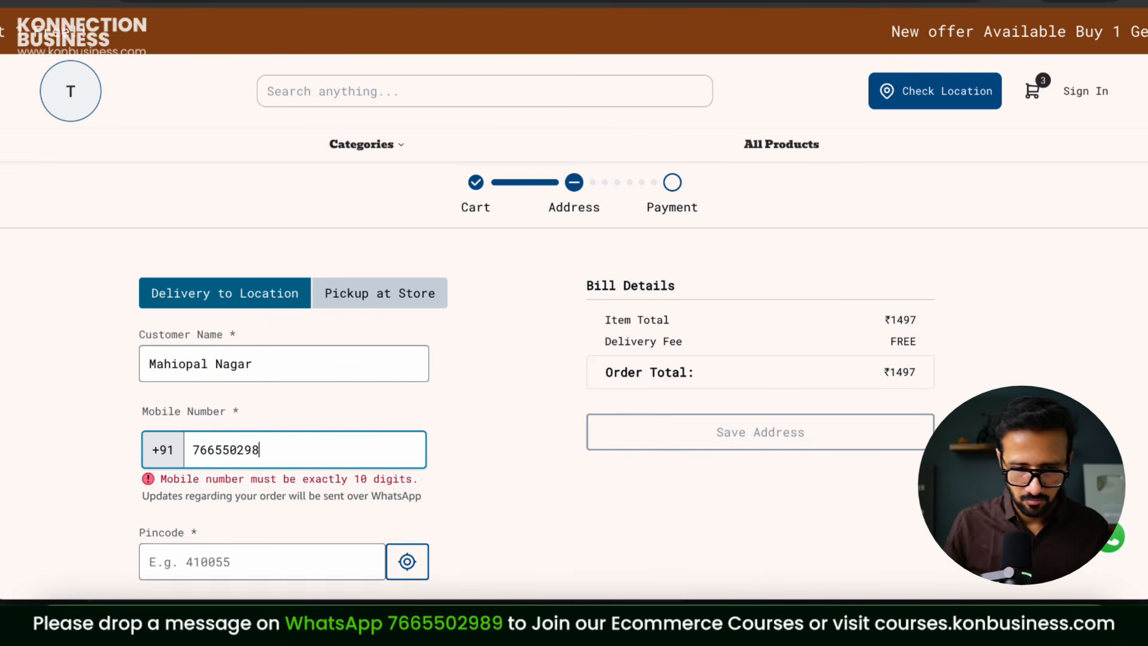
type("989")
scroll(271, 461, "down", 2)
left_click(265, 438)
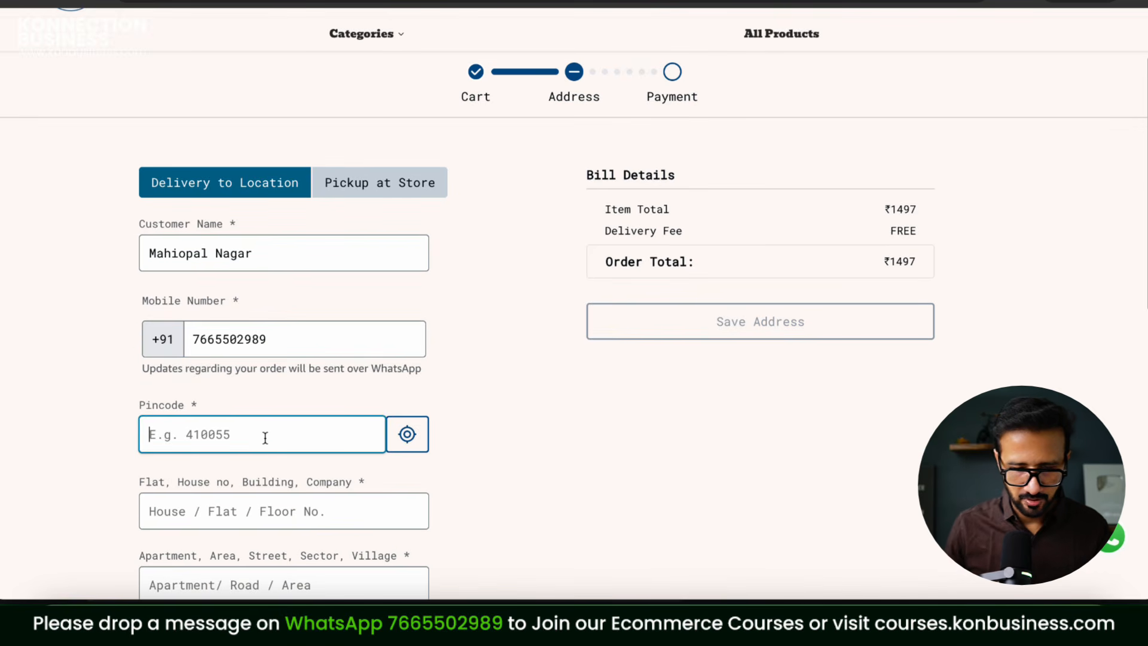
type("499")
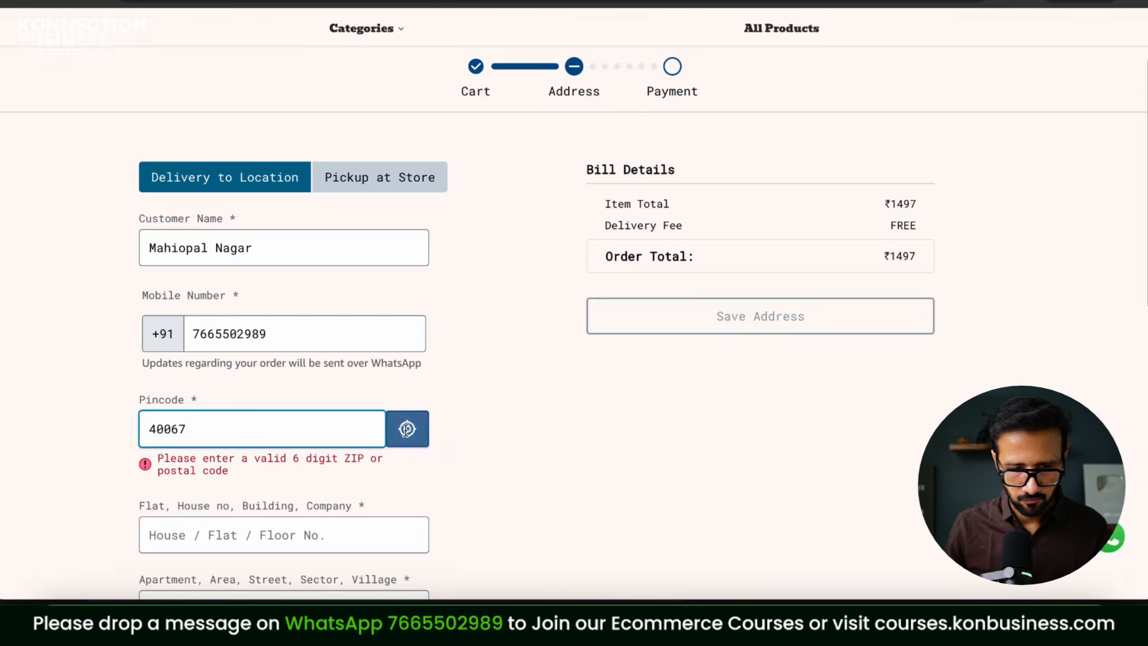
scroll(167, 304, "down", 2)
type("0")
left_click(236, 382)
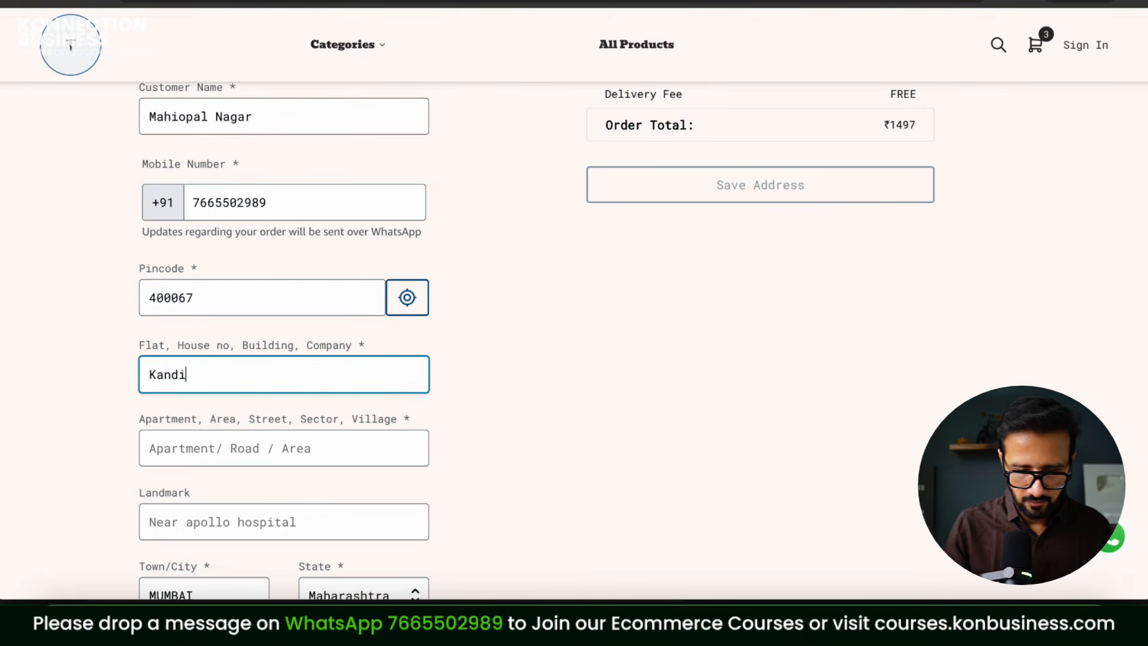
key("Tab")
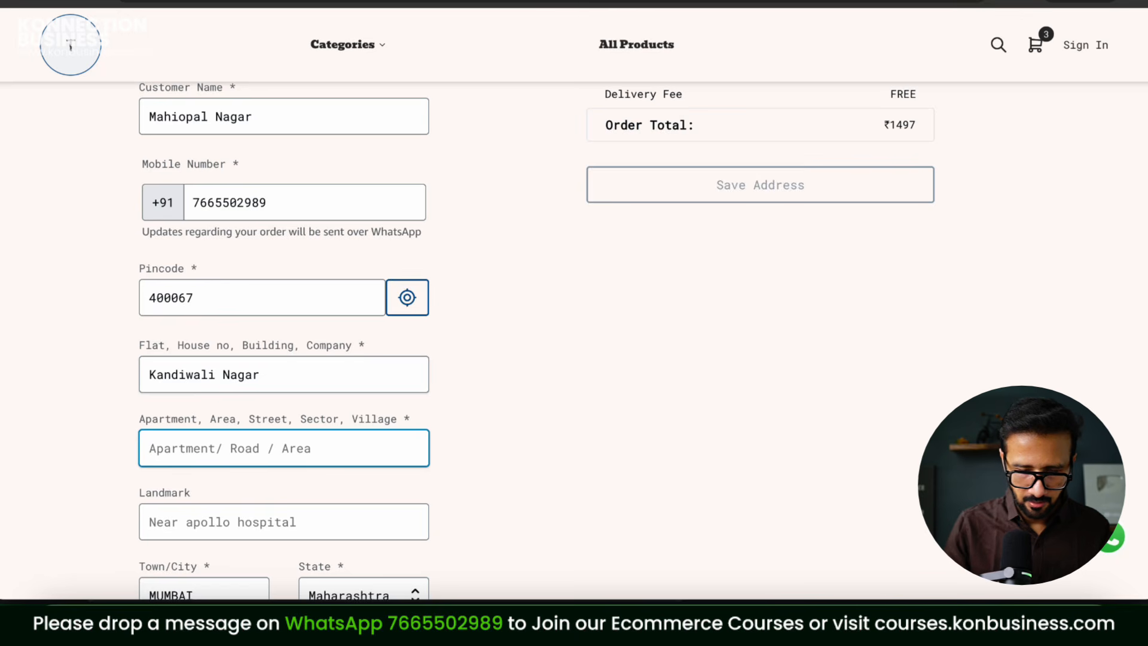
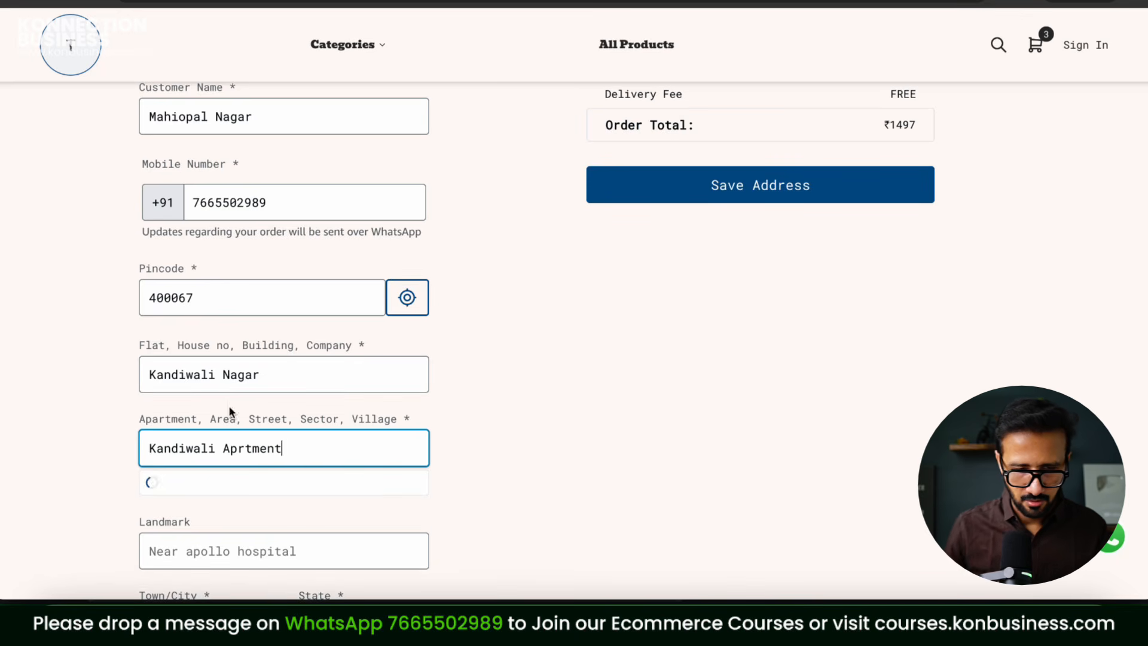
Step: Pick the suggested area, enter the contact e-mail, and save the delivery address
left_click(257, 488)
scroll(581, 451, "down", 3)
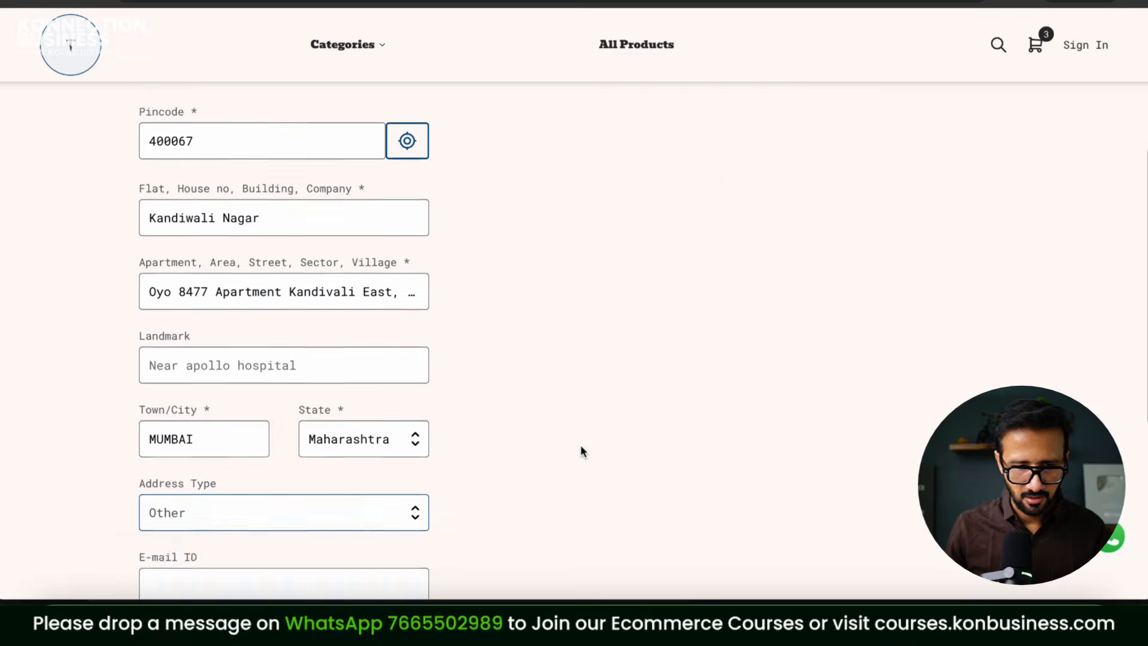
left_click(269, 330)
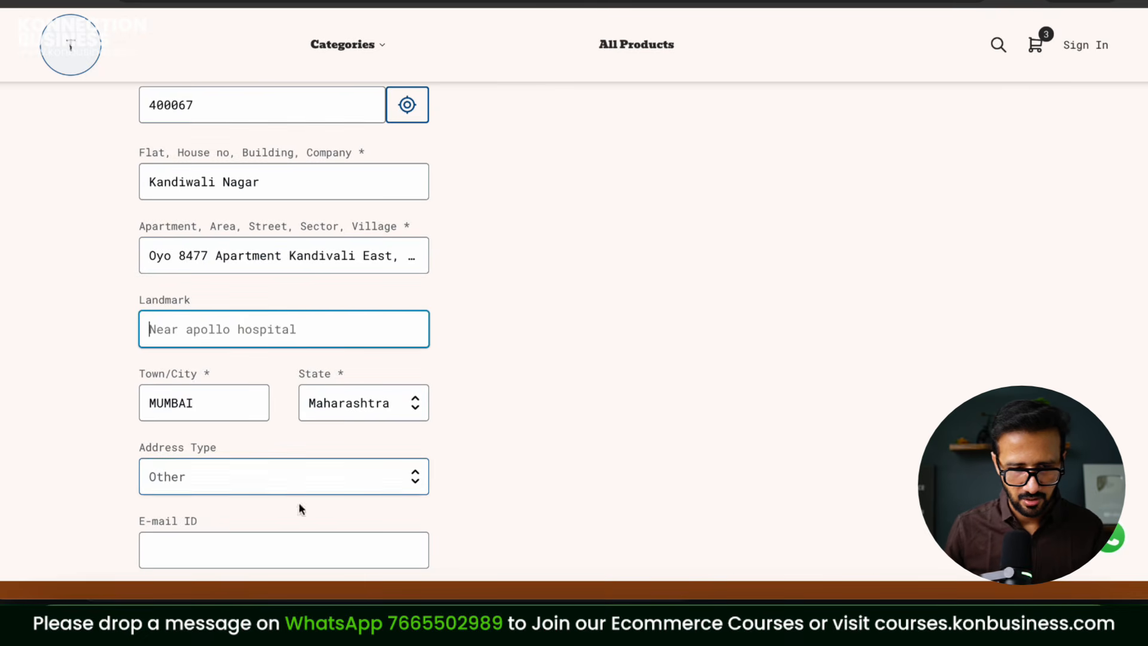
scroll(356, 495, "down", 2)
left_click(293, 416)
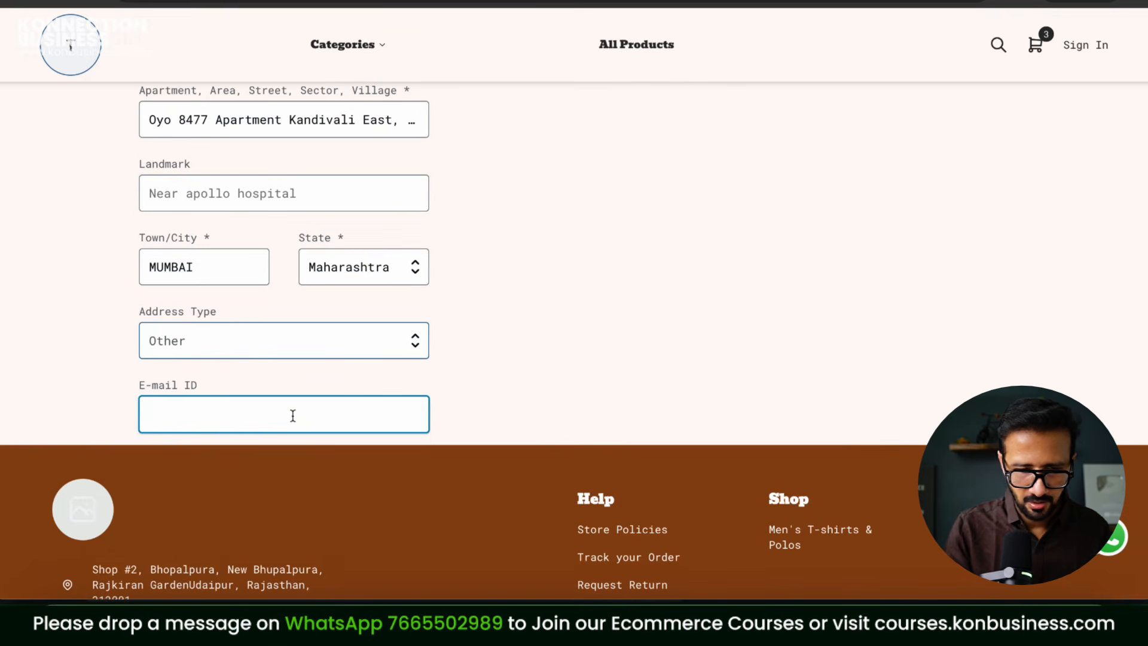
scroll(434, 390, "up", 8)
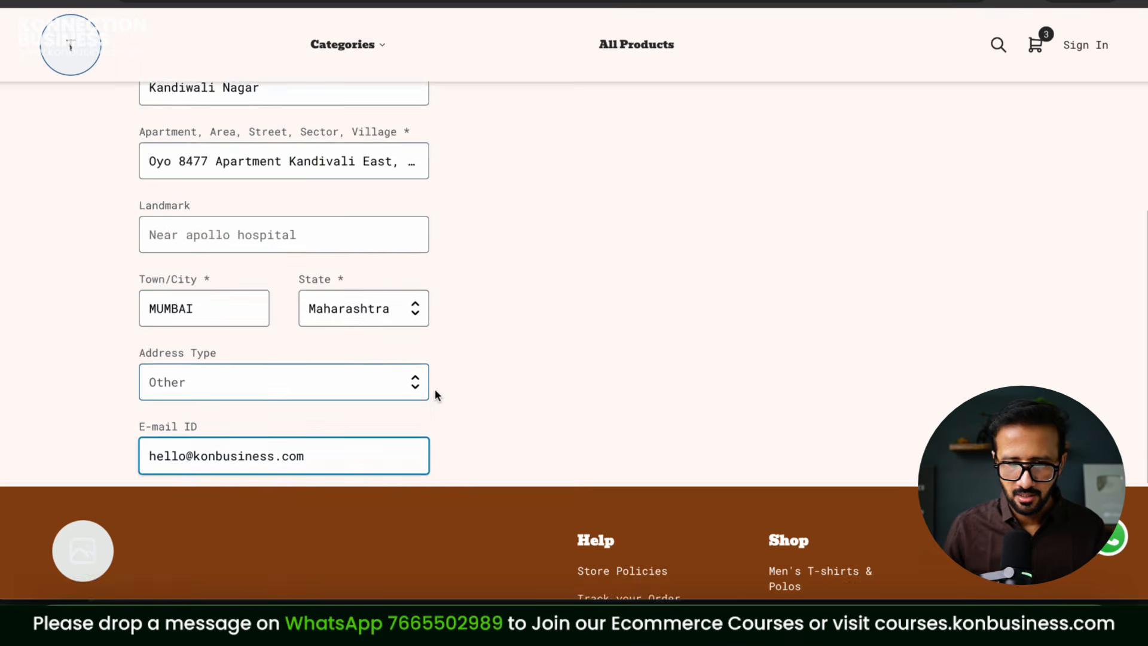
left_click(760, 445)
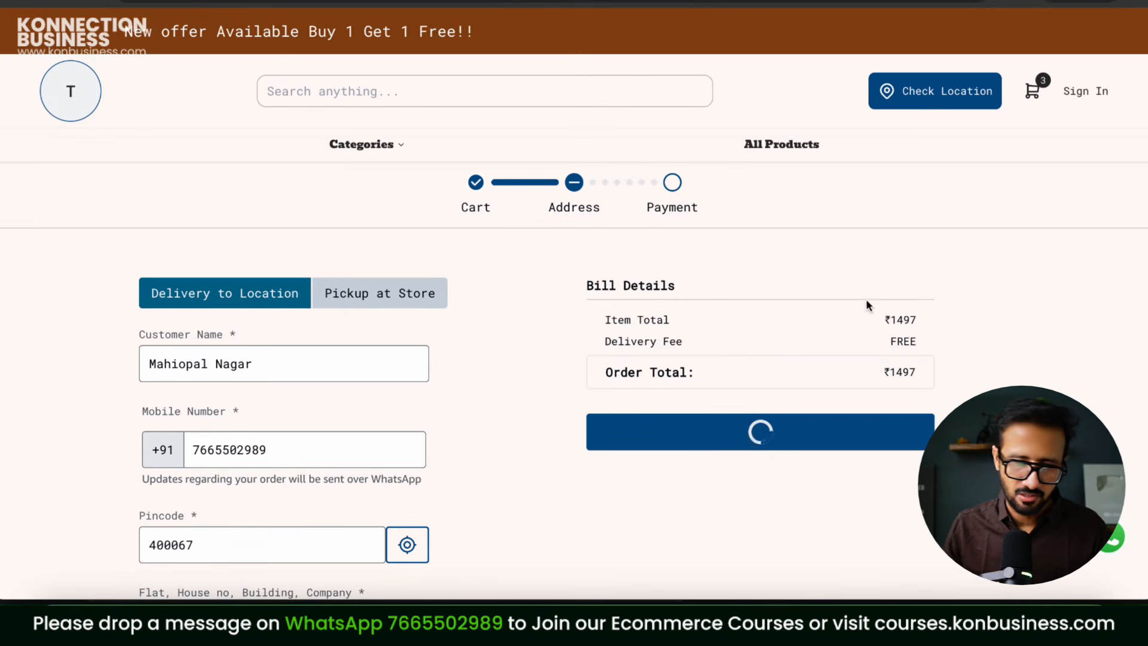
Step: Place the Cash on Delivery order and review the thank-you confirmation
scroll(957, 257, "down", 7)
scroll(957, 257, "up", 4)
scroll(957, 260, "down", 1)
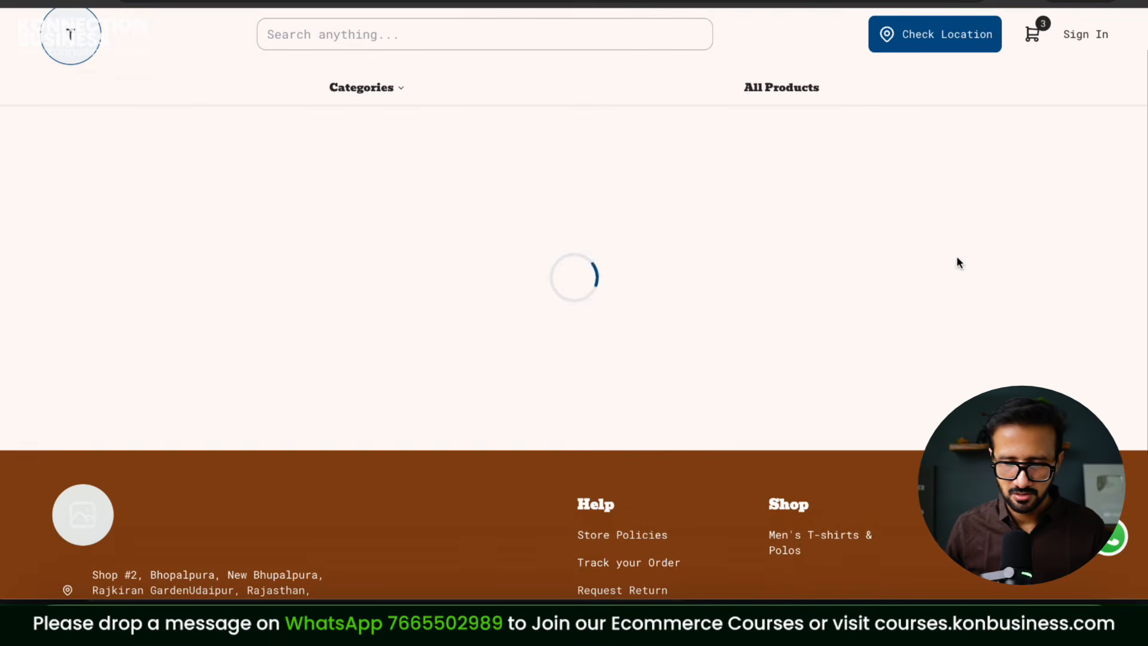
scroll(859, 280, "down", 5)
left_click(810, 275)
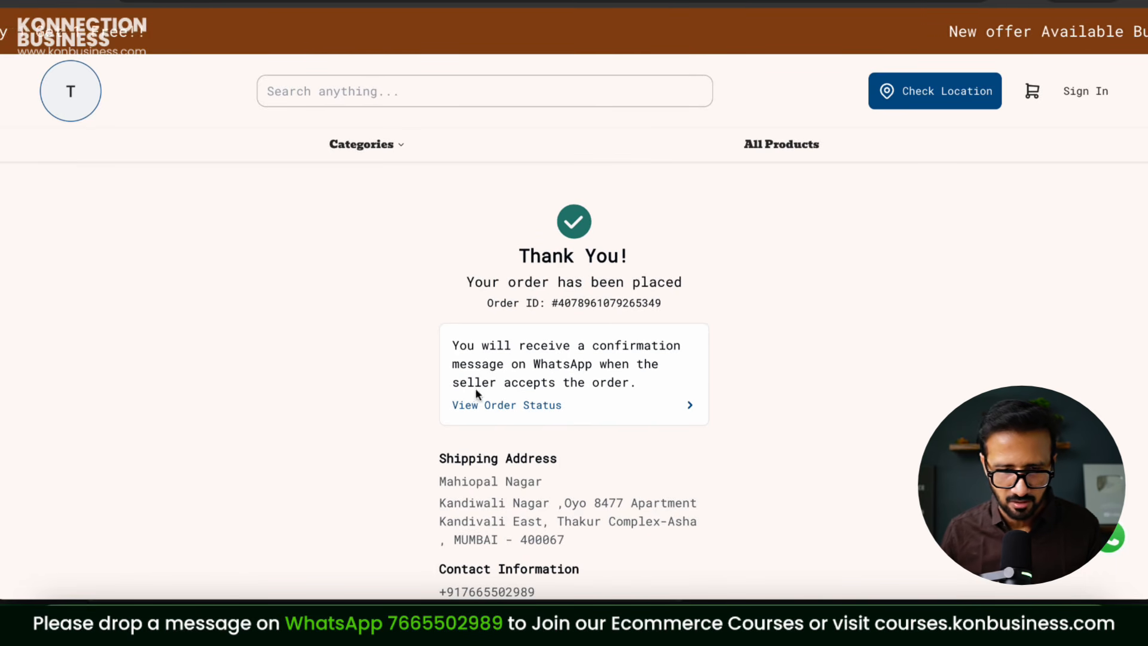
scroll(681, 422, "down", 5)
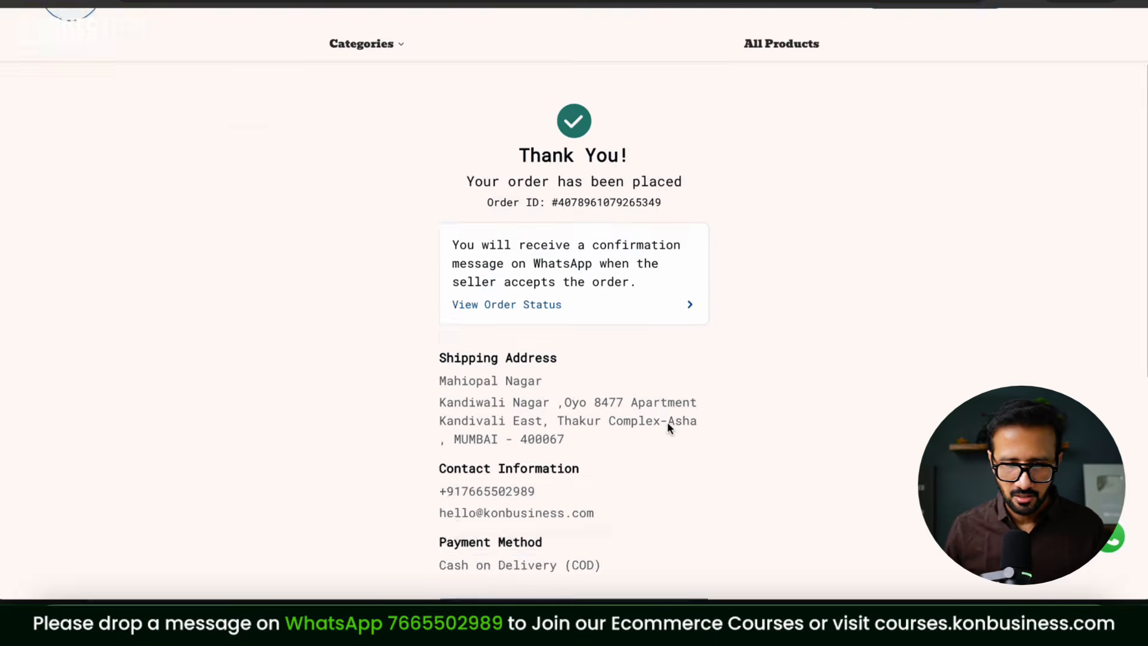
scroll(688, 279, "up", 5)
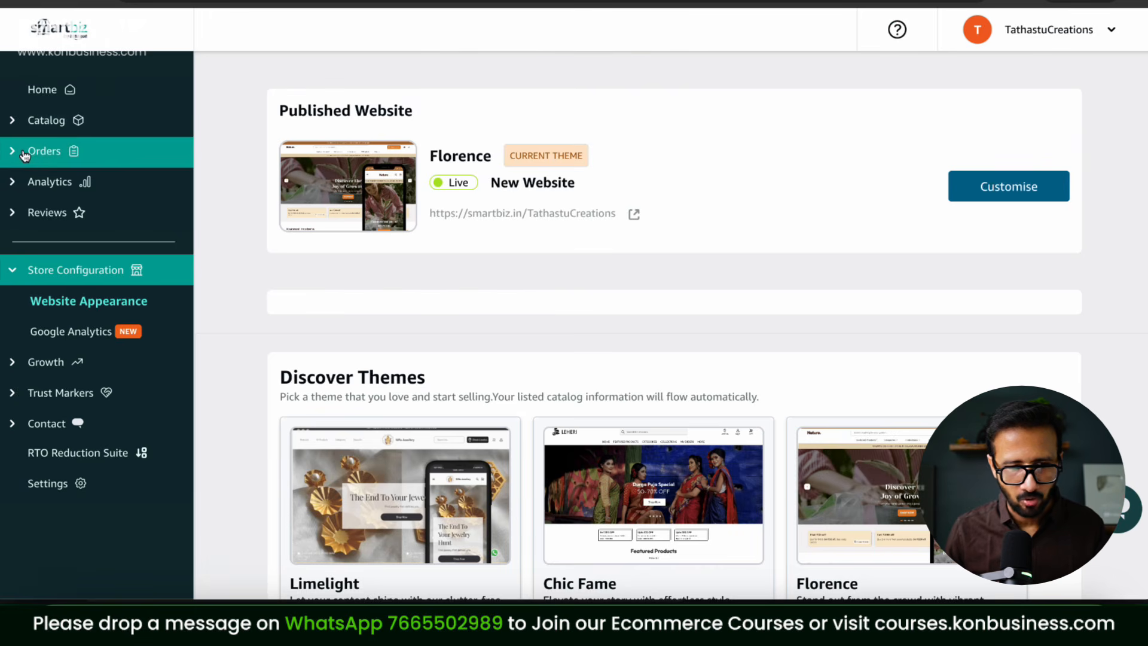
Step: Filter the seller's Orders to Pending and open the new ₹1,522 COD order's details
left_click(14, 150)
left_click(265, 200)
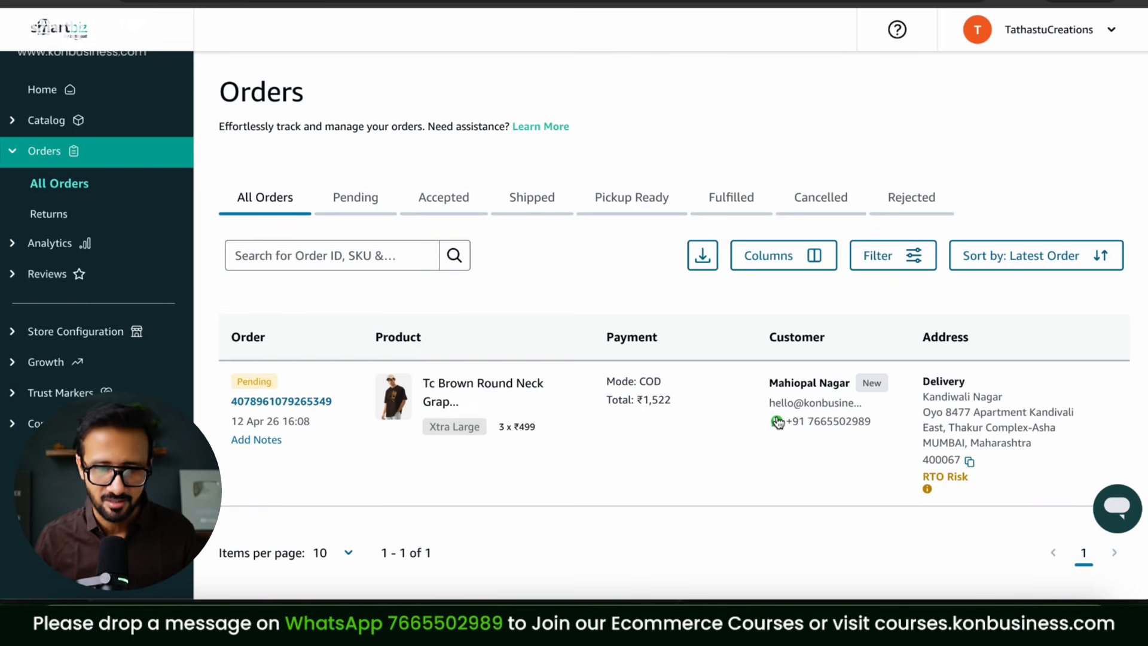
left_click(364, 208)
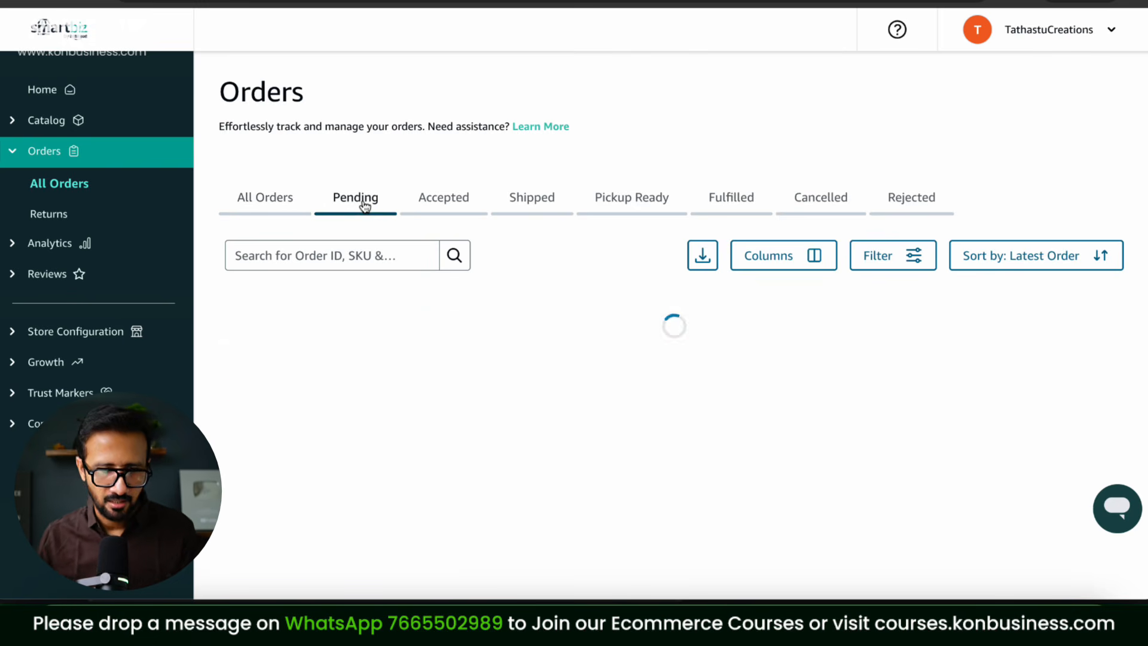
scroll(878, 431, "down", 1)
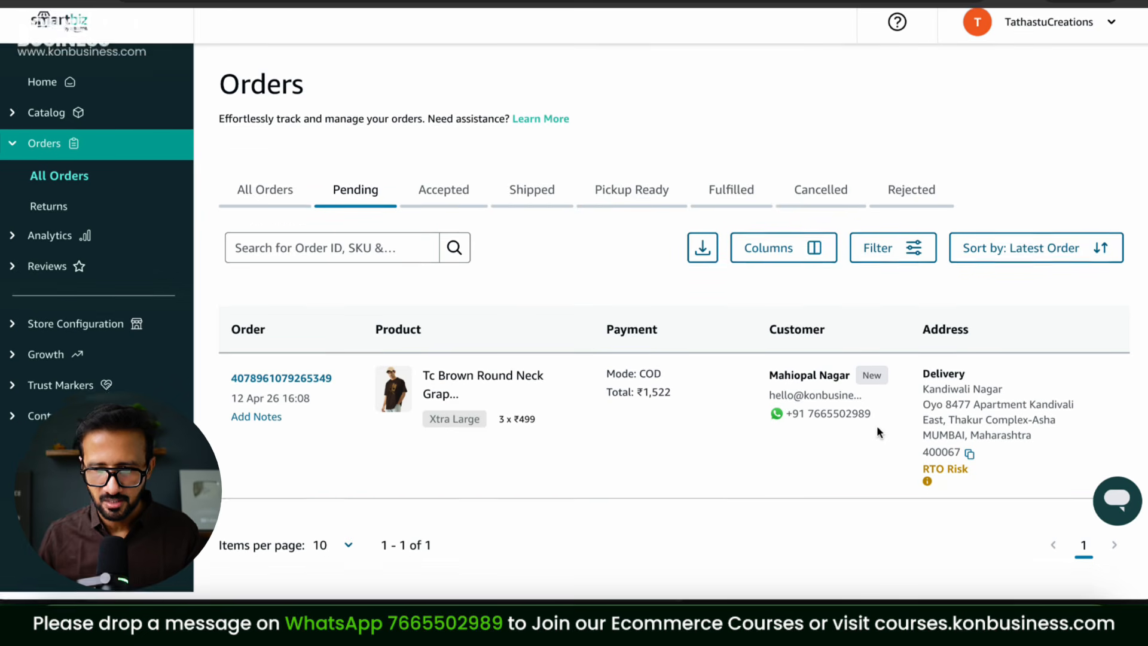
left_click(303, 390)
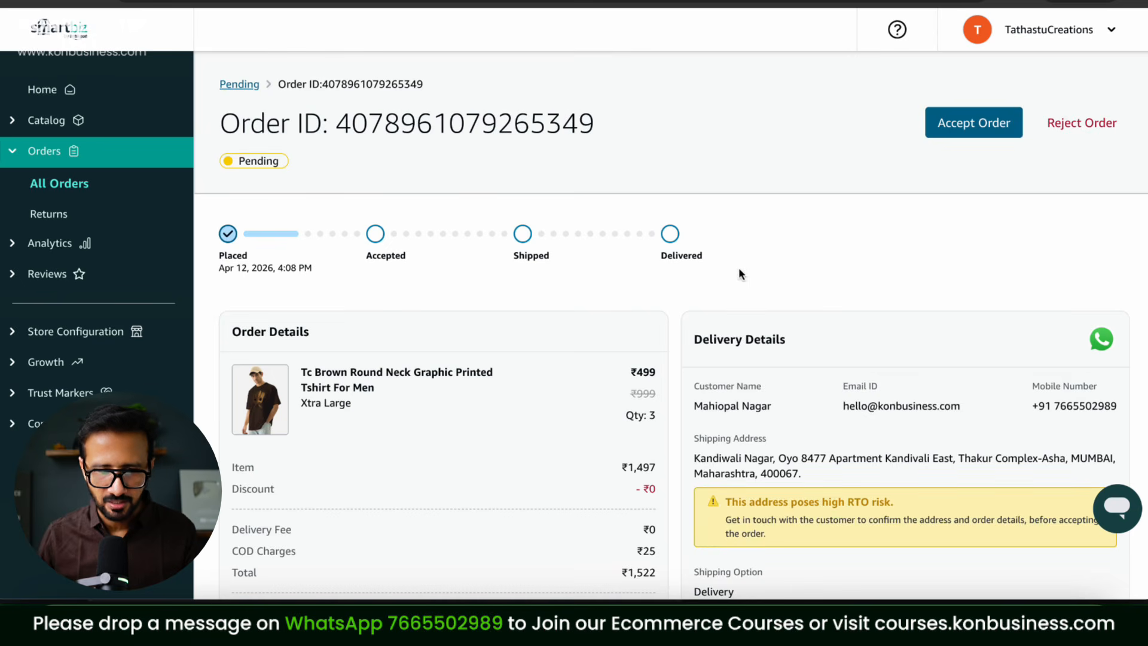
scroll(964, 328, "down", 3)
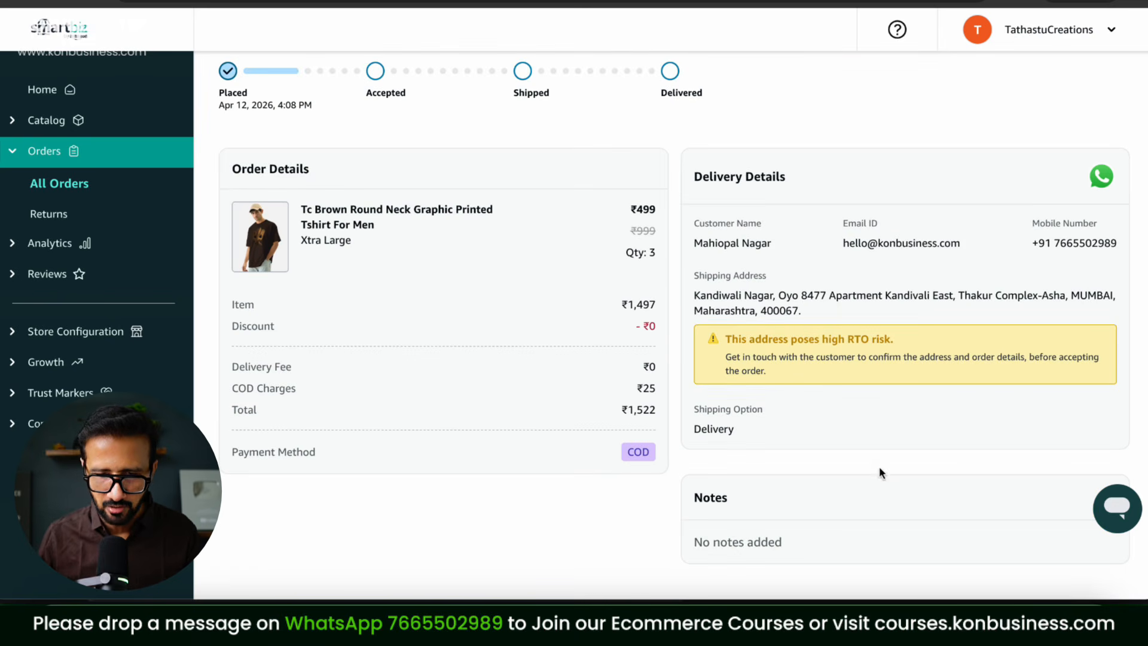
scroll(880, 472, "up", 3)
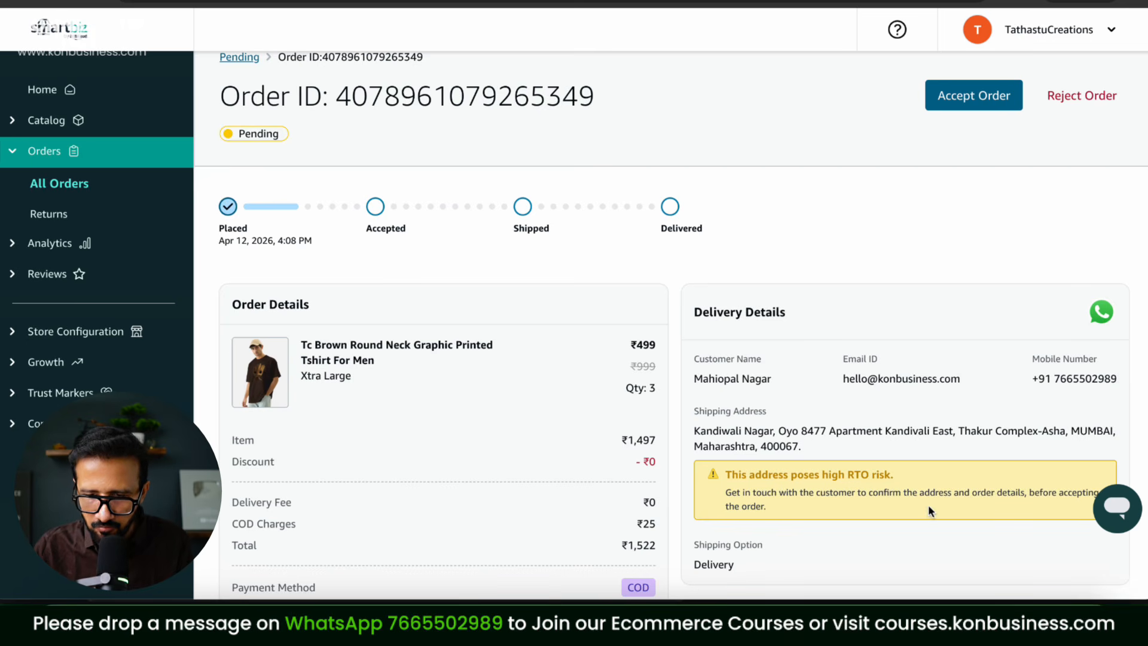
scroll(985, 502, "down", 4)
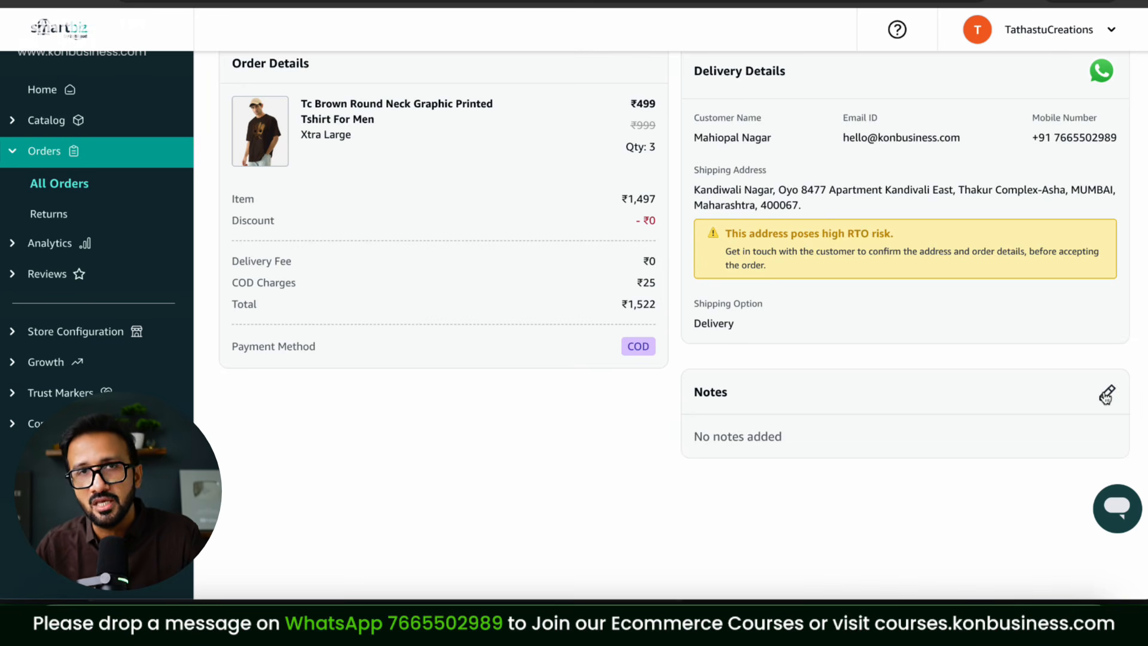
Step: Save the note 'dispatch after 4 days' on the order's Notes card
left_click(1106, 396)
left_click(565, 306)
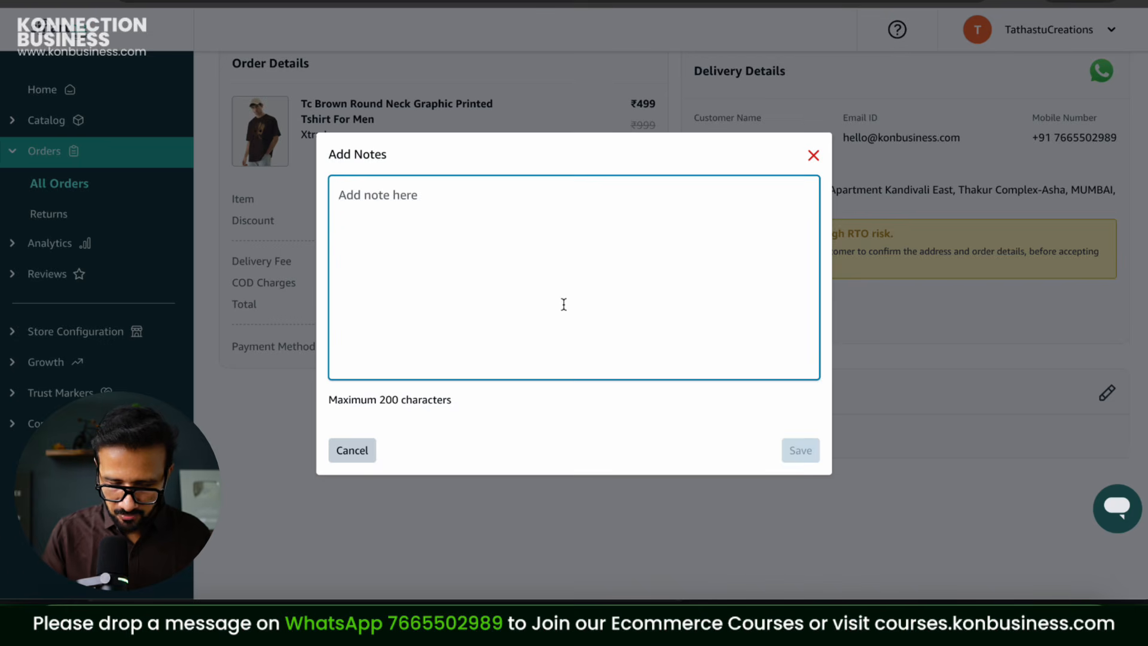
type("dispatch after 4 da")
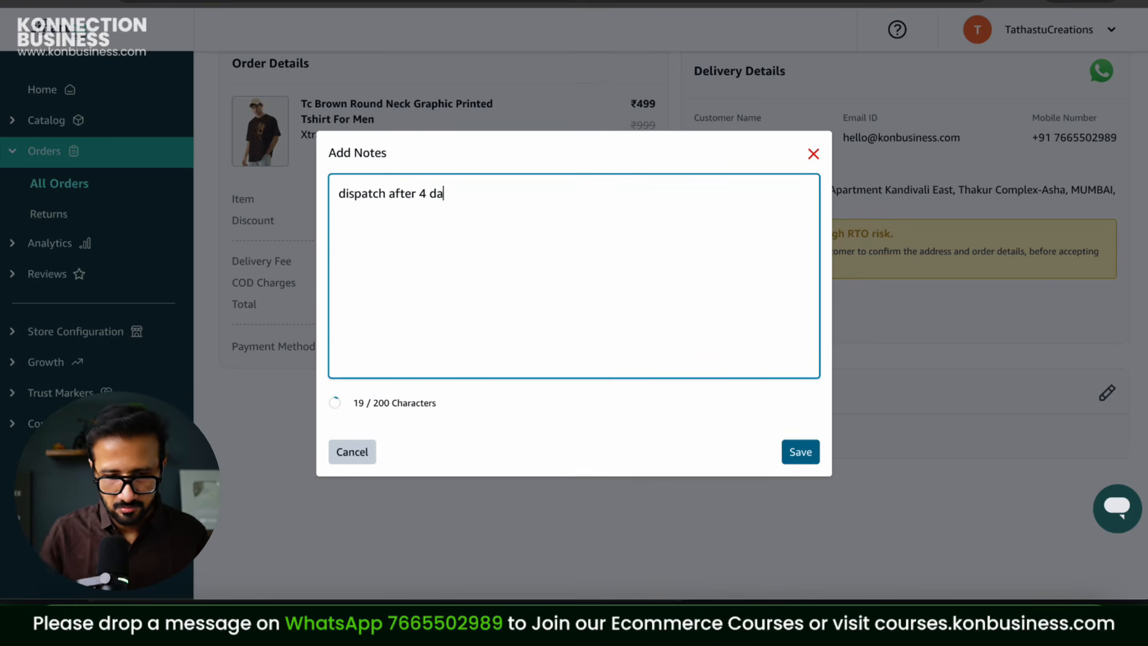
left_click(799, 452)
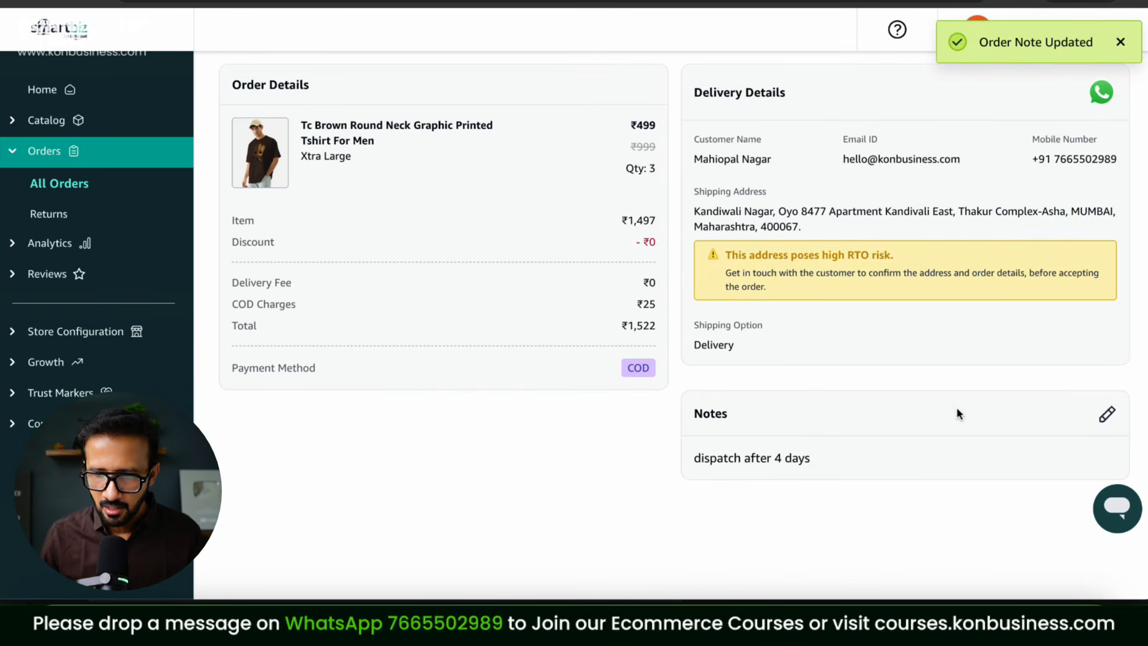
scroll(957, 411, "up", 5)
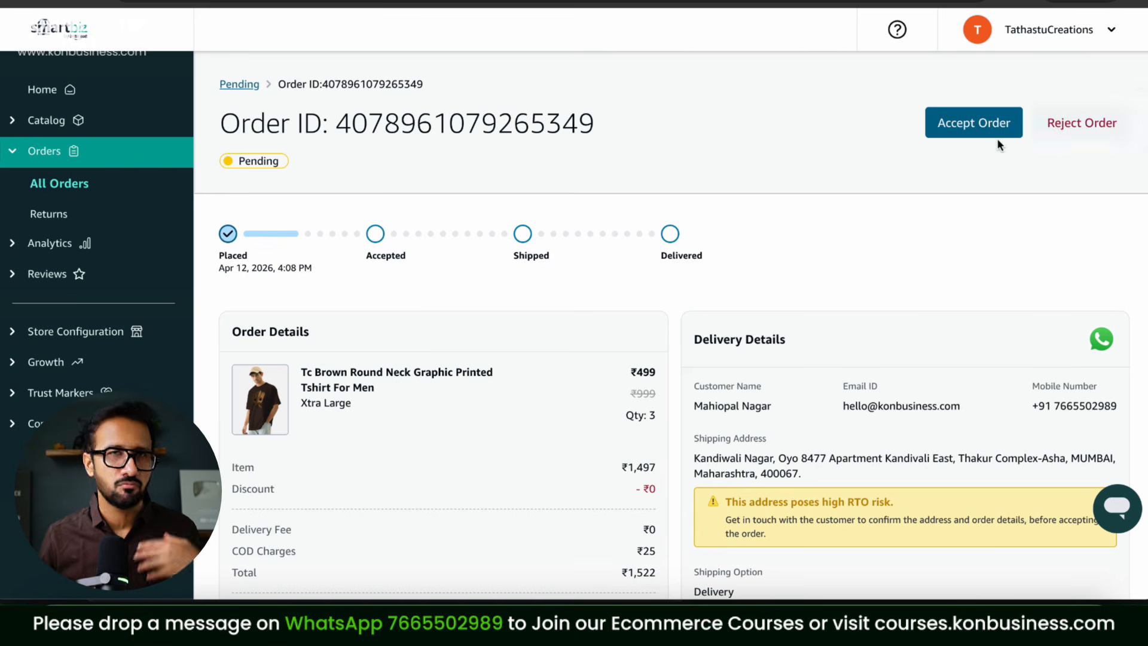
Step: Accept the order, confirming with Yes, Accept Order, and select its order number
left_click(965, 133)
left_click(569, 338)
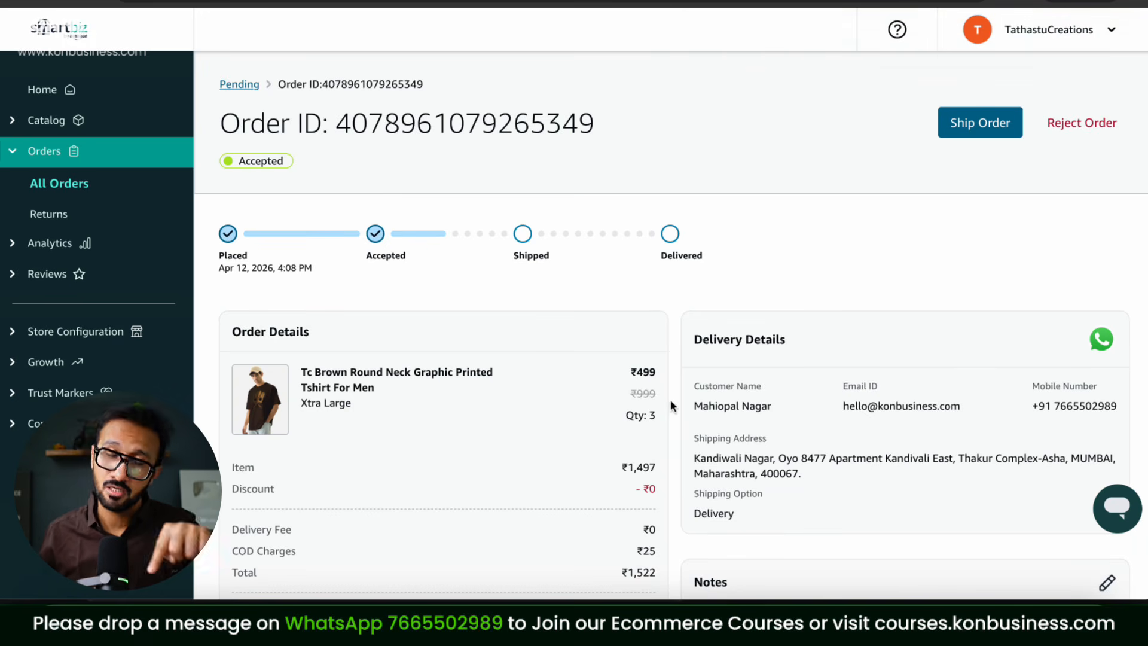
scroll(649, 367, "down", 3)
scroll(658, 335, "up", 3)
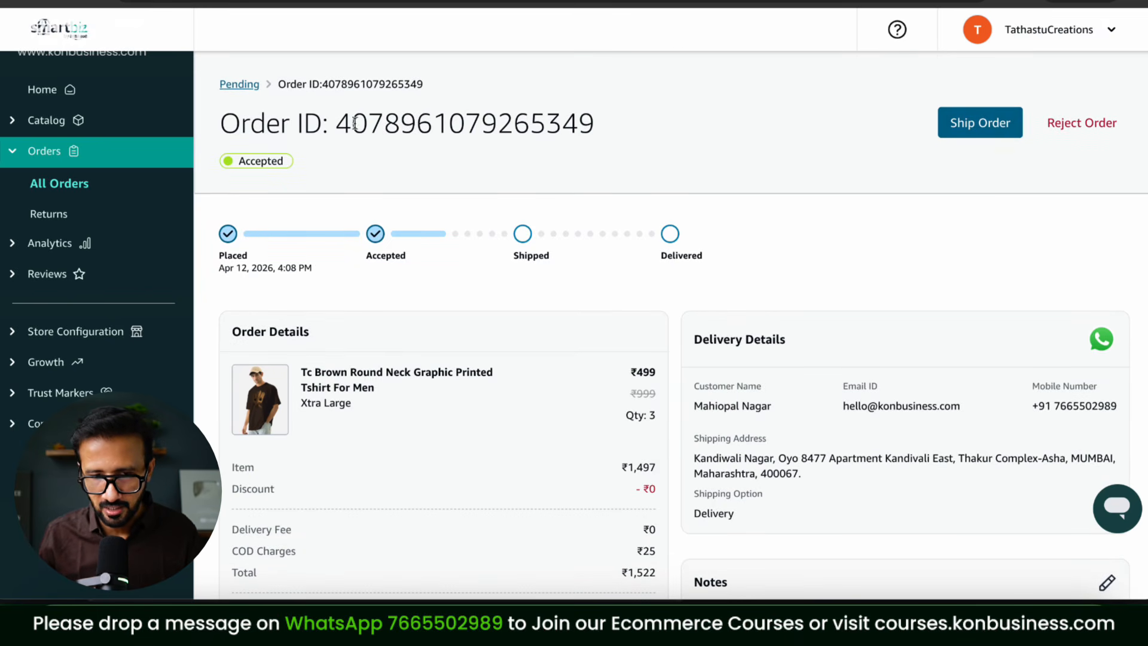
left_click_drag(354, 123, 649, 124)
Step: In Ship Order, try Self Ship, Third Party Service and Shiprocket, leaving Third Party Service selected
left_click(1001, 134)
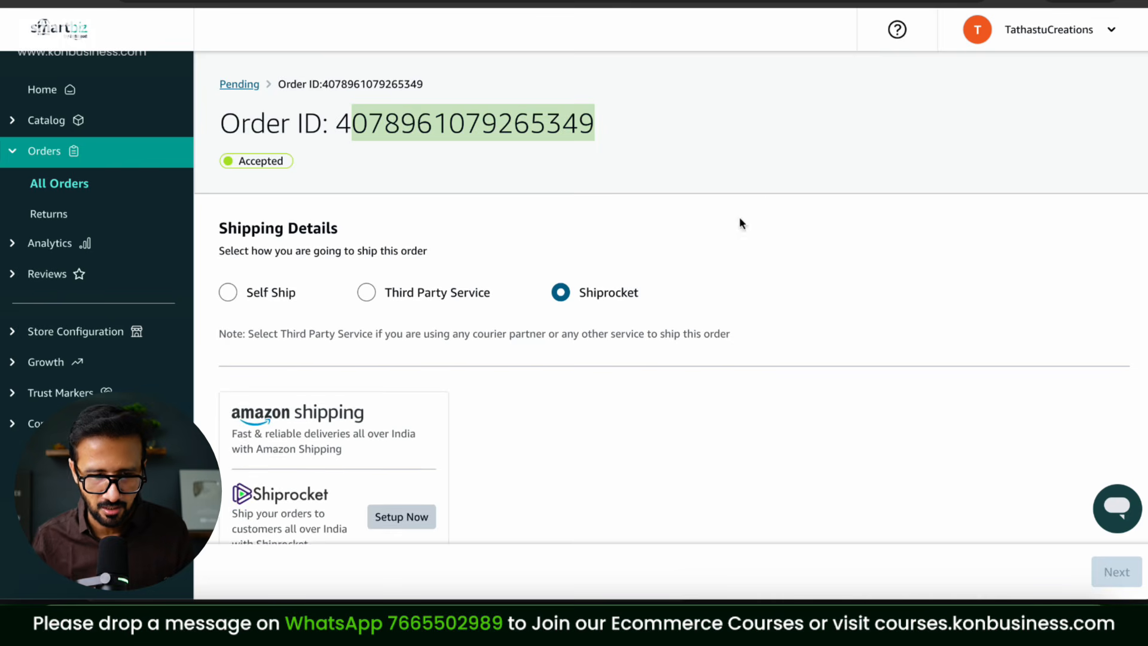
scroll(669, 239, "down", 1)
left_click(228, 241)
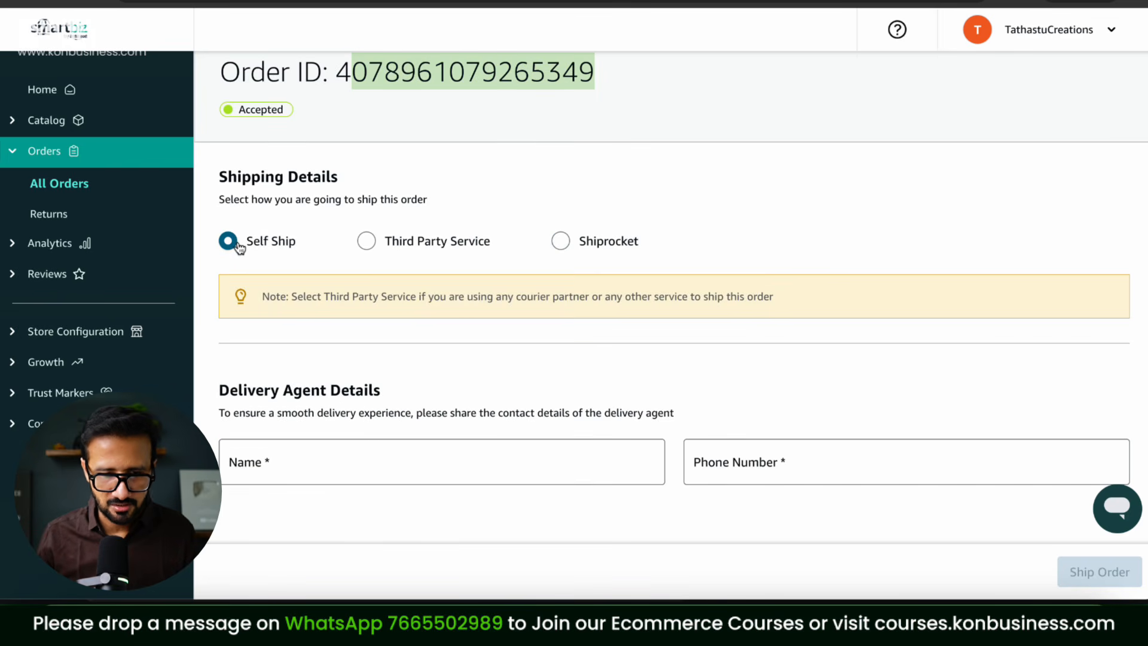
scroll(605, 375, "down", 1)
left_click(509, 430)
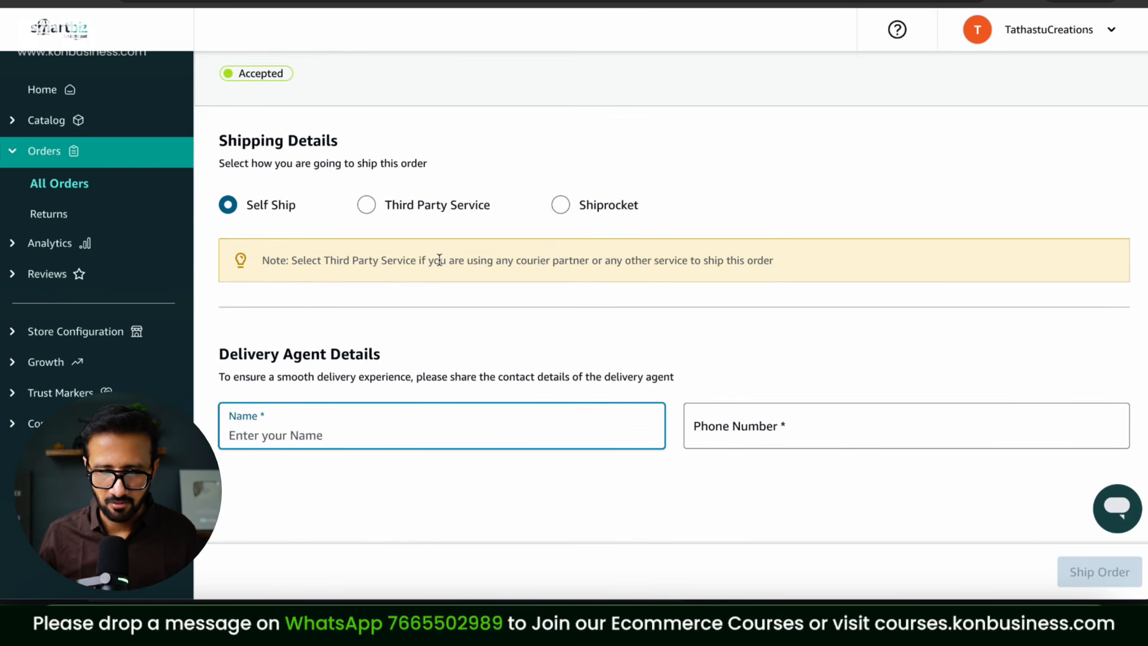
left_click(423, 213)
left_click(395, 401)
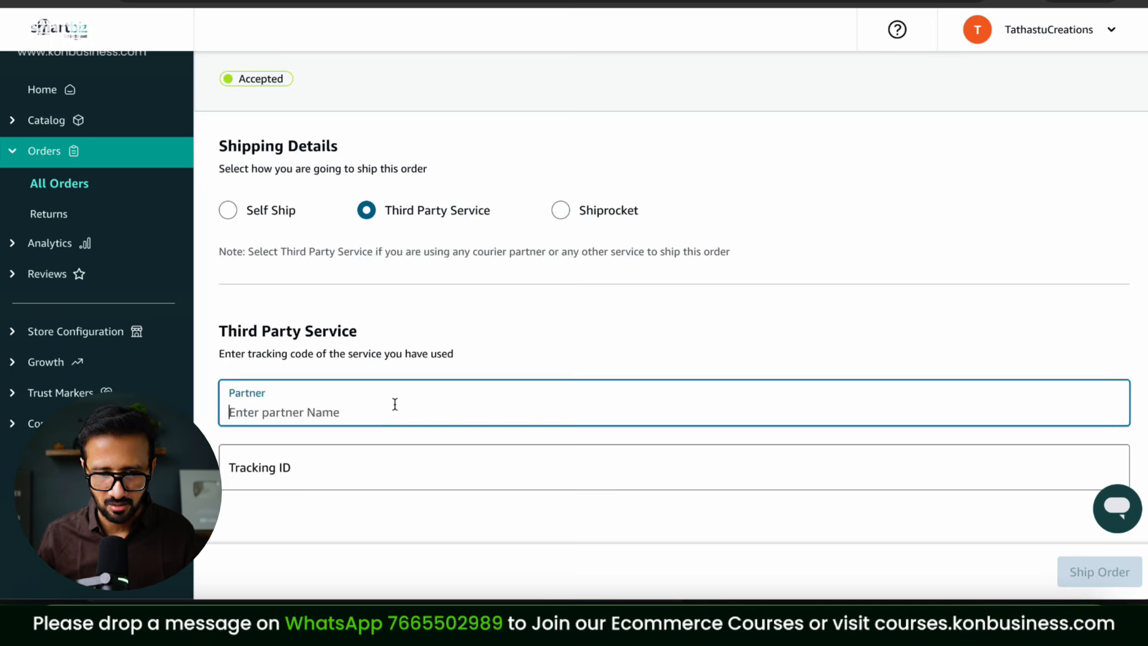
left_click(373, 481)
left_click(587, 215)
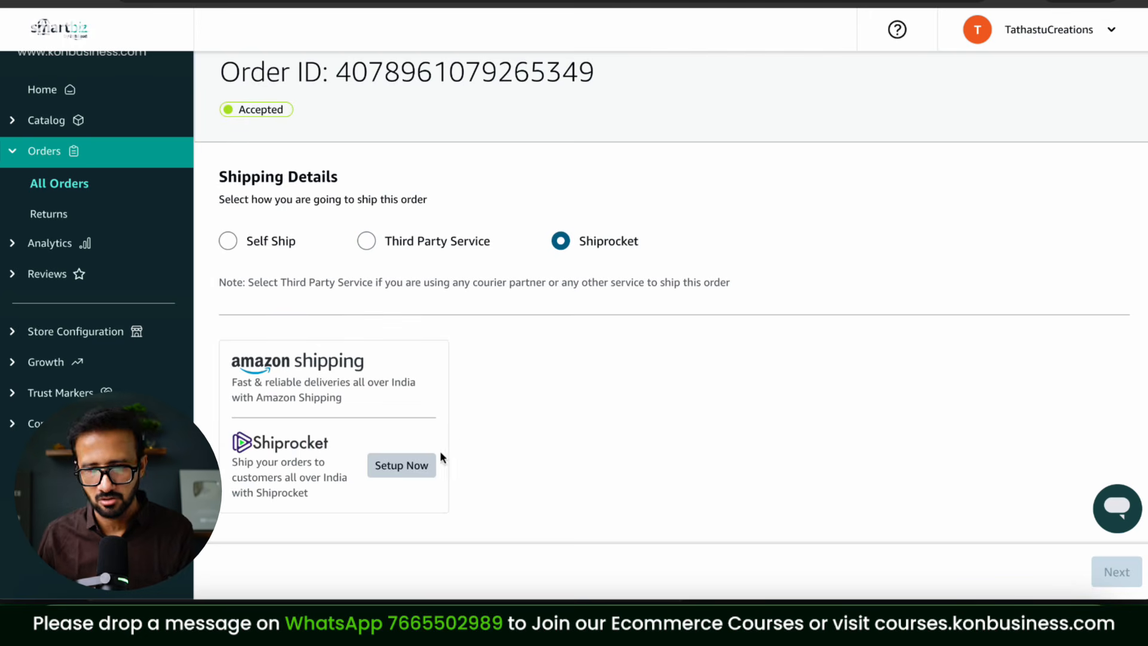
left_click(396, 245)
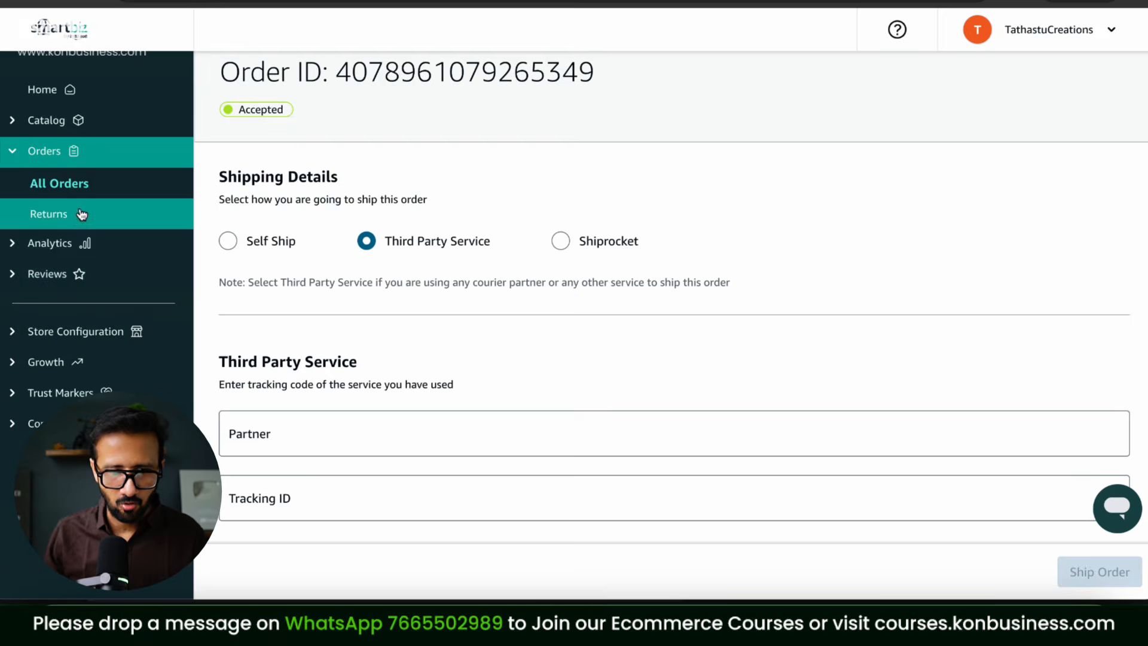
left_click(65, 184)
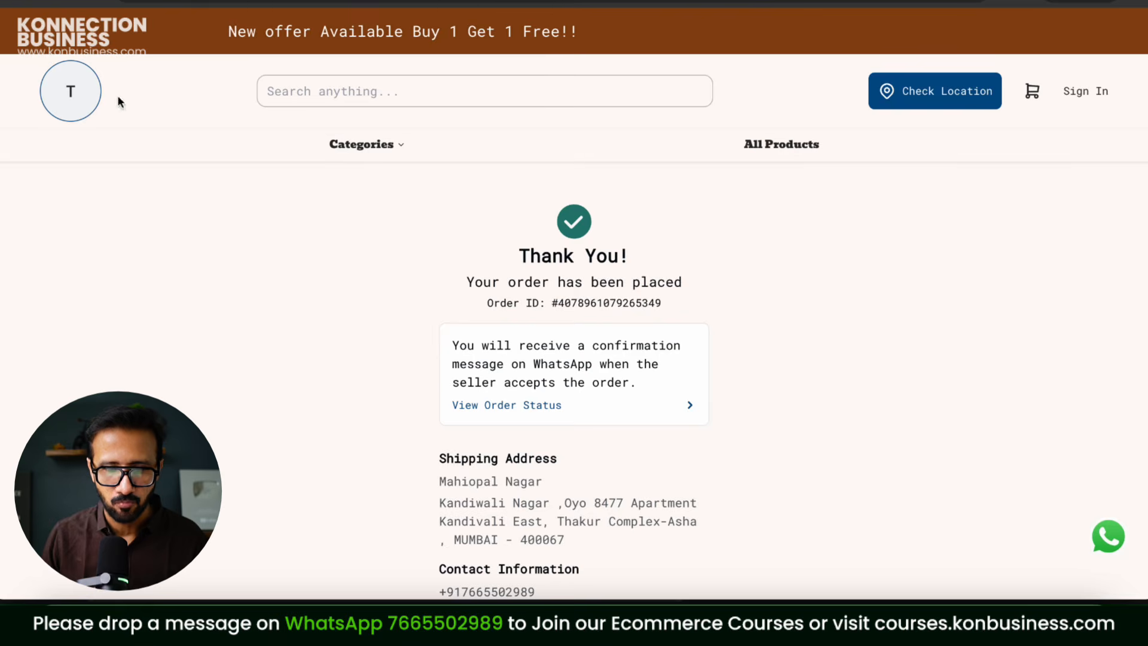
Step: Visit the storefront home page and its footer Instagram link, then view the empty Pending orders list
left_click(71, 94)
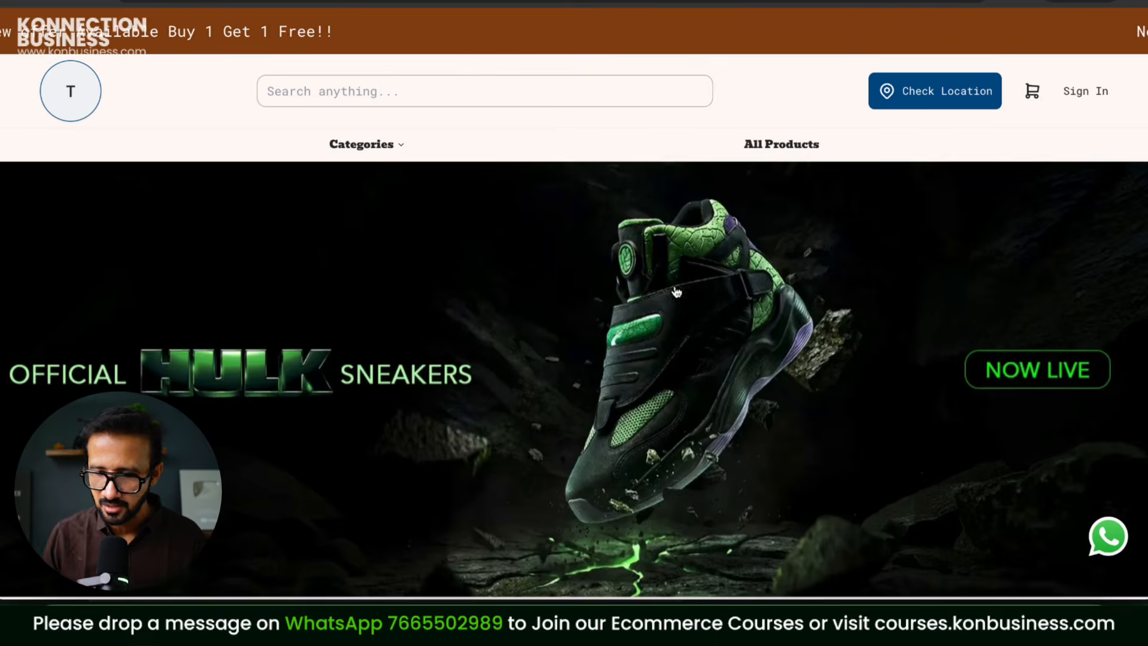
scroll(933, 298, "down", 15)
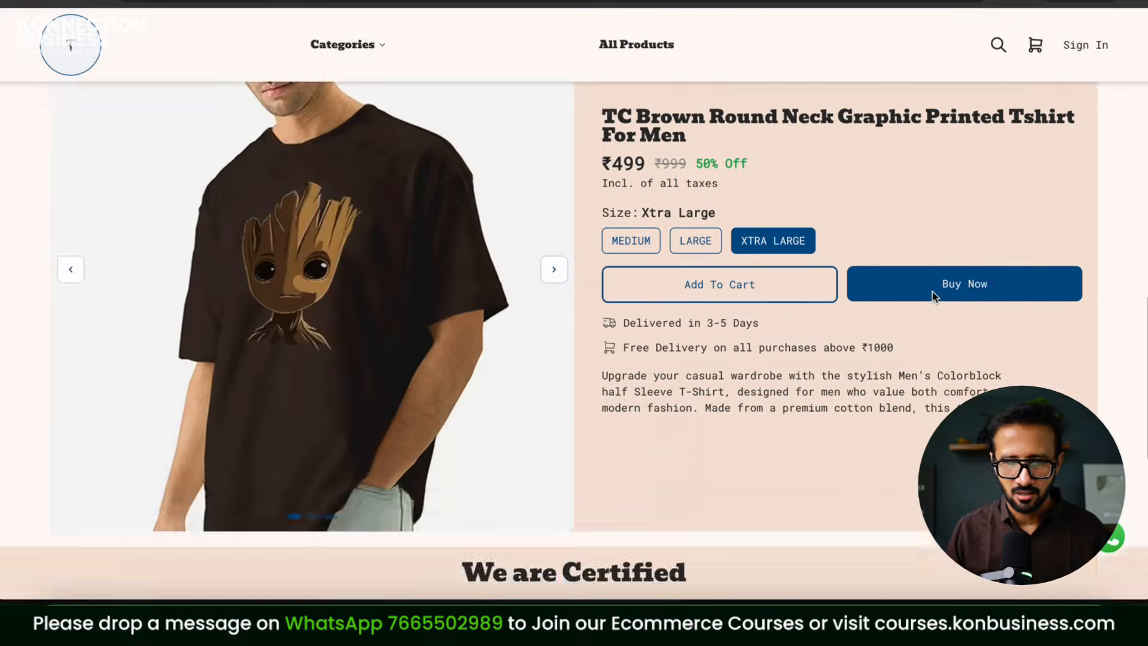
scroll(932, 292, "down", 8)
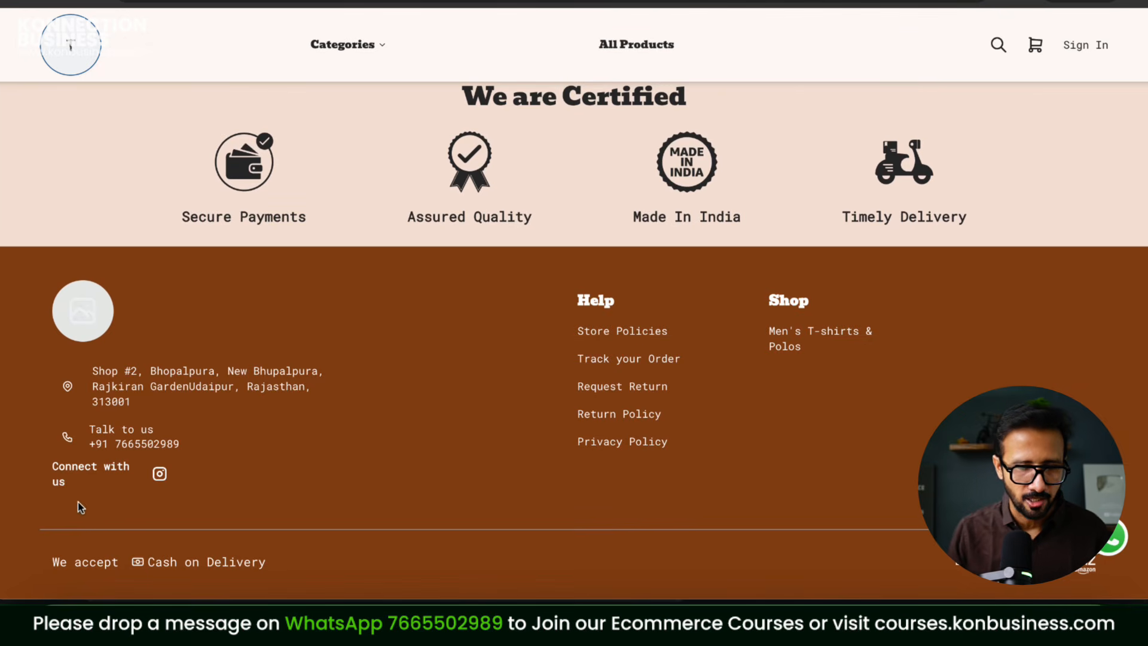
left_click(159, 474)
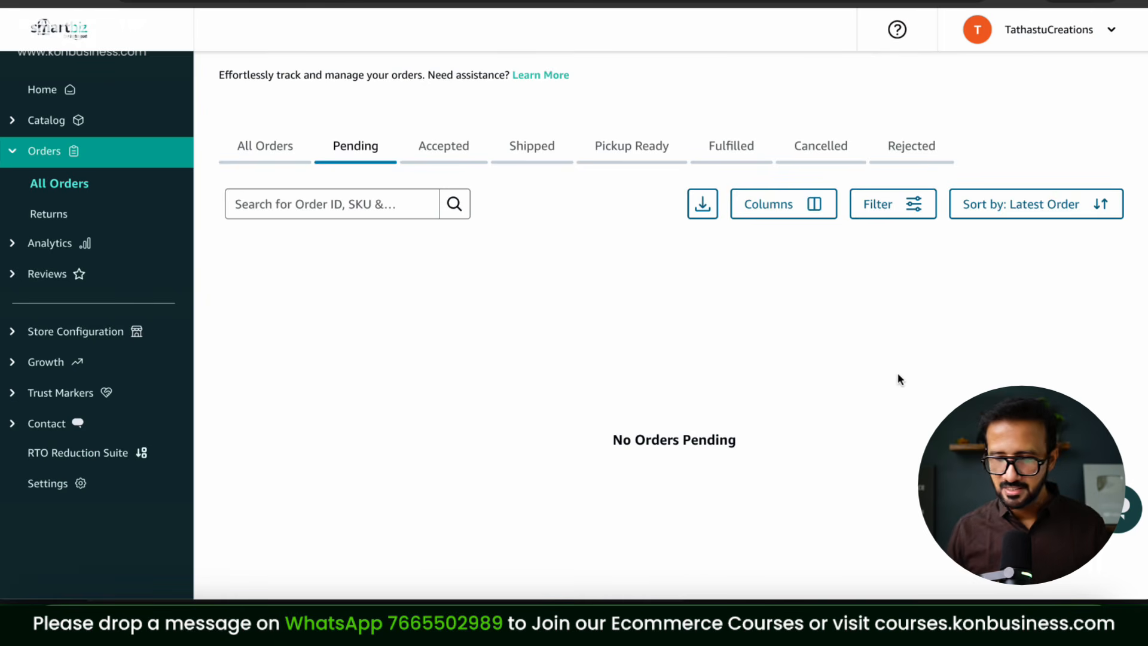
scroll(899, 379, "up", 2)
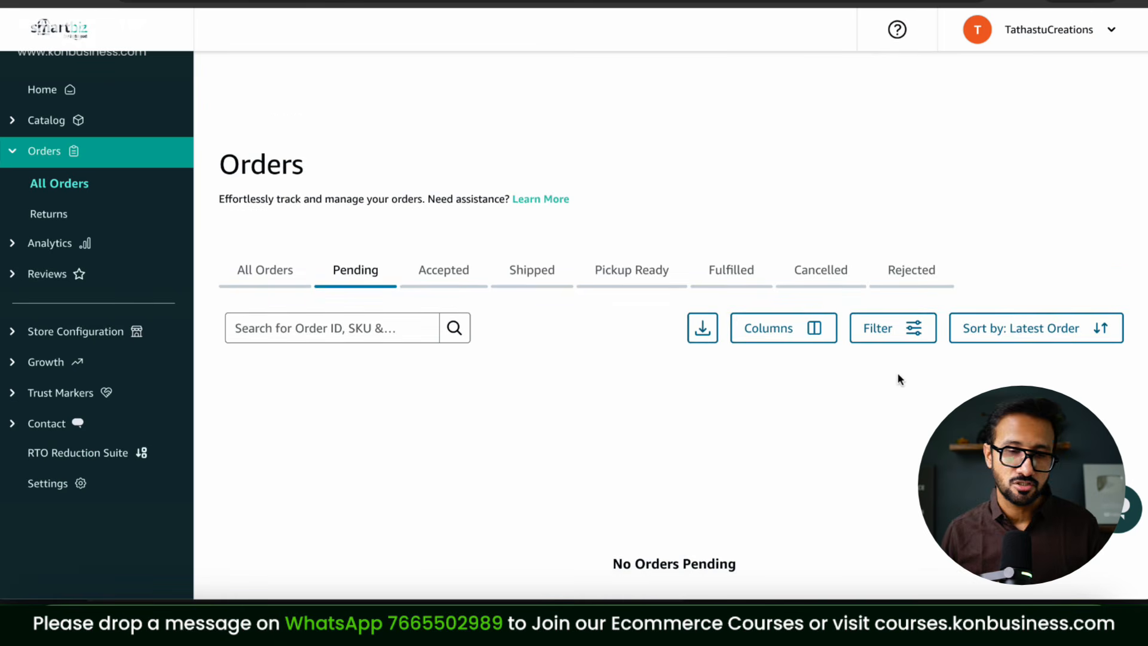
scroll(898, 378, "down", 3)
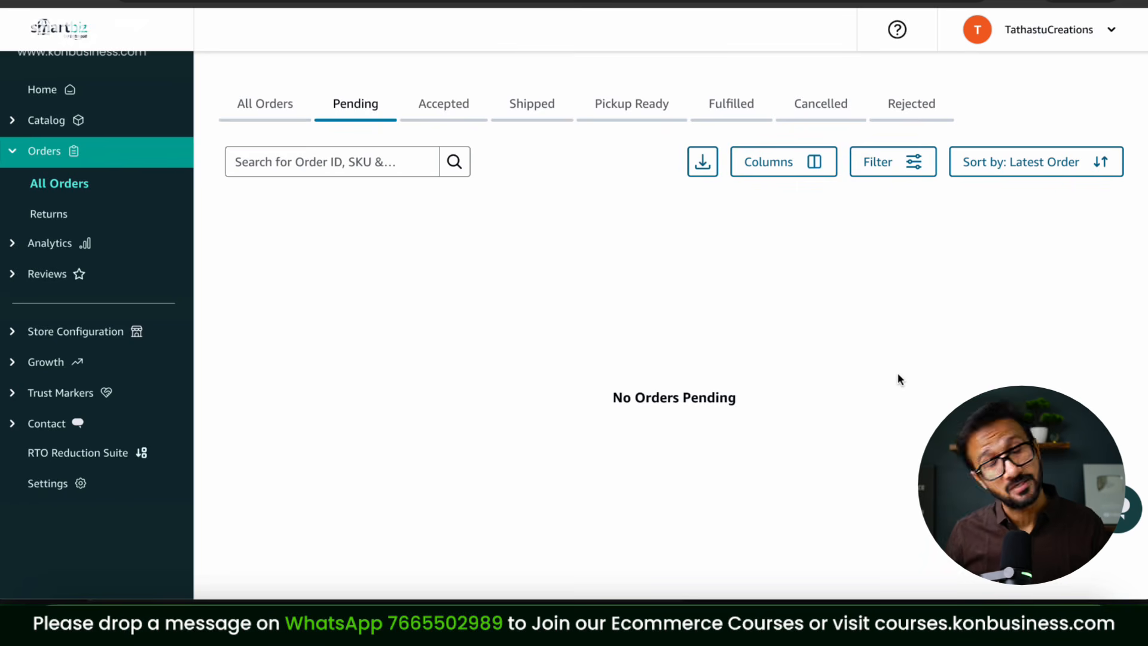